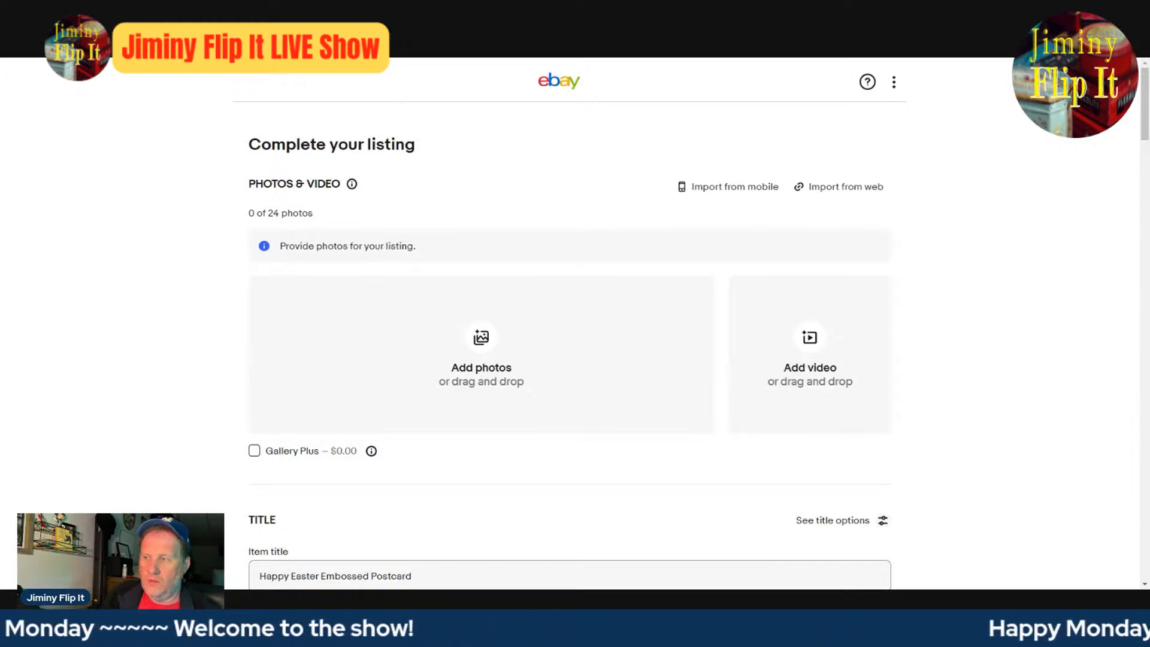
- Add the front and back photos of the Easter hen postcard to the listing and inspect both enlarged
click(689, 465)
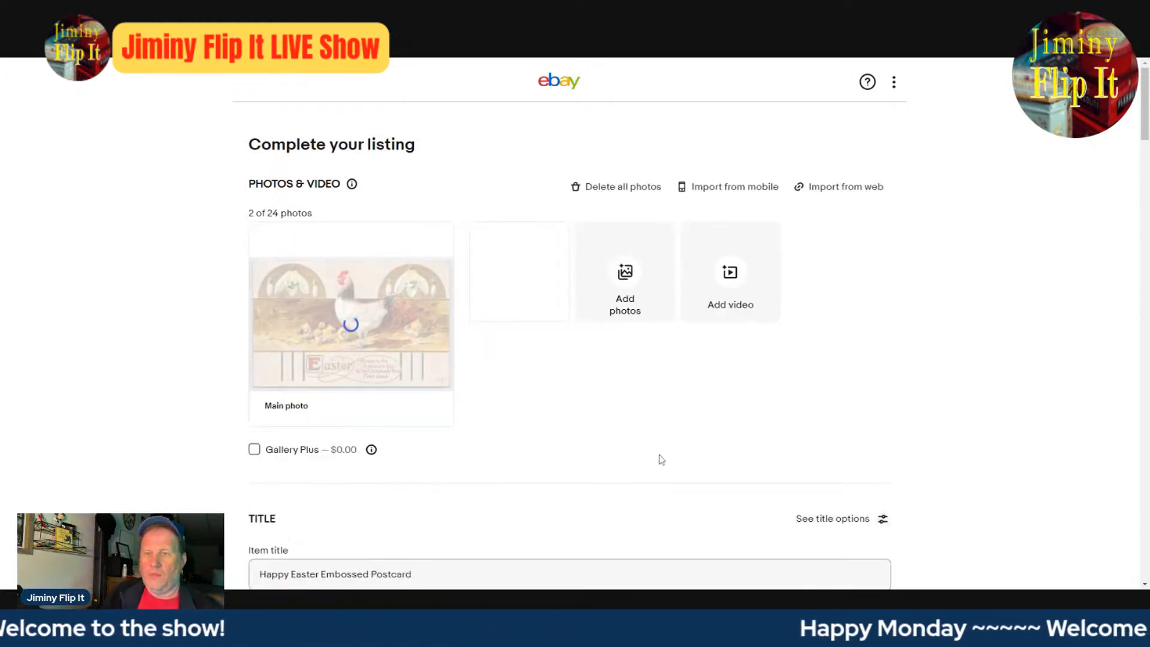
click(399, 330)
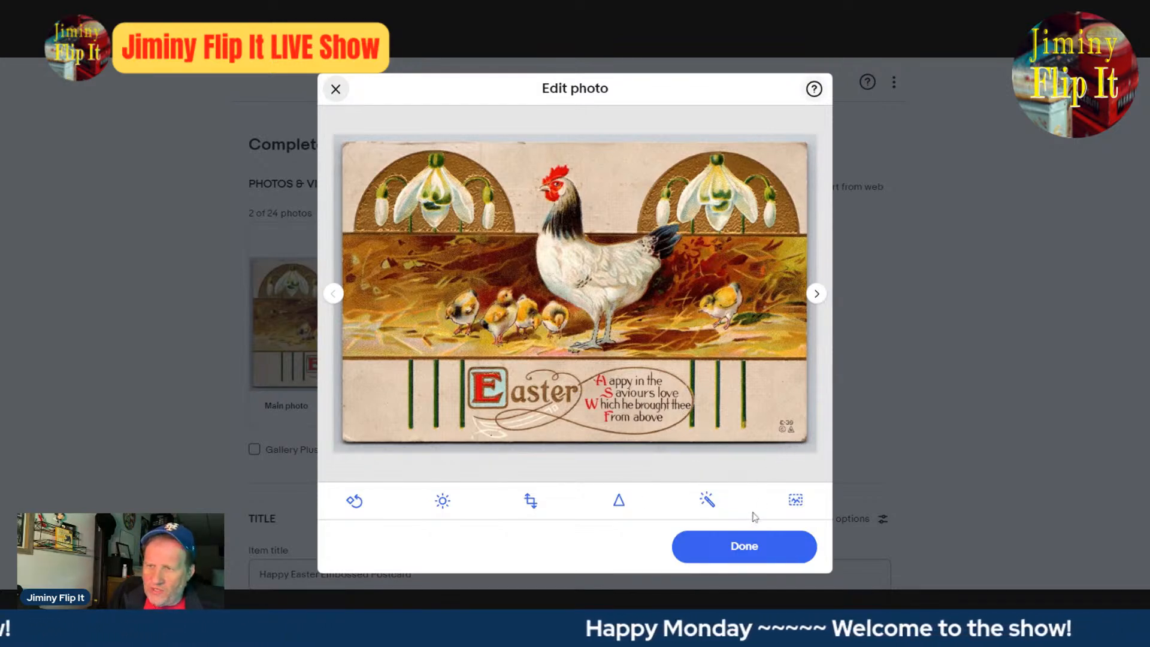
click(816, 294)
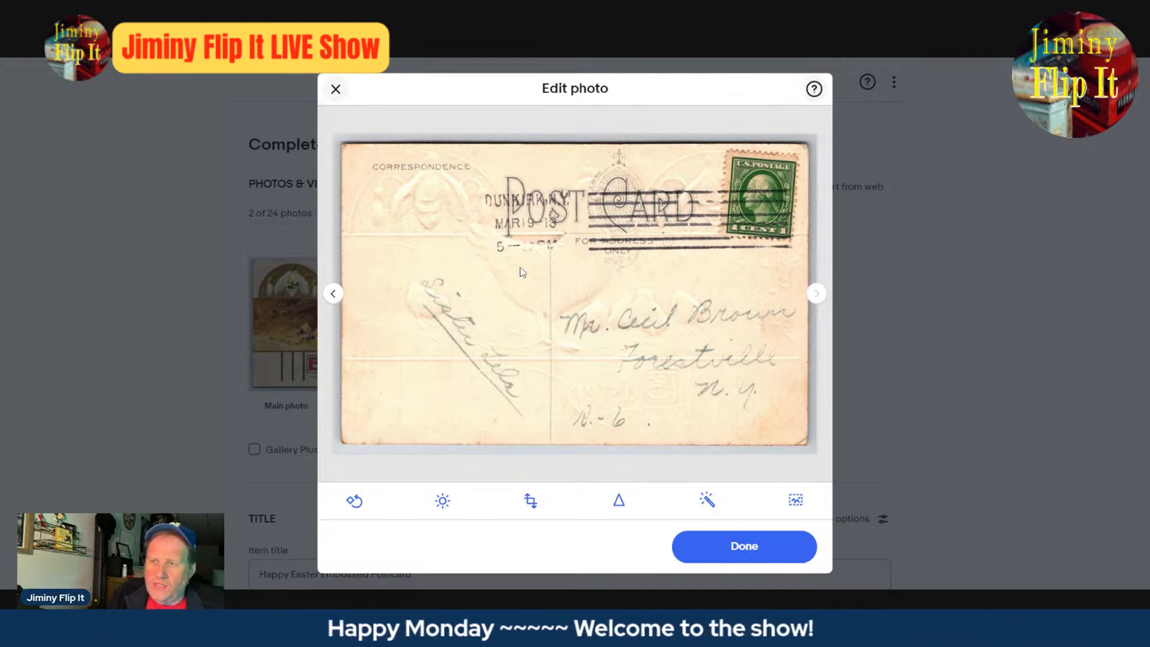
click(333, 294)
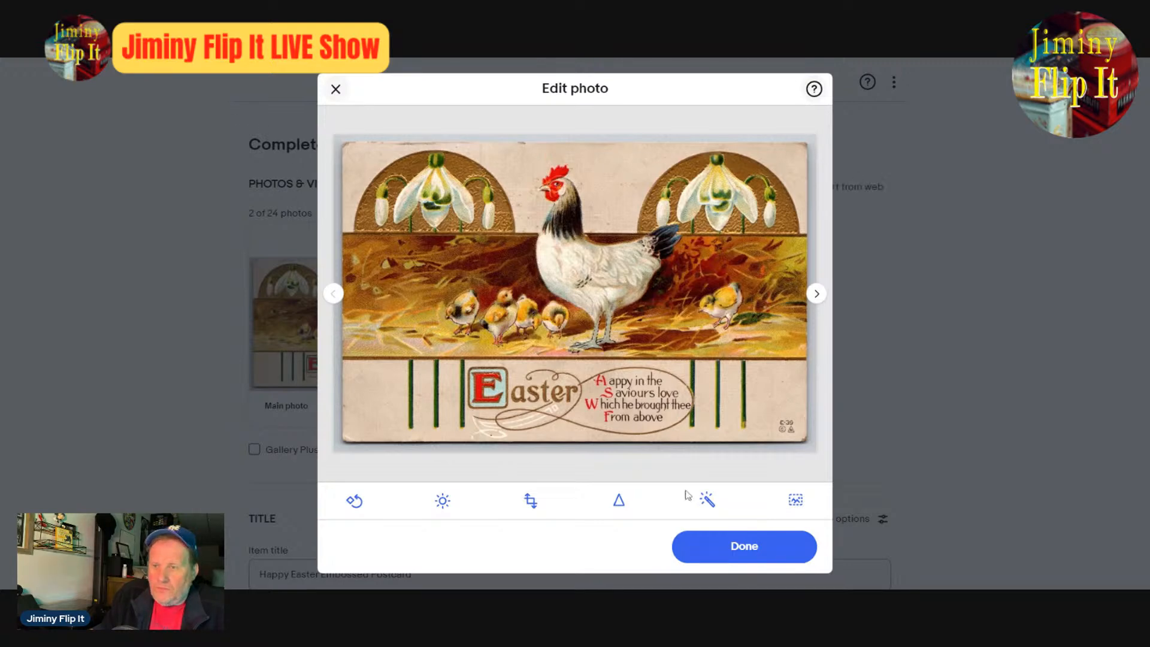
click(726, 546)
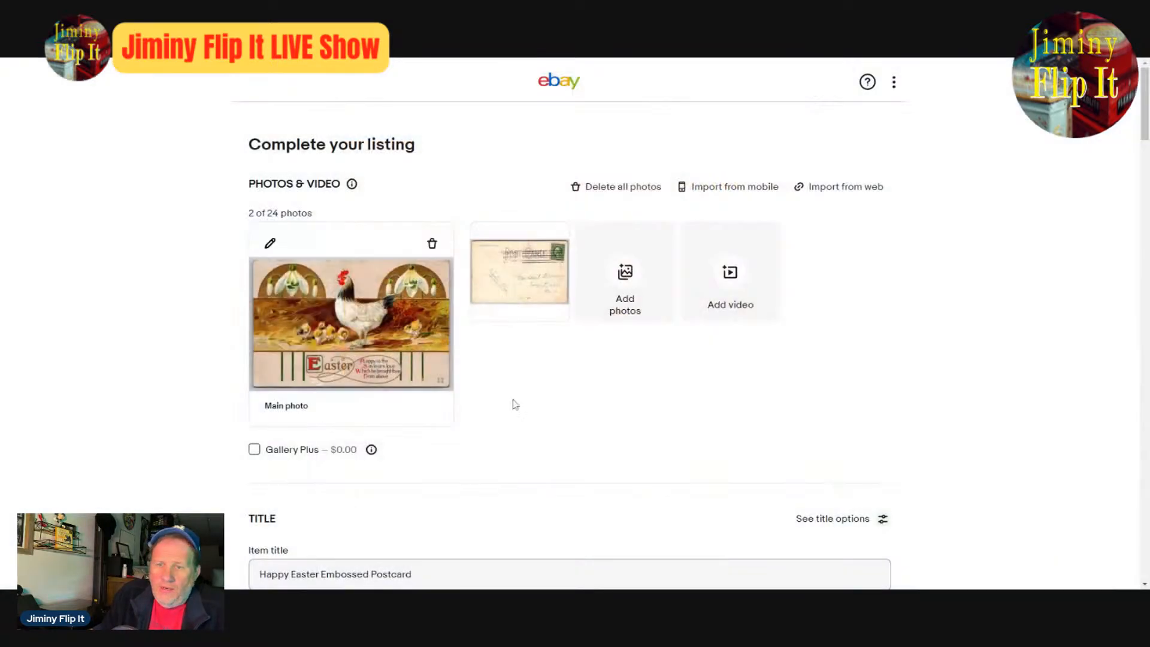
- Review the draft's item specifics, condition, description, pricing, shipping and preferences, and compare them with the postcard photos
scroll(457, 469, down, 4)
scroll(420, 359, down, 4)
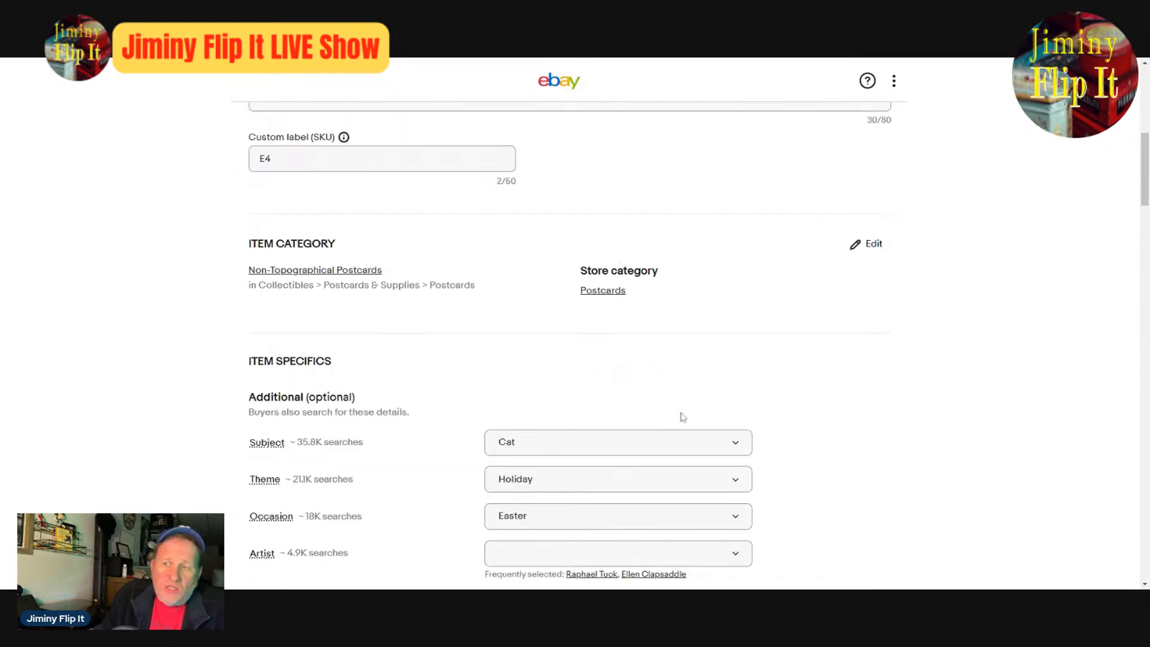
scroll(649, 360, down, 8)
scroll(578, 337, down, 8)
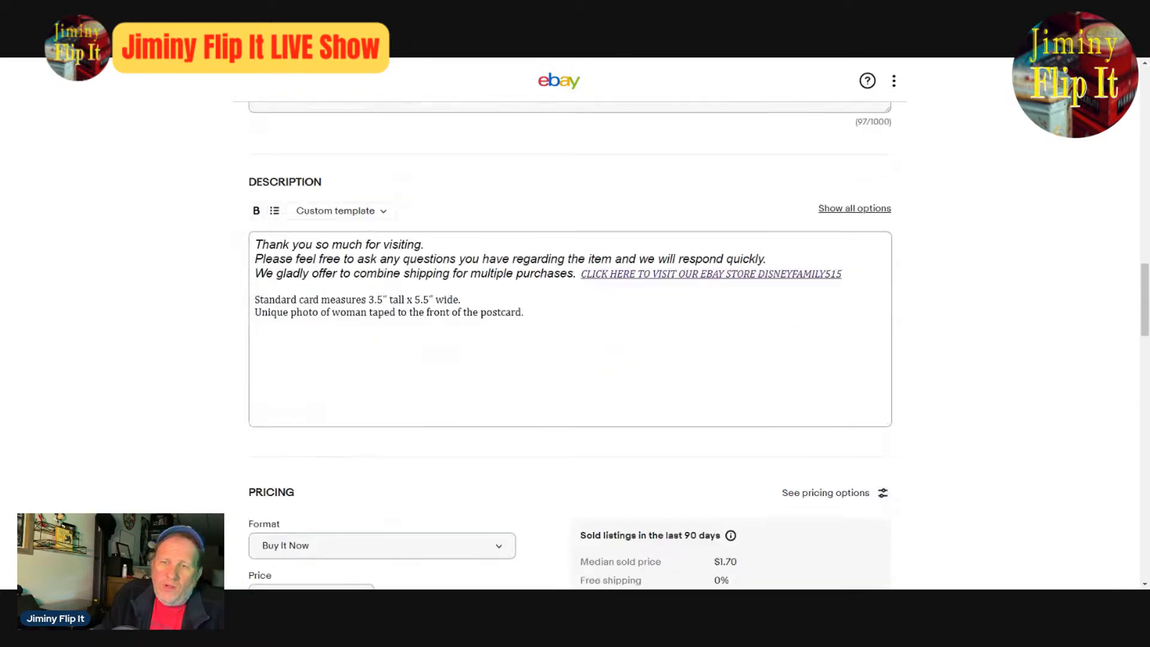
scroll(741, 450, down, 8)
scroll(742, 450, up, 8)
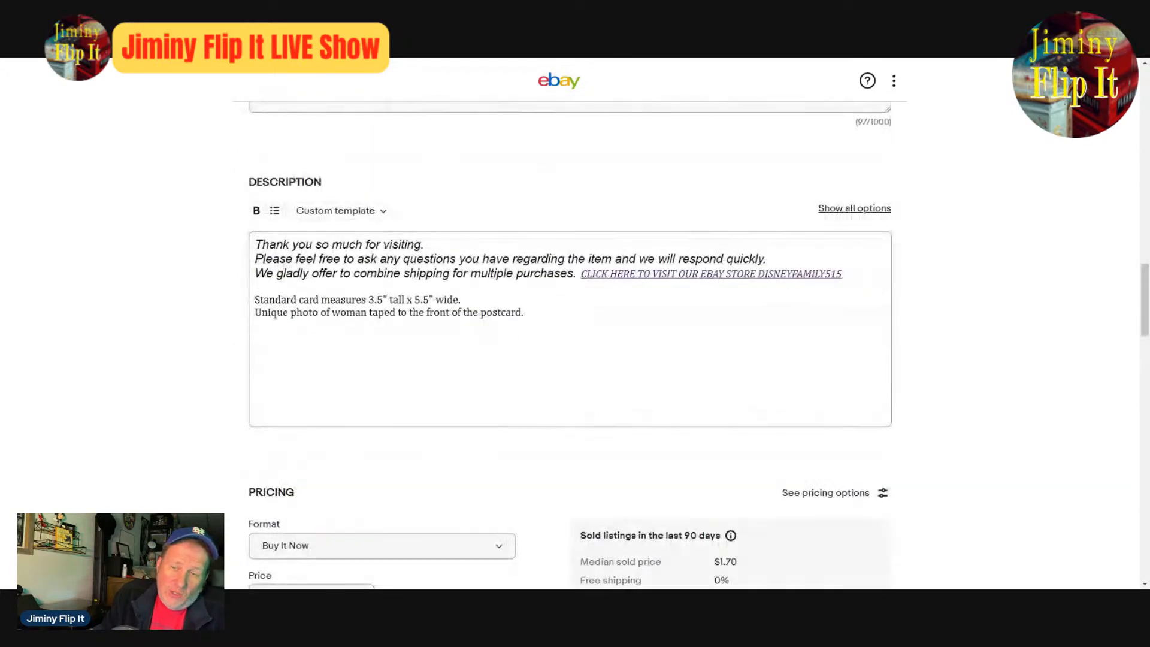
scroll(742, 451, down, 11)
scroll(749, 456, down, 1)
scroll(760, 465, down, 15)
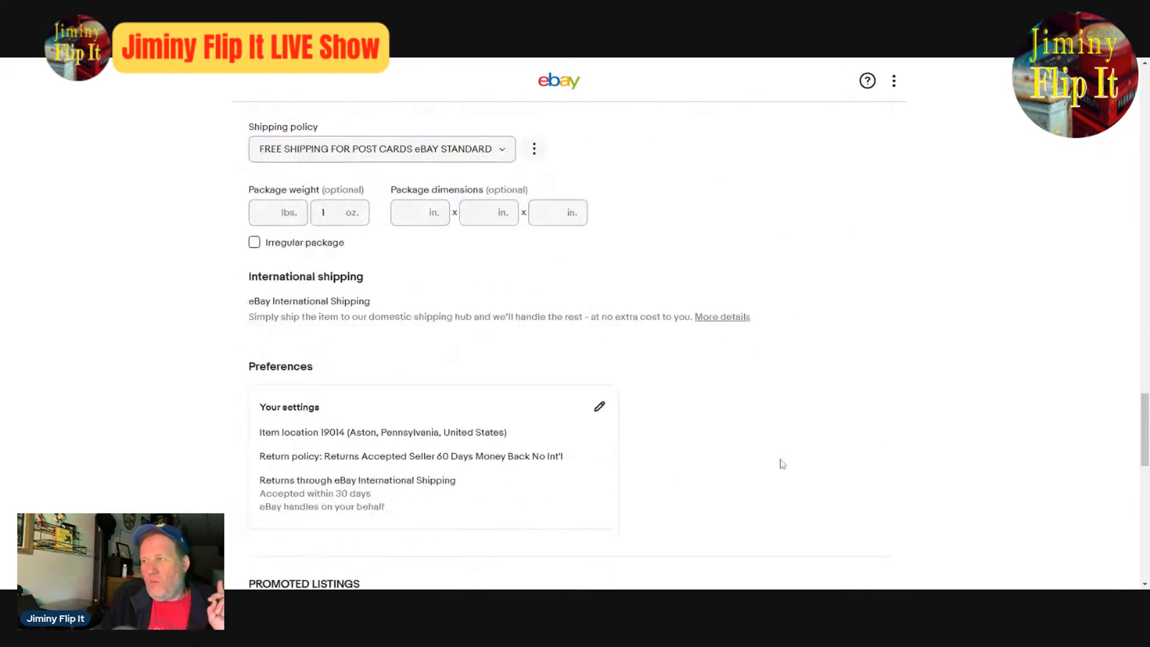
scroll(780, 462, up, 19)
scroll(781, 464, up, 20)
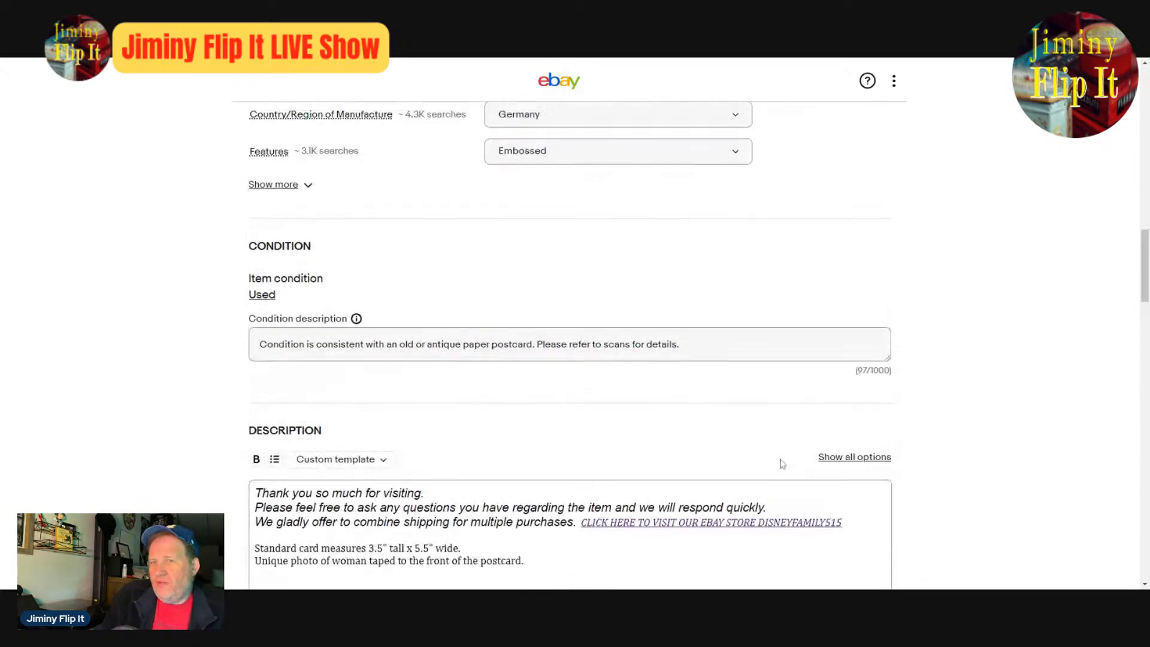
scroll(779, 469, down, 8)
scroll(322, 333, up, 4)
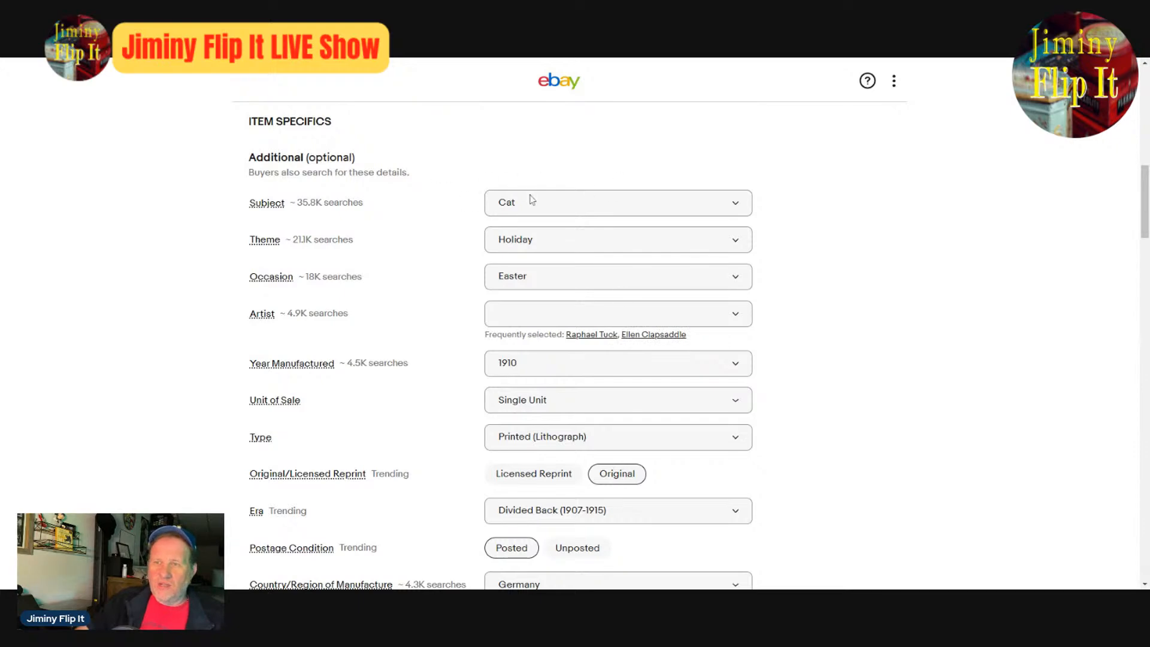
scroll(920, 489, up, 10)
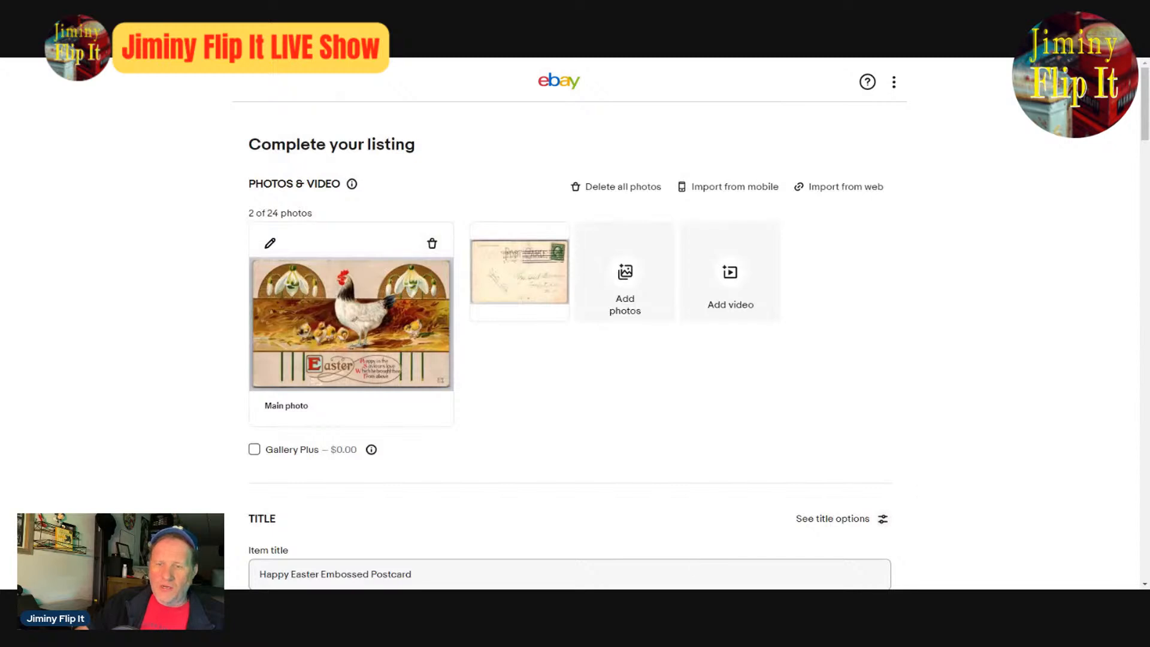
- Remove "Happy" from the item title and append "Chicken Hens" after "Easter Embossed Postcard"
scroll(569, 323, down, 4)
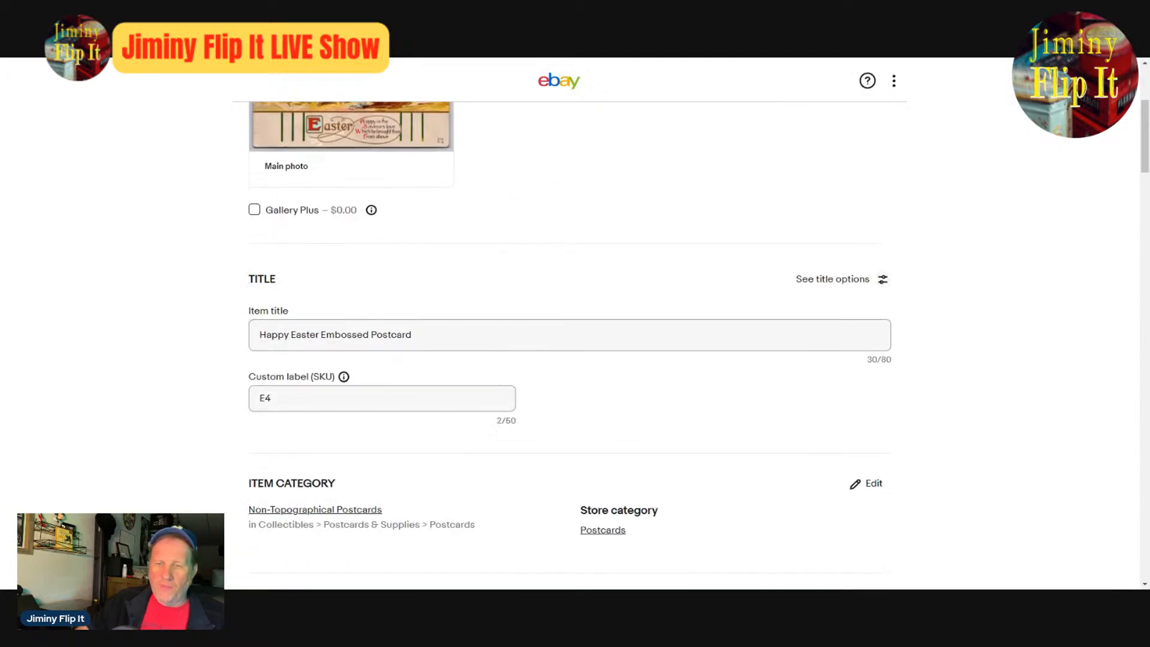
double_click(271, 335)
key(BackSpace)
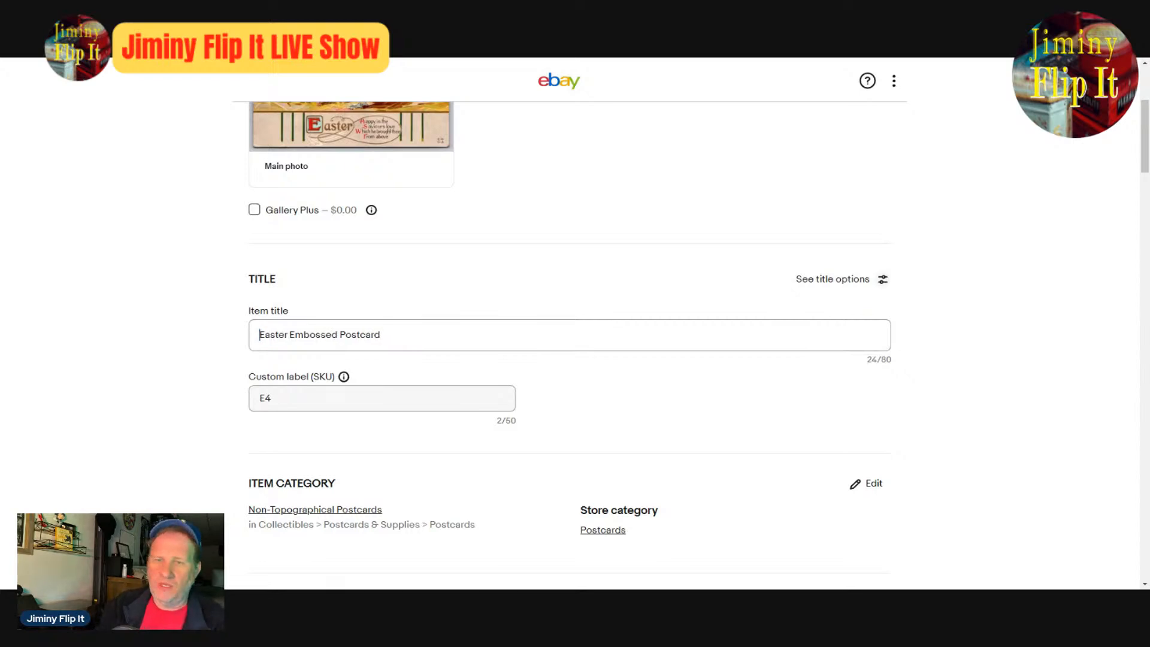
key(Right)
key(Right)
key(Right)
key(Right)
key(Right)
key(Right)
key(Right)
key(Right)
key(Right)
key(Right)
key(Right)
key(Right)
key(Right)
key(Right)
key(Right)
key(Right)
key(Right)
key(Right)
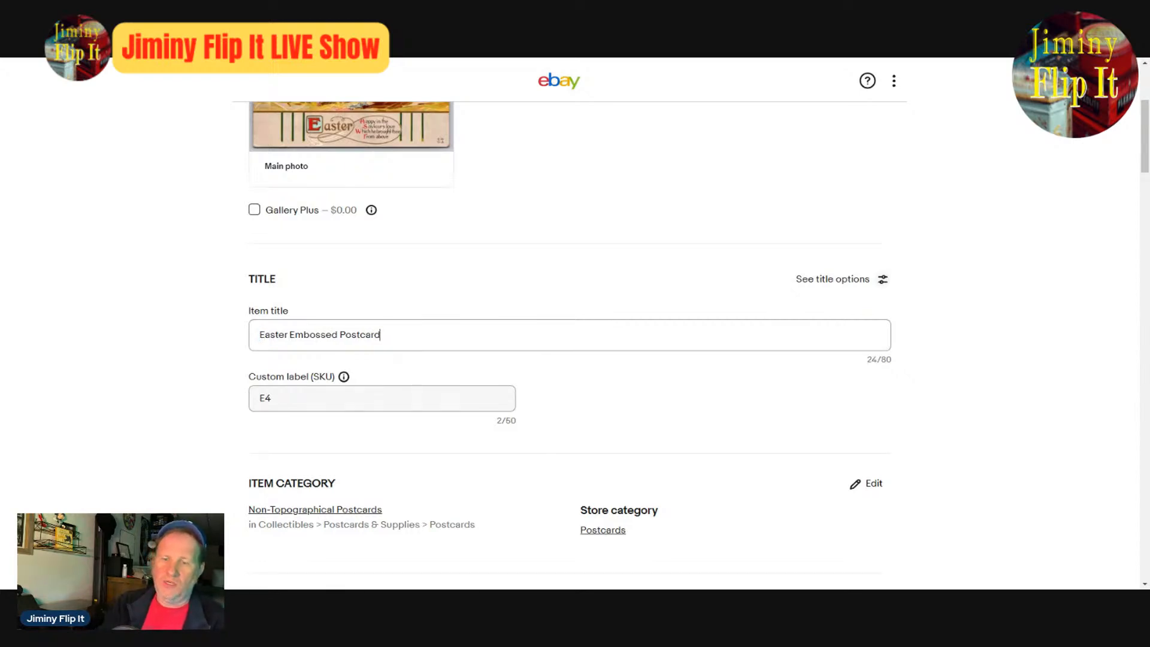
text(Ch)
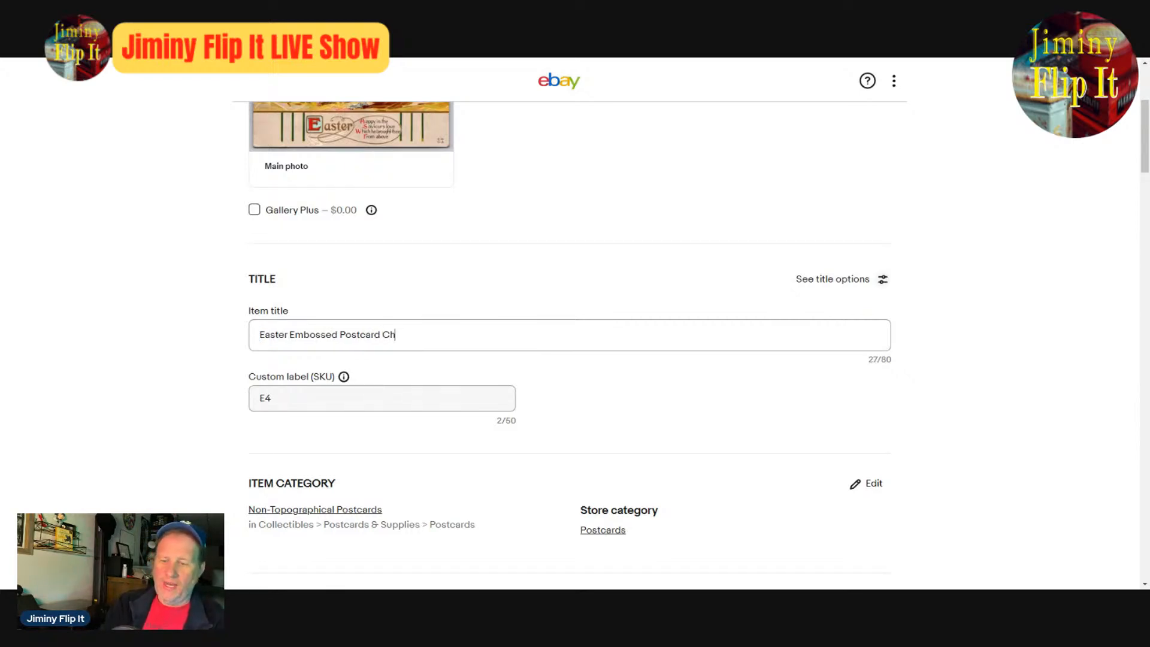
text(icks)
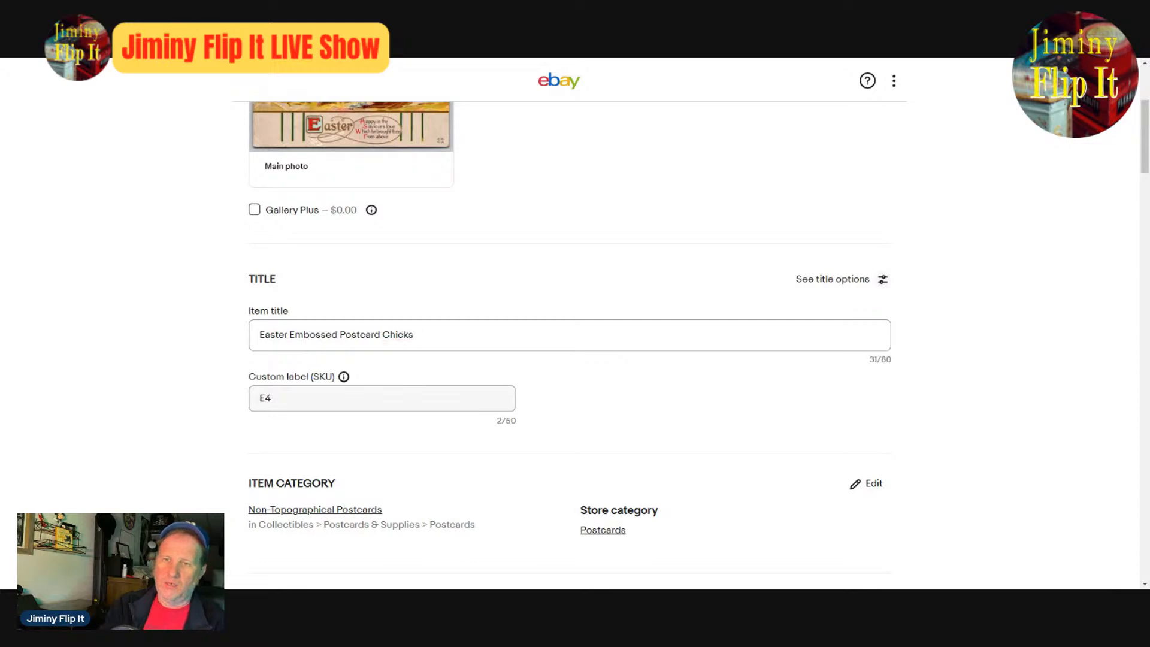
key(BackSpace)
text(en Hn)
key(BackSpace)
text(ens)
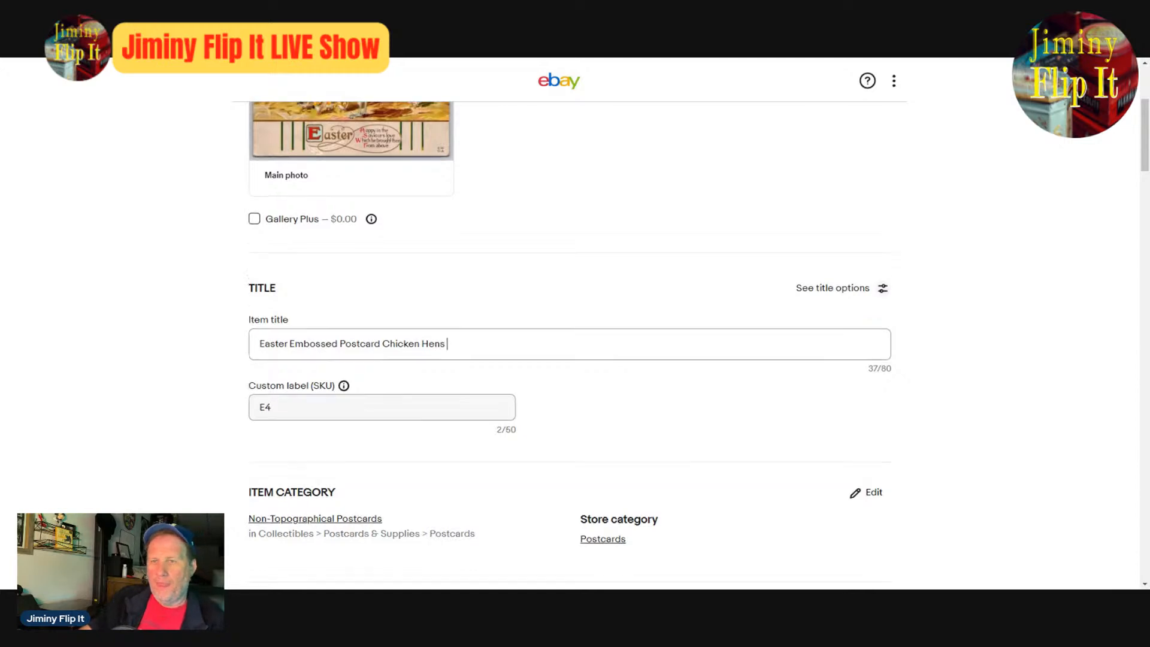
- Replace "Chicken Hens" in the item title with "Hen Chicks"
scroll(760, 419, up, 4)
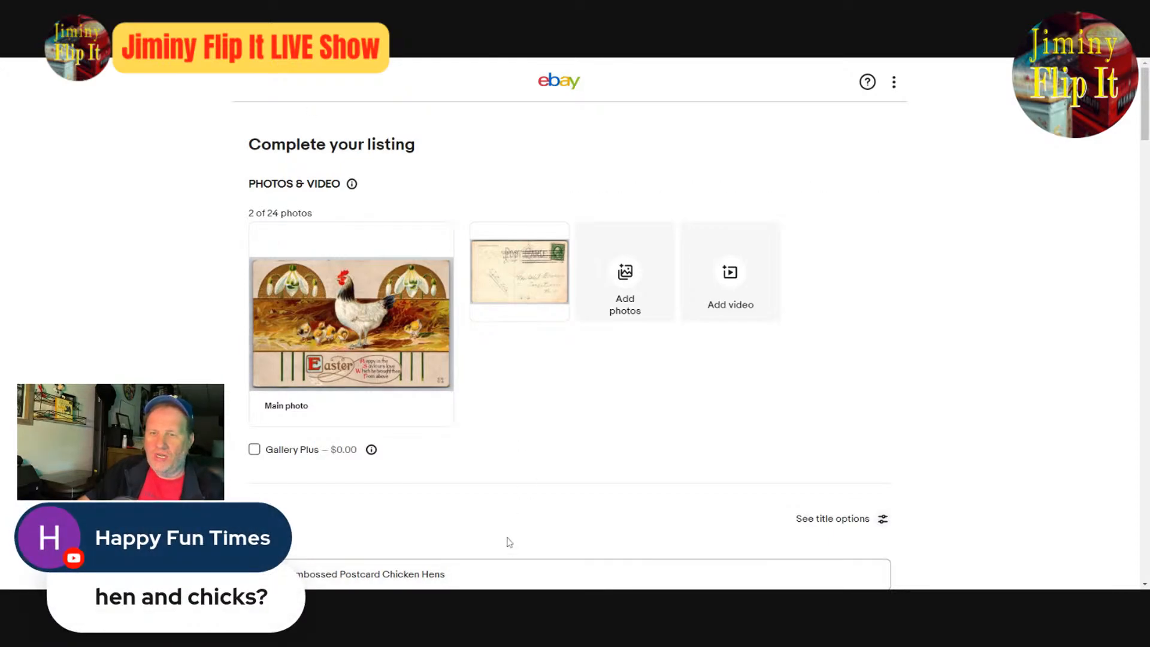
scroll(506, 542, down, 4)
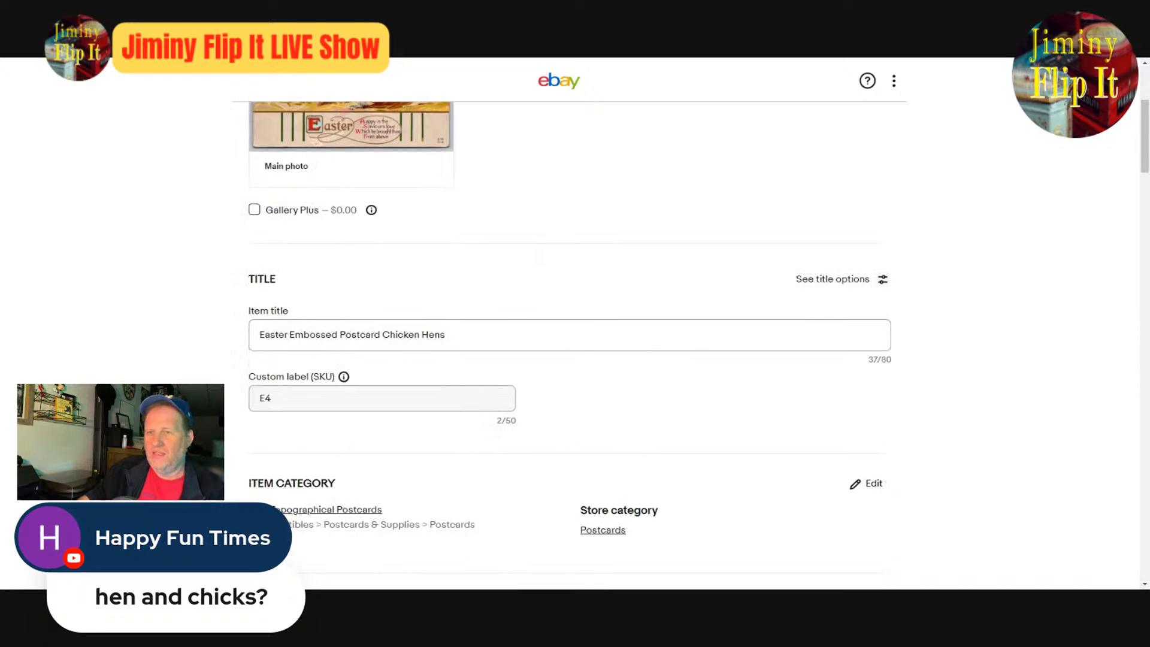
double_click(401, 334)
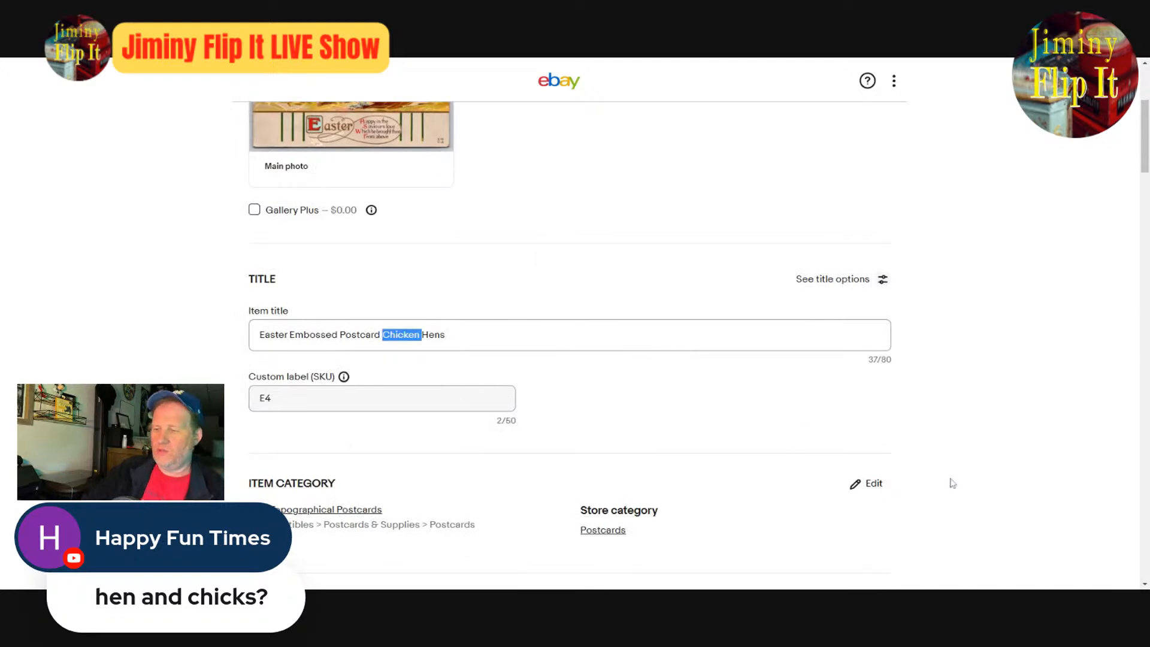
key(Delete)
key(Right)
key(Right)
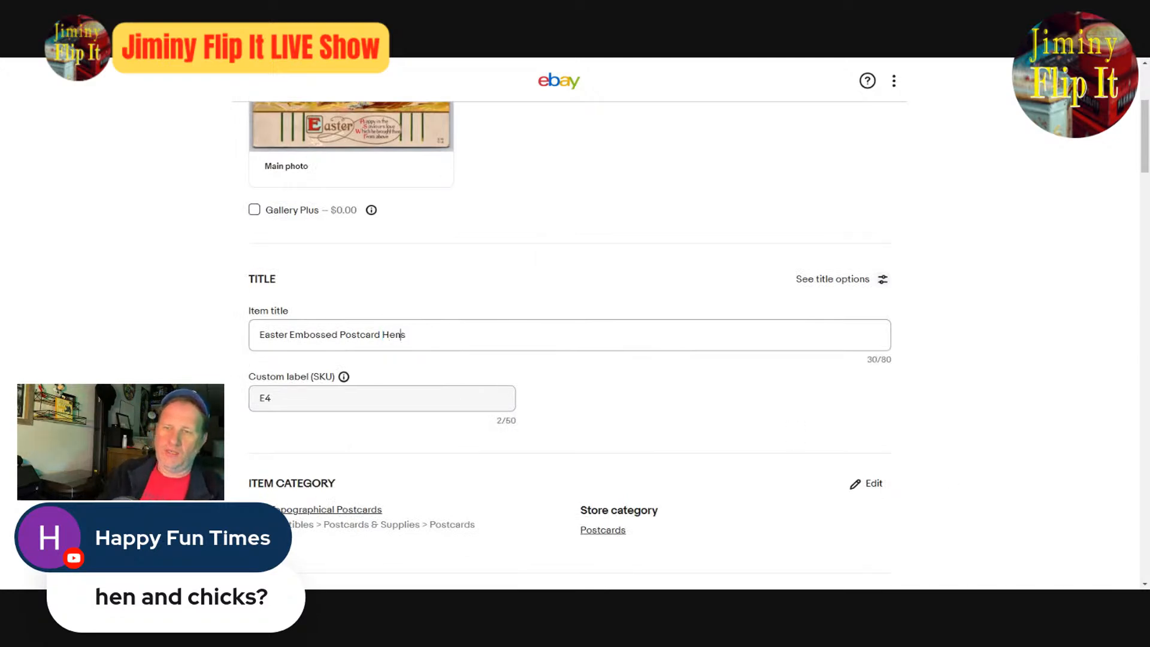
key(Delete)
text(Chicks)
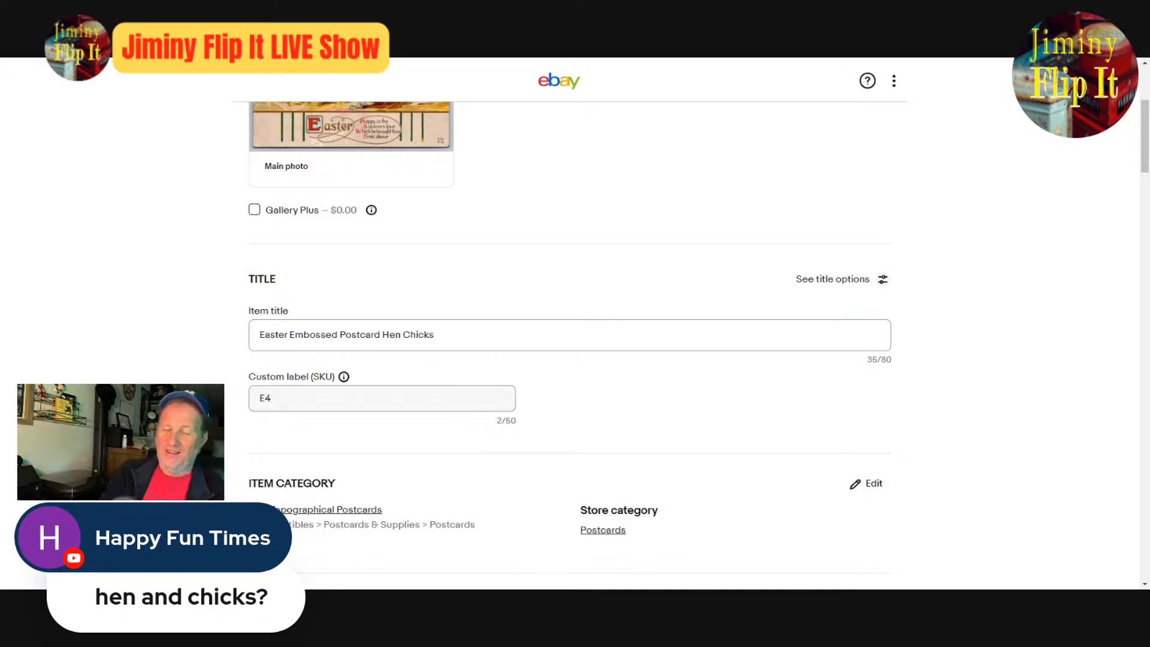
text( Sno)
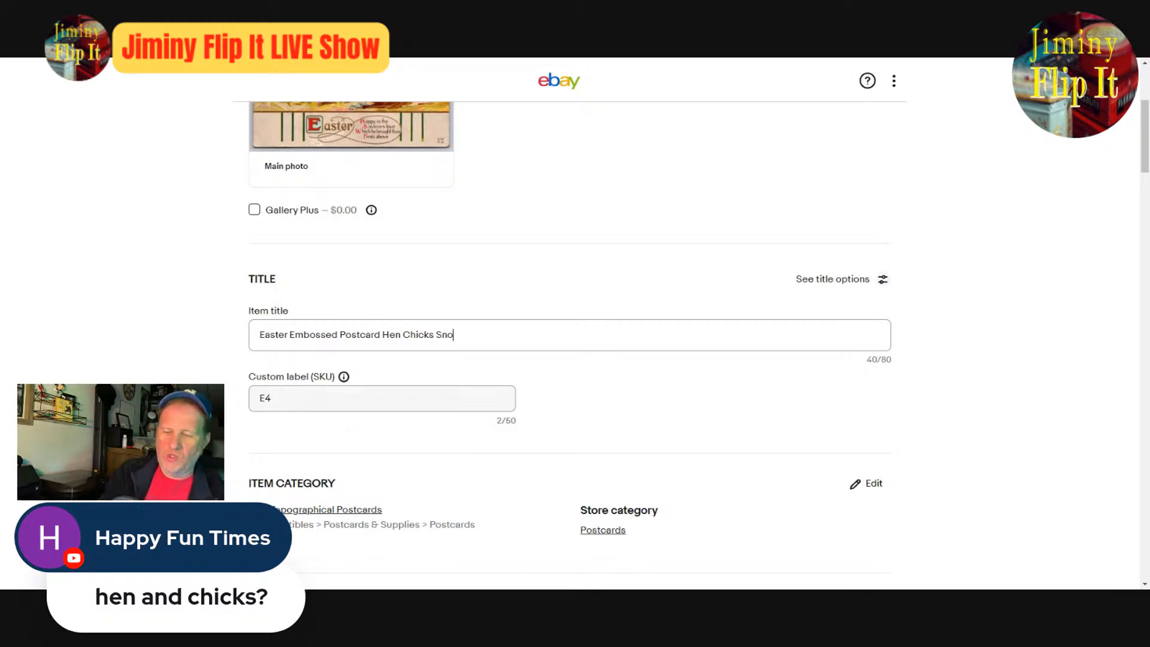
text(w Drop )
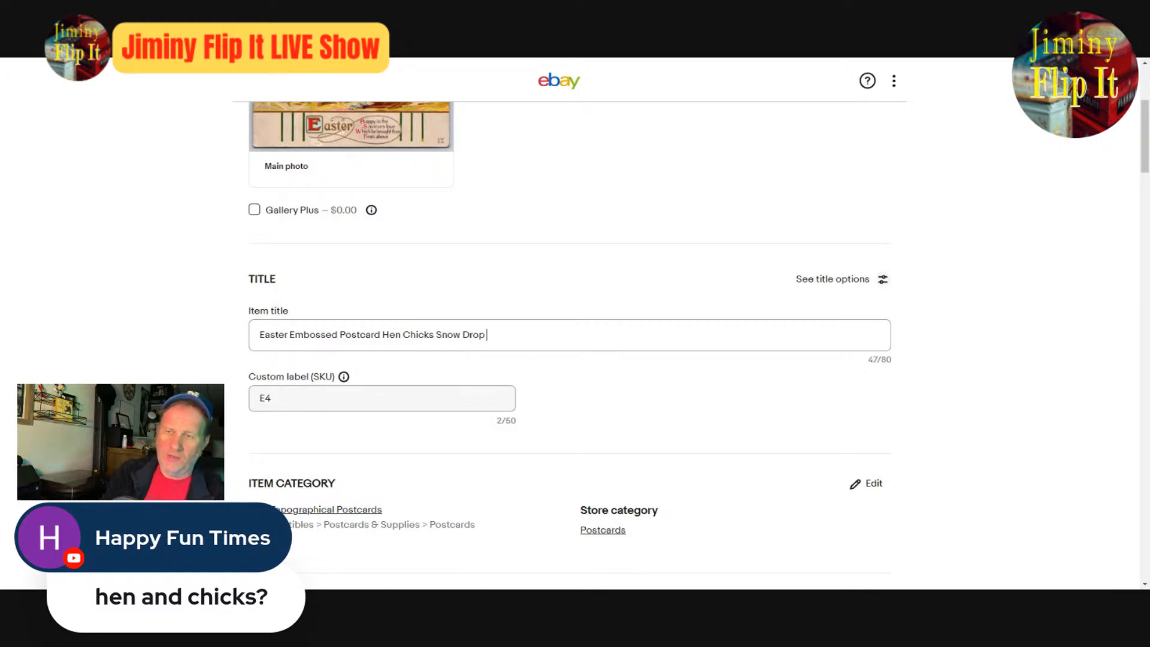
text(Flowers)
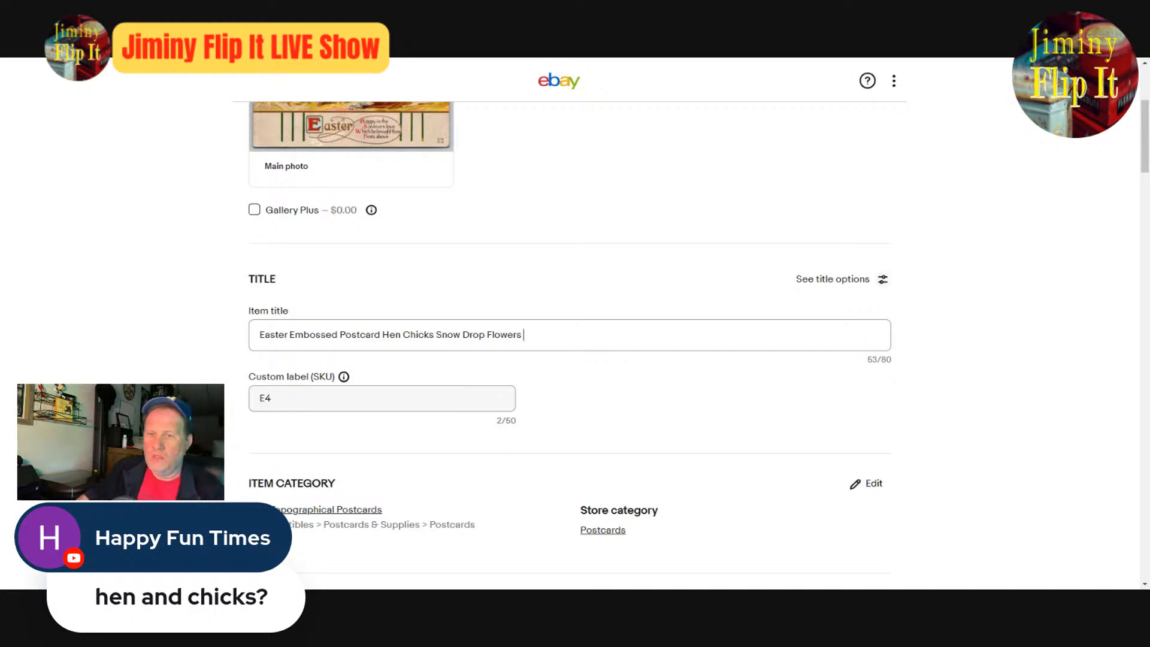
- Inspect the postcard's front and back photos enlarged, and close the photo editor without editing them
scroll(845, 407, up, 4)
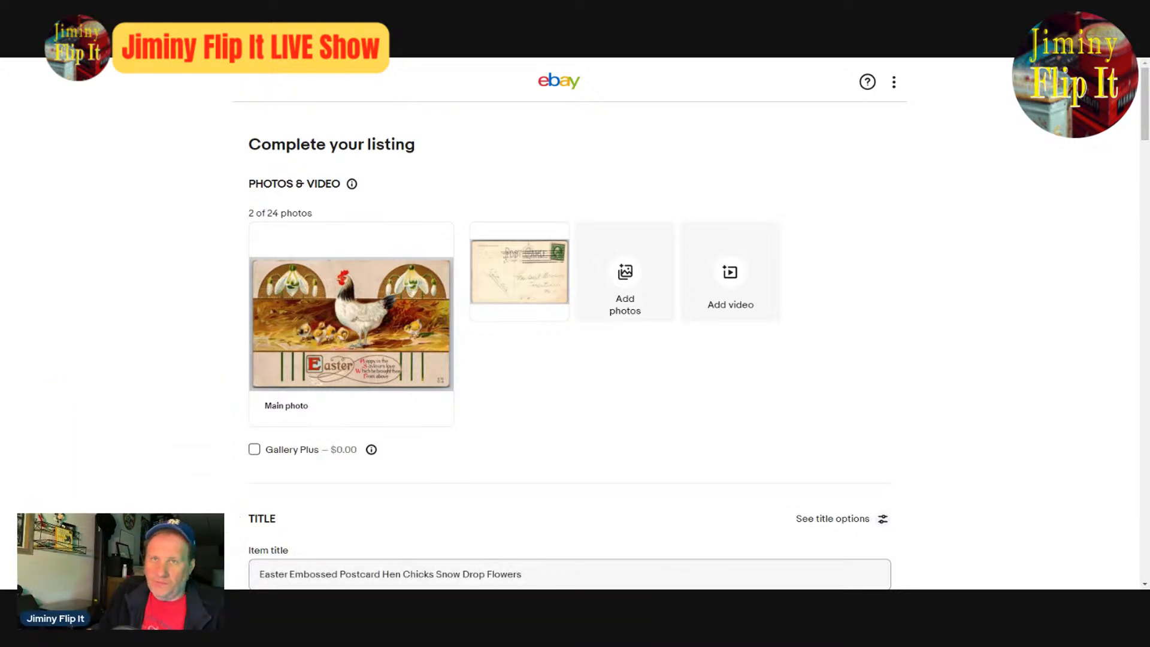
click(523, 574)
click(375, 309)
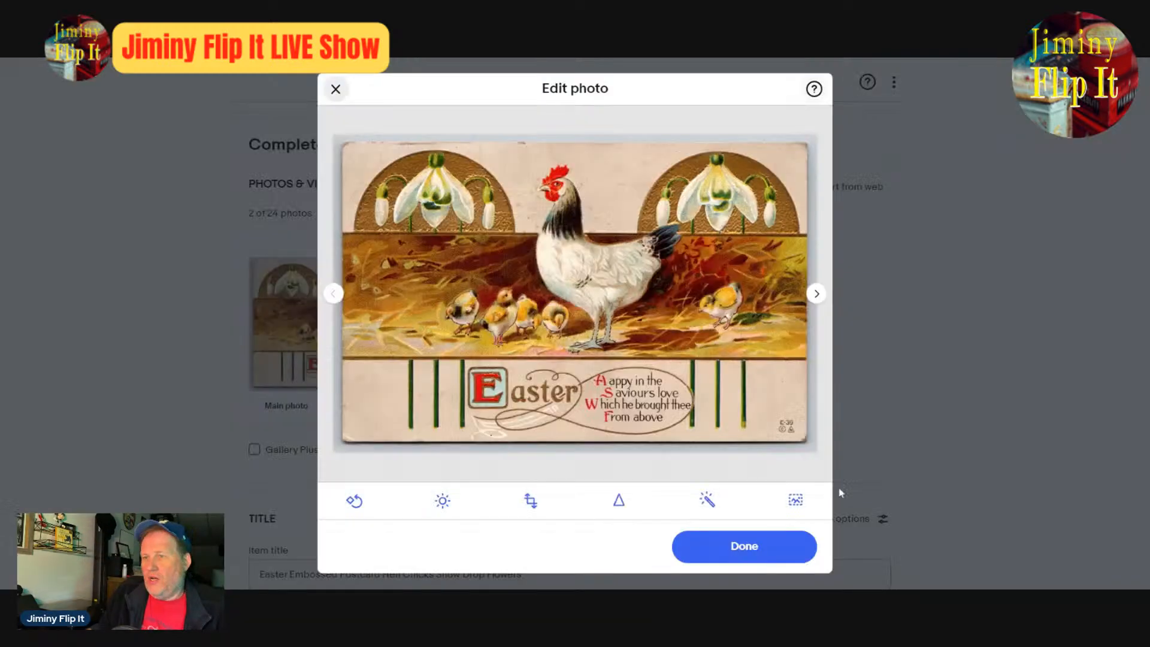
click(813, 295)
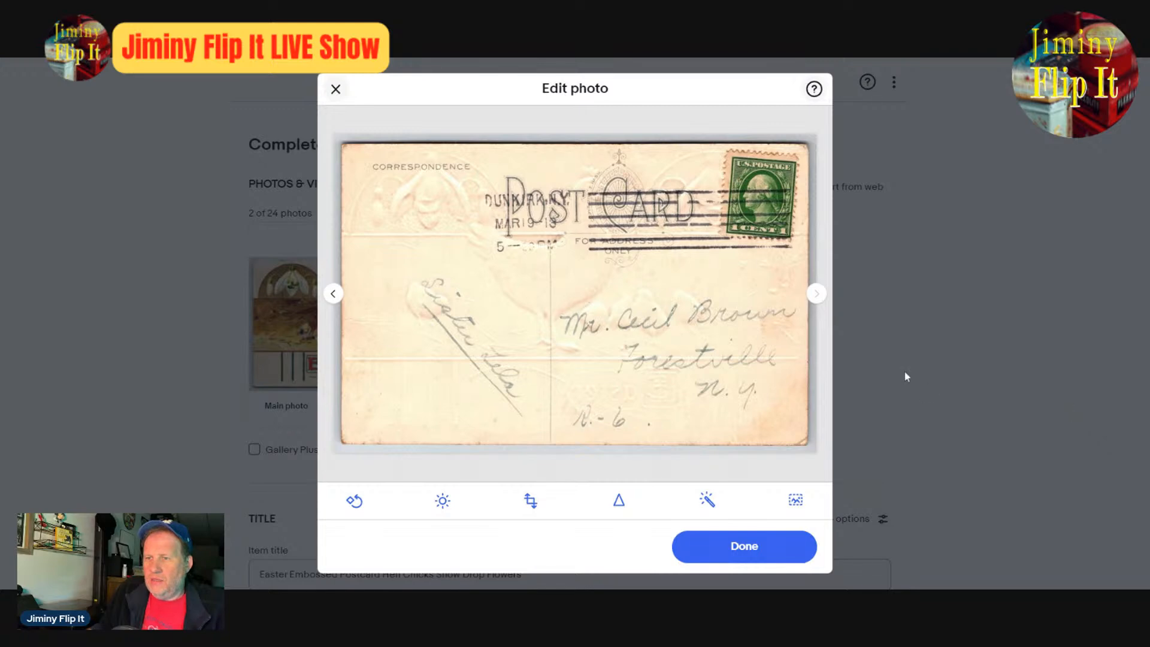
click(332, 295)
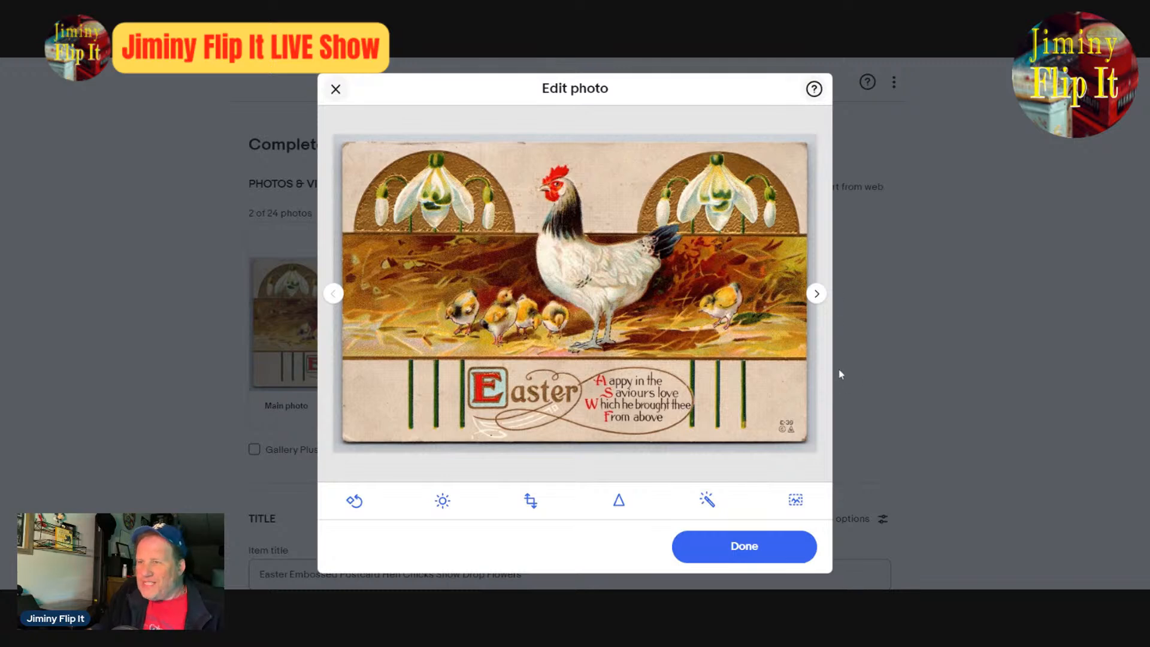
click(336, 90)
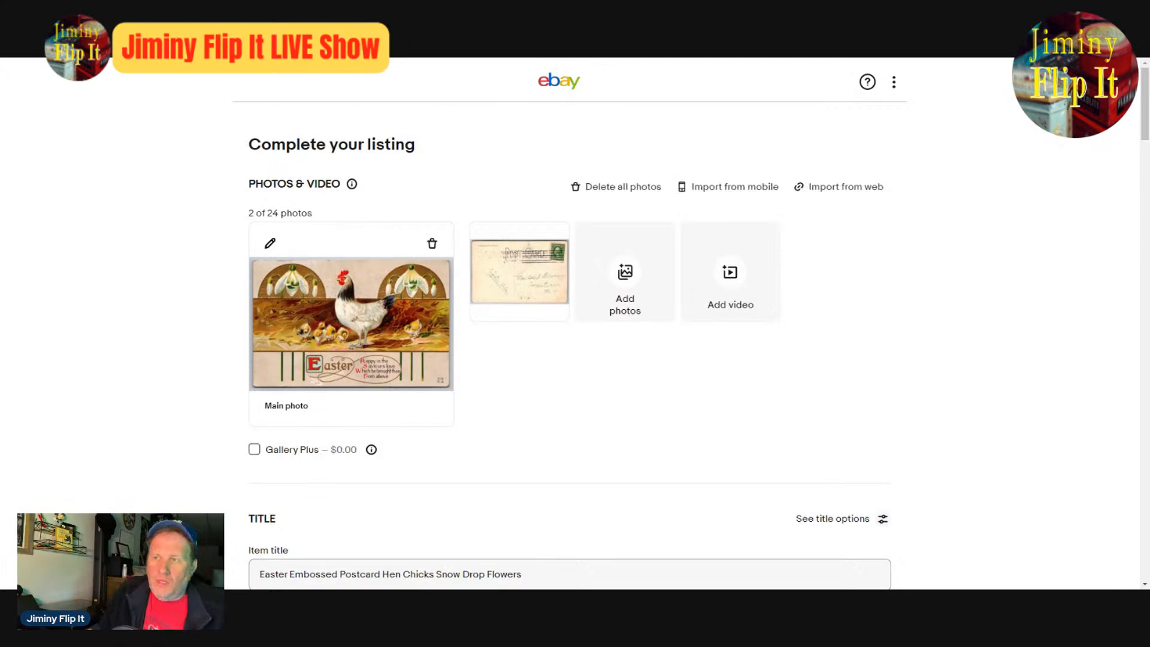
scroll(873, 409, down, 8)
scroll(897, 447, up, 1)
scroll(897, 447, up, 7)
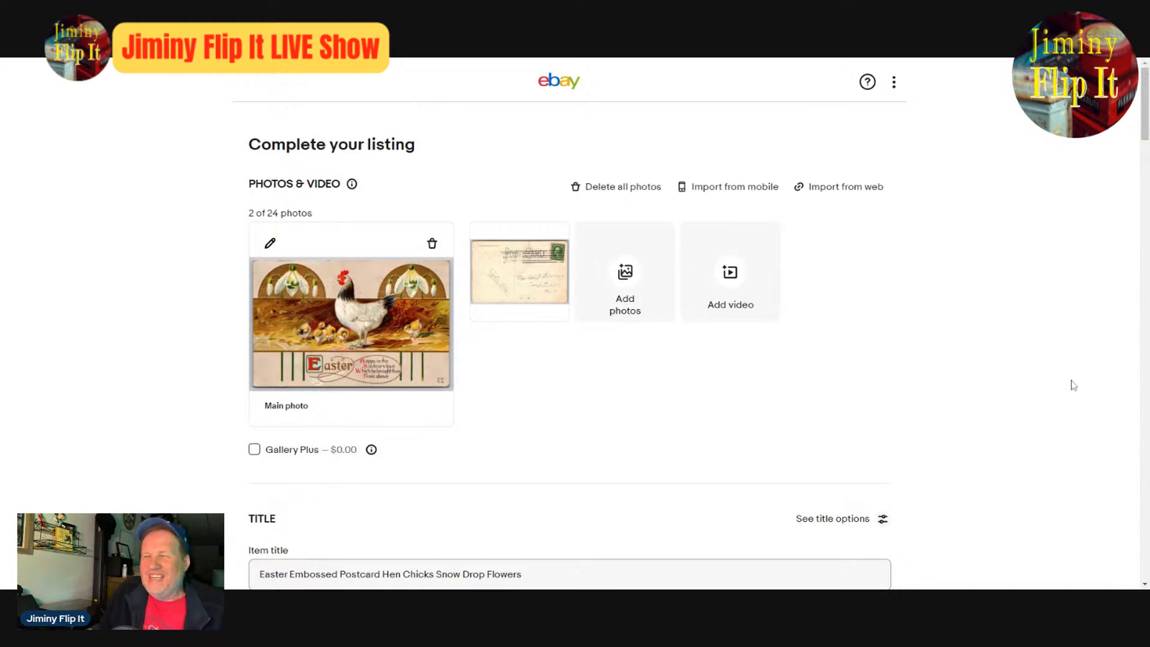
scroll(1027, 390, down, 4)
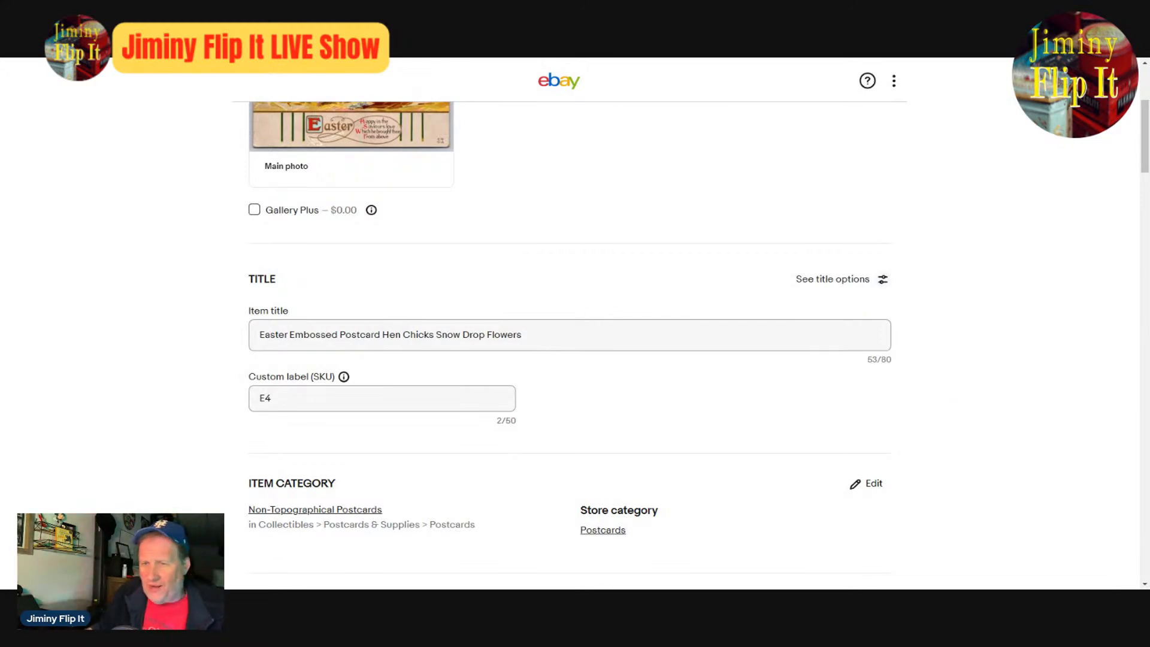
scroll(952, 409, up, 4)
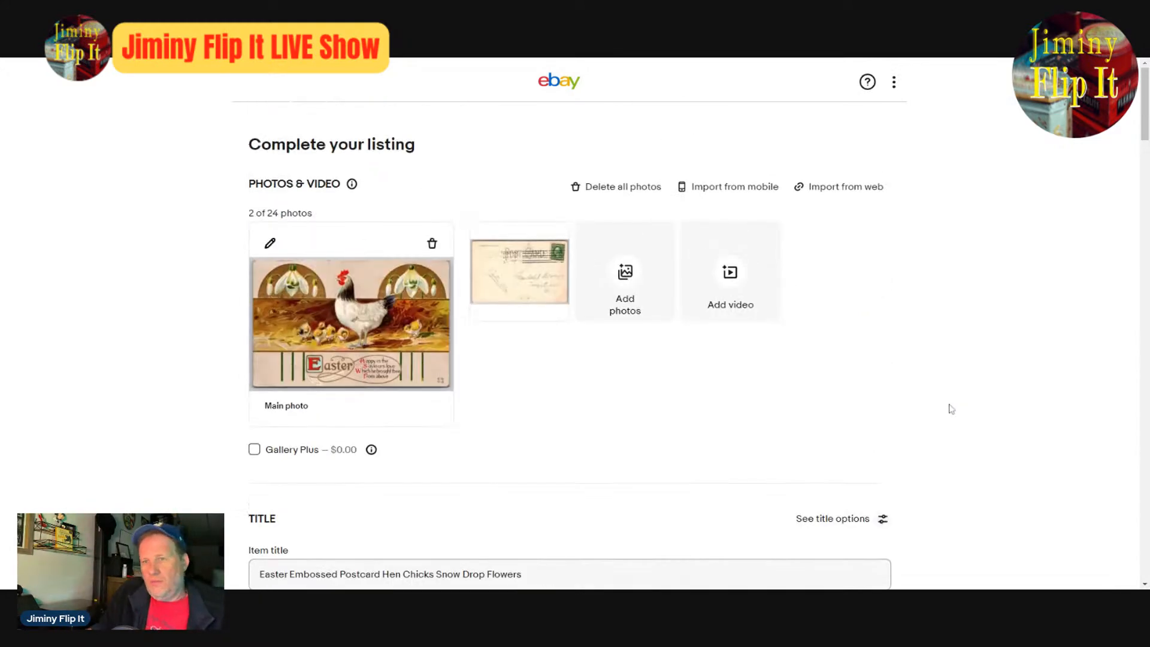
scroll(951, 409, down, 8)
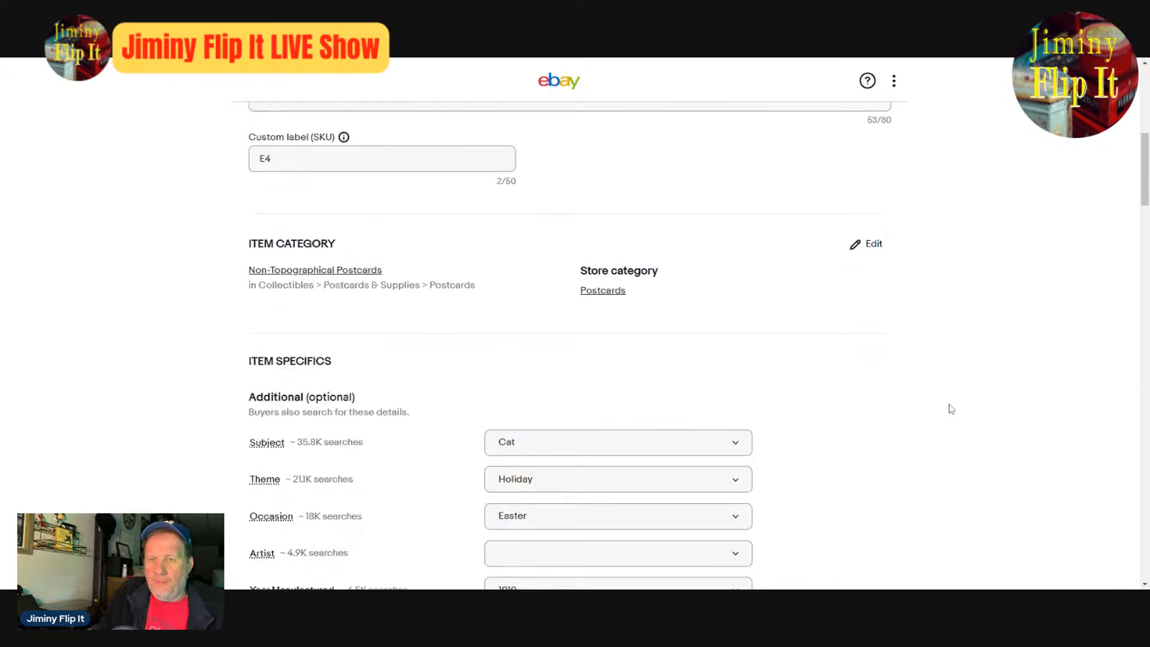
- Look through the predefined Subject values in the item specifics for one matching the hen, and close the list unchanged
scroll(951, 407, up, 4)
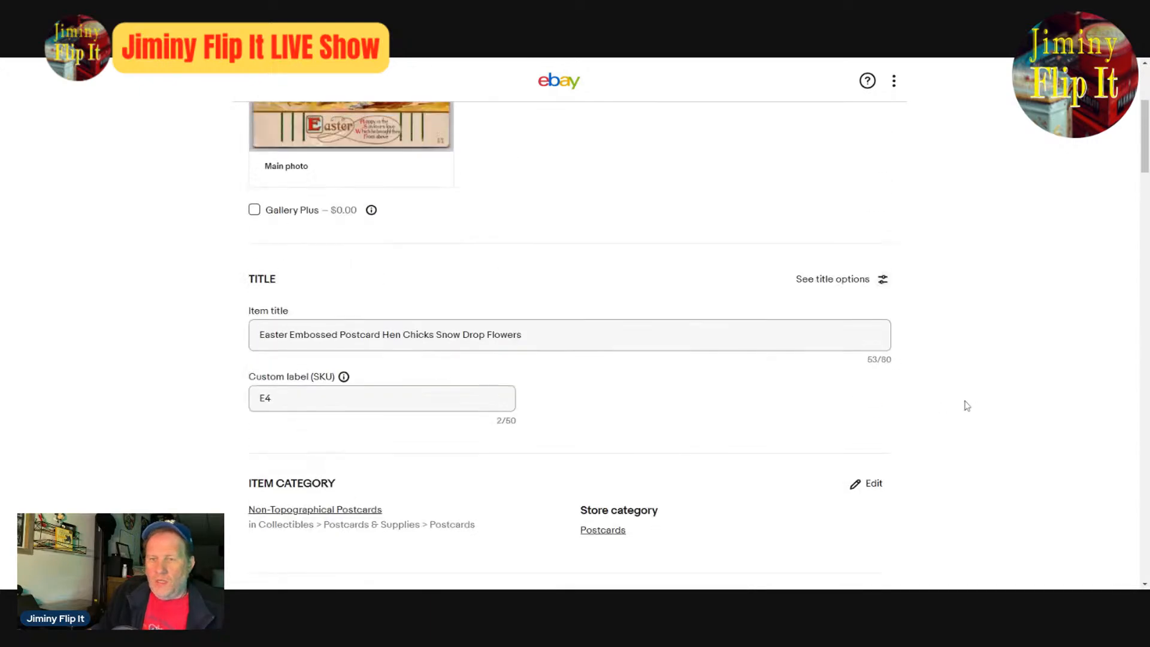
scroll(967, 407, down, 4)
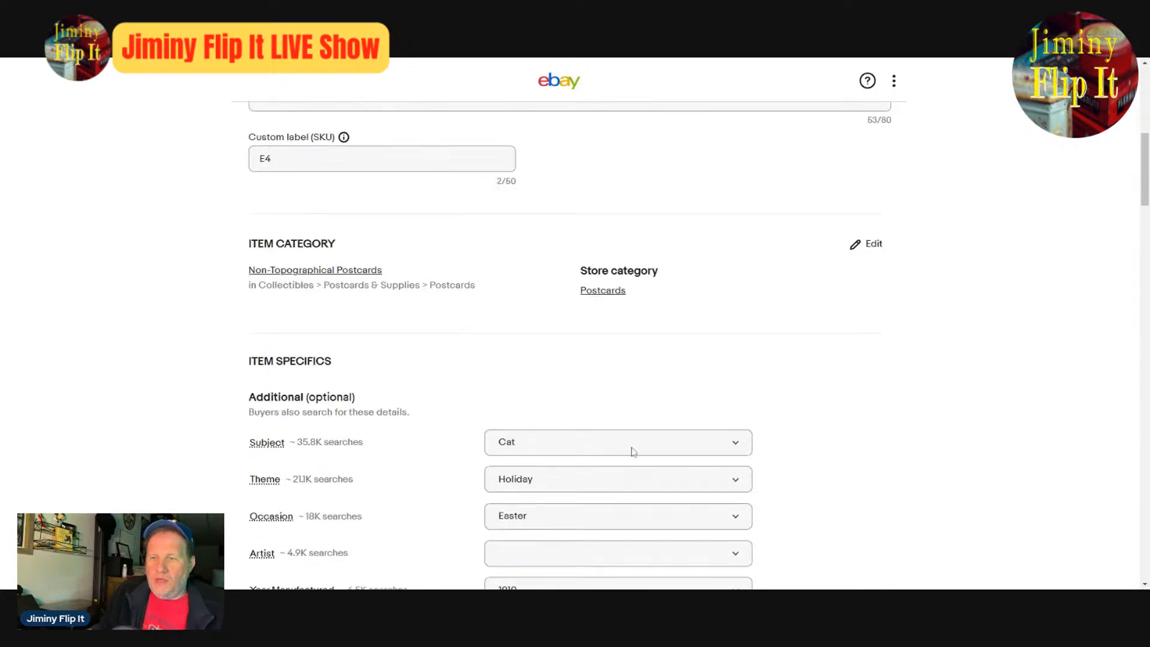
click(680, 450)
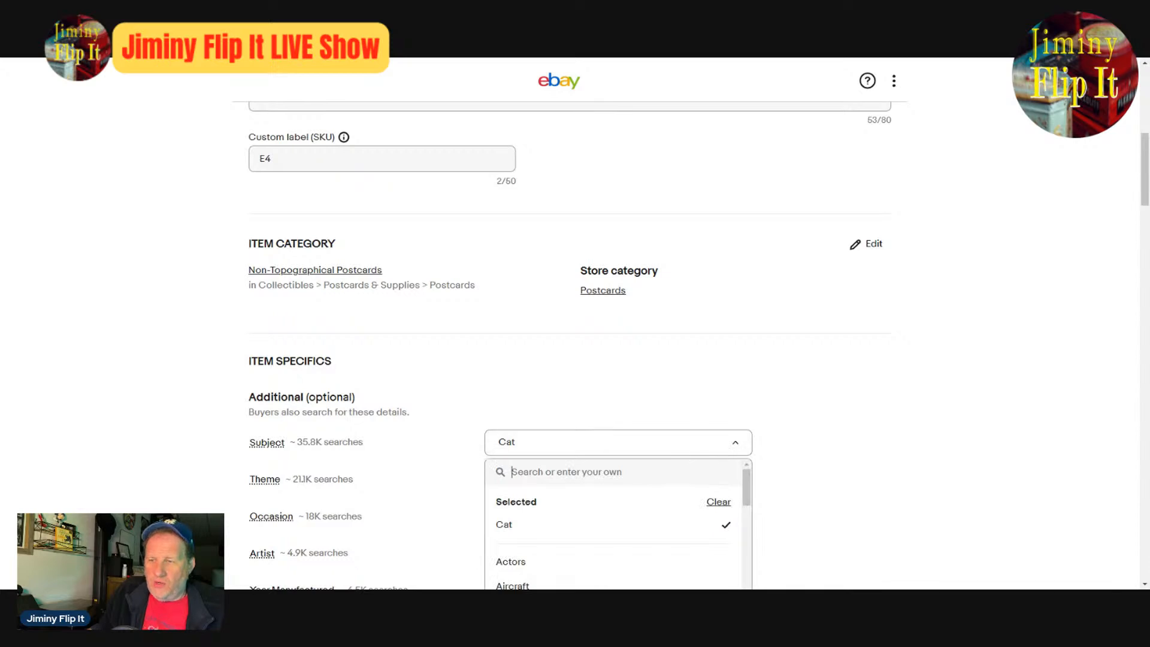
scroll(809, 479, down, 4)
drag(748, 252, 782, 403)
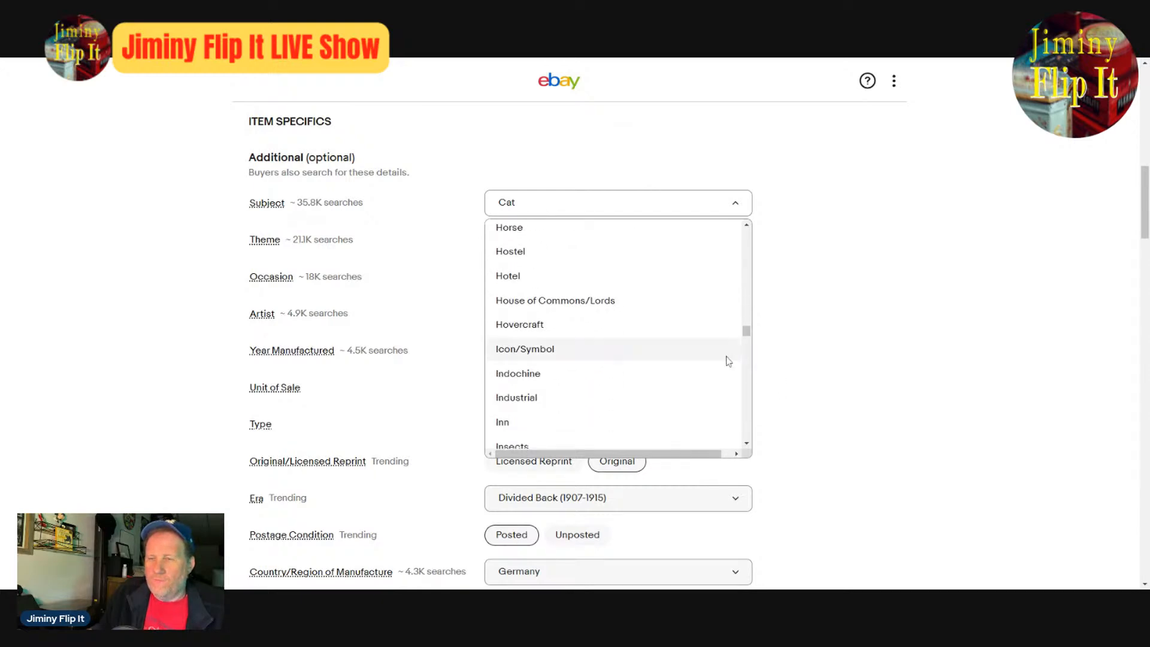
scroll(726, 361, up, 6)
scroll(724, 362, up, 5)
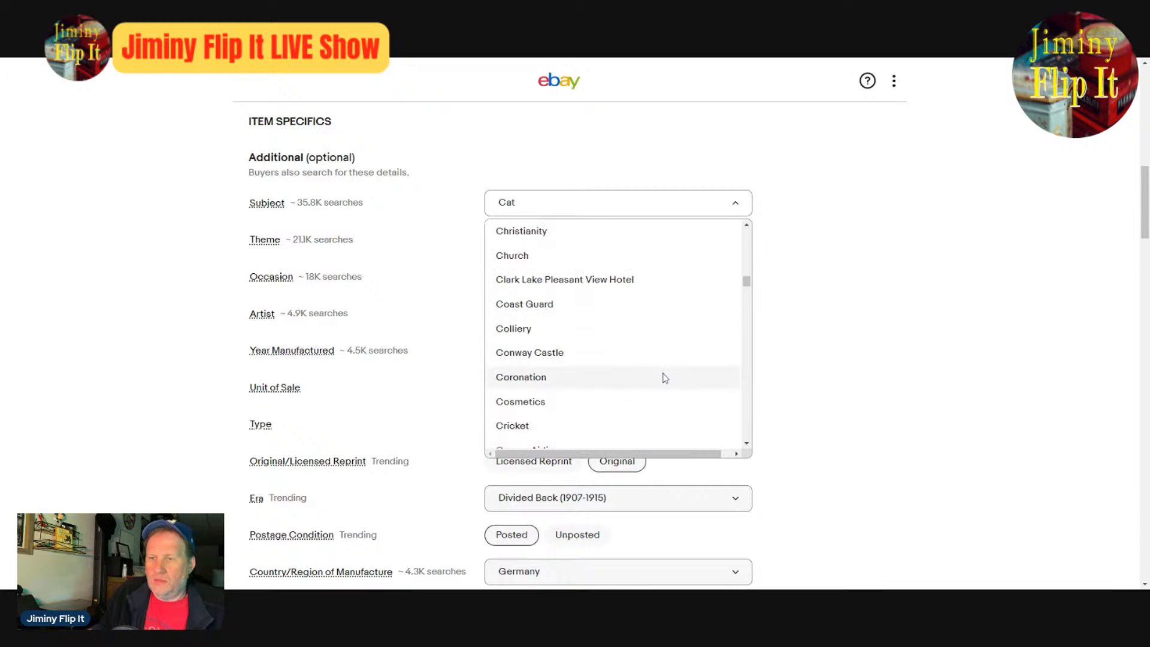
scroll(657, 376, up, 3)
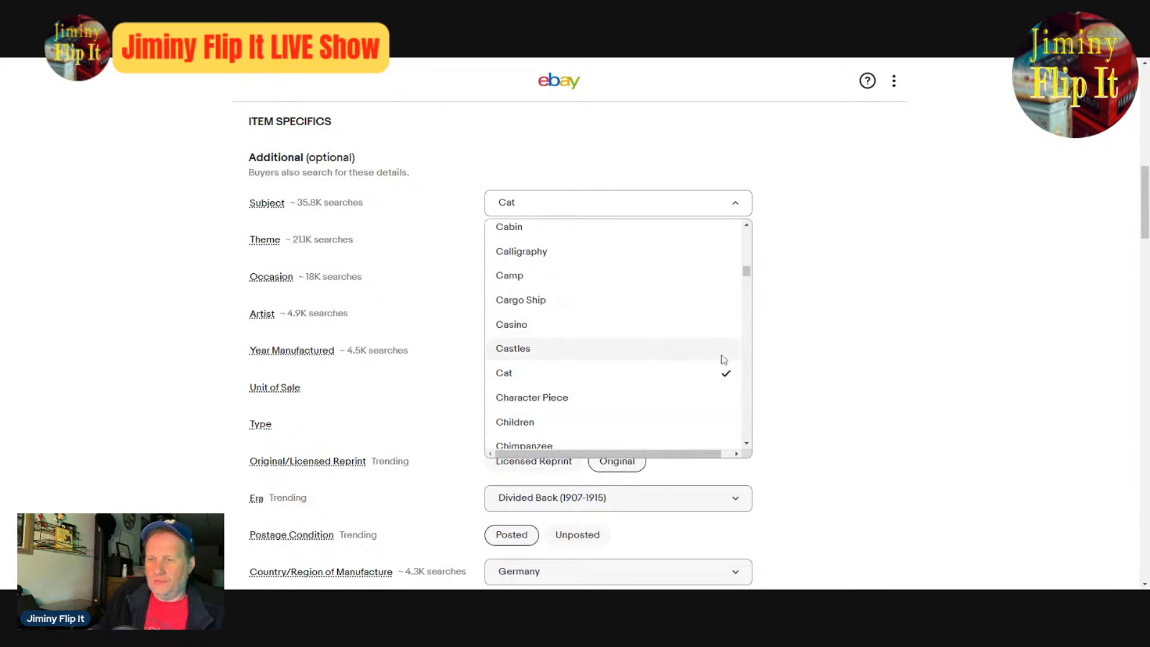
click(748, 443)
click(748, 443)
click(748, 443)
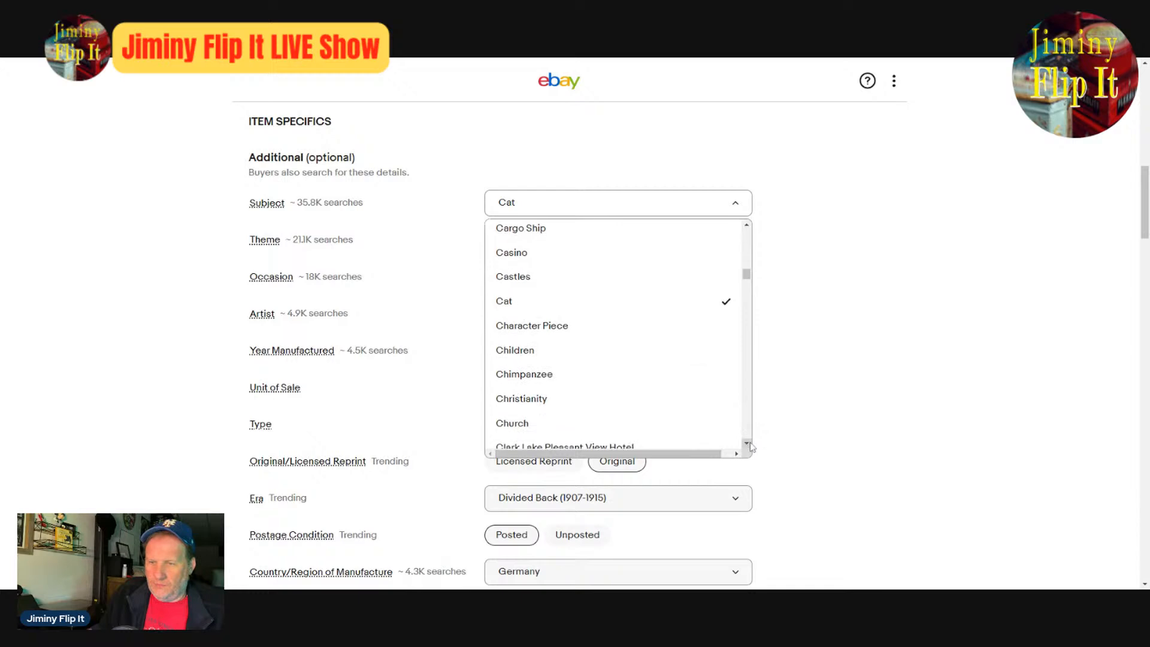
click(747, 443)
click(747, 444)
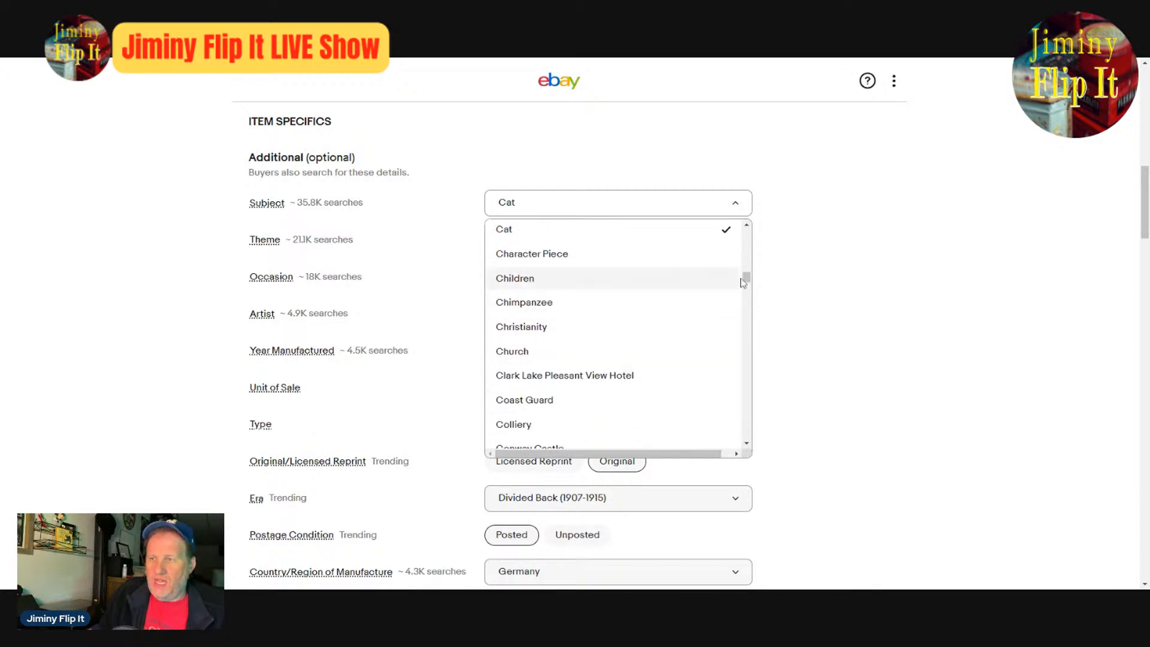
drag(748, 281, 753, 325)
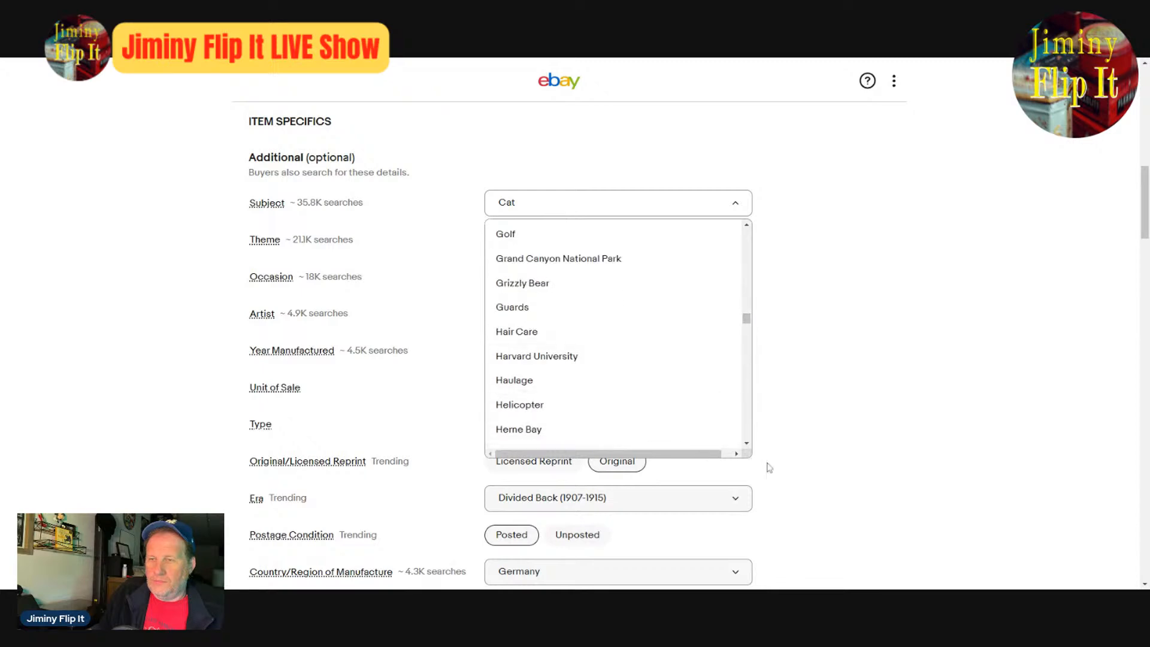
click(578, 209)
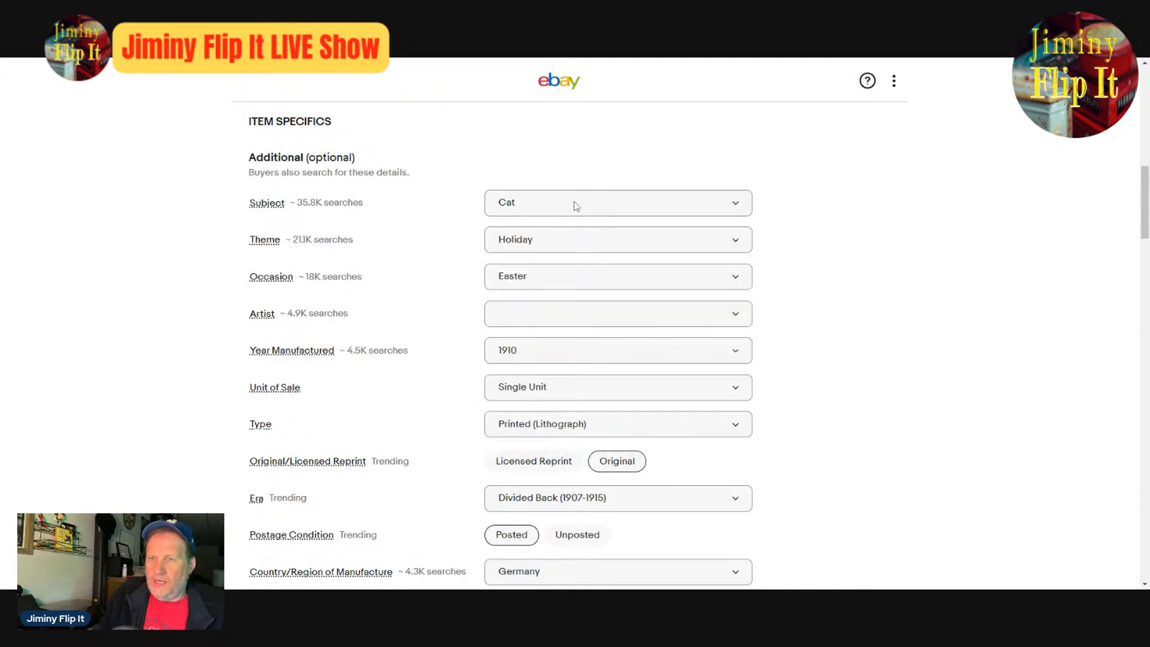
- Set the Subject in the item specifics to the custom value "Hen"
click(553, 208)
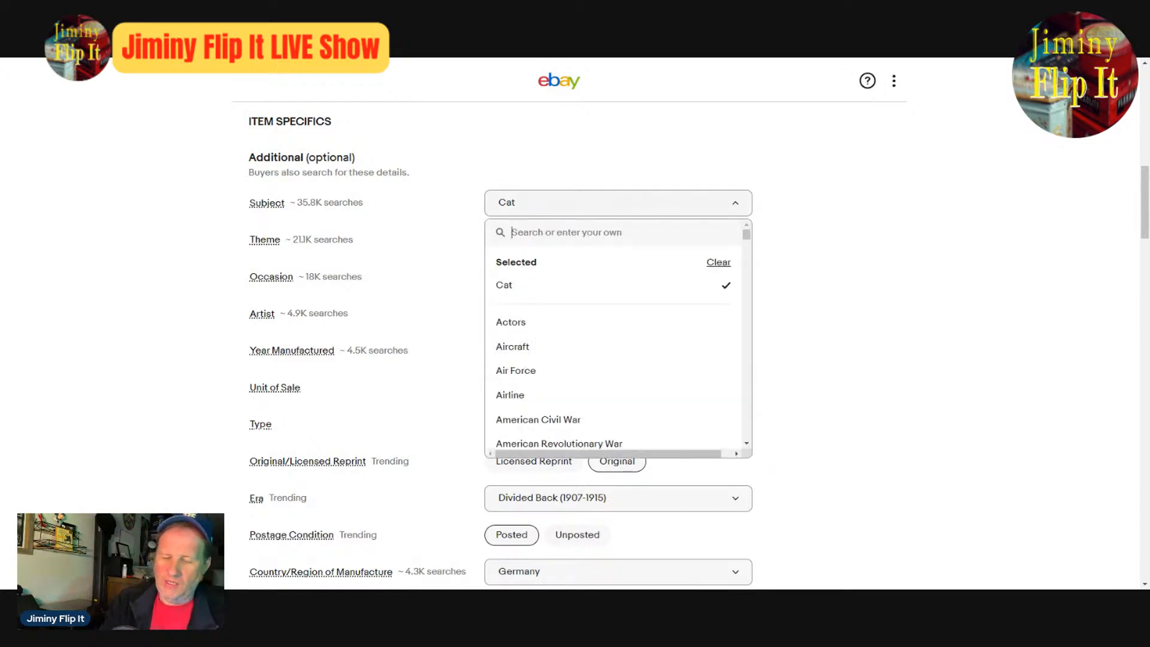
text(Hen)
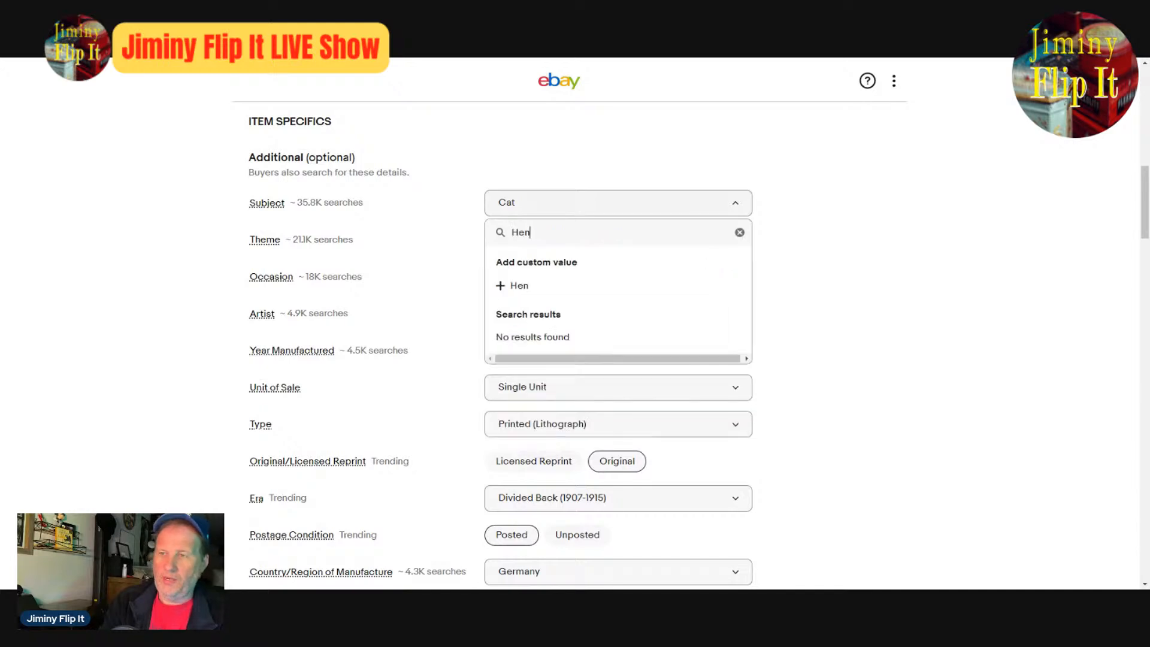
click(584, 293)
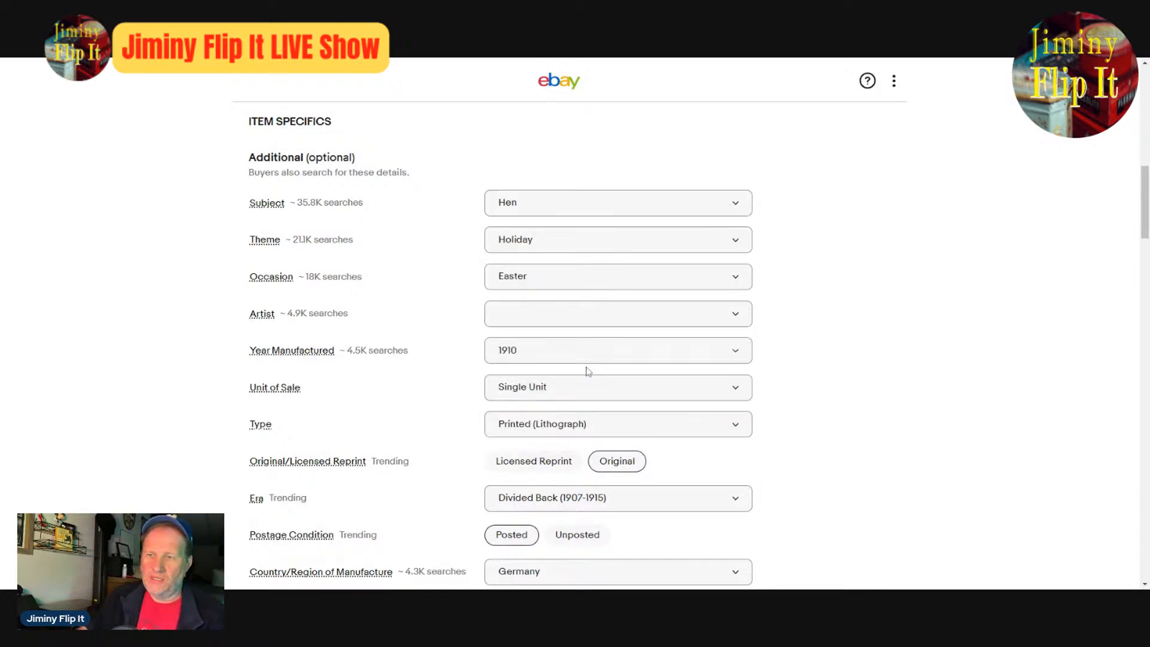
- Examine the postcard's enlarged back and front photos for manufacturing details, and close the photo editor without making edits
scroll(588, 370, down, 4)
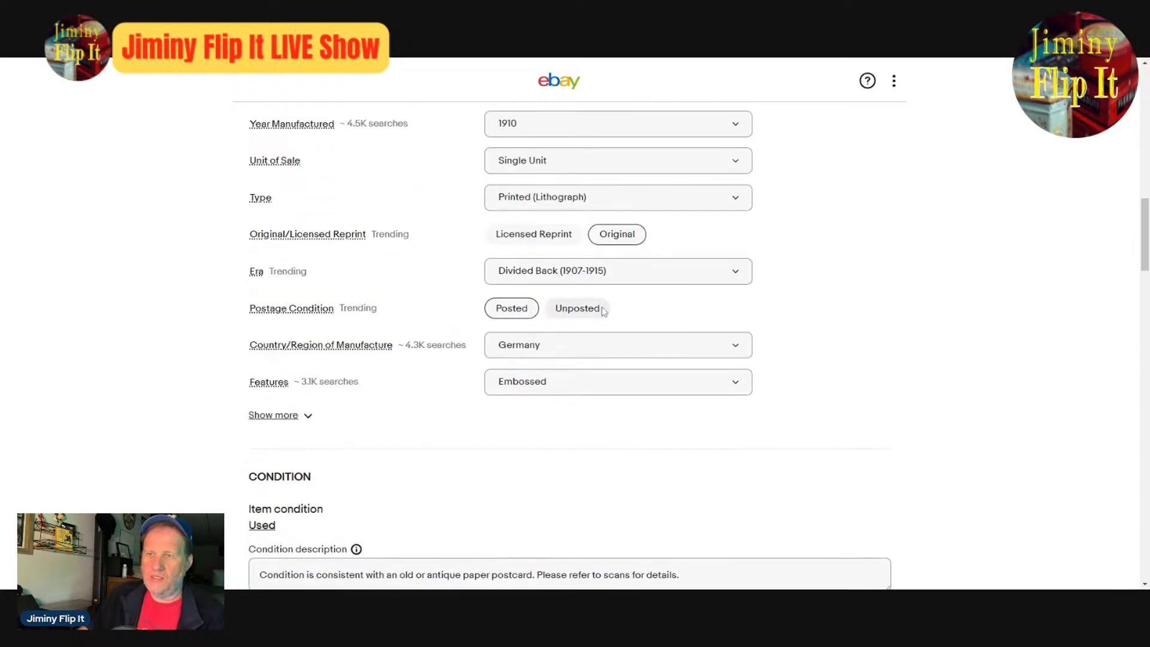
scroll(929, 462, up, 15)
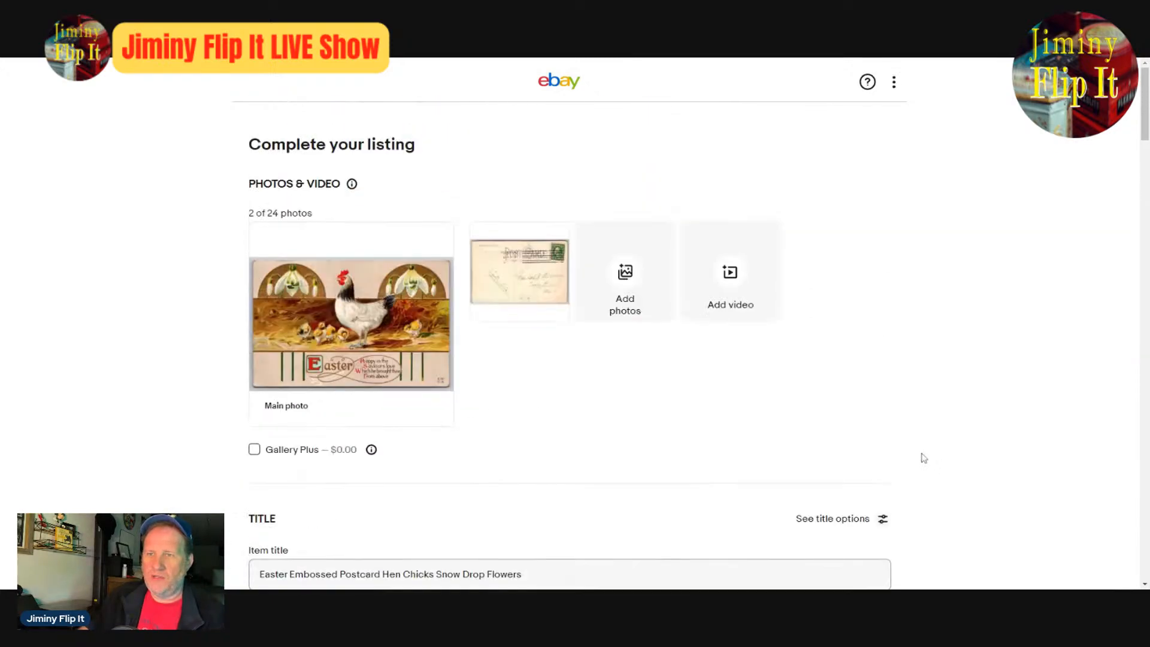
scroll(922, 459, down, 8)
scroll(779, 420, down, 8)
scroll(788, 429, up, 15)
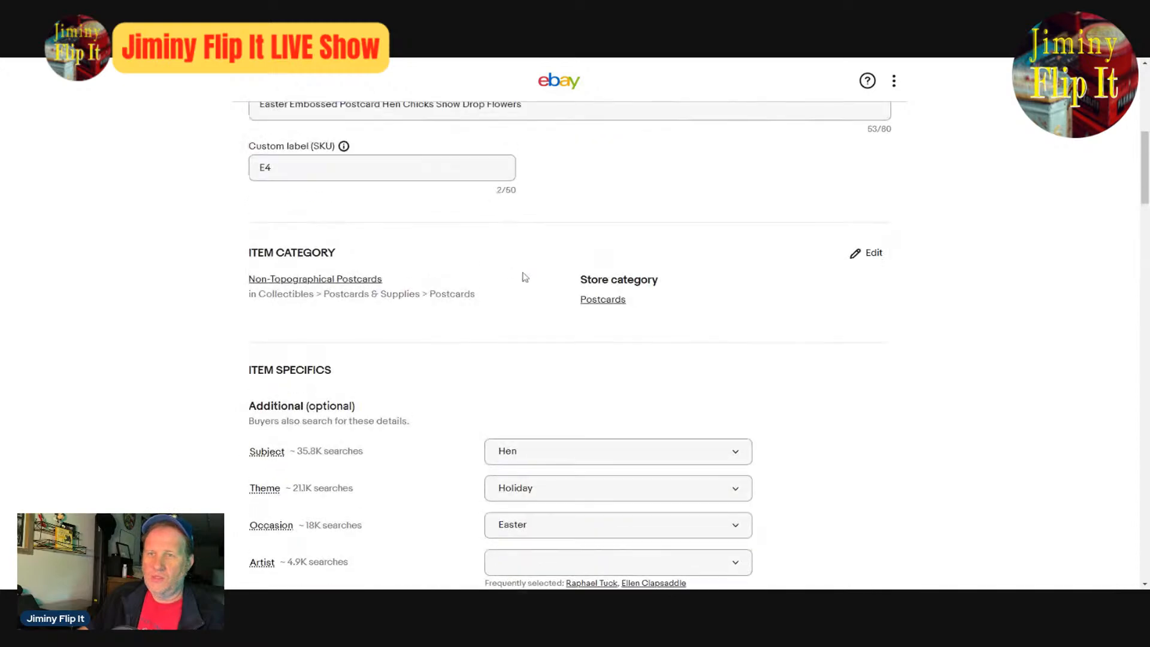
click(493, 278)
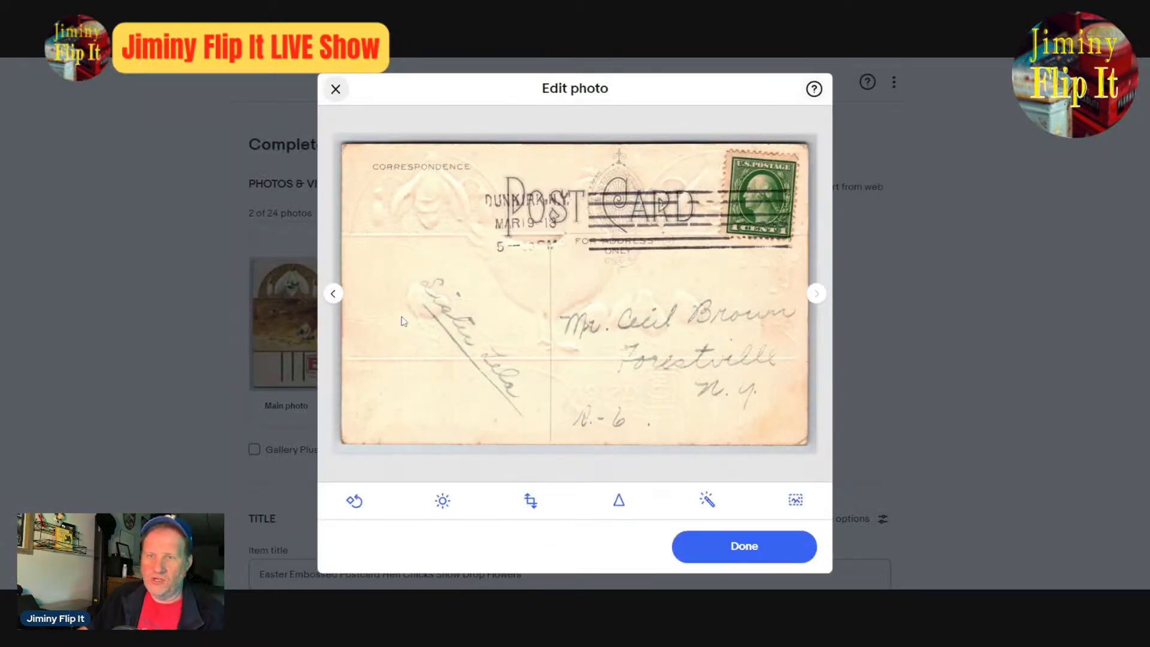
click(333, 294)
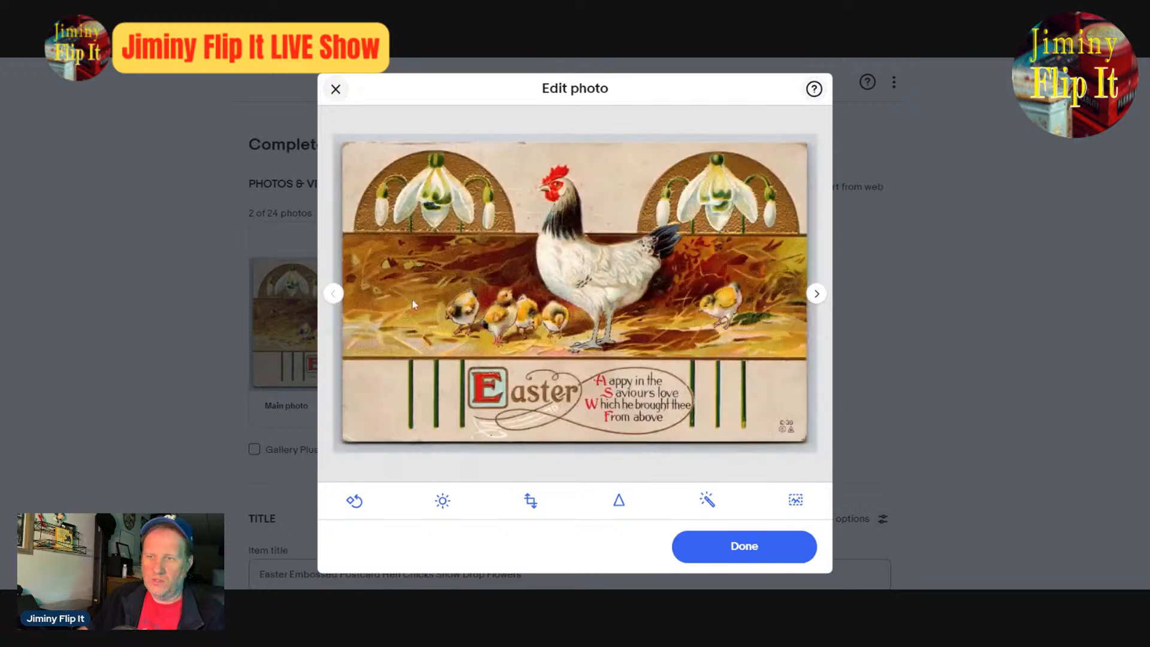
click(825, 296)
click(774, 545)
- Set the Country/Region of Manufacture in the item specifics to Unknown
scroll(776, 453, down, 10)
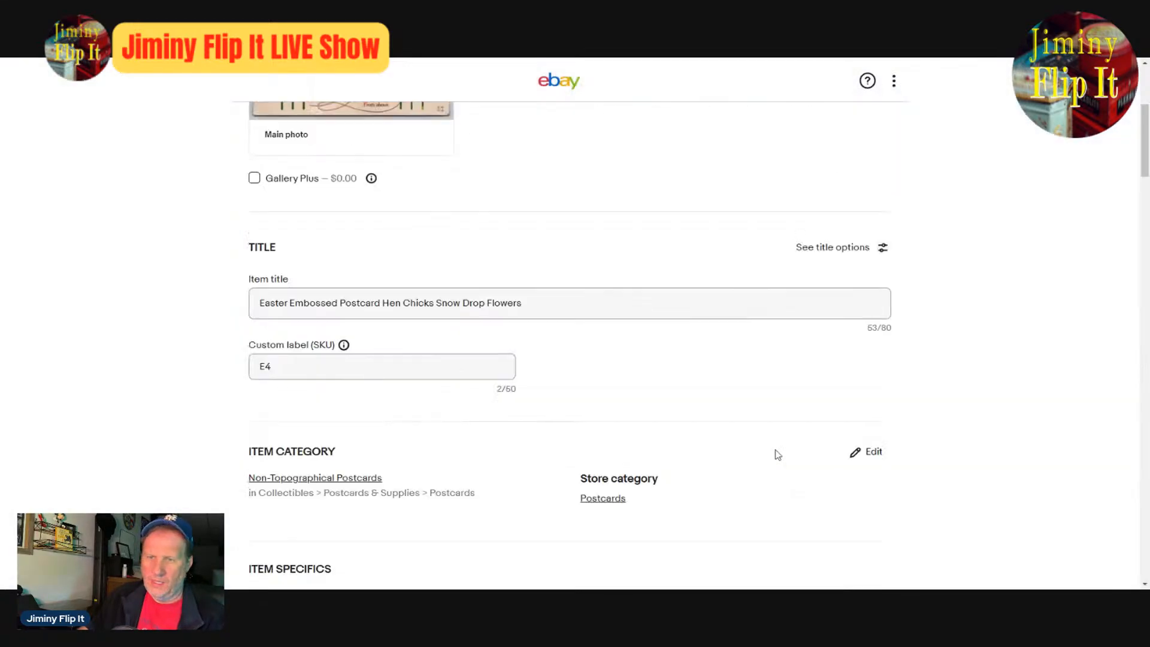
scroll(777, 453, down, 7)
scroll(777, 453, up, 4)
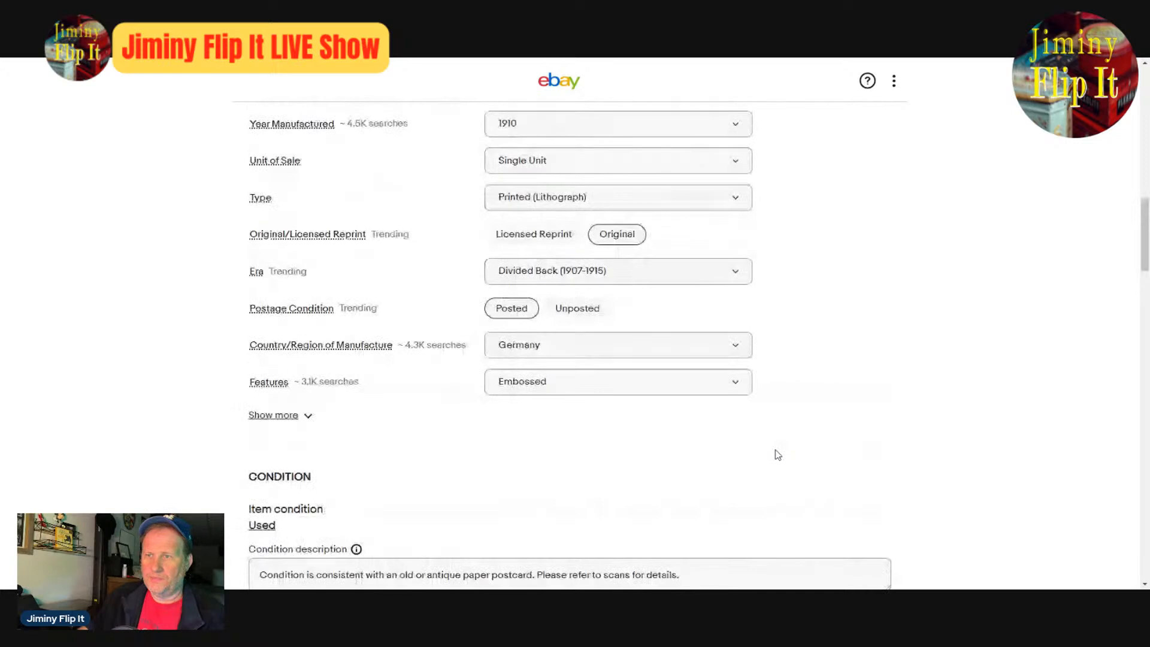
click(608, 353)
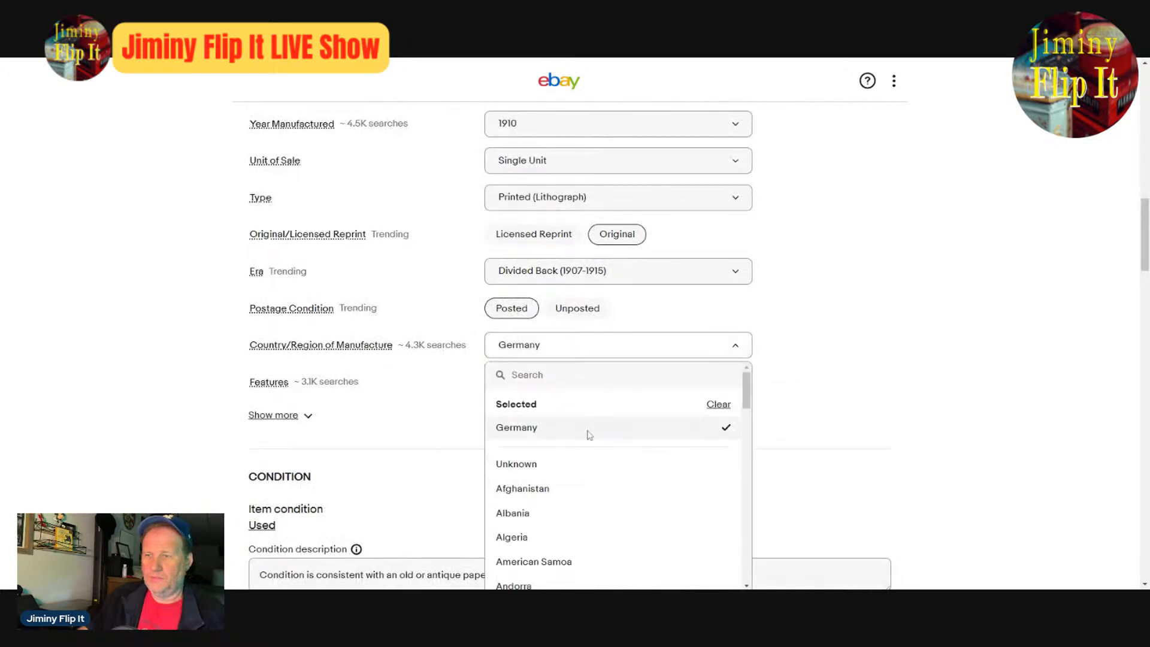
click(527, 466)
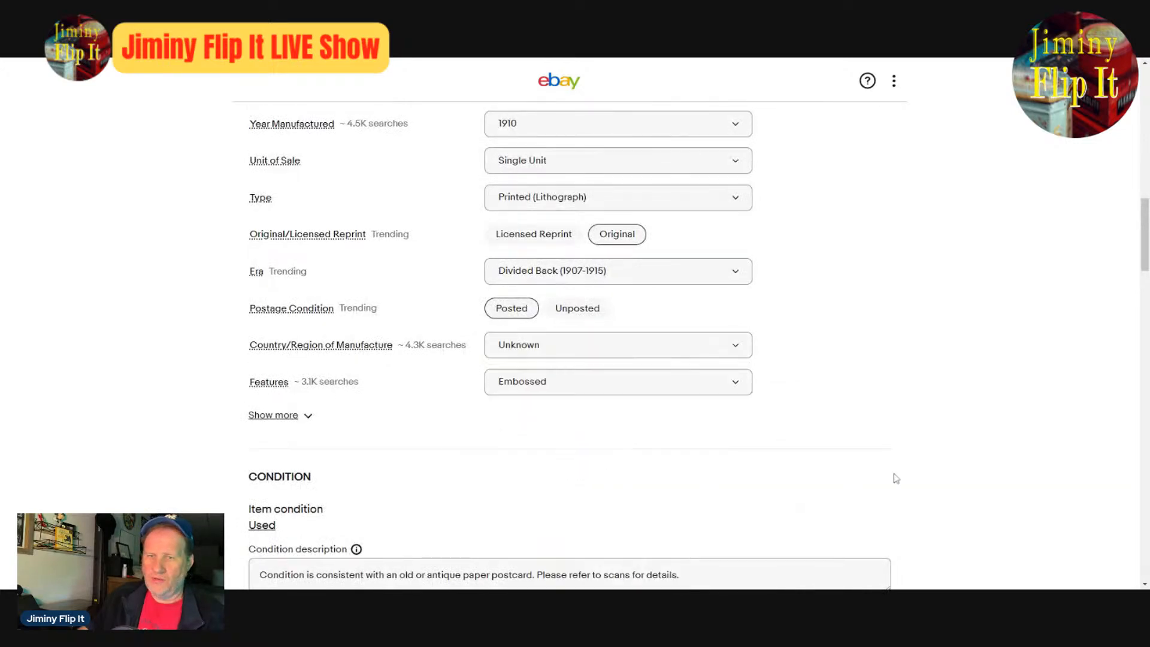
- Review the listing's pricing, item specifics, category, title and photos
scroll(912, 470, down, 5)
scroll(913, 470, down, 6)
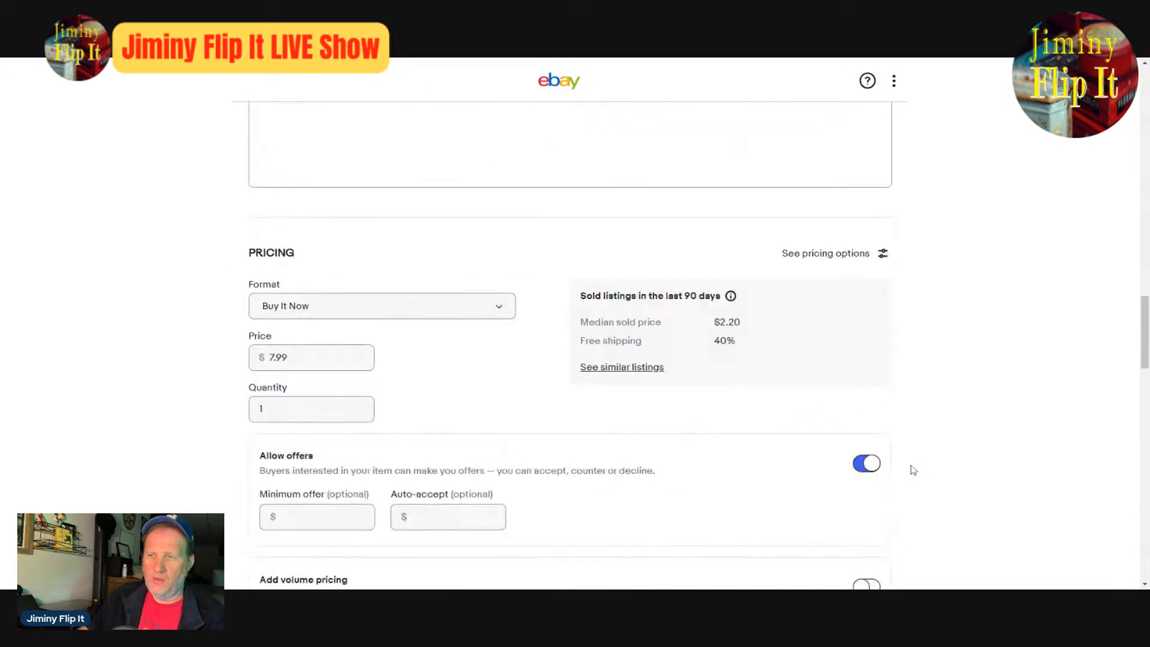
scroll(935, 464, up, 10)
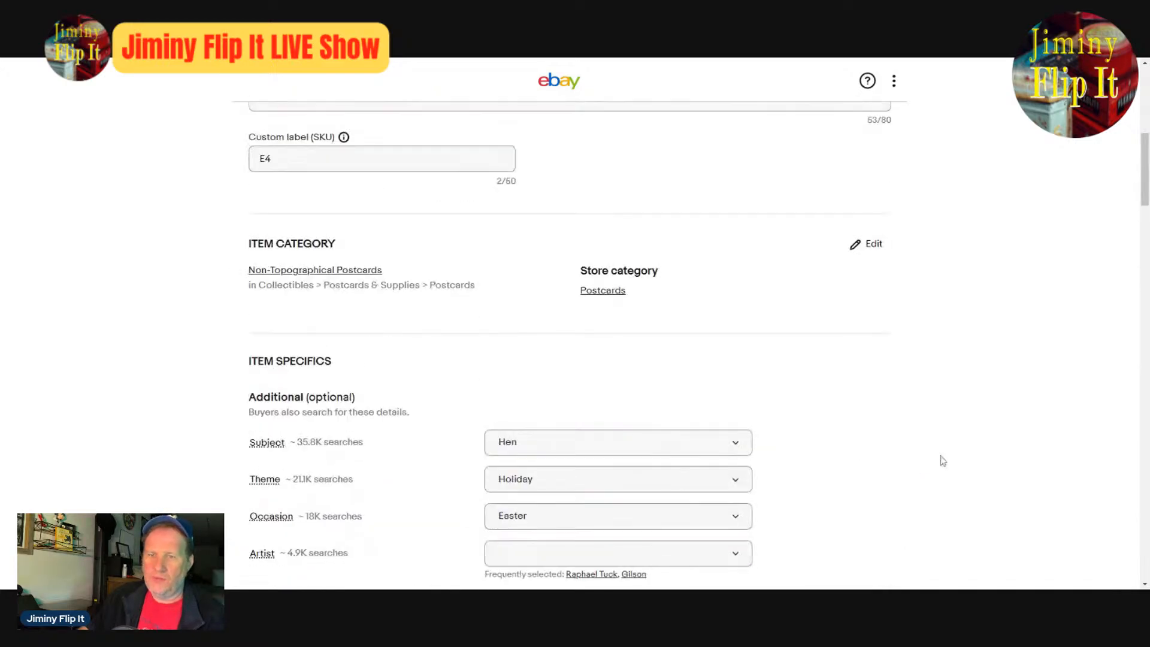
scroll(943, 461, down, 4)
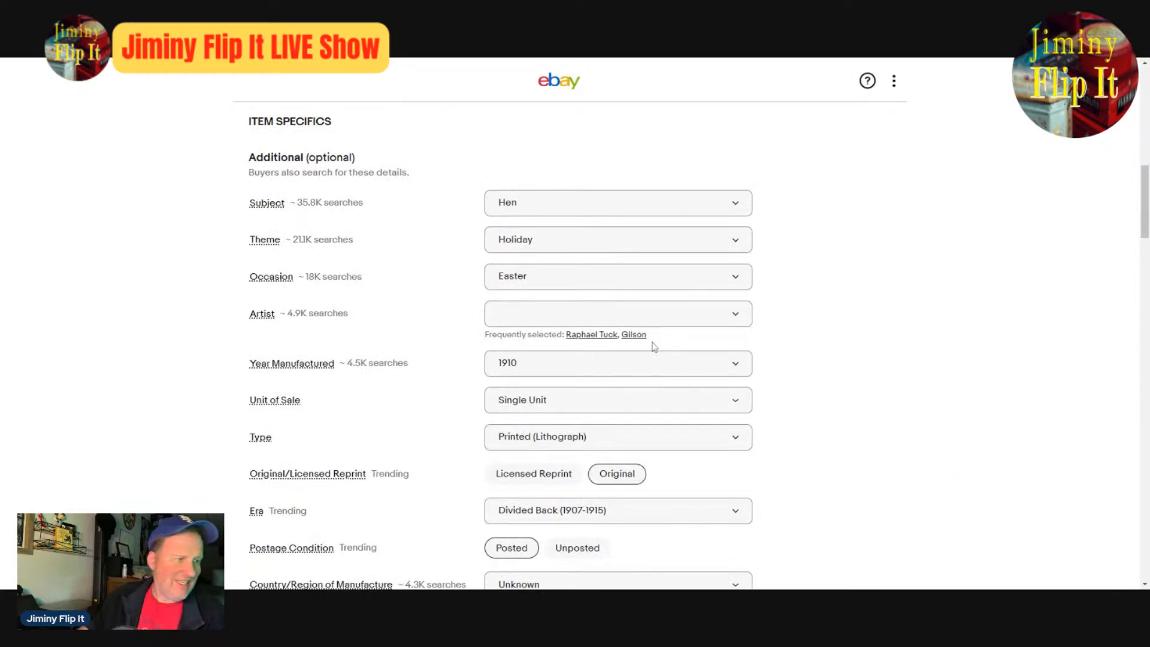
scroll(965, 434, up, 7)
scroll(977, 443, up, 1)
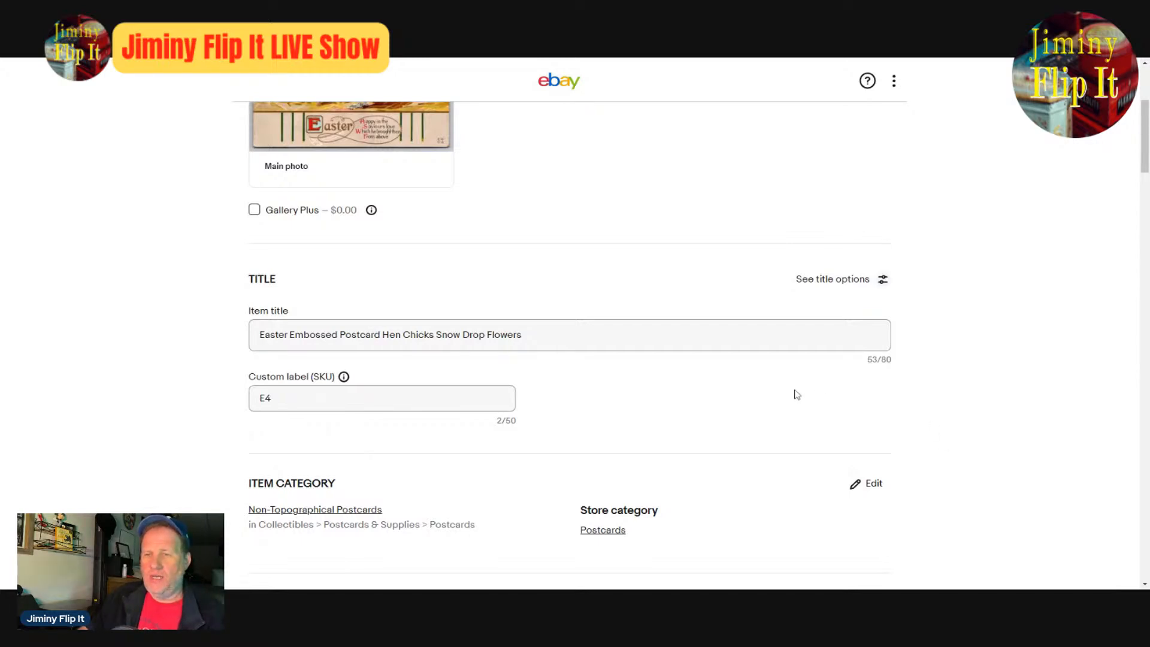
scroll(642, 376, up, 4)
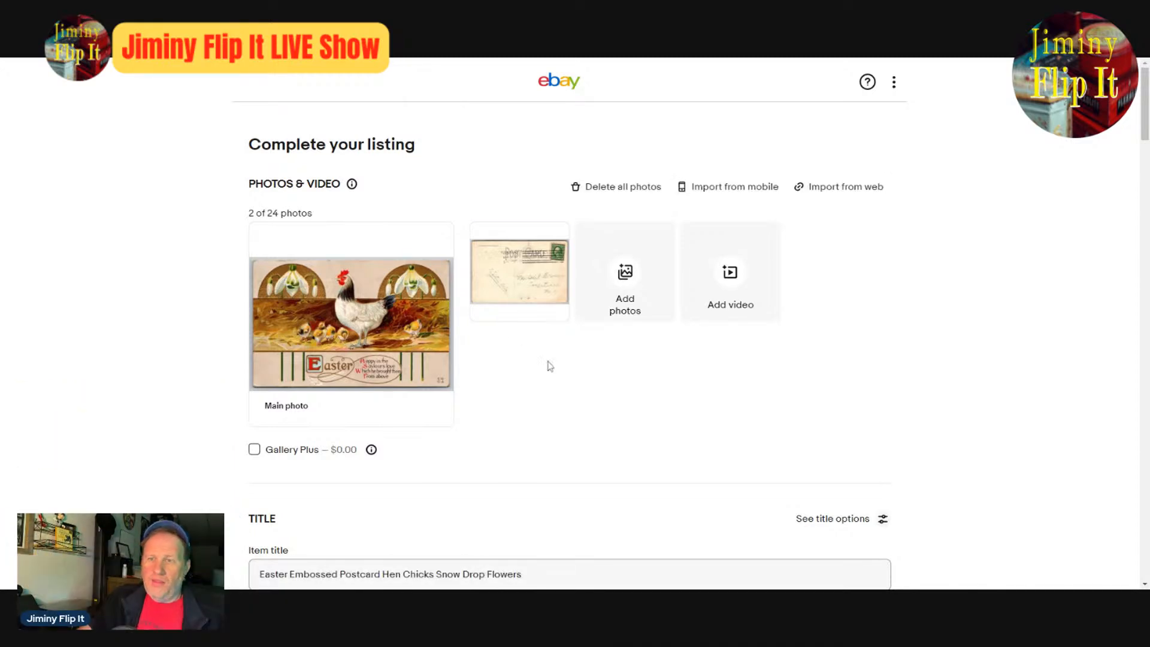
scroll(623, 429, down, 4)
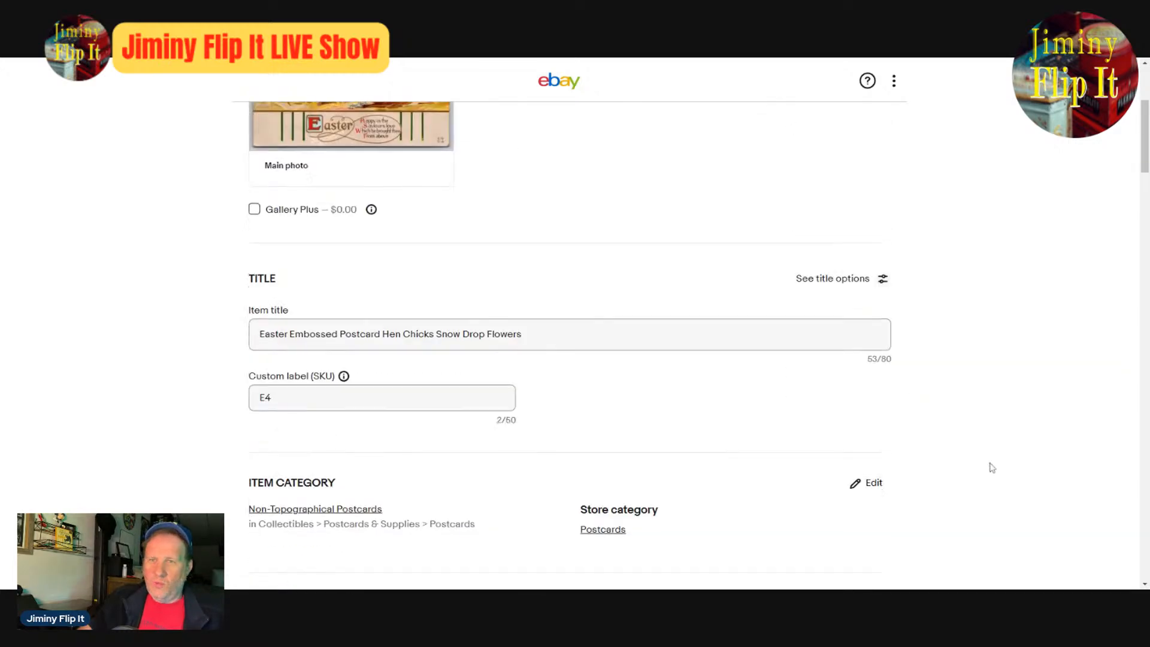
scroll(988, 461, up, 3)
scroll(992, 467, up, 1)
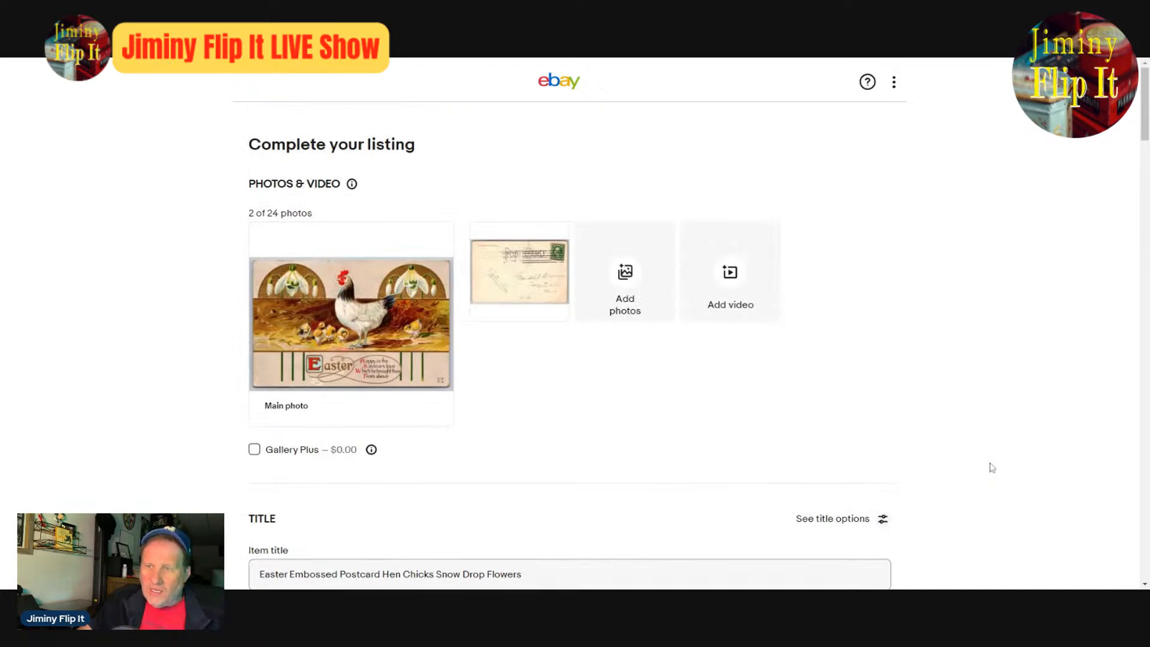
- View the enlarged front and back photos once more, close the photo editor, and recheck the item specifics
click(369, 323)
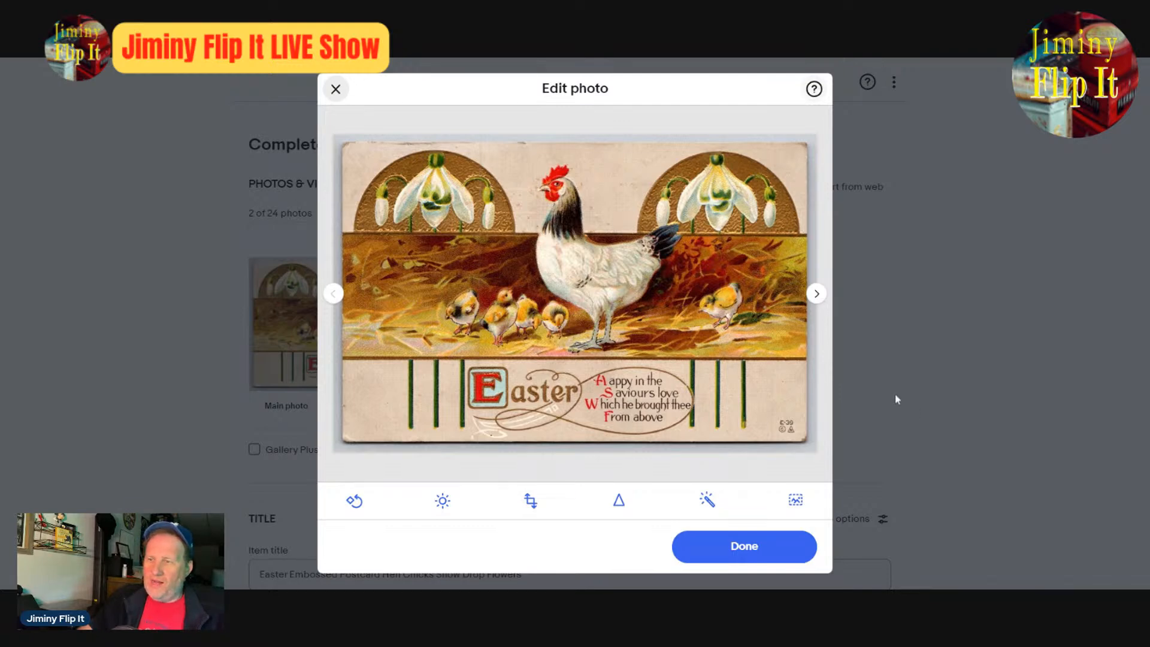
click(819, 297)
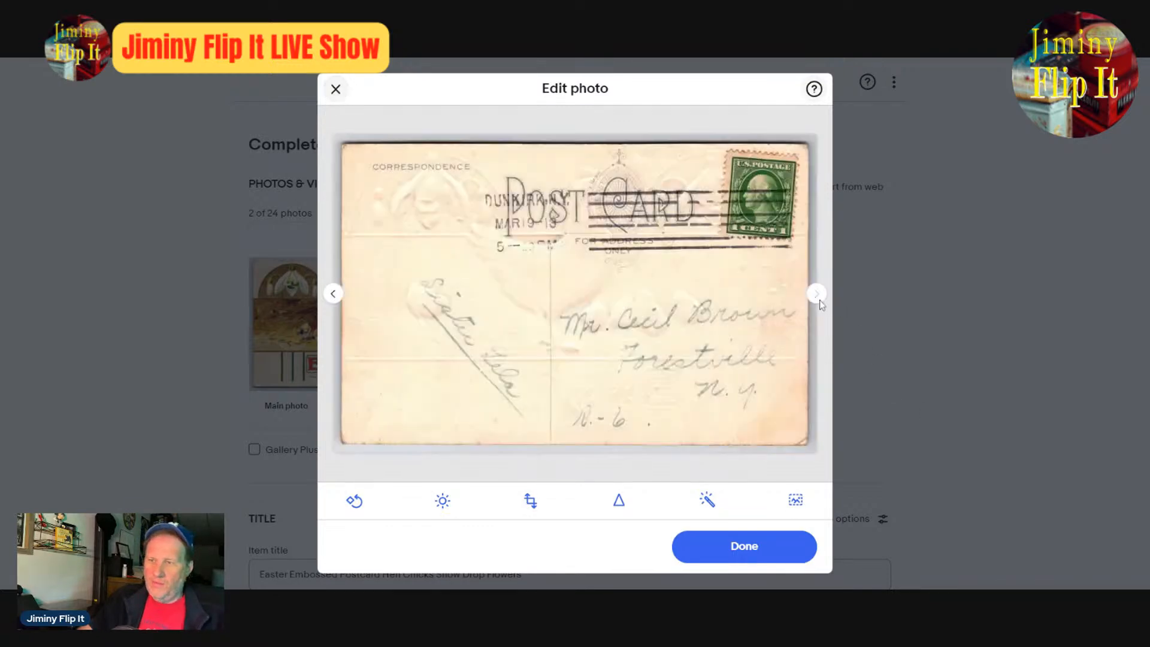
click(336, 297)
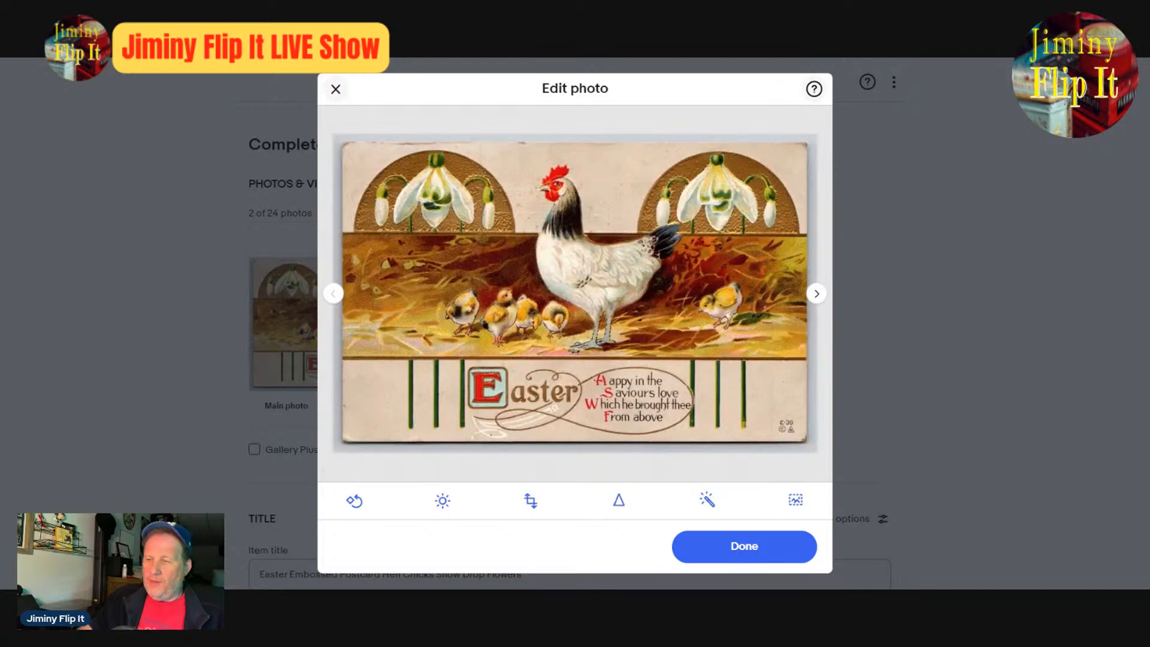
click(743, 549)
scroll(919, 408, down, 15)
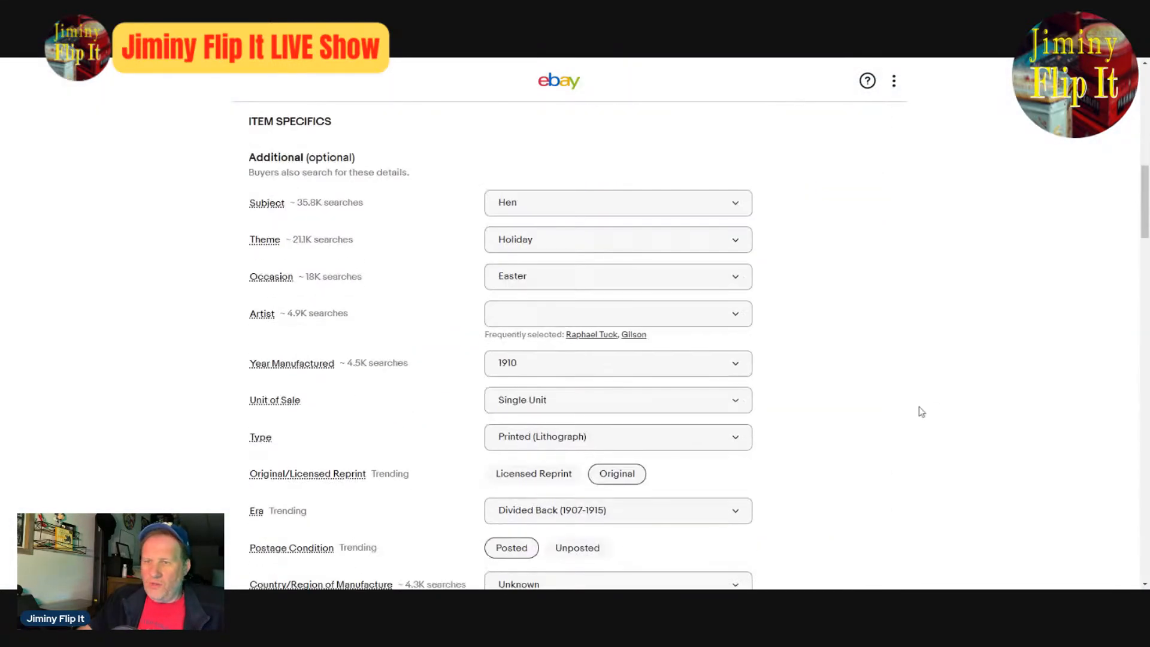
scroll(961, 429, up, 12)
scroll(963, 429, down, 5)
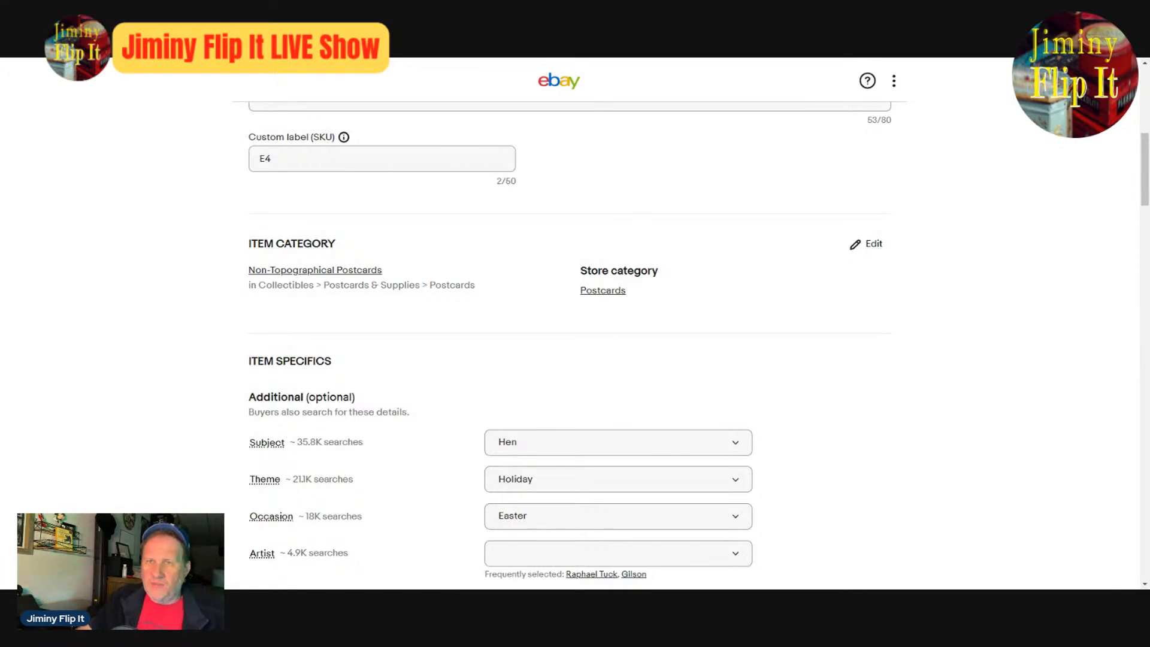
scroll(1063, 282, up, 8)
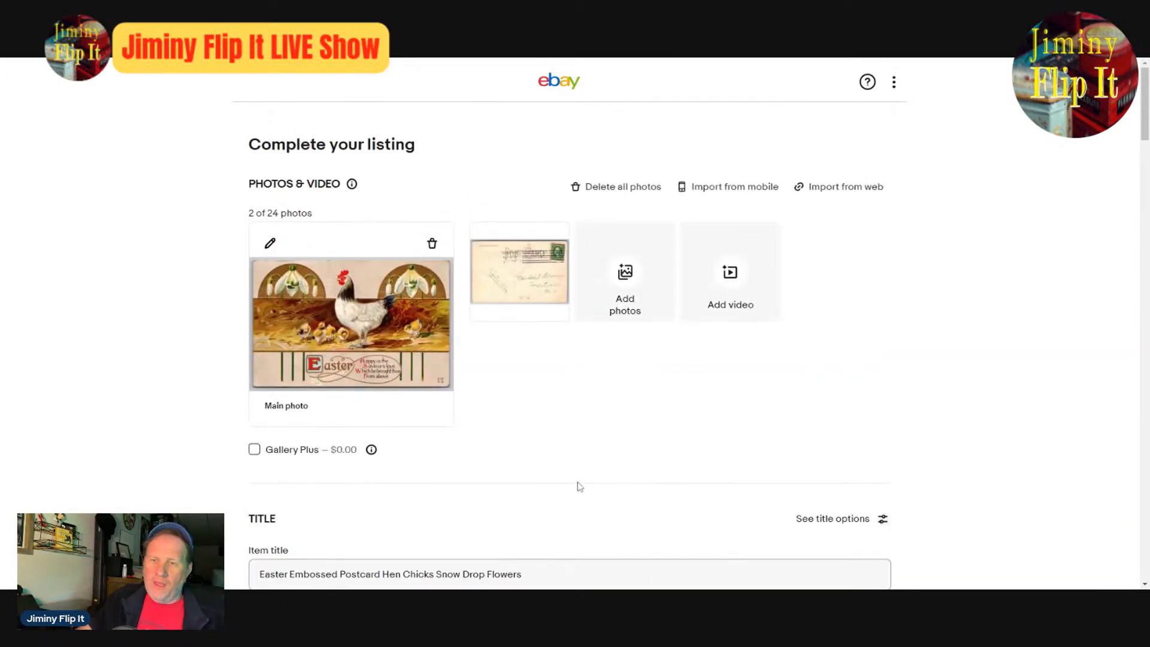
- Add the word "Religious" to the end of the postcard listing's item title
scroll(580, 486, down, 4)
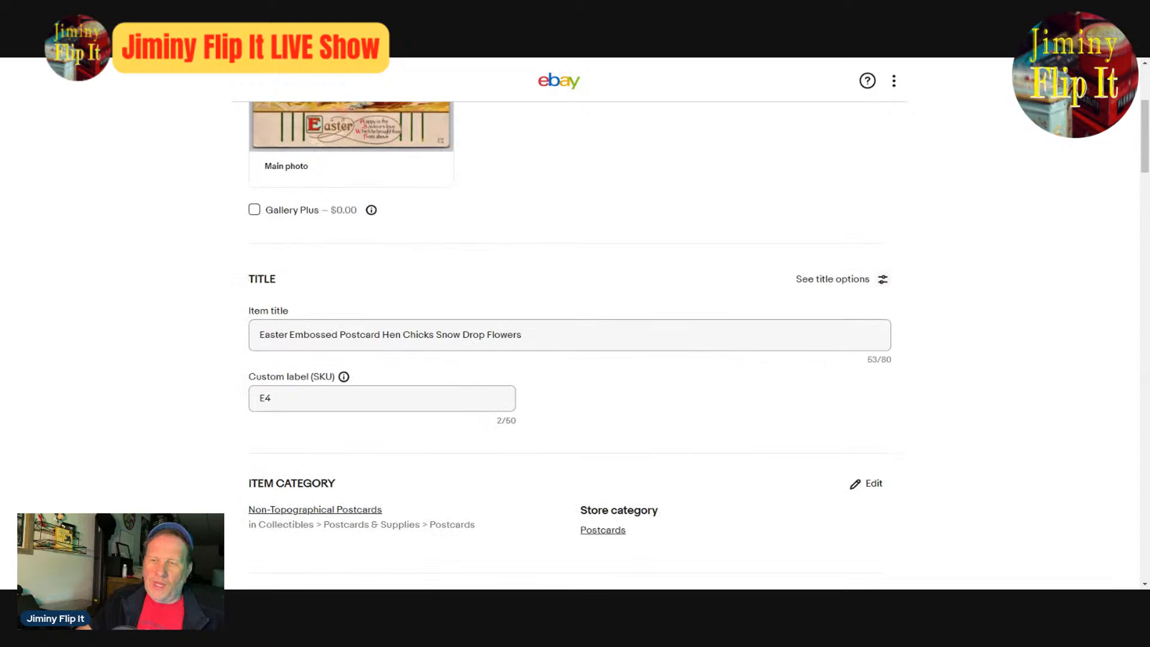
drag(540, 334, 246, 334)
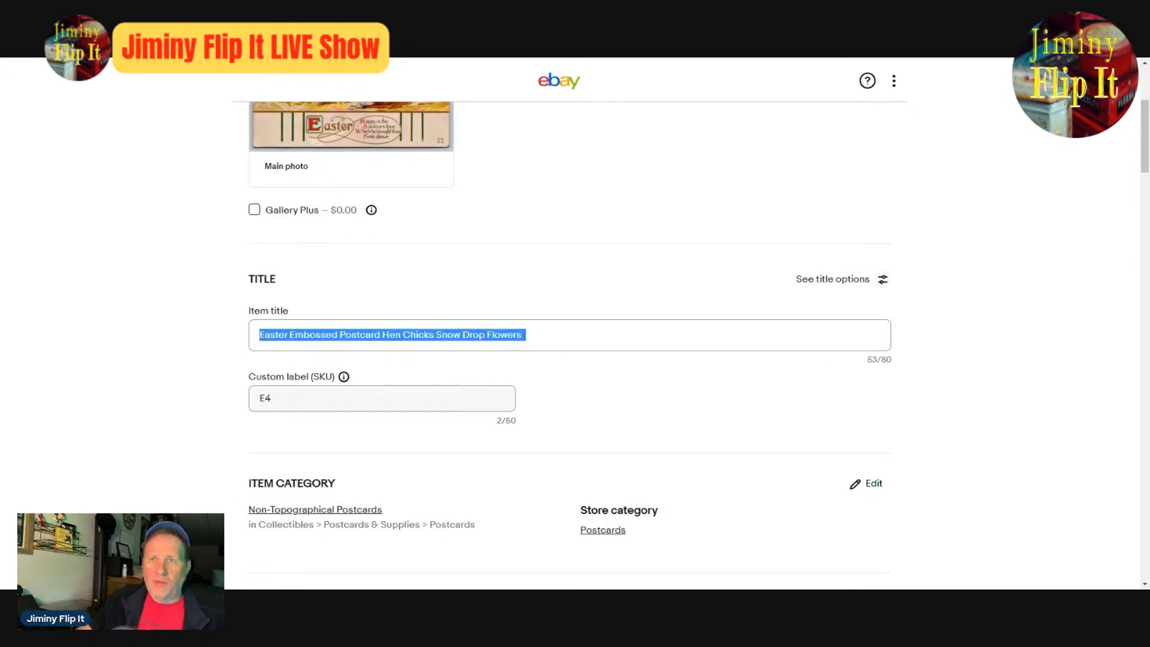
key(alt+Tab)
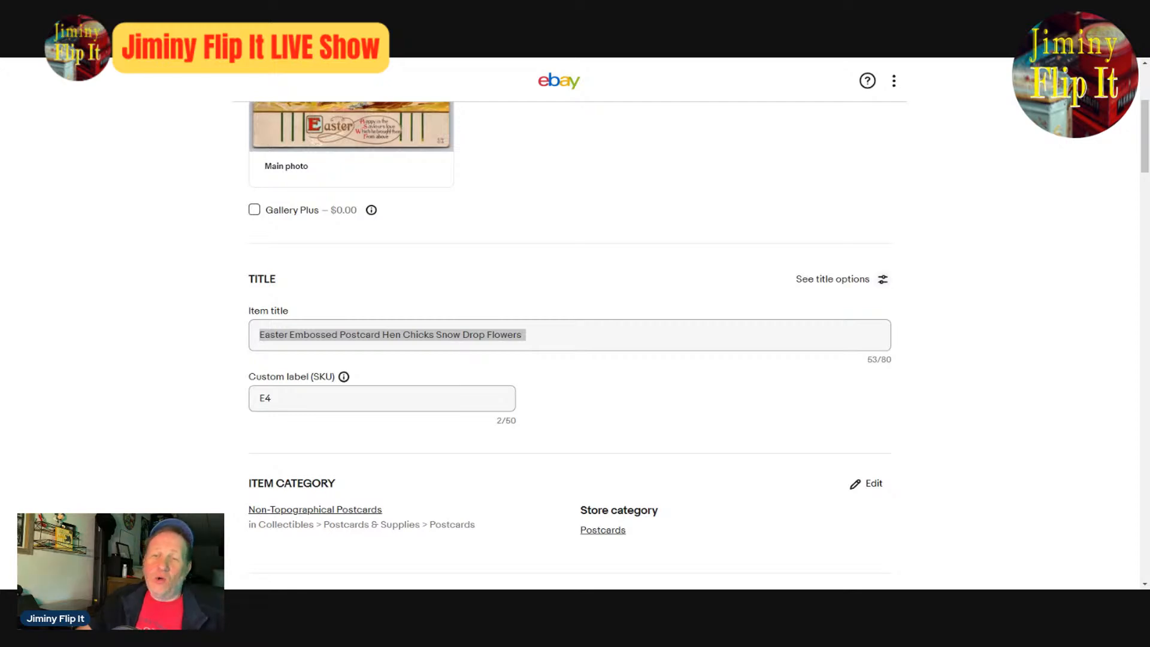
key(alt+Tab)
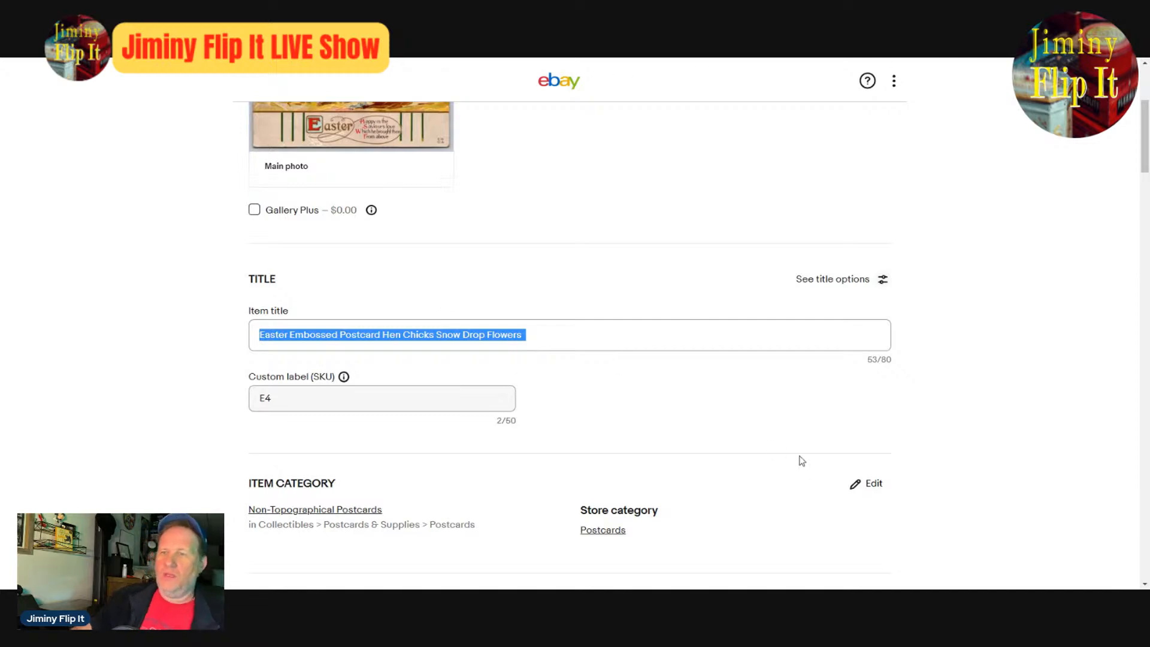
click(526, 335)
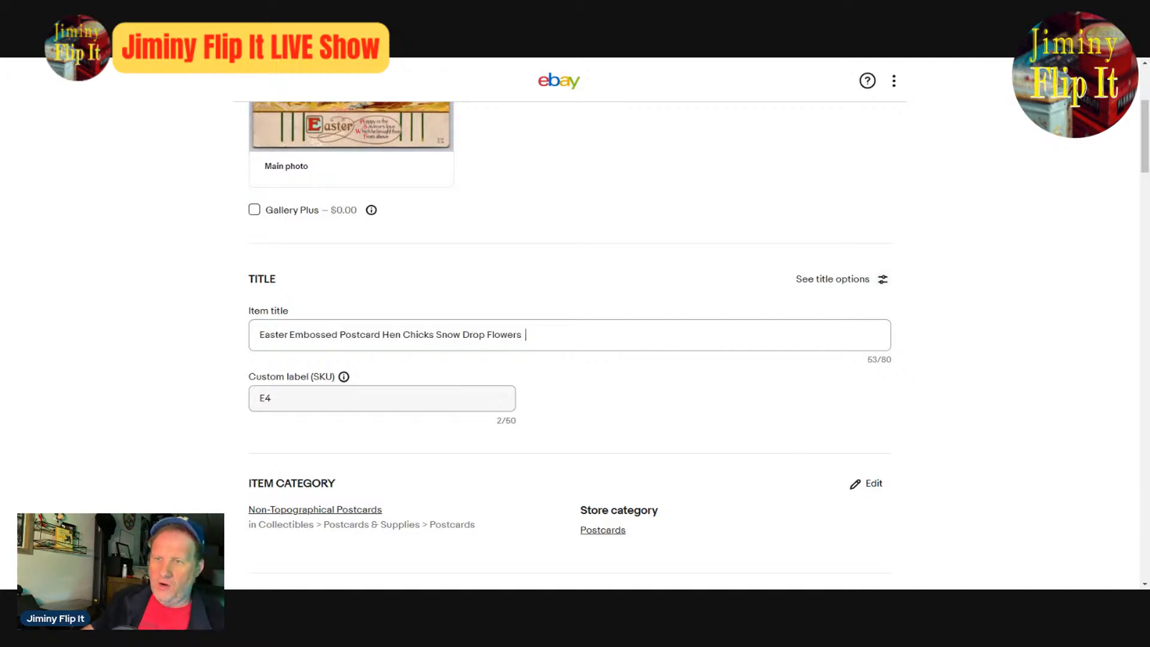
text(Religious)
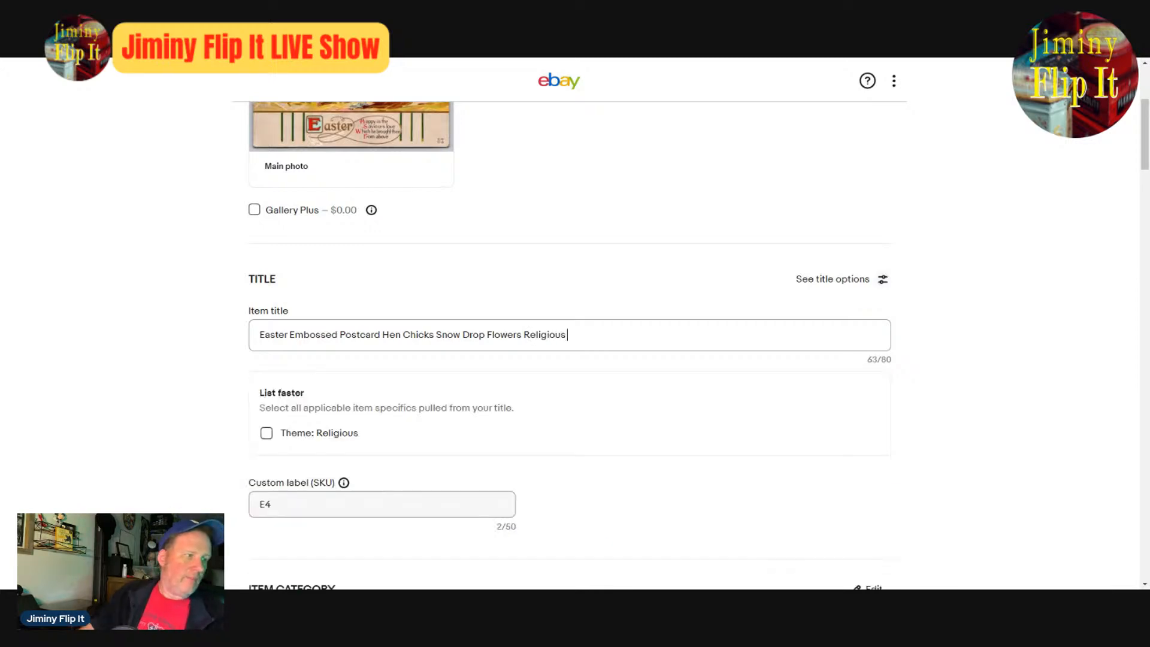
- Check the enlarged front photo of the postcard and append "Barn" to the item title
scroll(614, 364, up, 4)
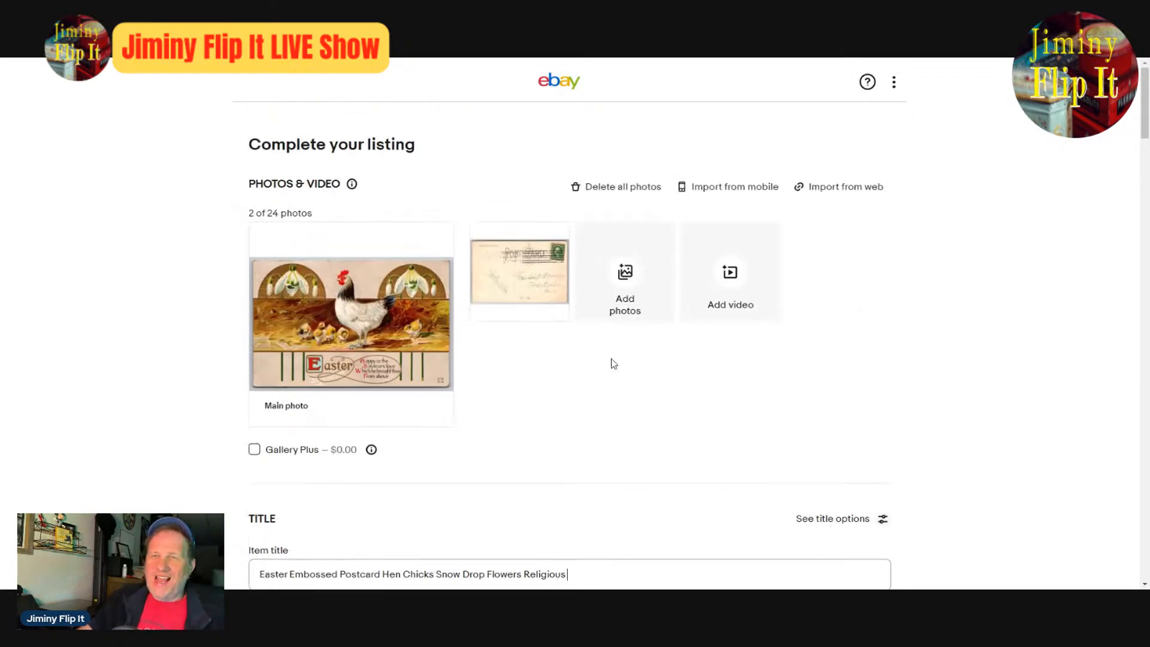
scroll(613, 364, down, 4)
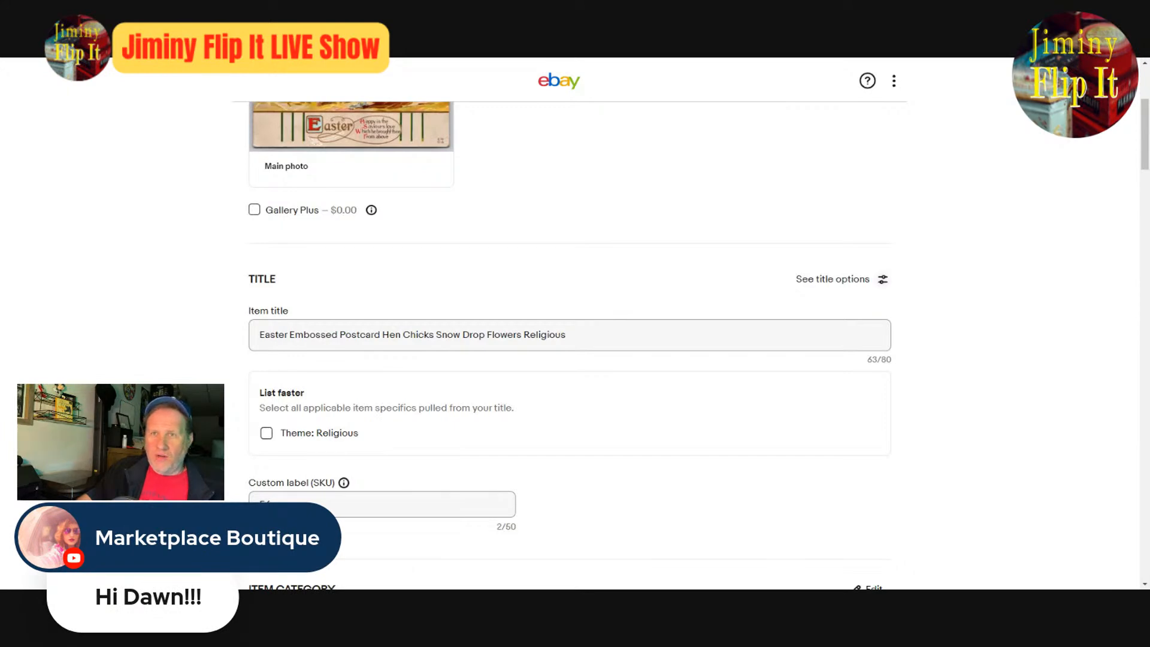
click(599, 334)
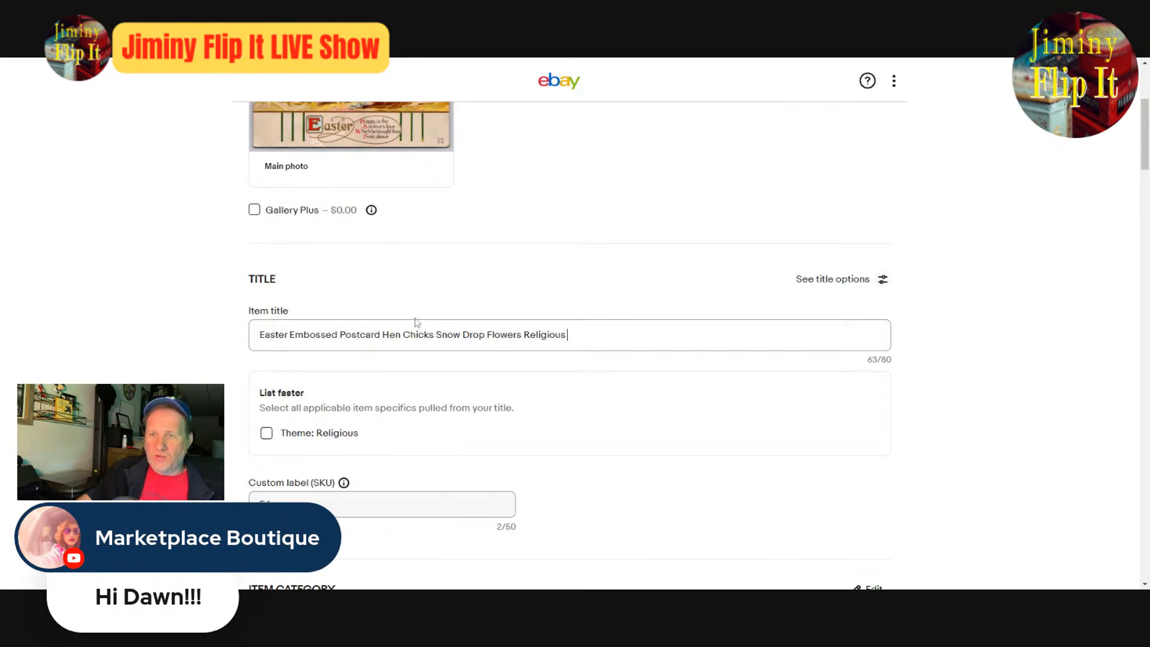
scroll(750, 493, up, 4)
click(424, 333)
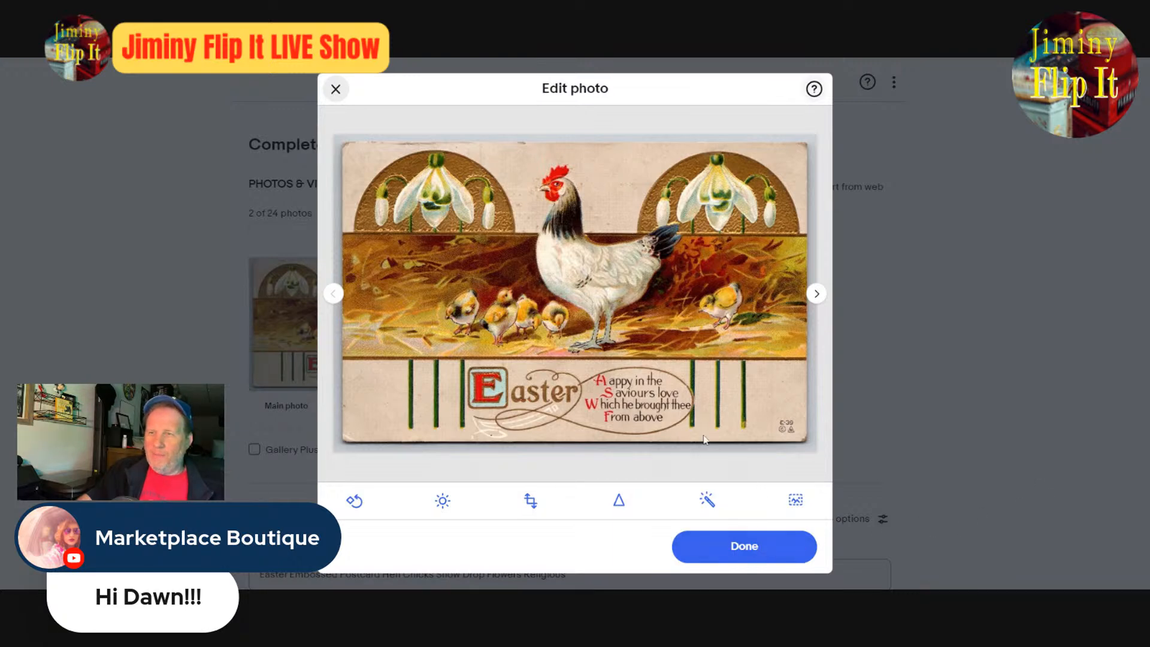
click(745, 545)
scroll(905, 443, down, 4)
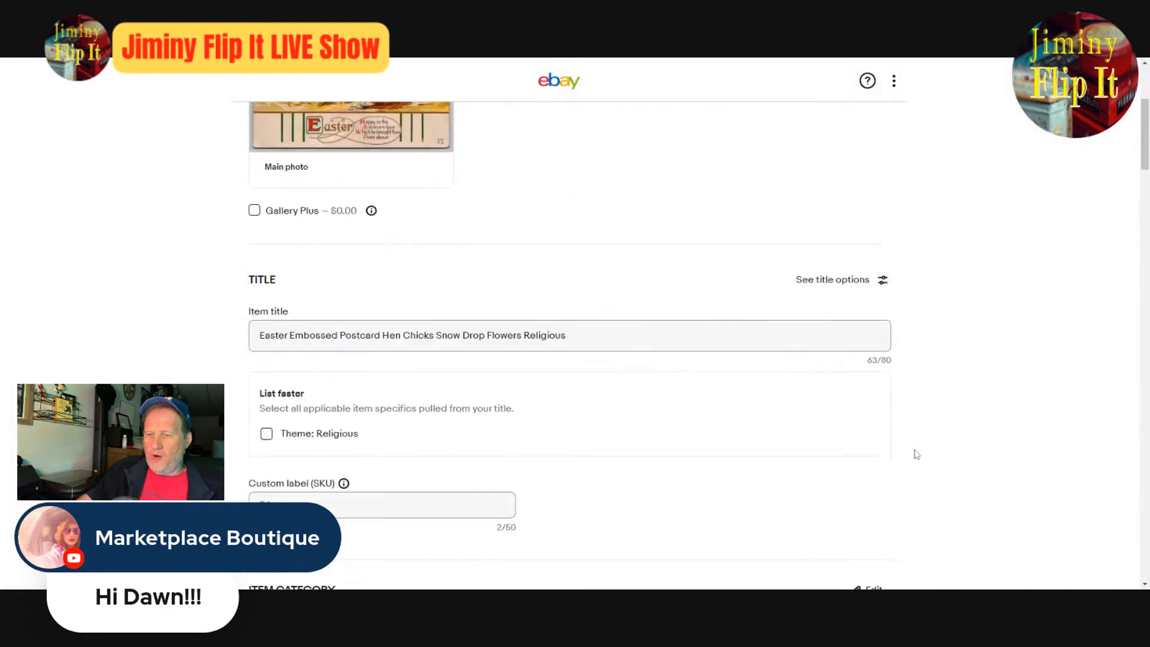
text(Barn)
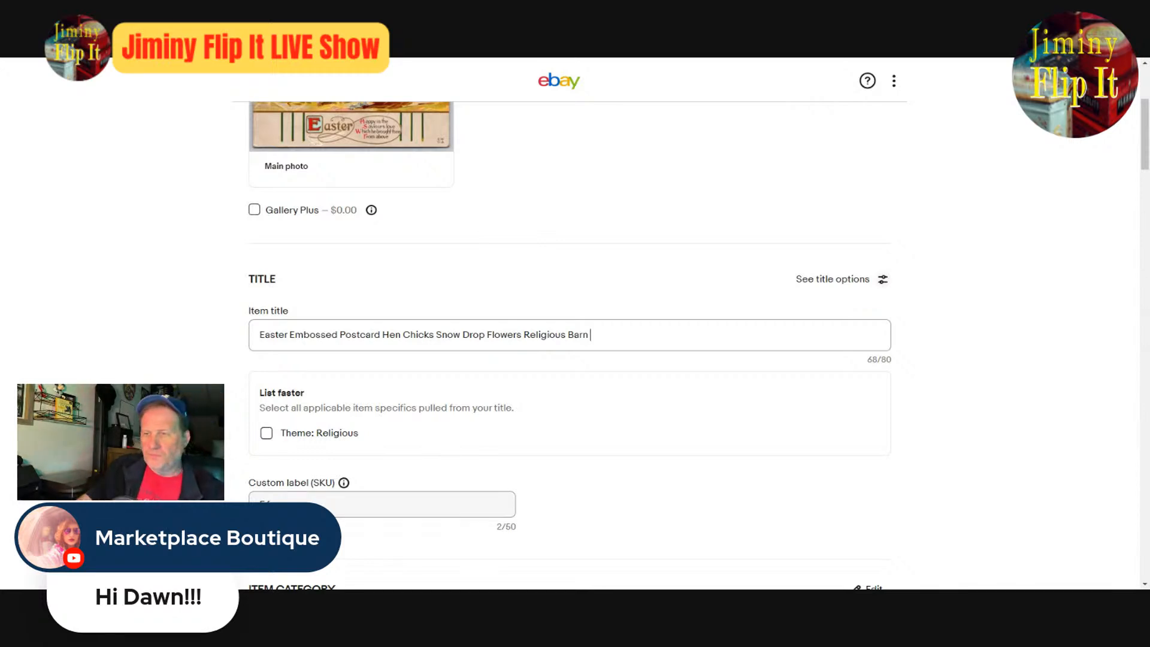
- Apply the suggested Theme: Religious item specific and review the item specifics, condition and description
scroll(772, 473, down, 4)
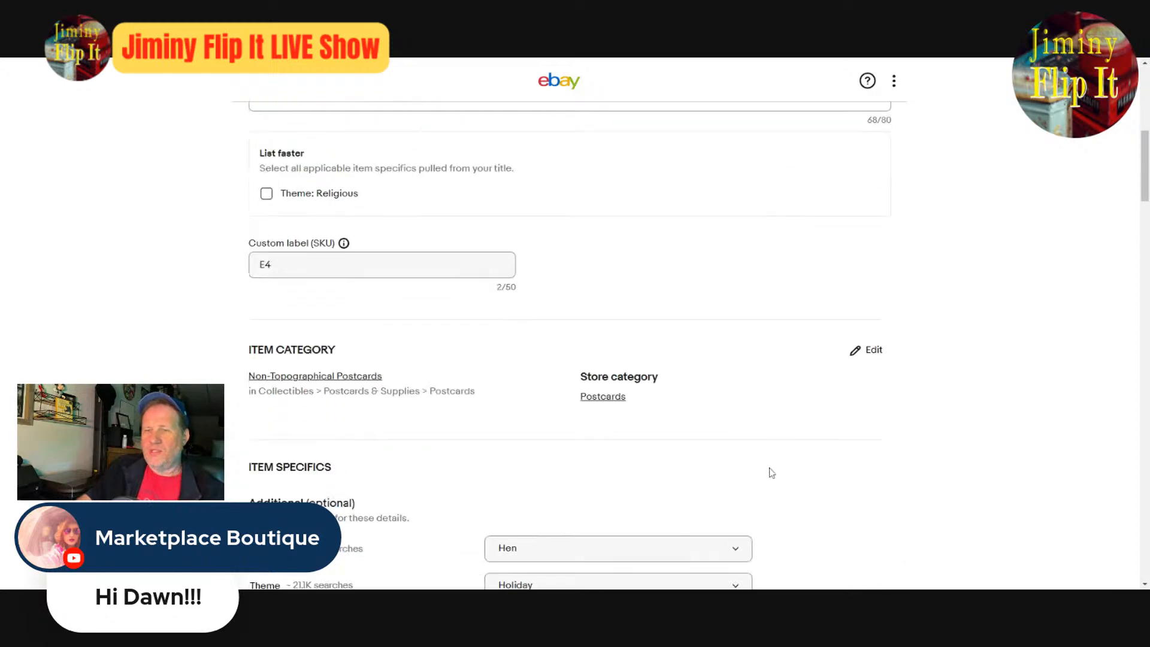
scroll(771, 472, up, 4)
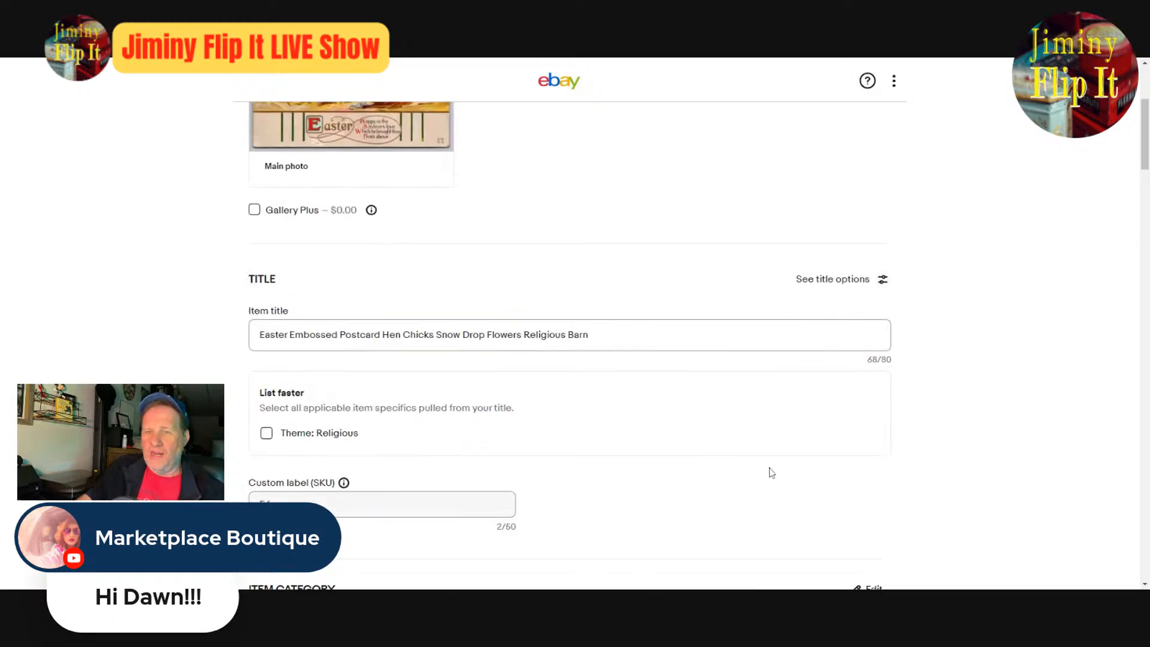
click(266, 433)
scroll(590, 420, down, 8)
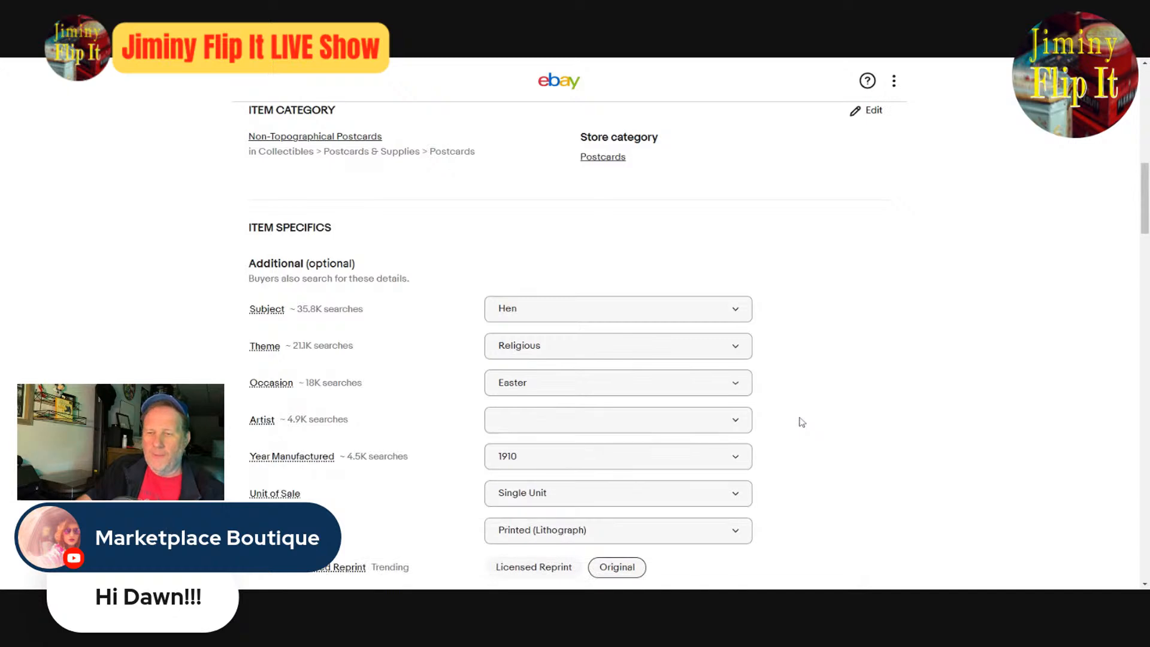
scroll(726, 392, down, 4)
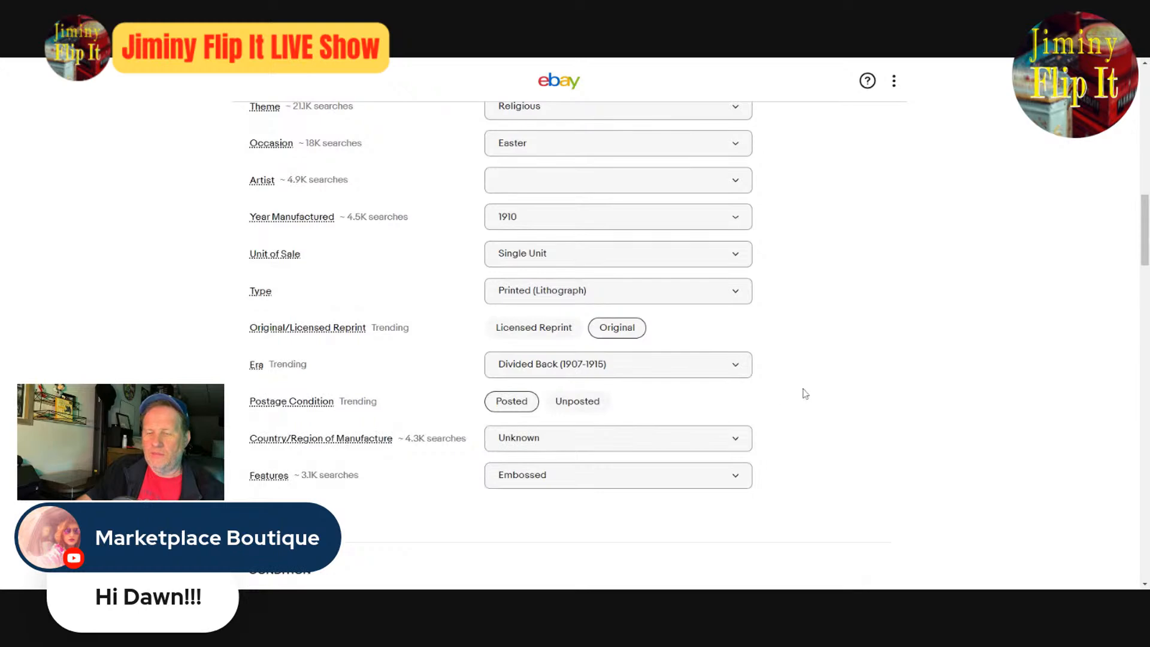
scroll(826, 398, down, 4)
scroll(827, 399, down, 4)
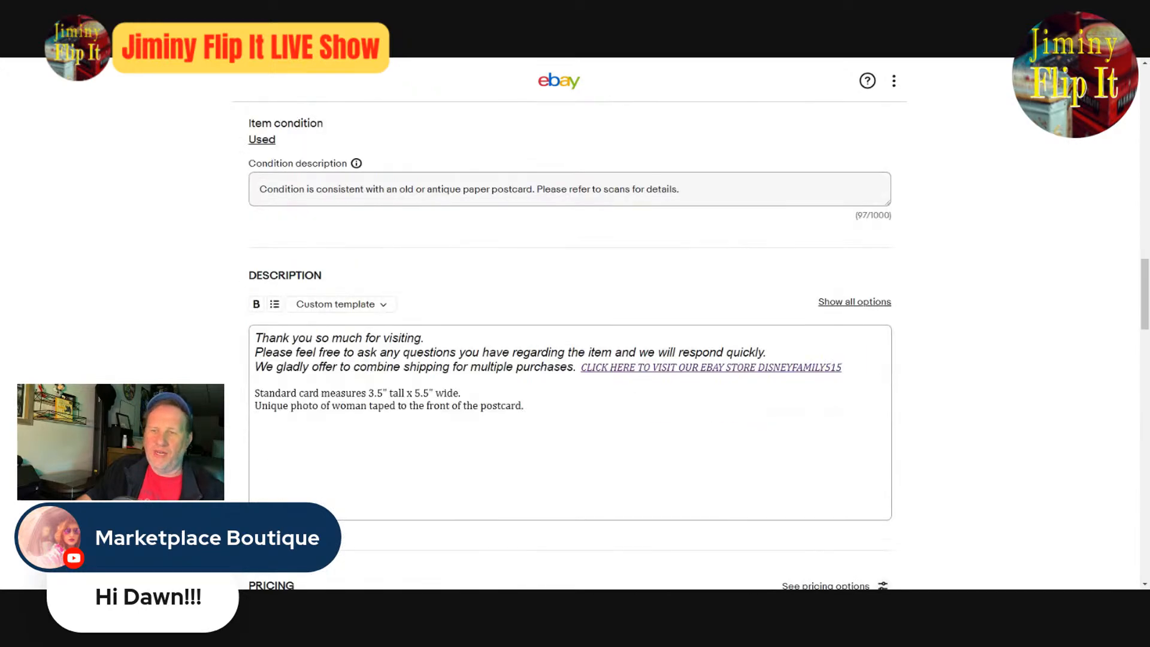
- Append "Art Deco" to the end of the item title after rechecking the main photo
scroll(827, 399, up, 20)
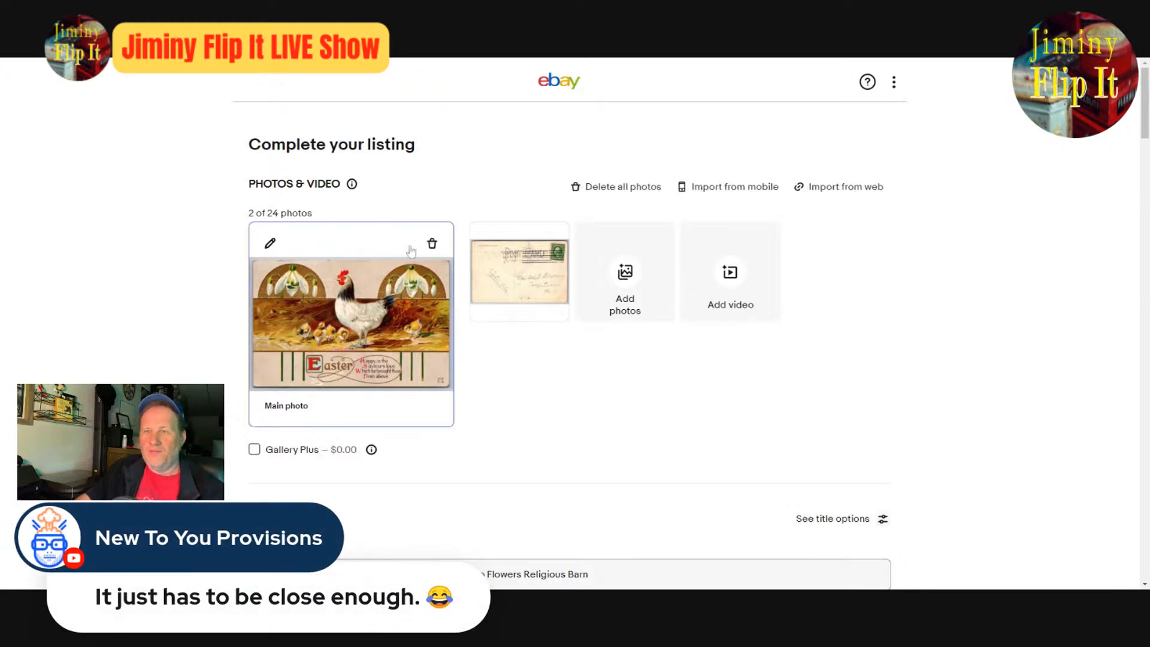
scroll(662, 546, down, 4)
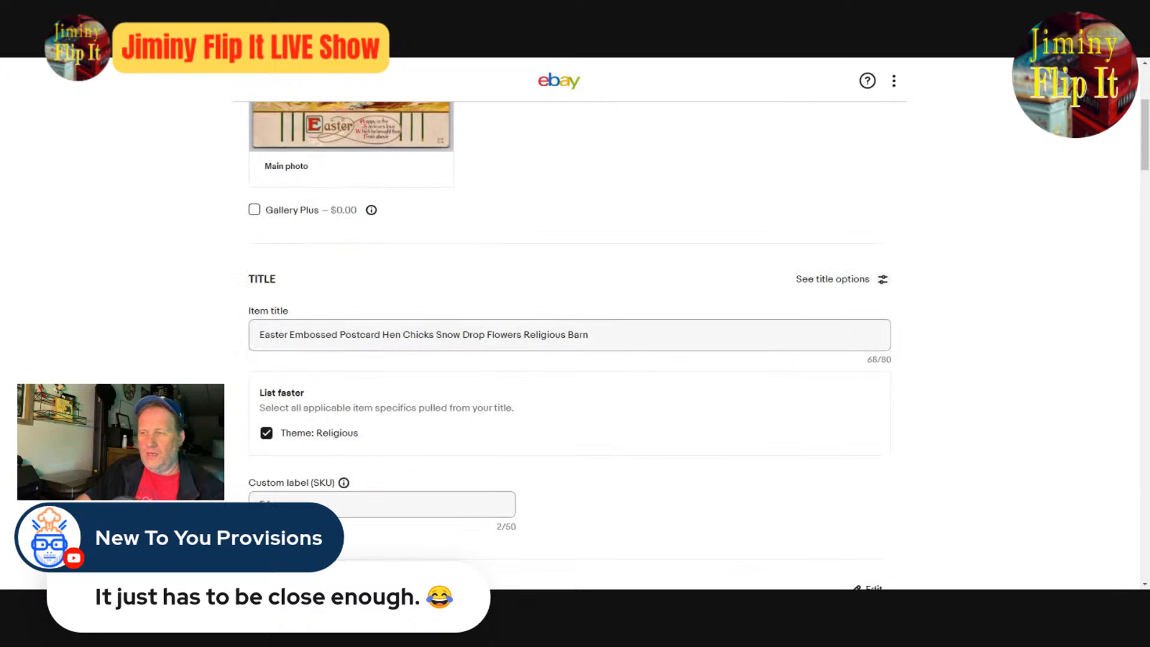
click(641, 336)
text(Ar)
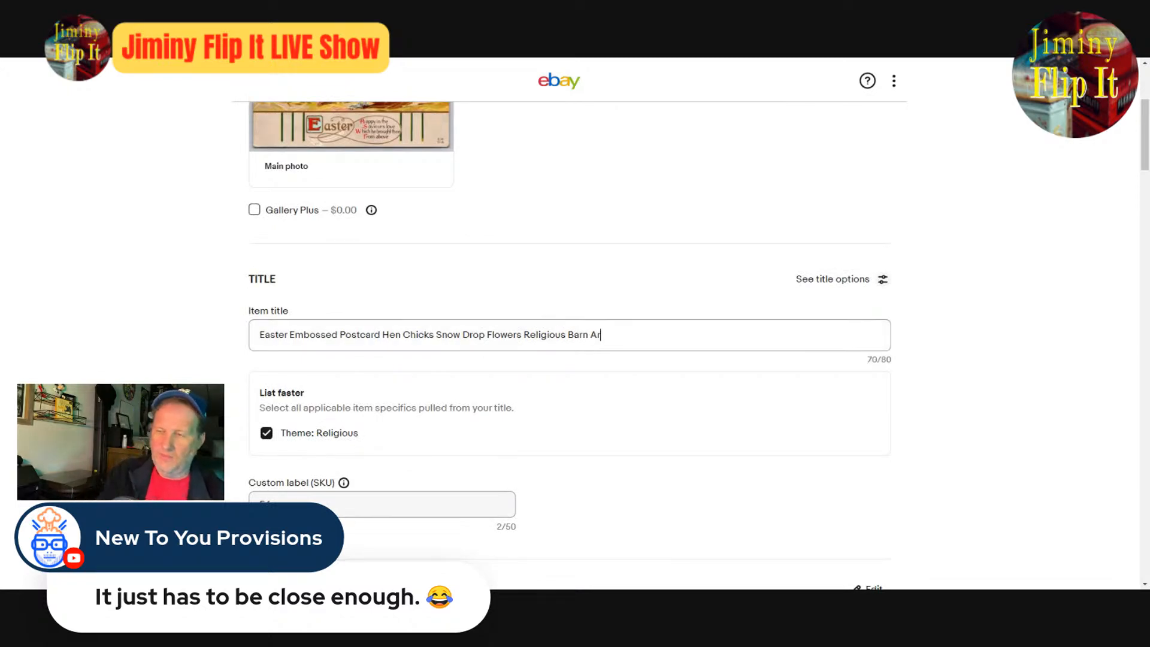
text(t Deco)
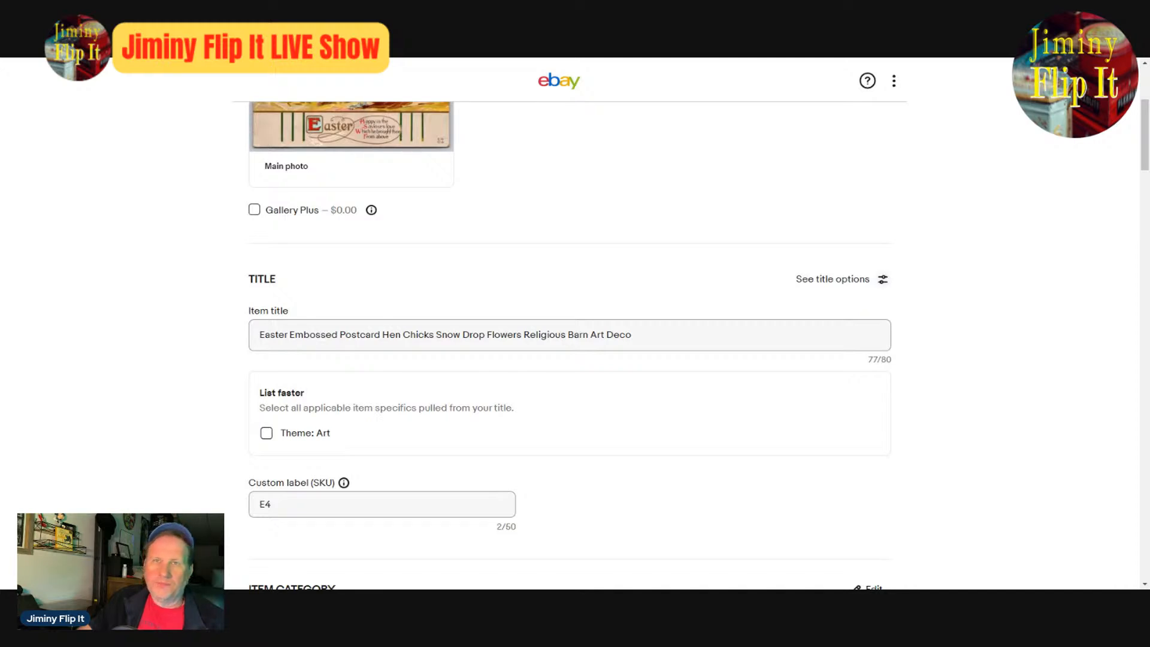
click(634, 335)
- Recheck the photos, title and pricing, and publish the hen and chicks postcard listing
scroll(716, 320, up, 4)
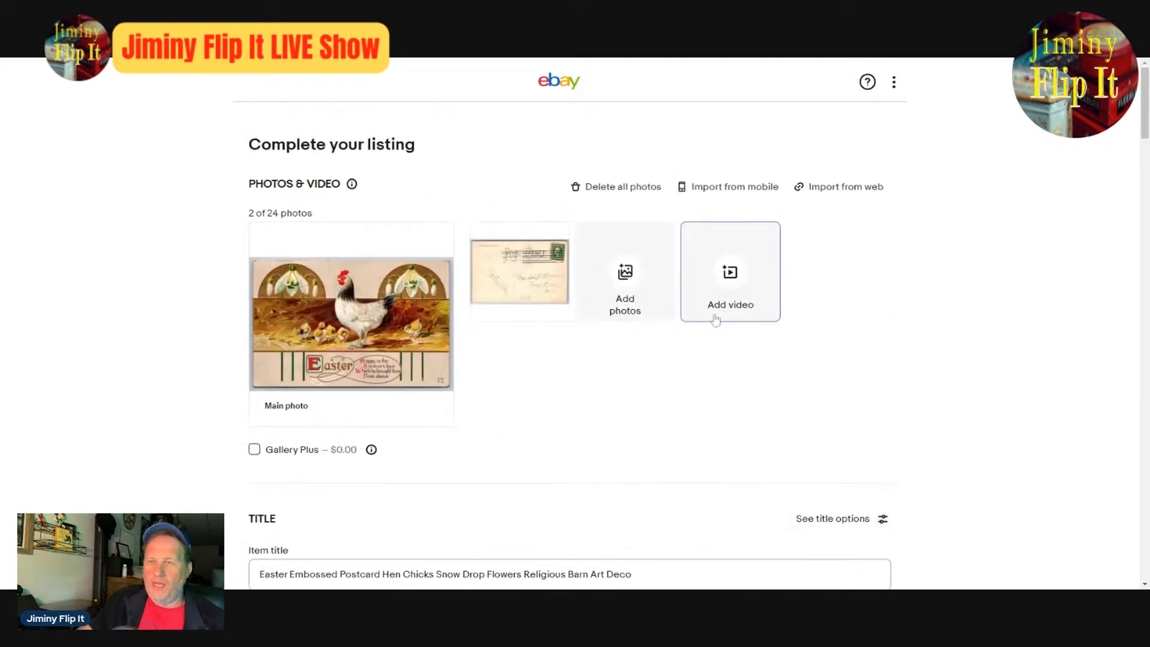
scroll(748, 334, down, 8)
scroll(755, 337, down, 1)
scroll(761, 339, up, 5)
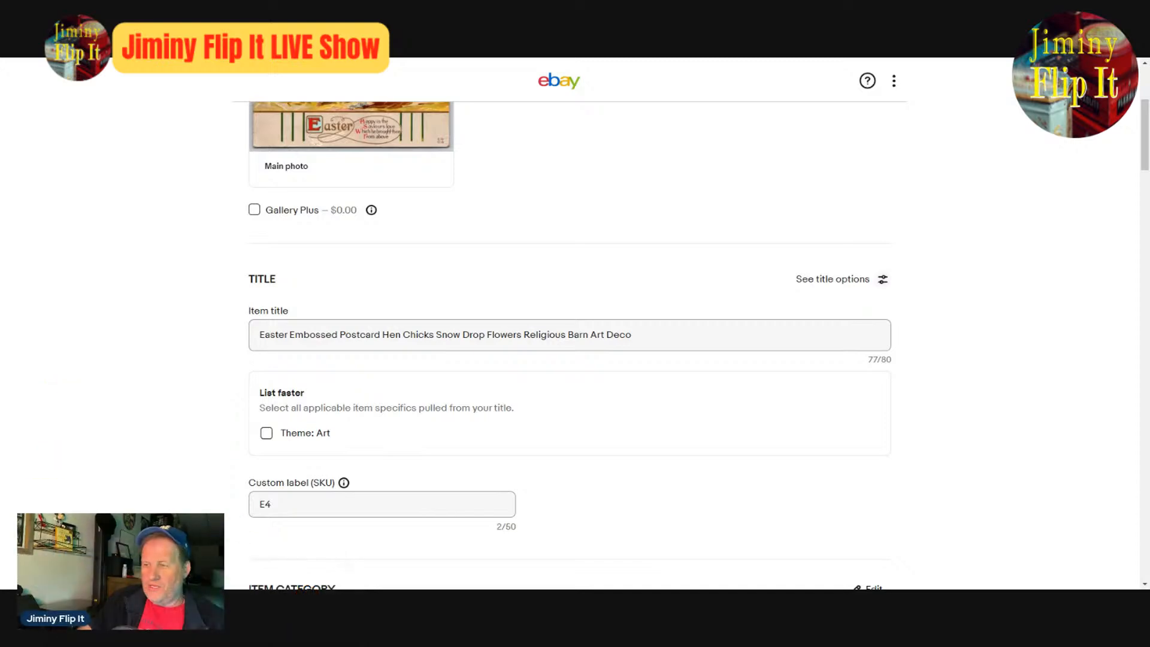
click(633, 335)
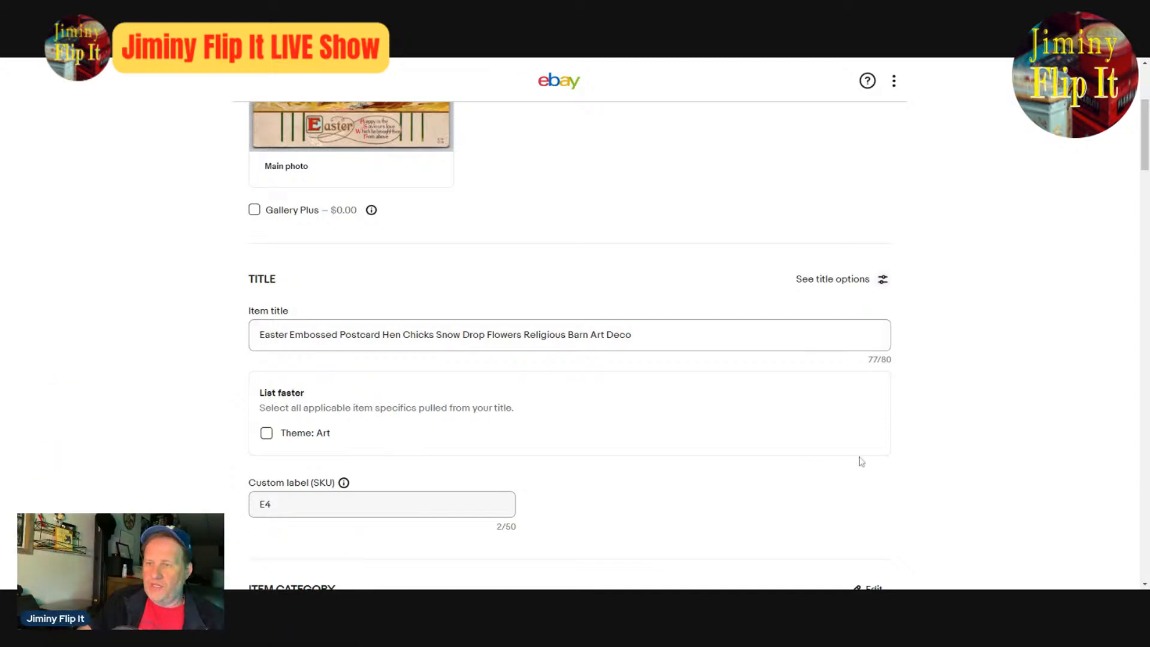
scroll(862, 462, down, 8)
scroll(883, 497, down, 20)
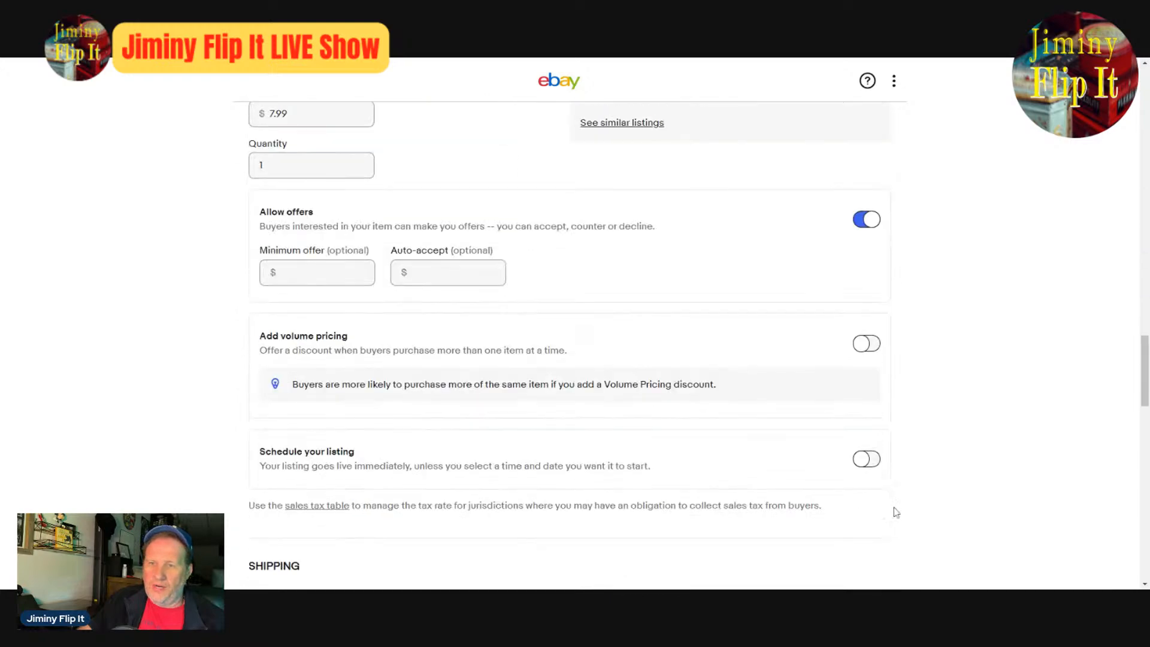
click(566, 384)
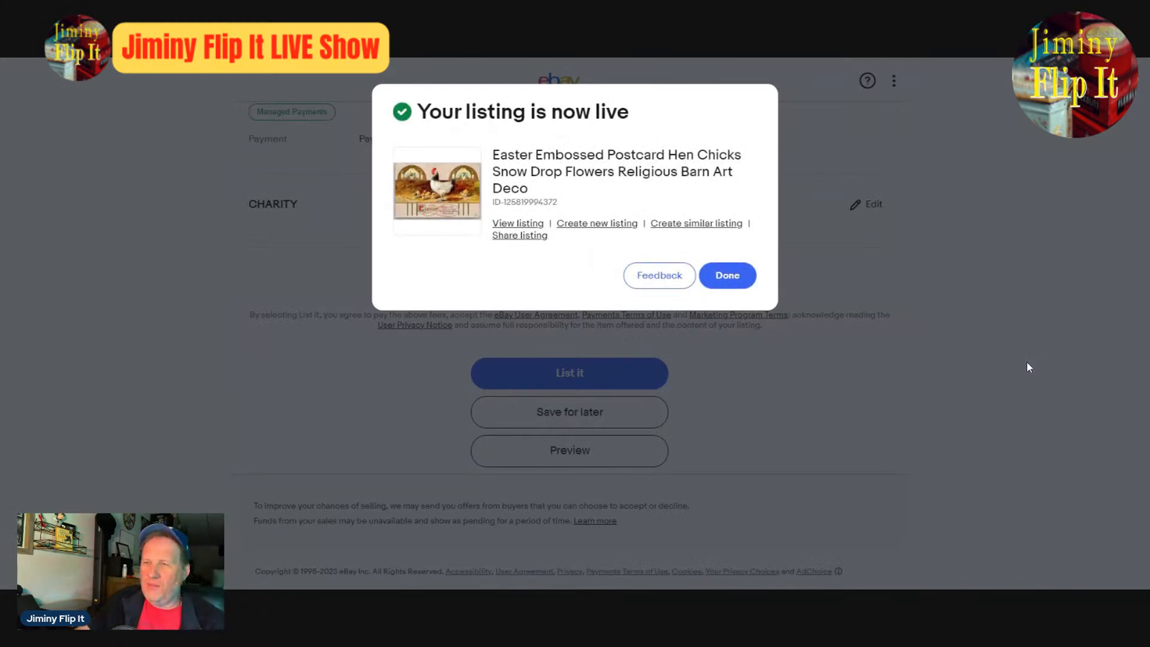
- Create a similar listing and replace its two photos with the front and back of the "Easter Greetings" rooster postcard
click(686, 225)
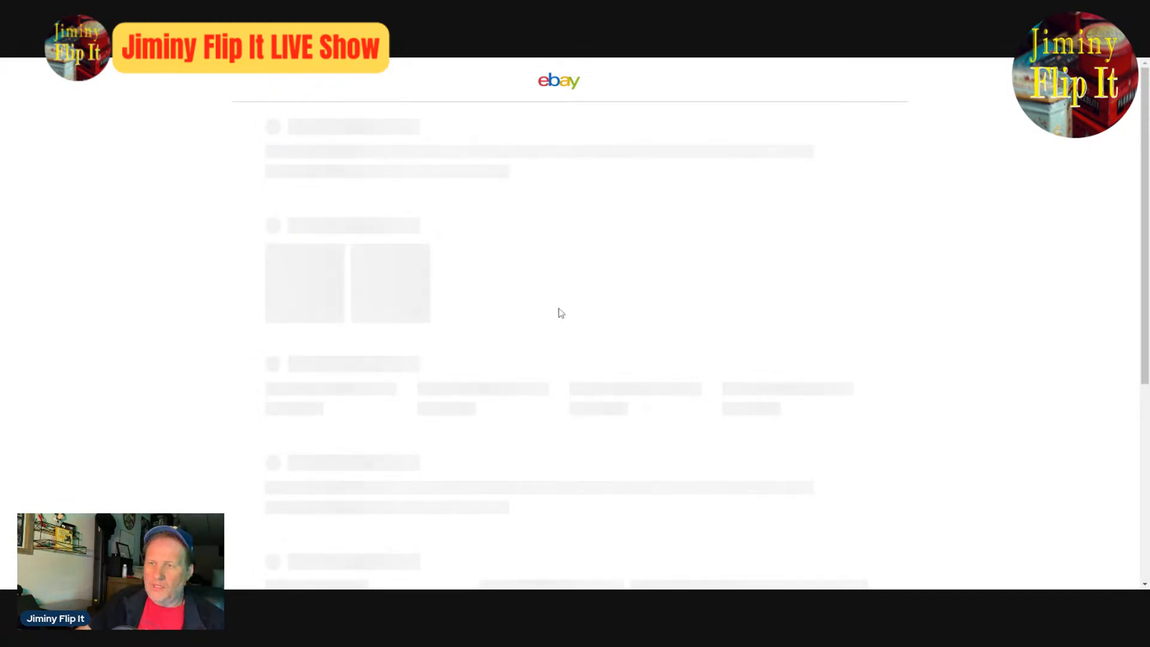
mouse_move(424, 312)
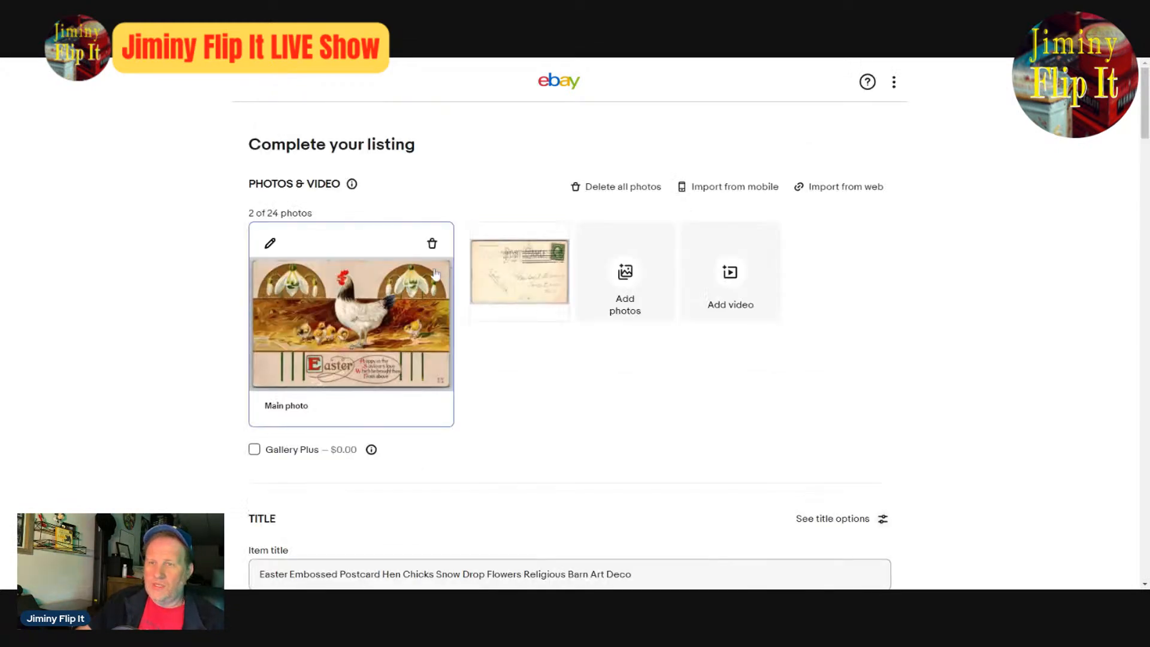
click(434, 254)
click(432, 252)
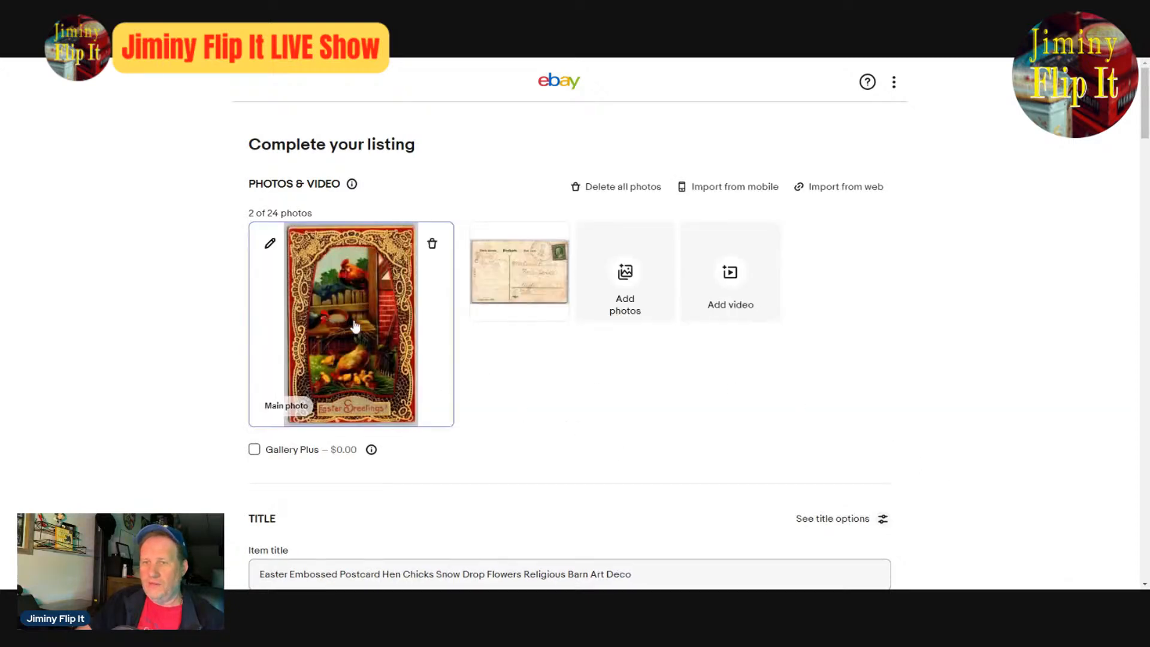
- Examine the new postcard's enlarged front and back photos for its scene, postmark and printing details
click(268, 244)
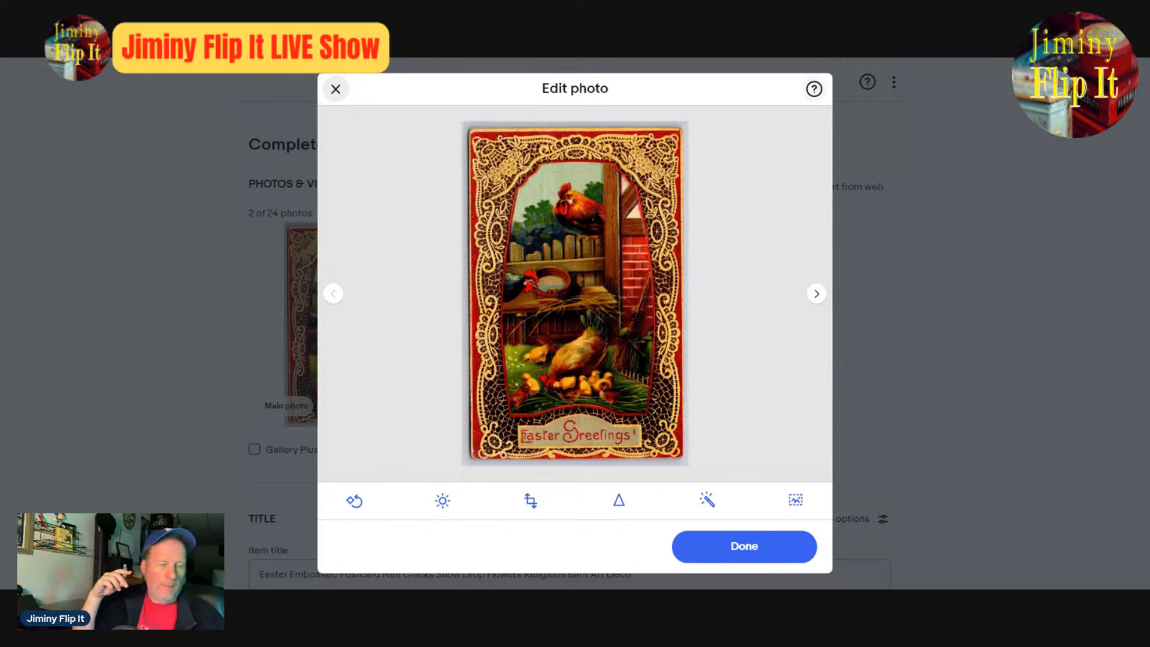
click(816, 293)
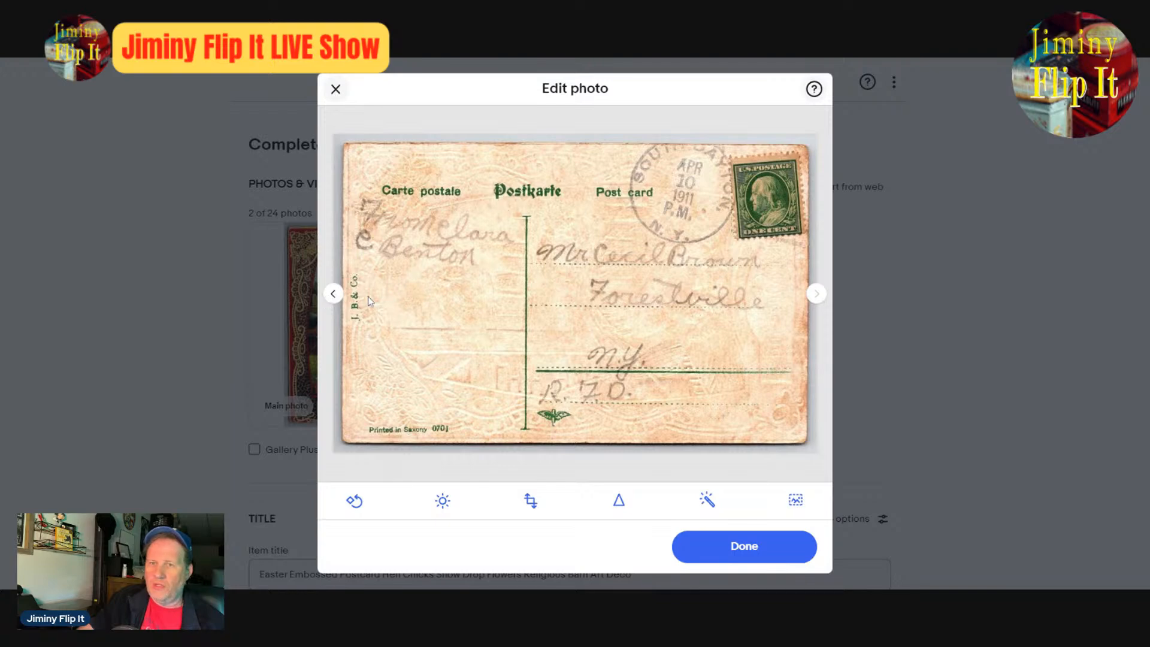
click(334, 293)
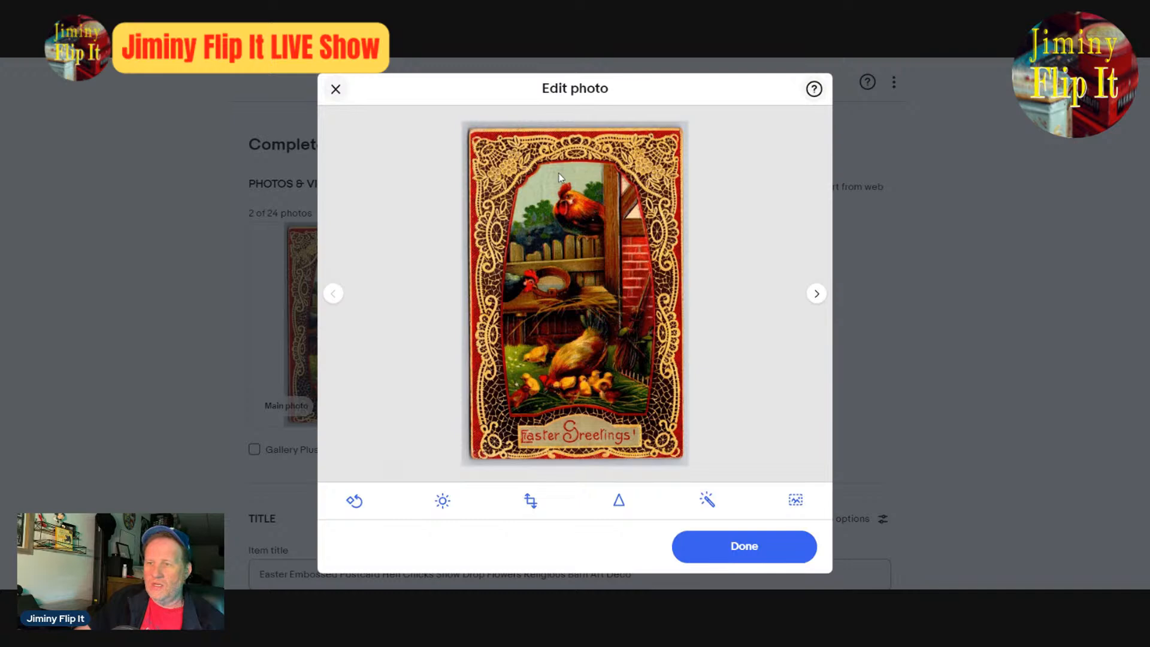
- Remove "Snow Drop Flowers Religious" from the new listing's item title
scroll(656, 513, down, 4)
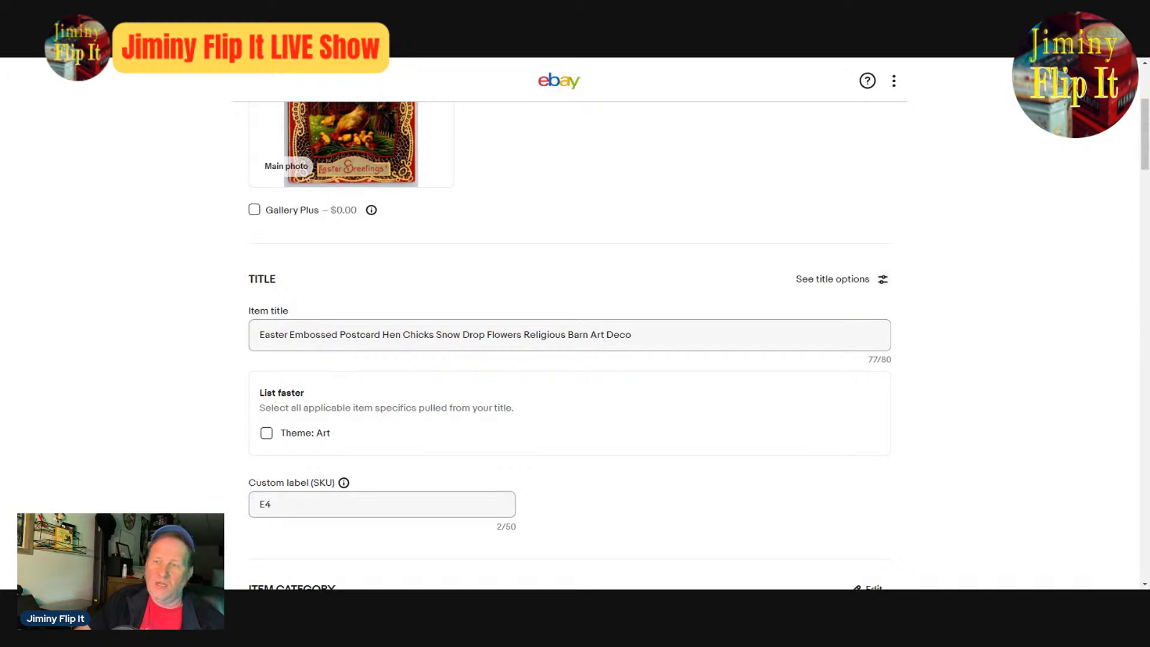
drag(436, 334, 525, 334)
key(BackSpace)
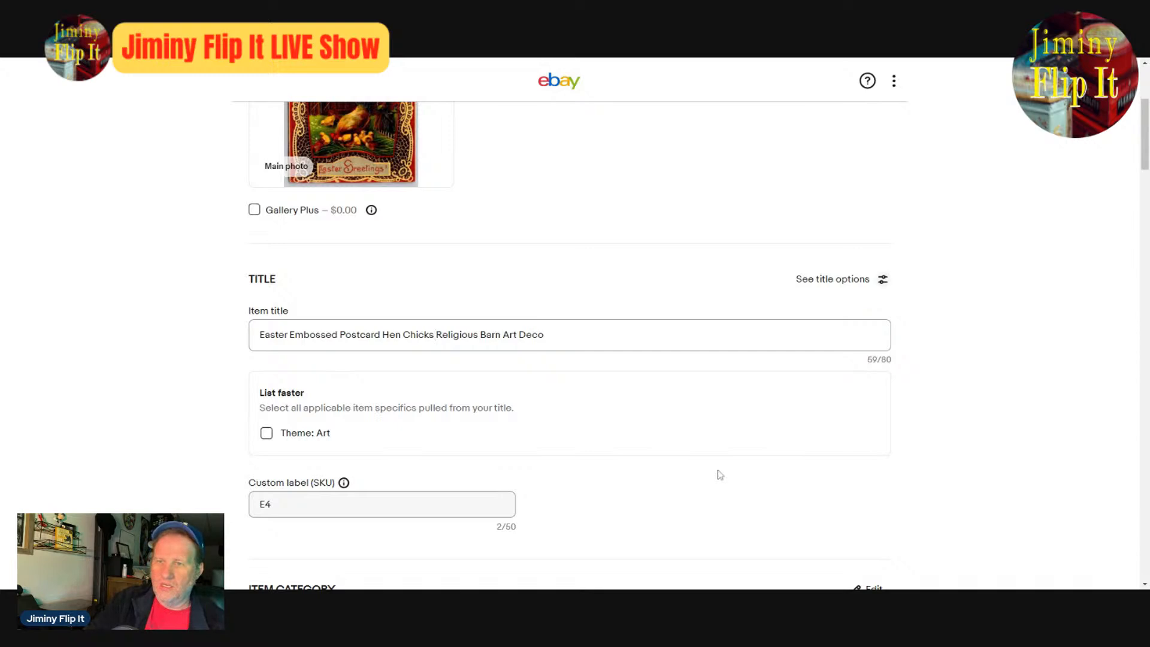
key(Delete)
key(Delete)
key(Delete)
key(Delete)
key(Delete)
key(Delete)
key(Delete)
key(Delete)
key(Delete)
key(Delete)
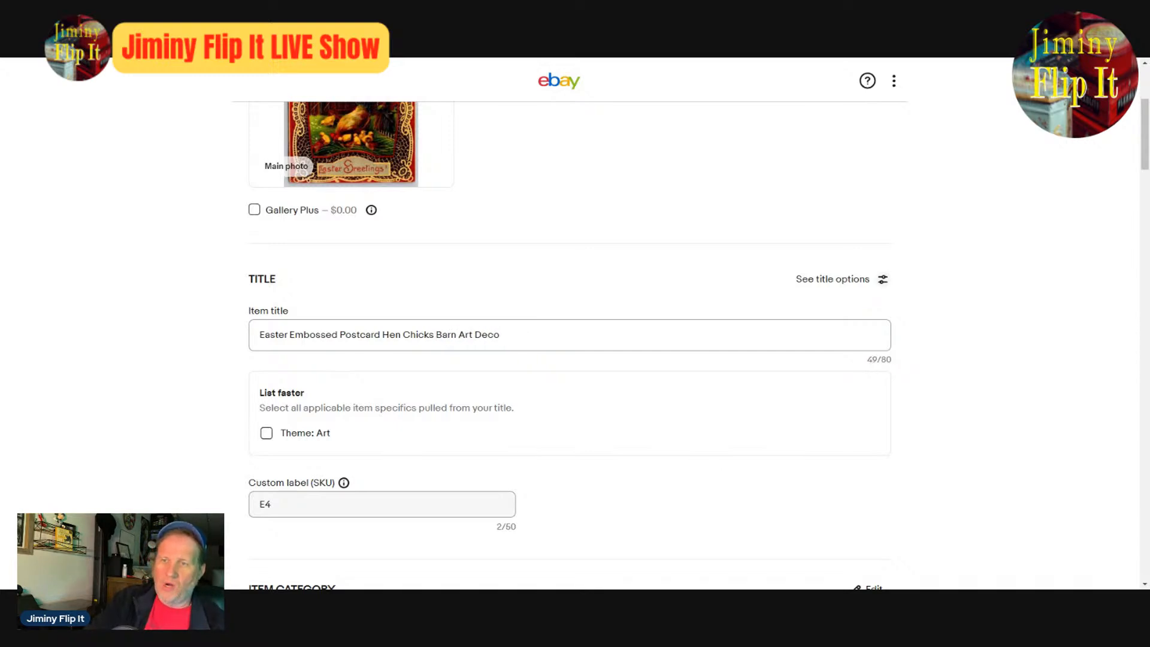
- Remove "Art Deco" from the end of the item title
click(458, 334)
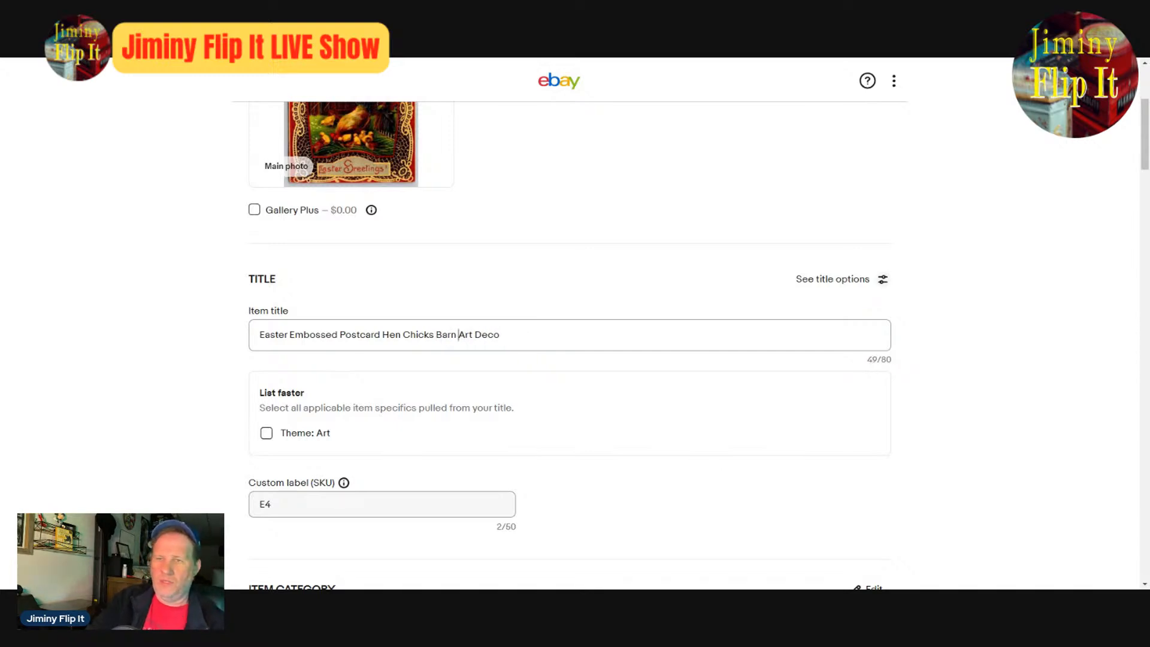
key(Delete)
key(Delete)
key(Delete)
key(Delete)
key(Delete)
key(Delete)
key(Delete)
key(Delete)
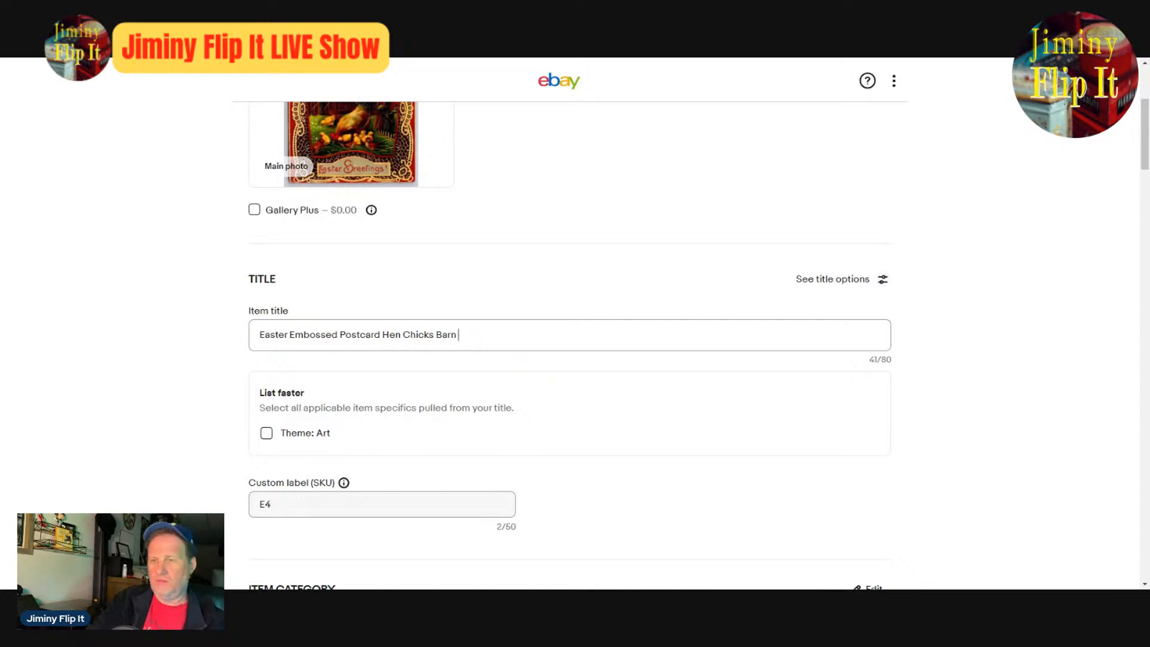
key(Delete)
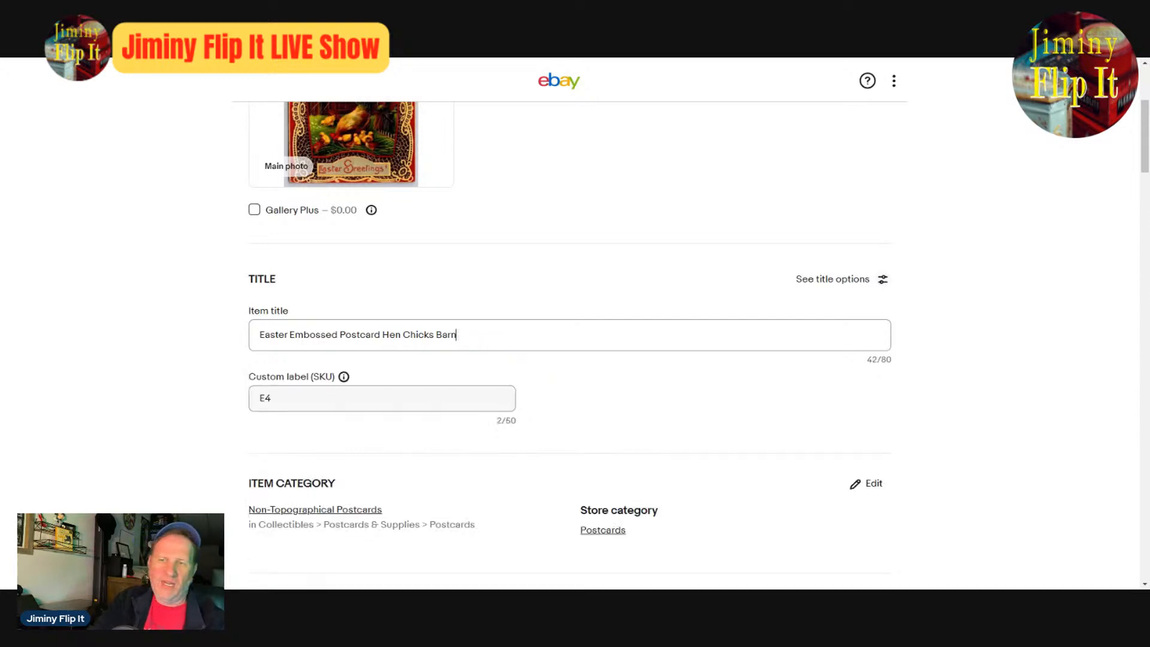
key(Delete)
key(Delete)
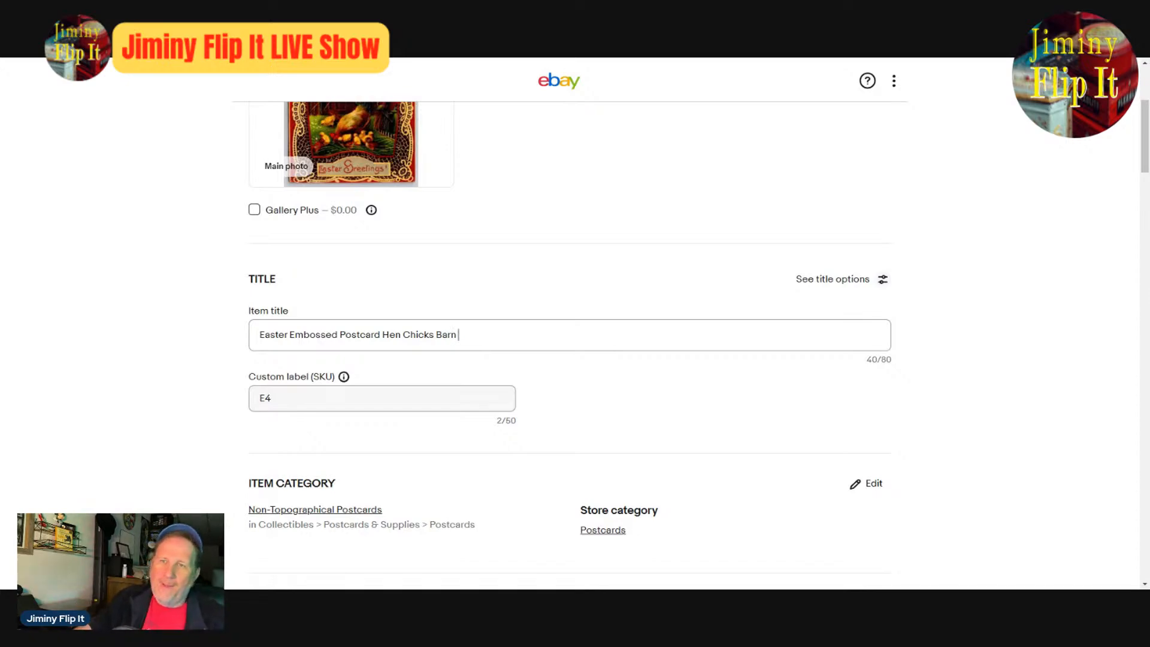
- Insert "Greetings" after "Easter" in the item title
scroll(717, 473, up, 4)
scroll(621, 498, down, 4)
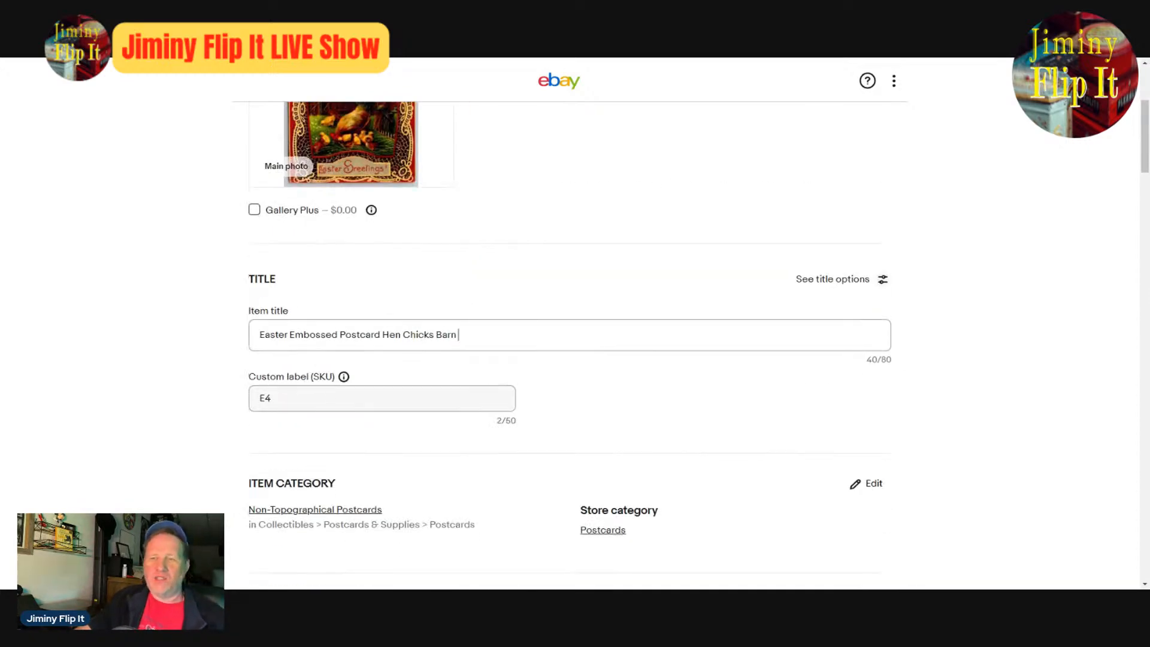
click(288, 335)
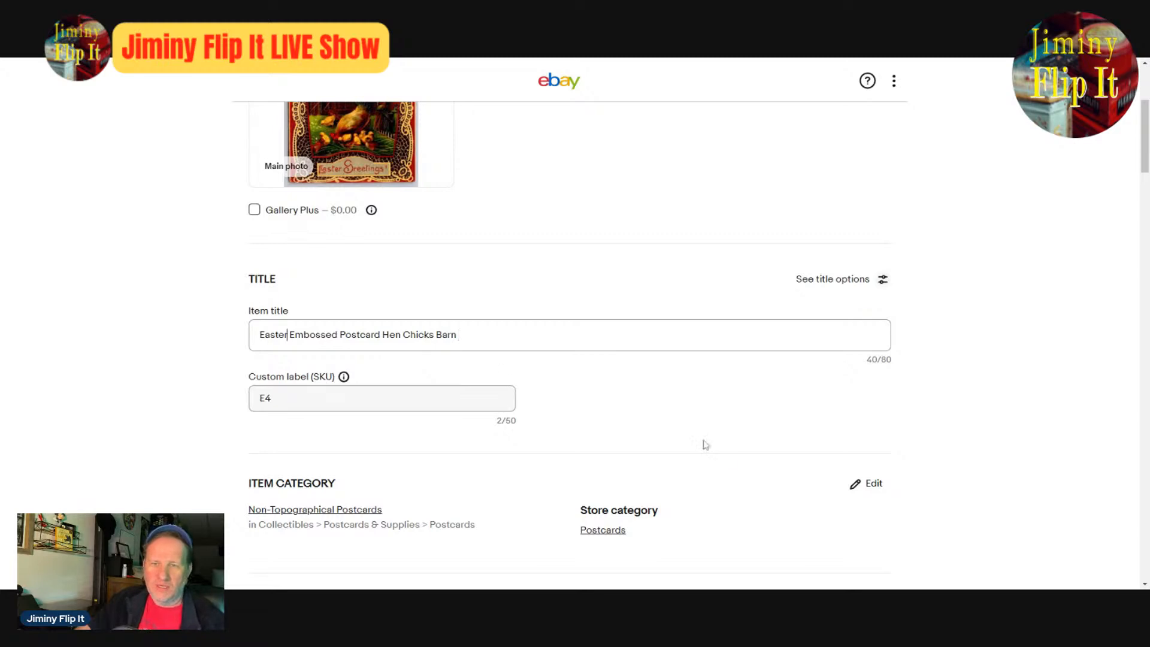
text(Greetings)
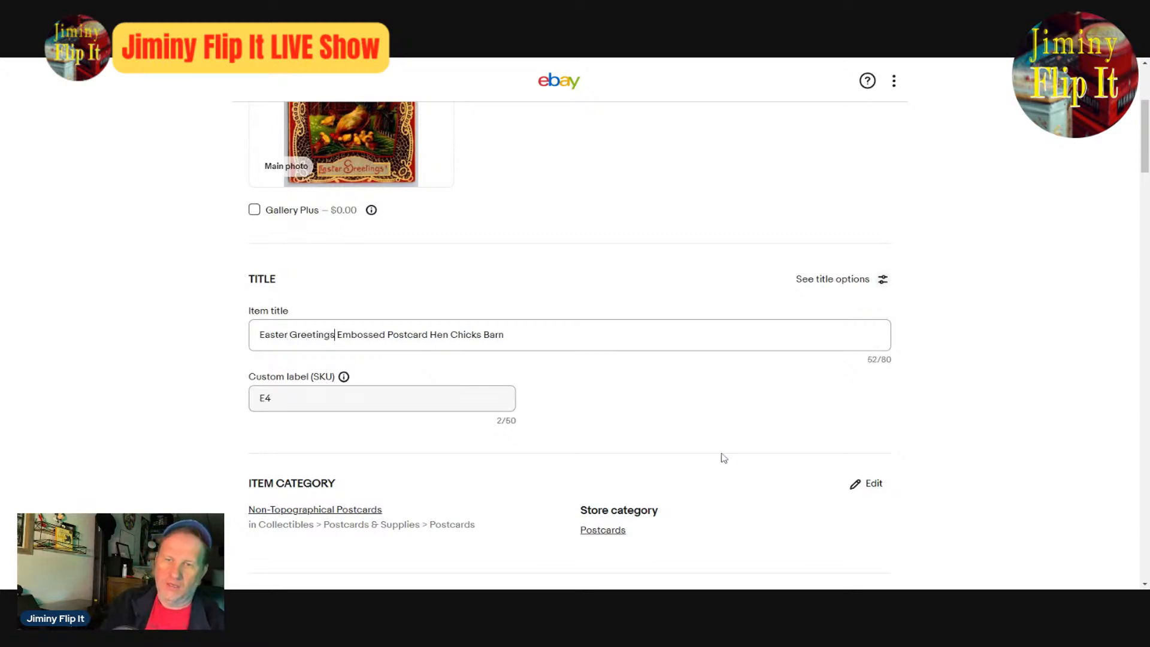
- Check the enlarged main photo and add "Rooster" to the end of the item title
key(Right)
key(Right)
key(Right)
key(Right)
key(Right)
key(Right)
key(Right)
key(Right)
key(Right)
key(Right)
key(Right)
key(Right)
key(Right)
key(Right)
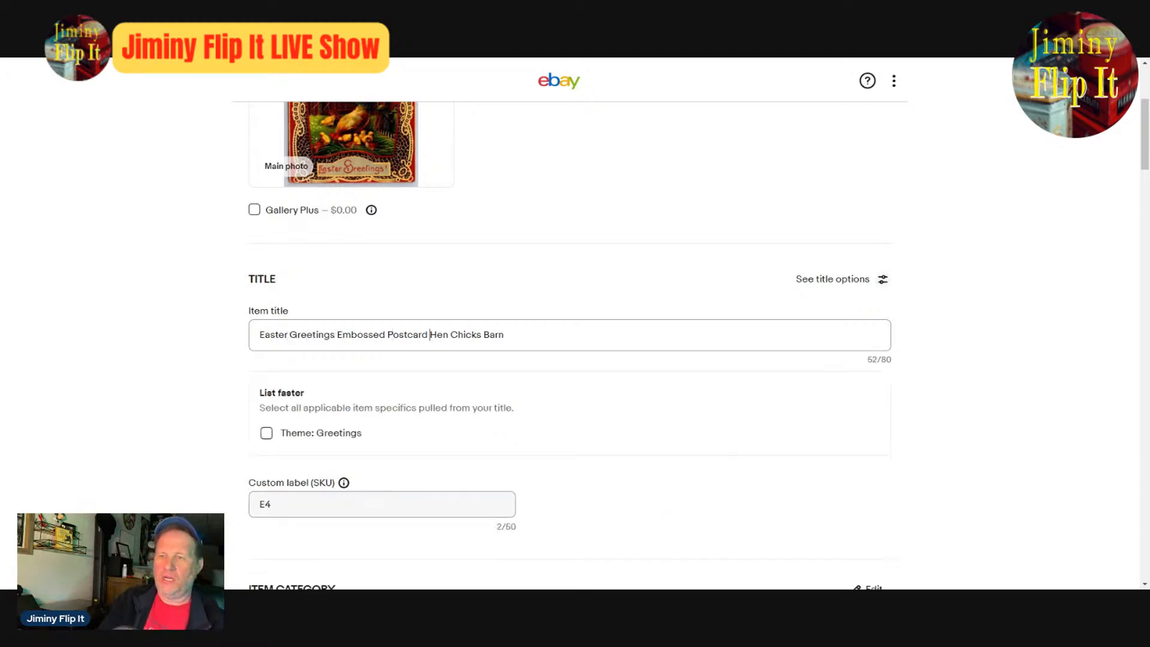
scroll(448, 376, up, 4)
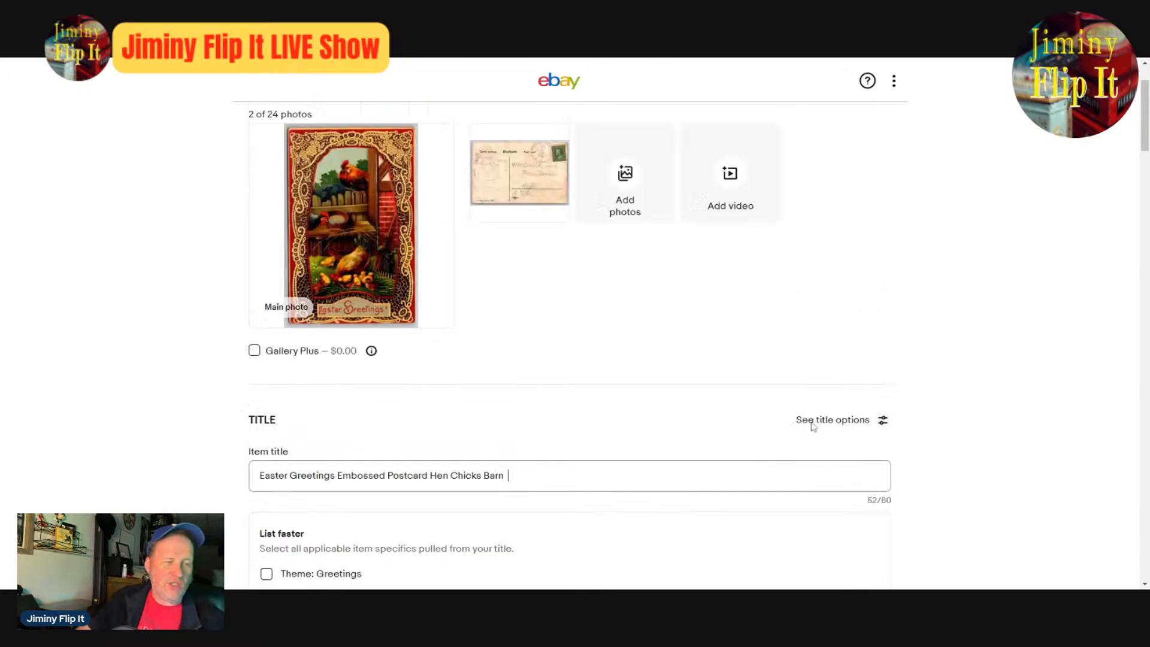
click(448, 375)
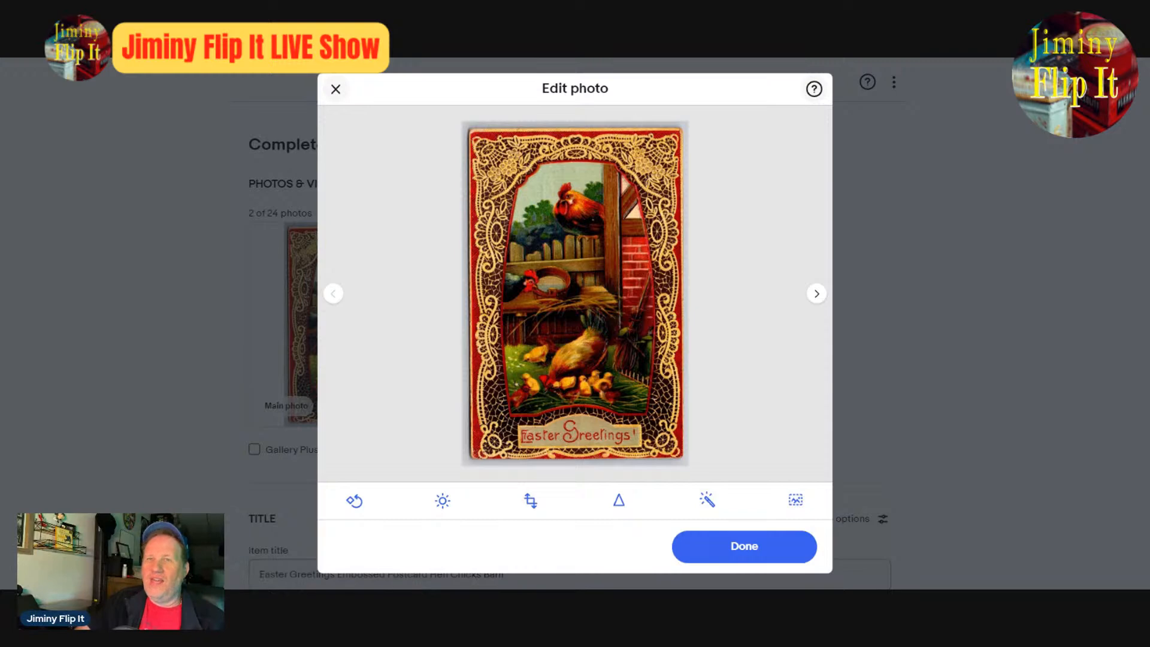
click(750, 542)
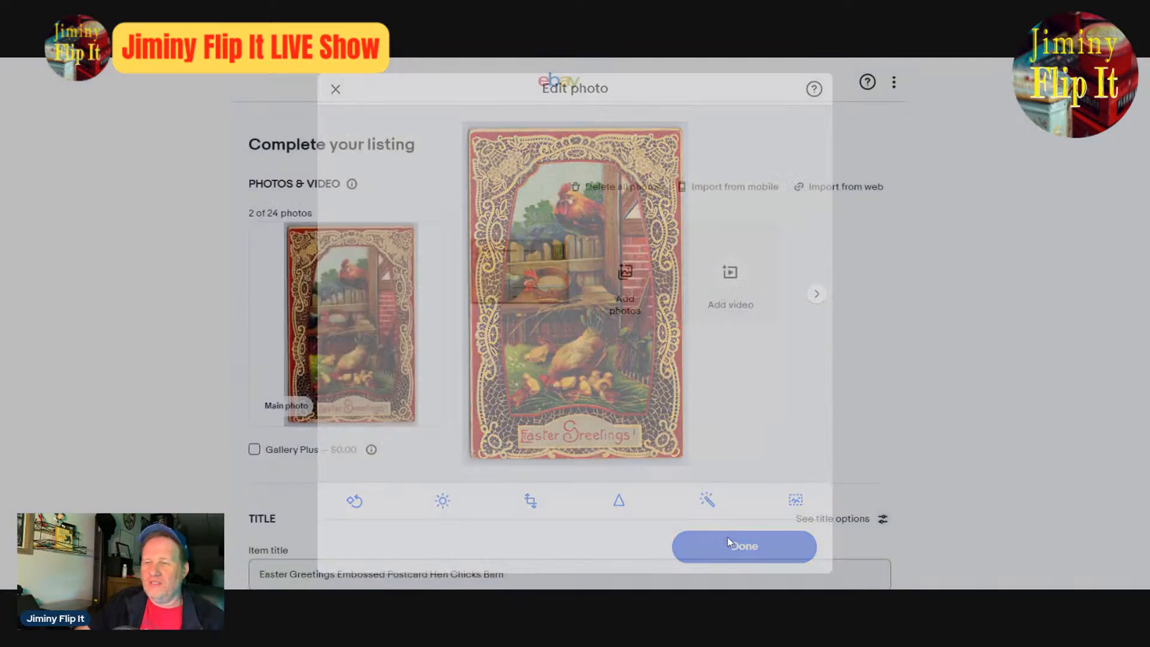
scroll(708, 520, down, 4)
click(540, 337)
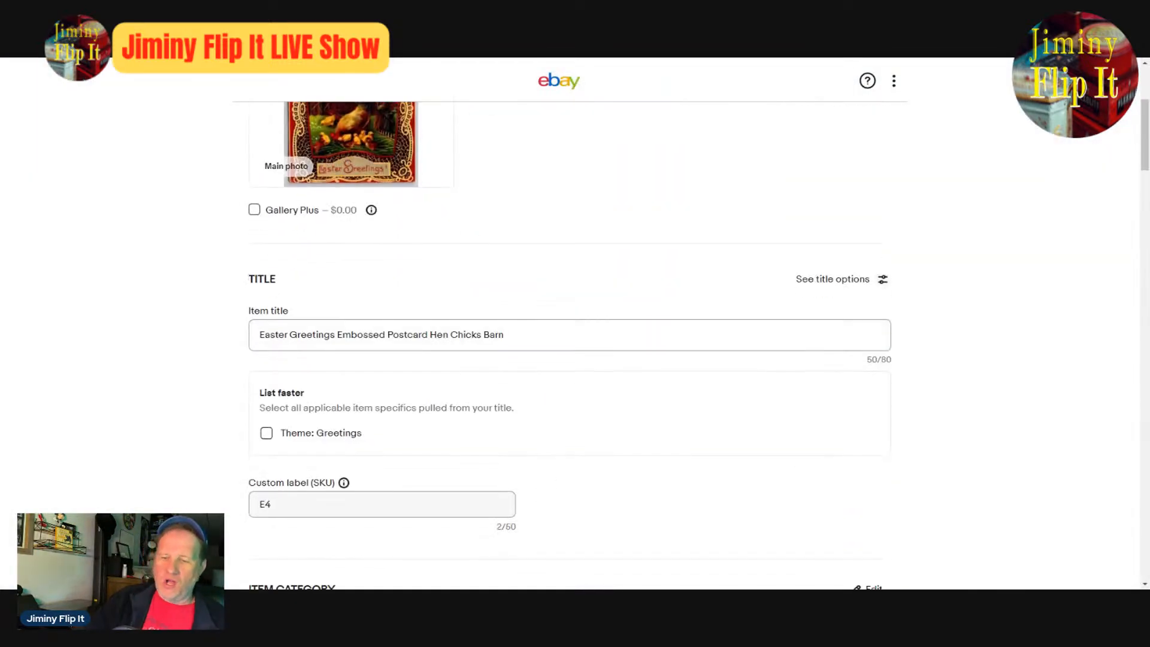
text(Rooster)
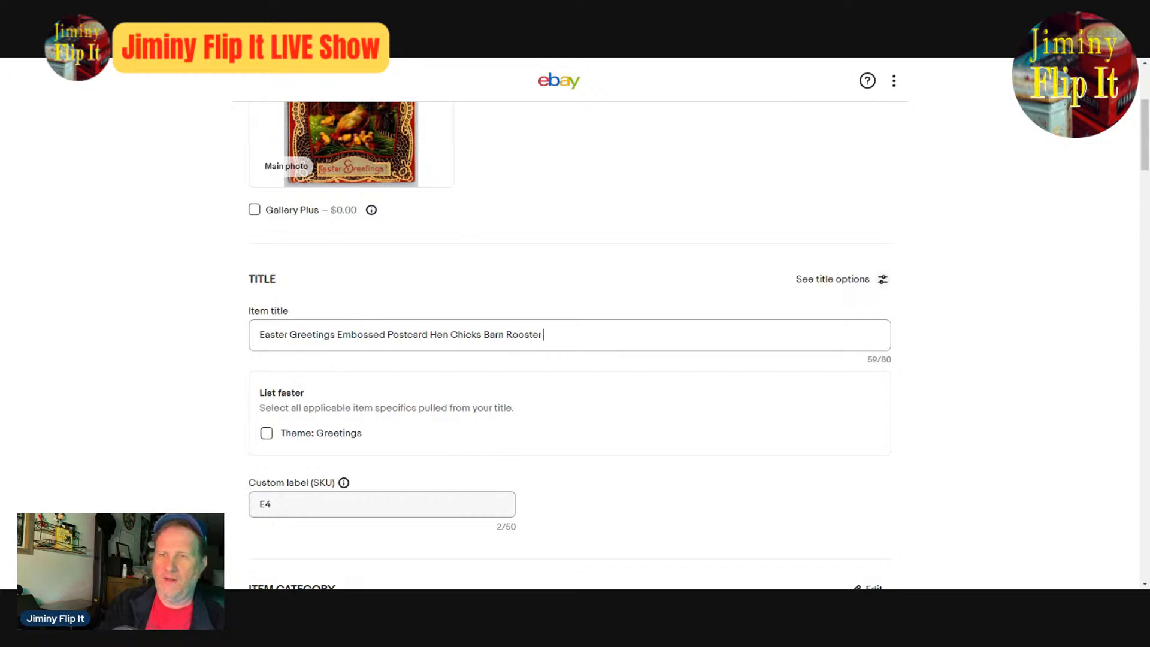
- Enlarge the main photo again to examine the postcard's front for more title details
scroll(491, 353, up, 4)
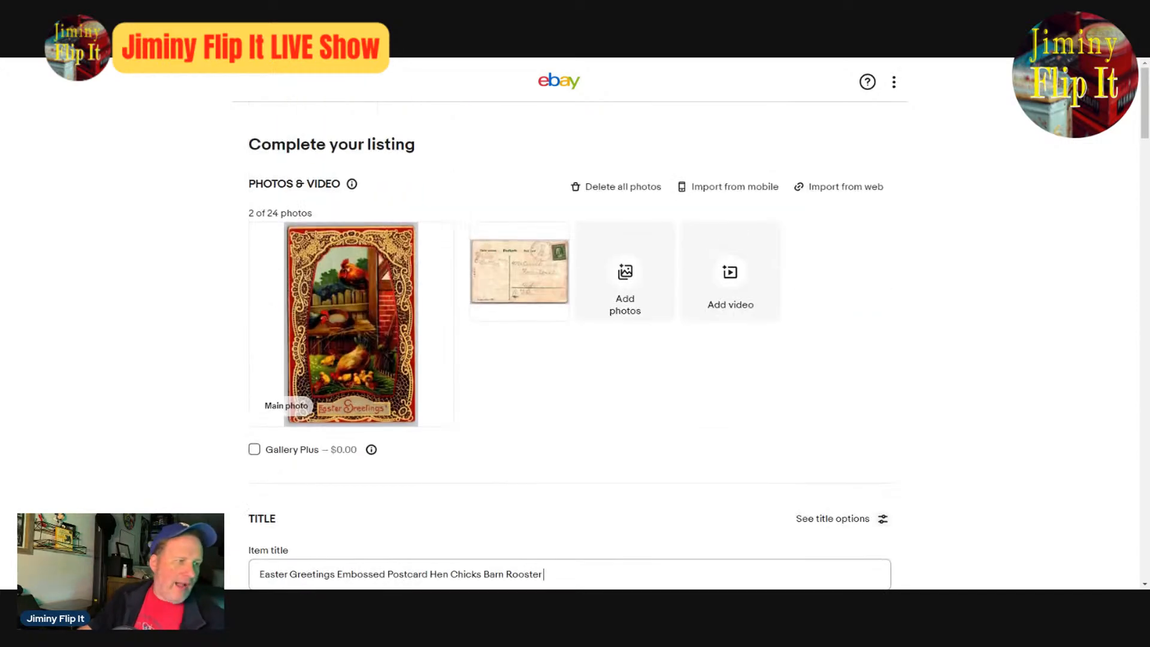
click(396, 278)
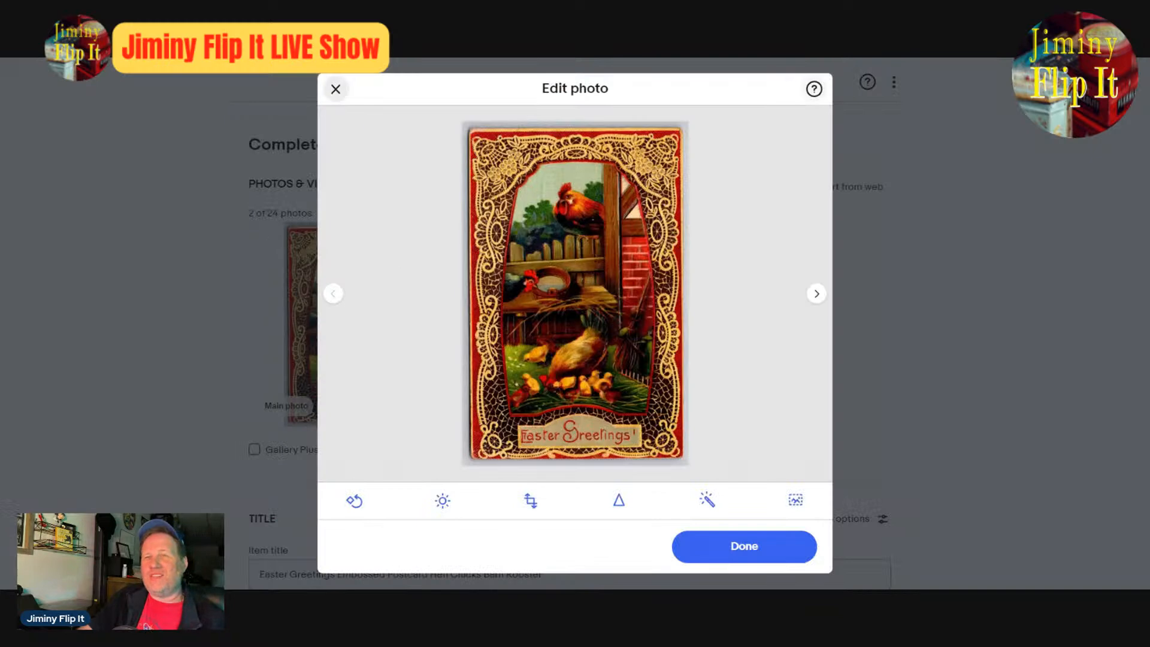
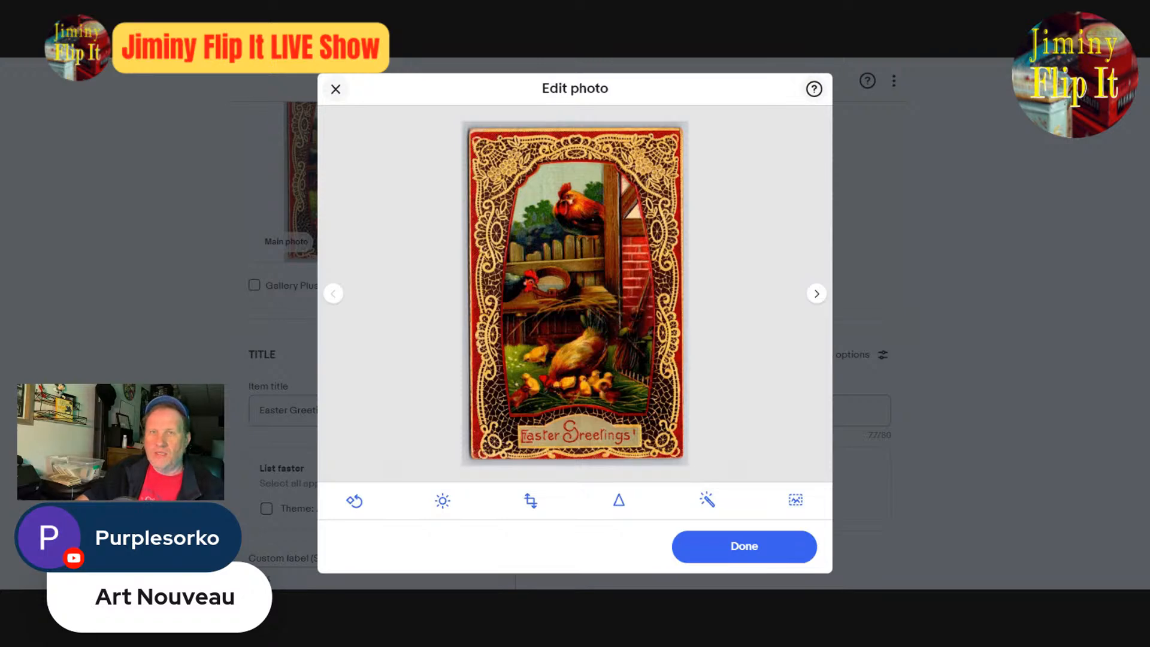
- Close the enlarged photo, review the listing from title through shipping preferences, and start a similar listing from it
click(727, 542)
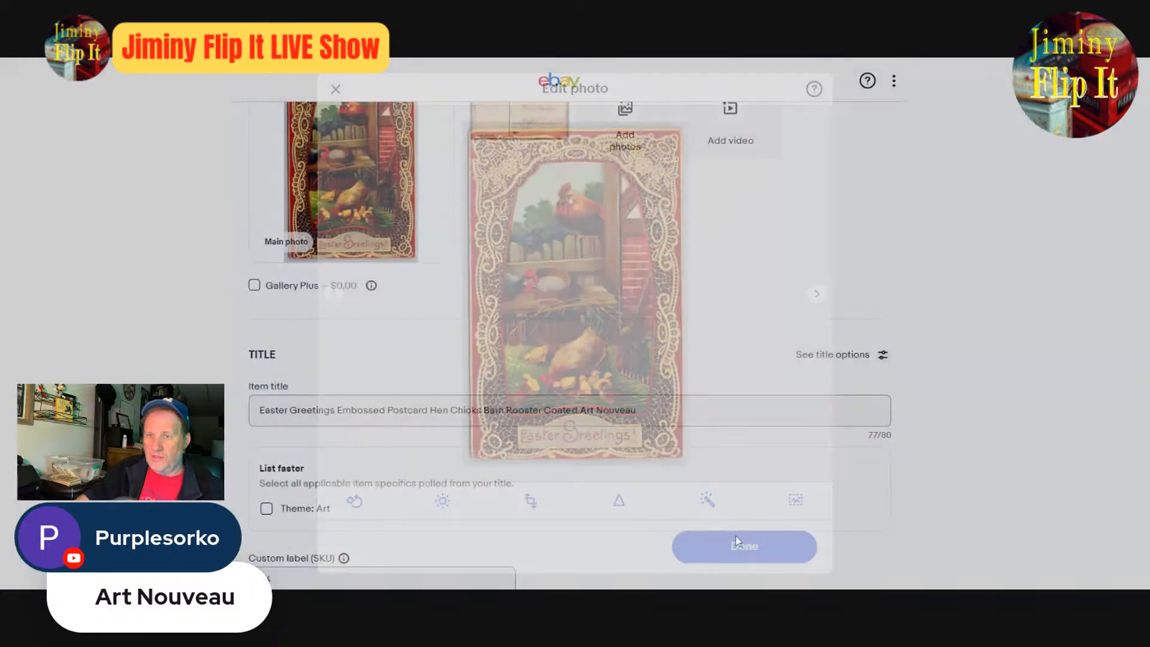
scroll(932, 462, down, 3)
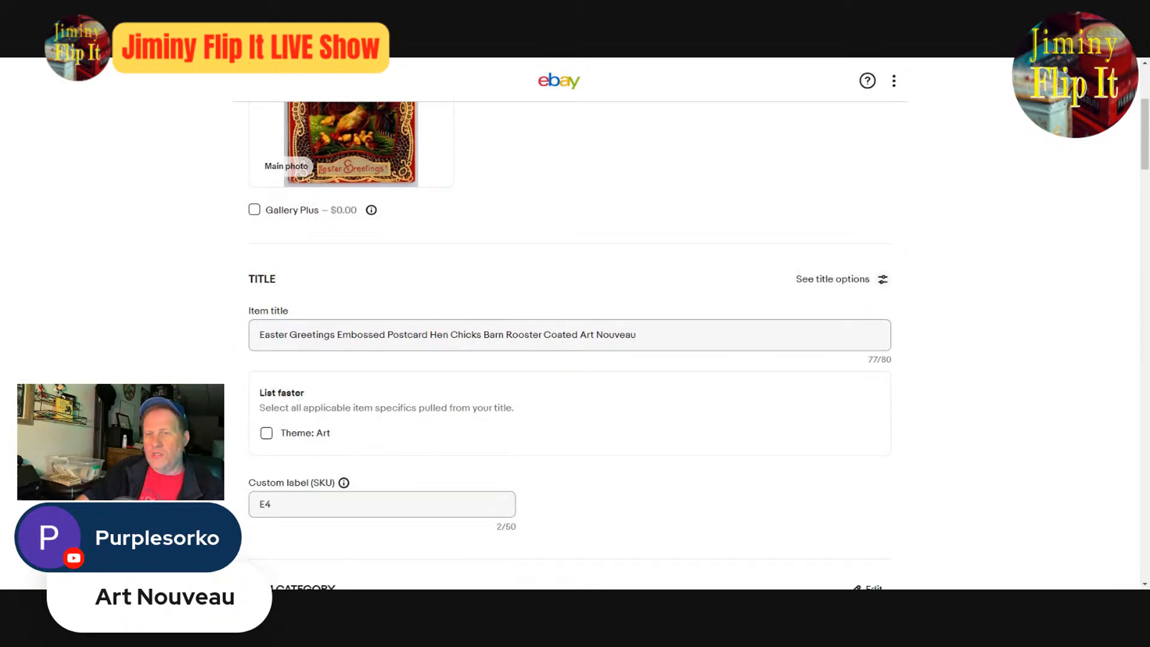
scroll(983, 467, down, 4)
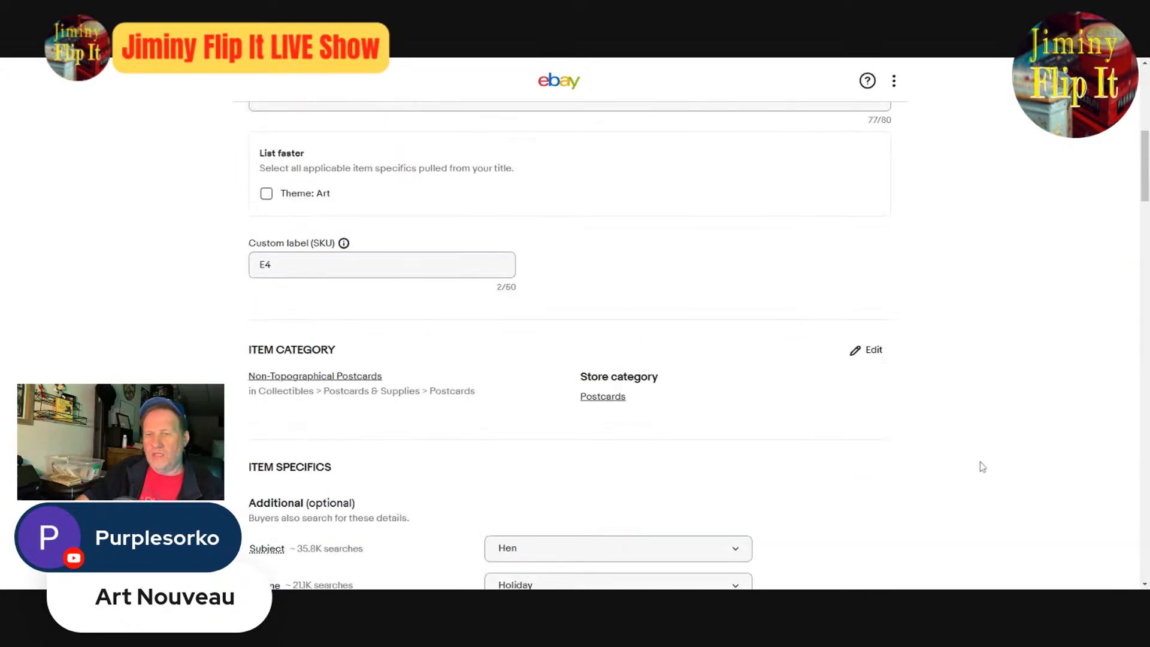
scroll(983, 467, down, 4)
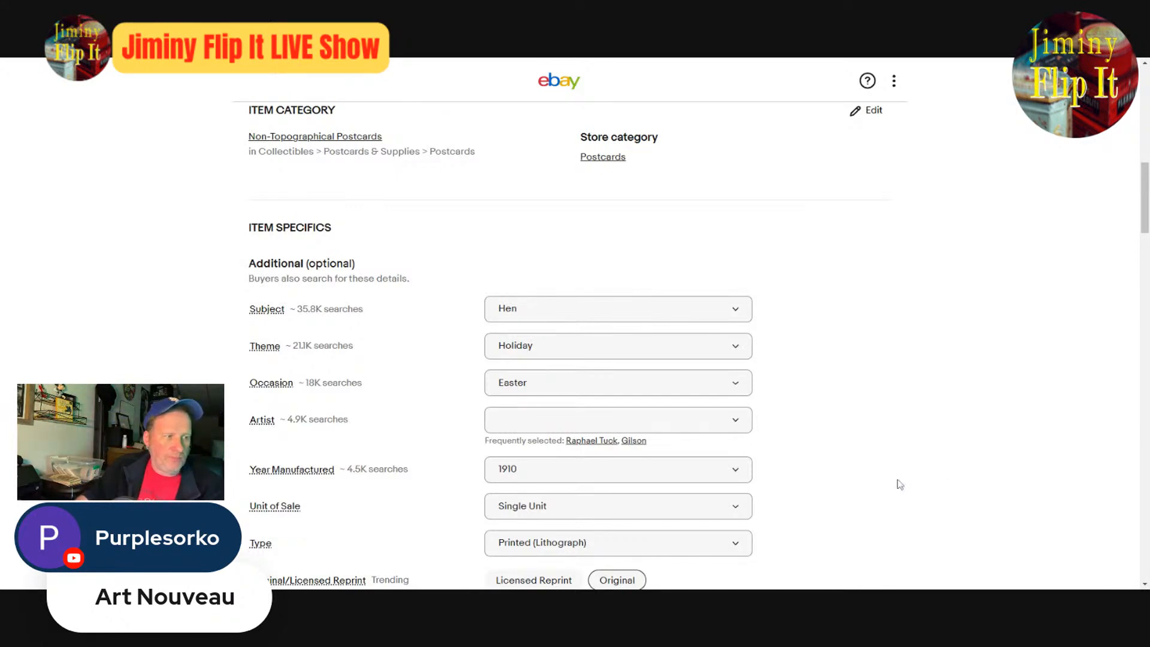
scroll(898, 387, down, 15)
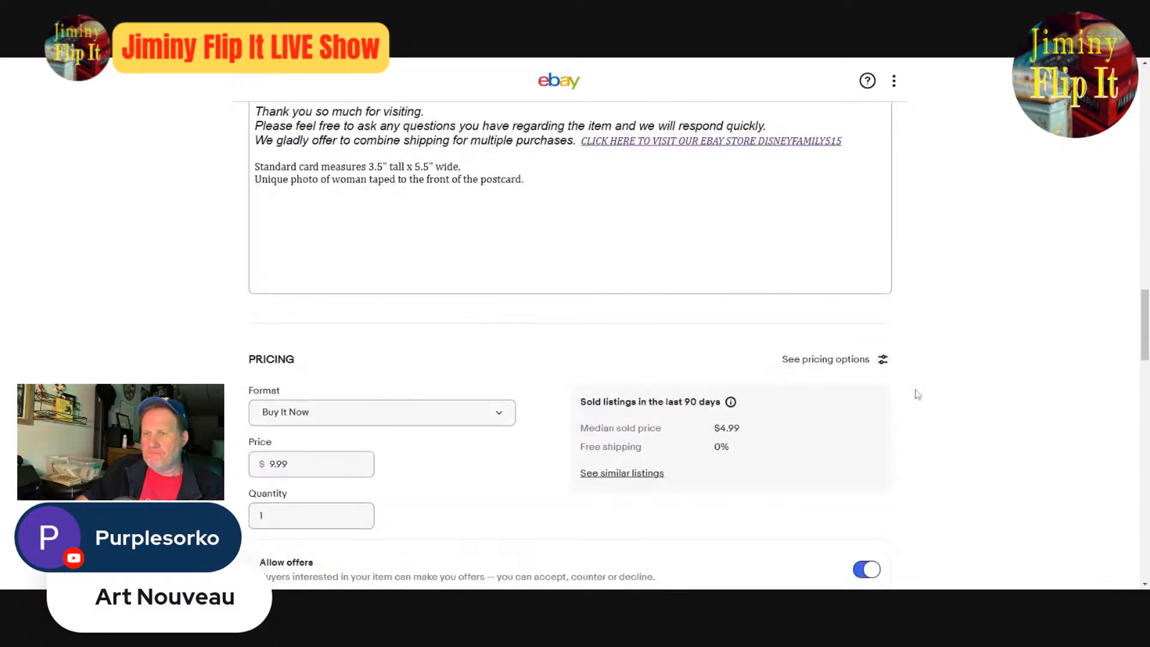
scroll(979, 400, down, 20)
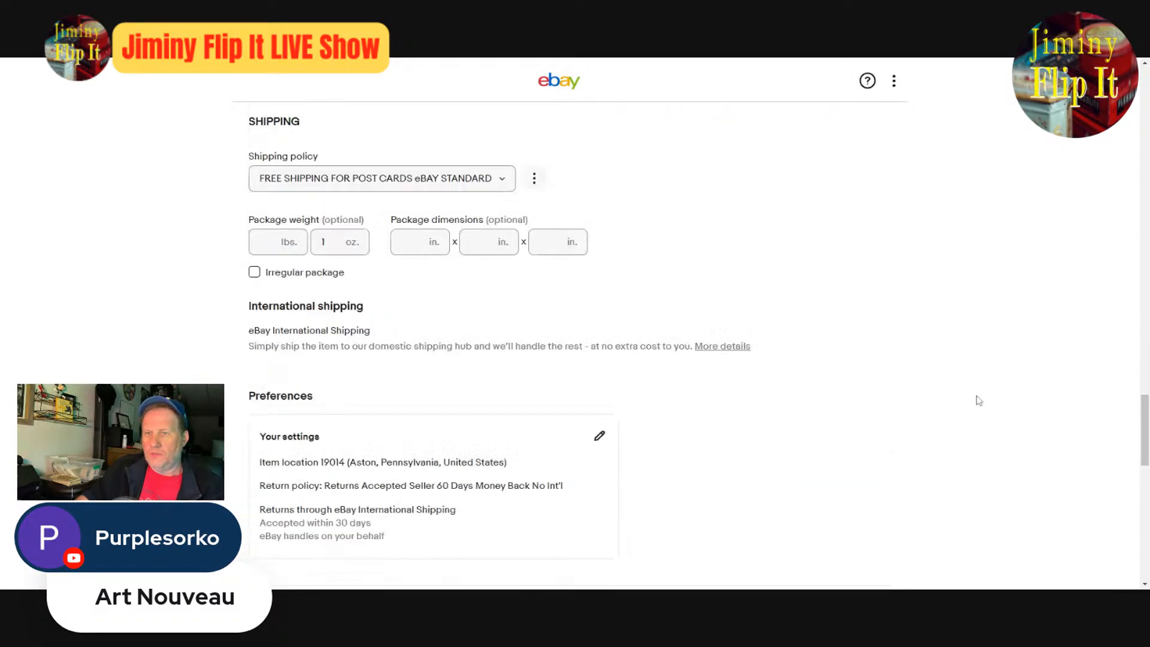
click(616, 373)
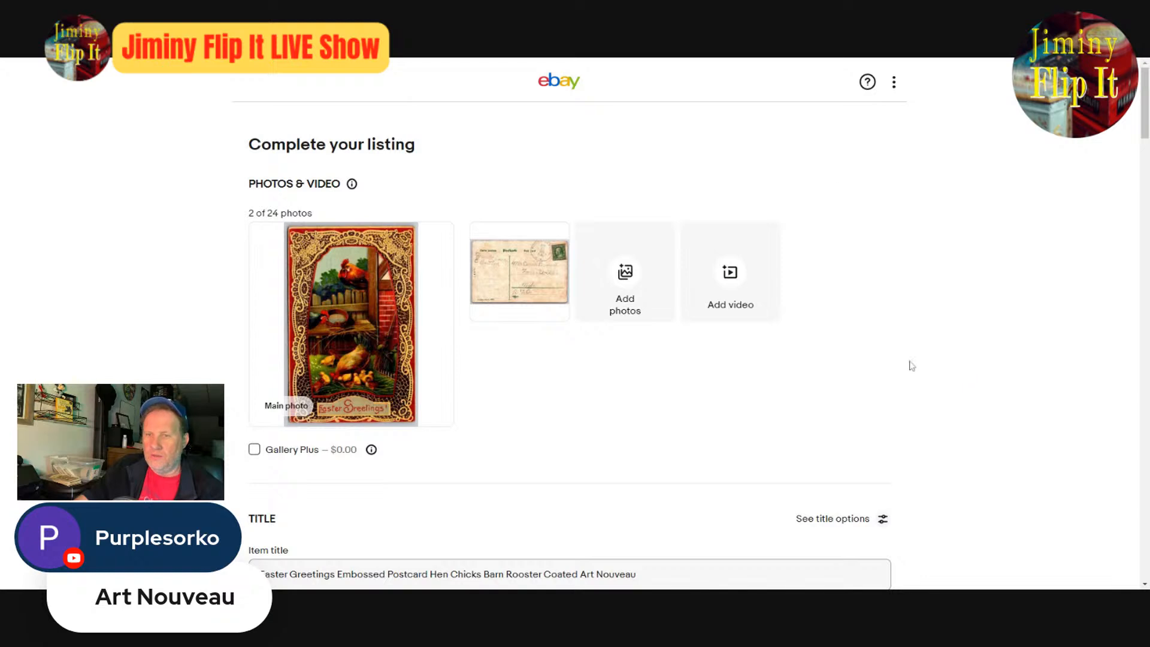
- Replace both listing photos with the front and back of the egg house Easter Greetings postcard and check the enlarged front
click(426, 247)
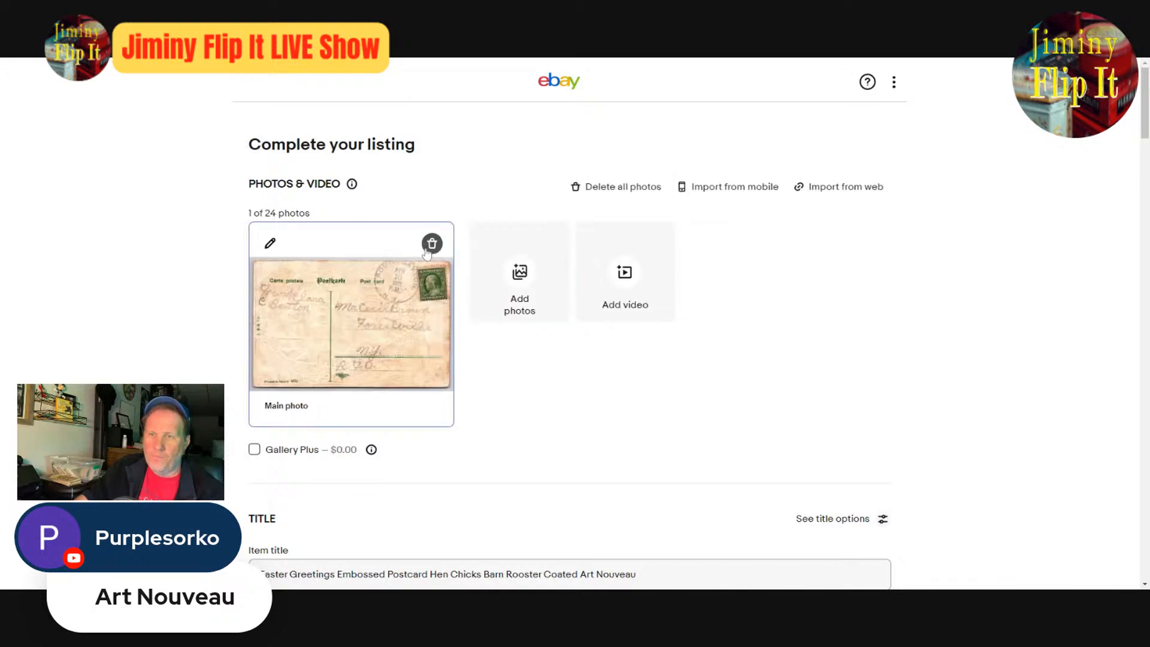
click(428, 249)
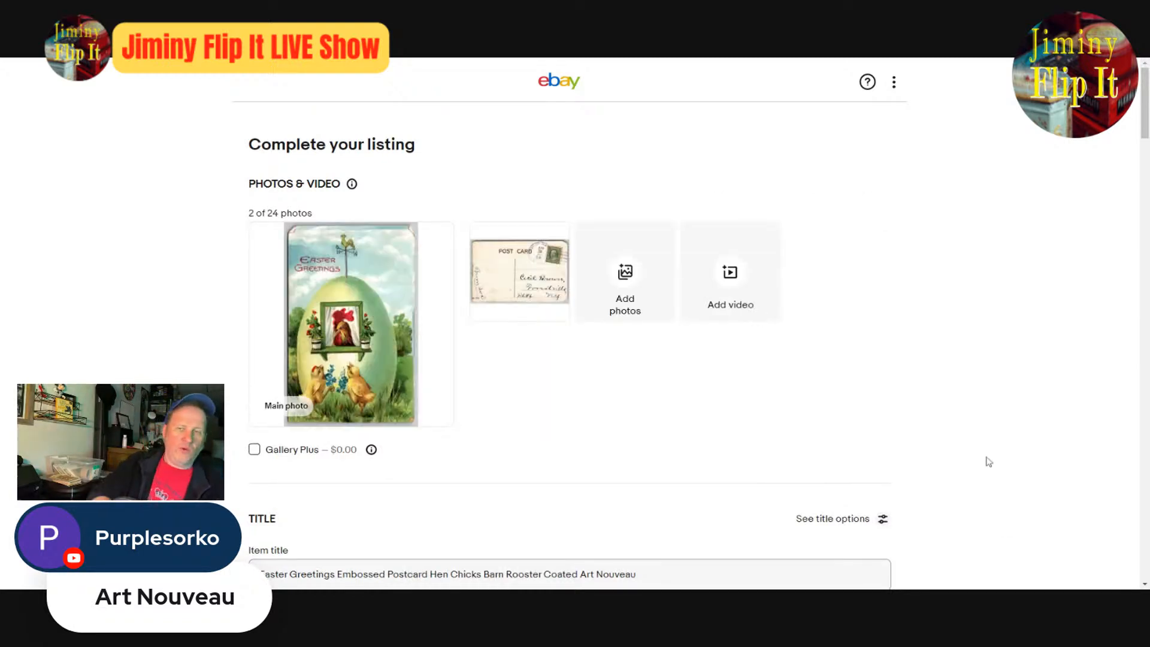
click(384, 328)
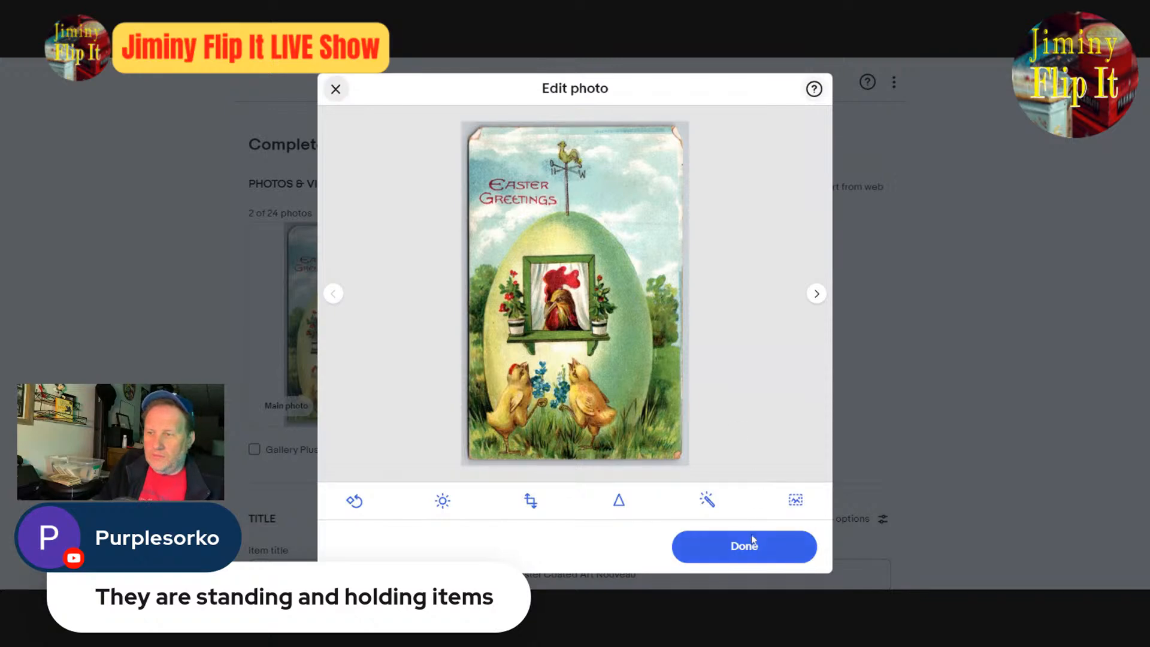
click(744, 558)
- Compare the current item title with the enlarged photos of the new postcard's front and back
scroll(510, 539, down, 4)
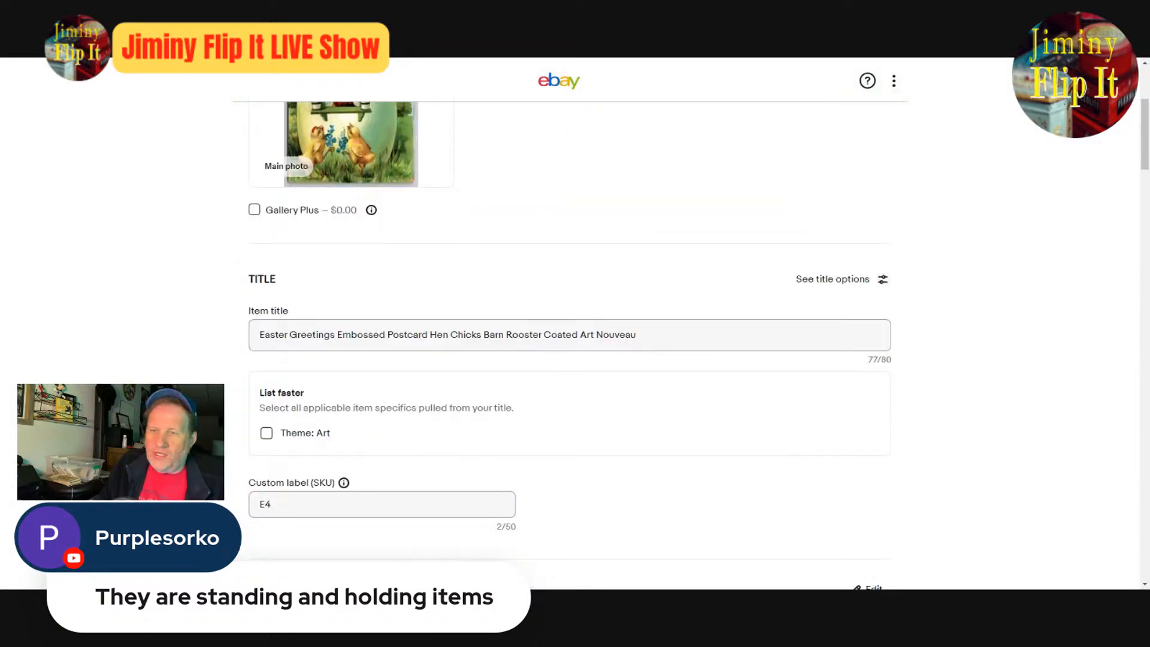
drag(578, 335, 636, 334)
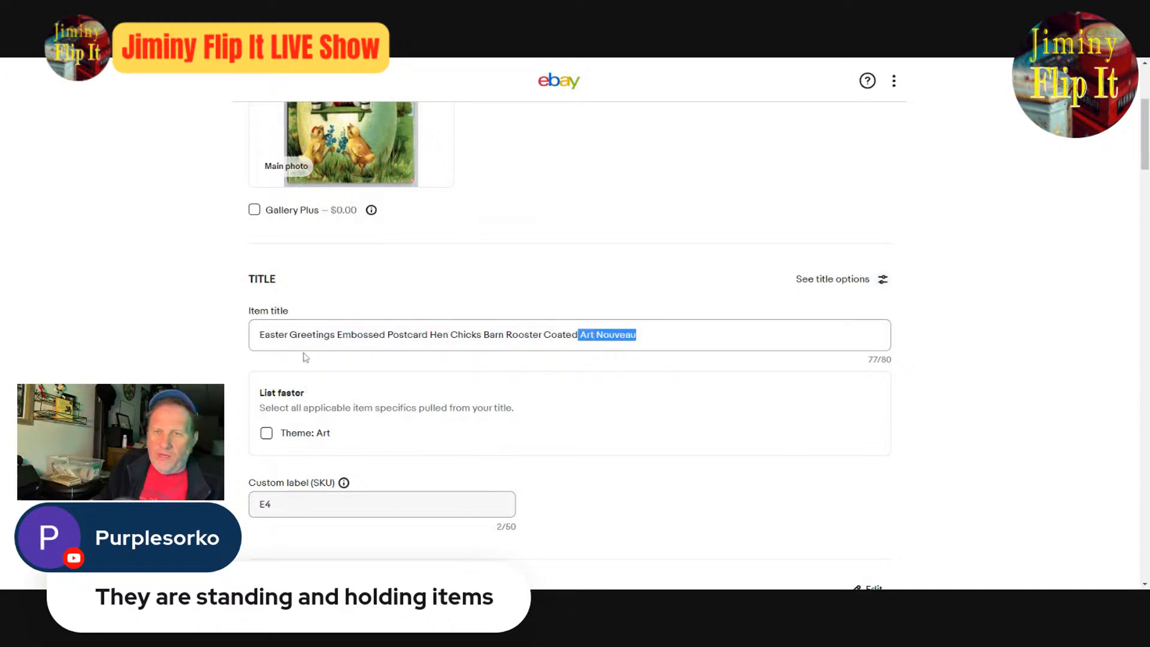
scroll(343, 336, up, 3)
click(344, 336)
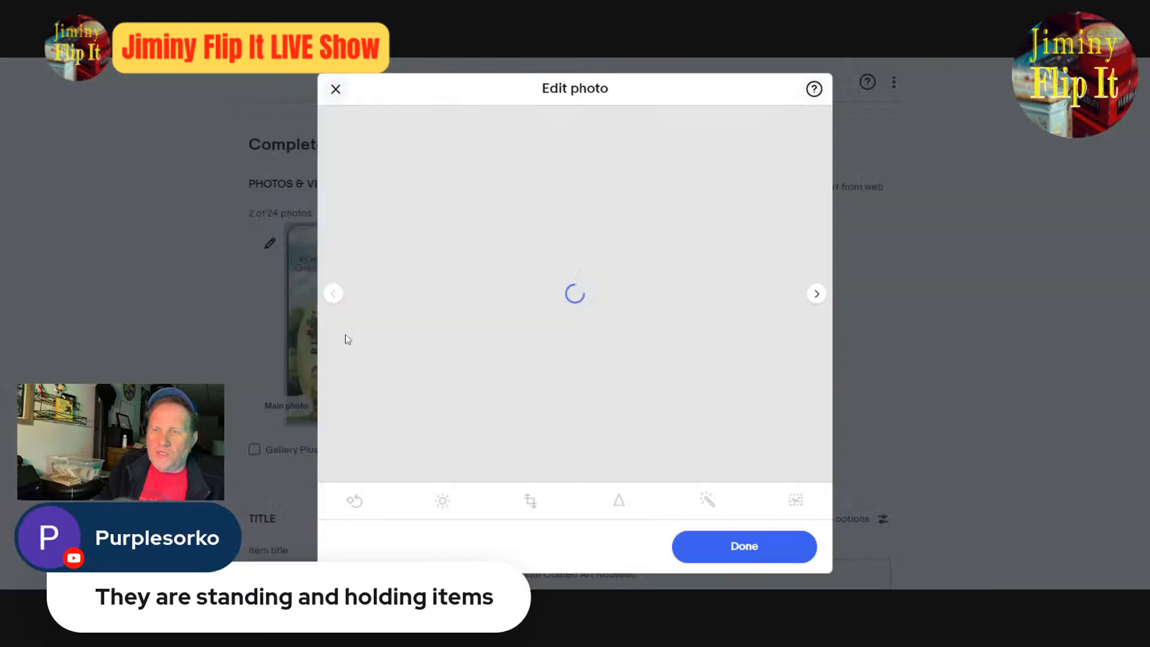
click(817, 296)
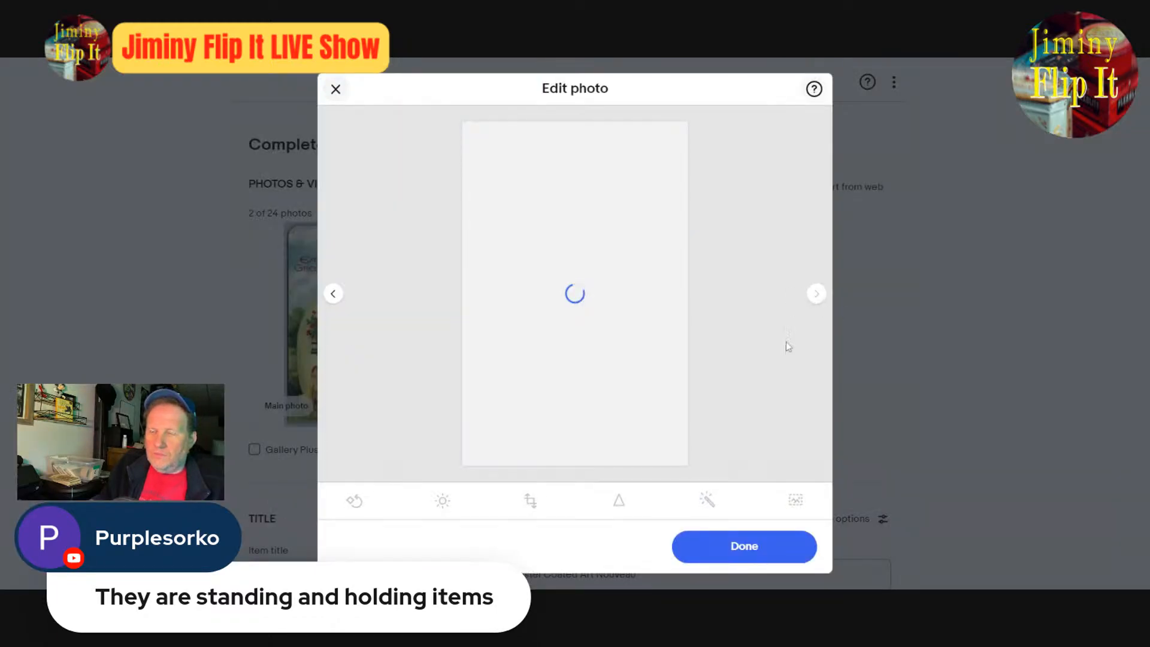
click(776, 550)
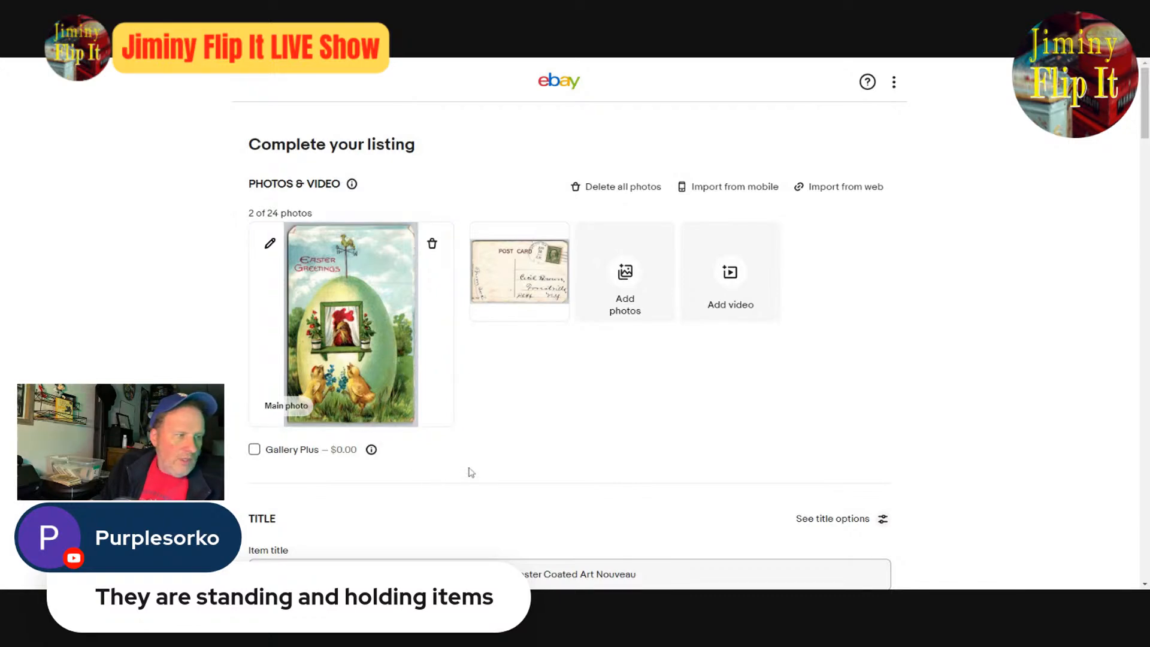
- Replace "Coated Art Nouveau" at the end of the item title with "Forget Me Nots"
scroll(608, 472, down, 4)
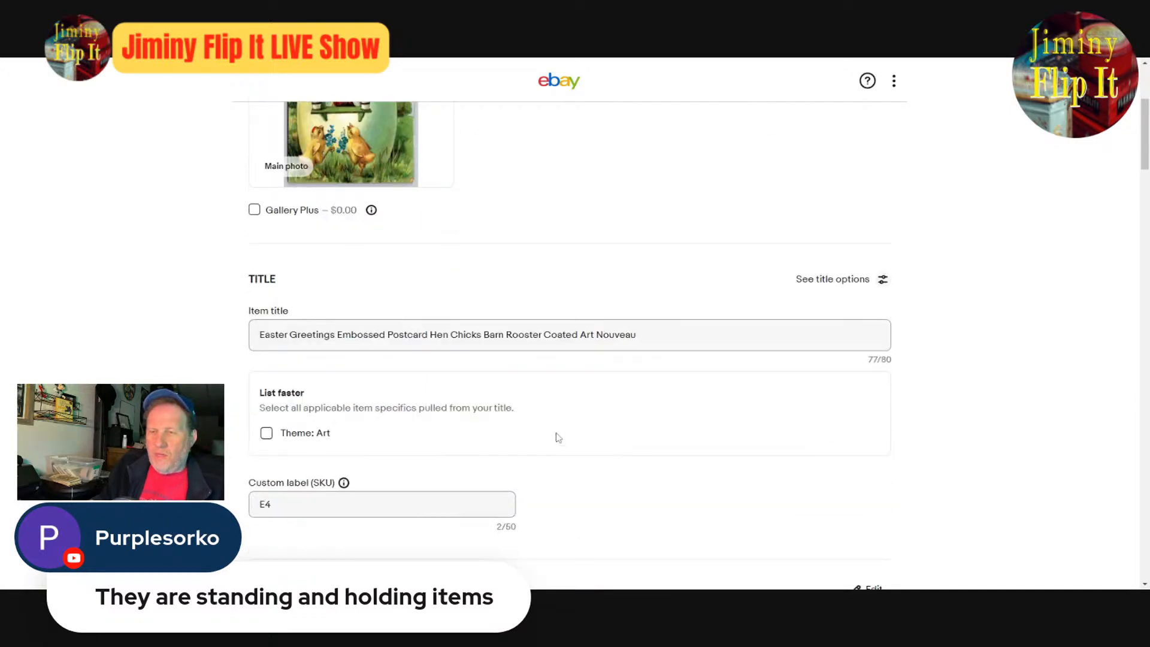
drag(544, 334, 637, 336)
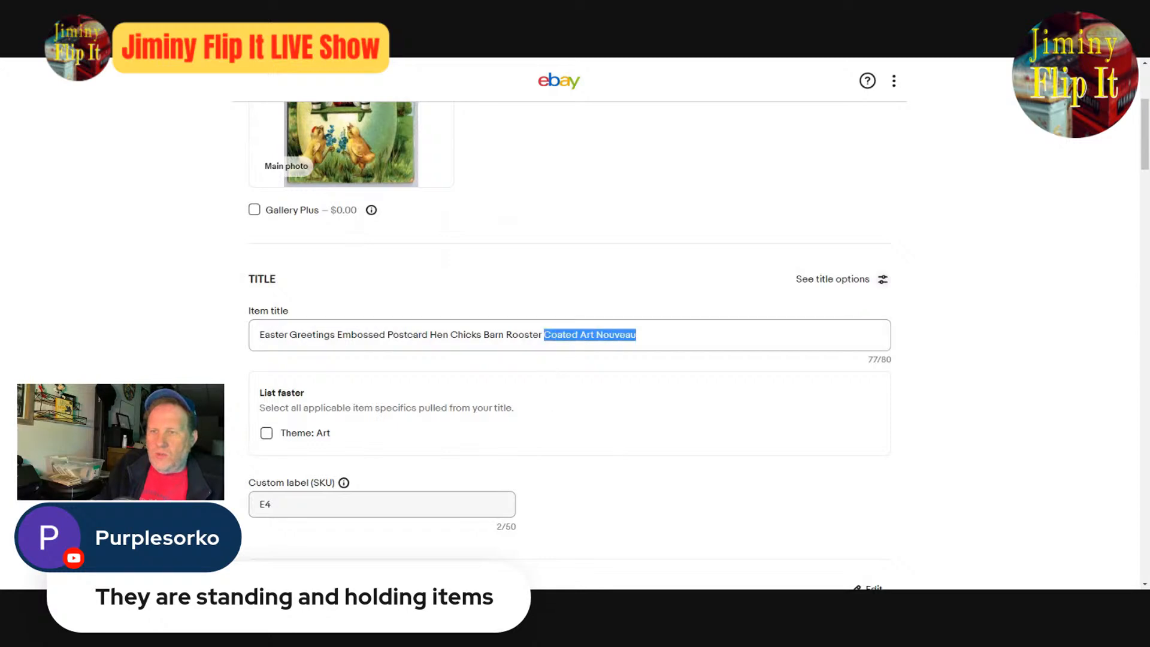
key(BackSpace)
text(F)
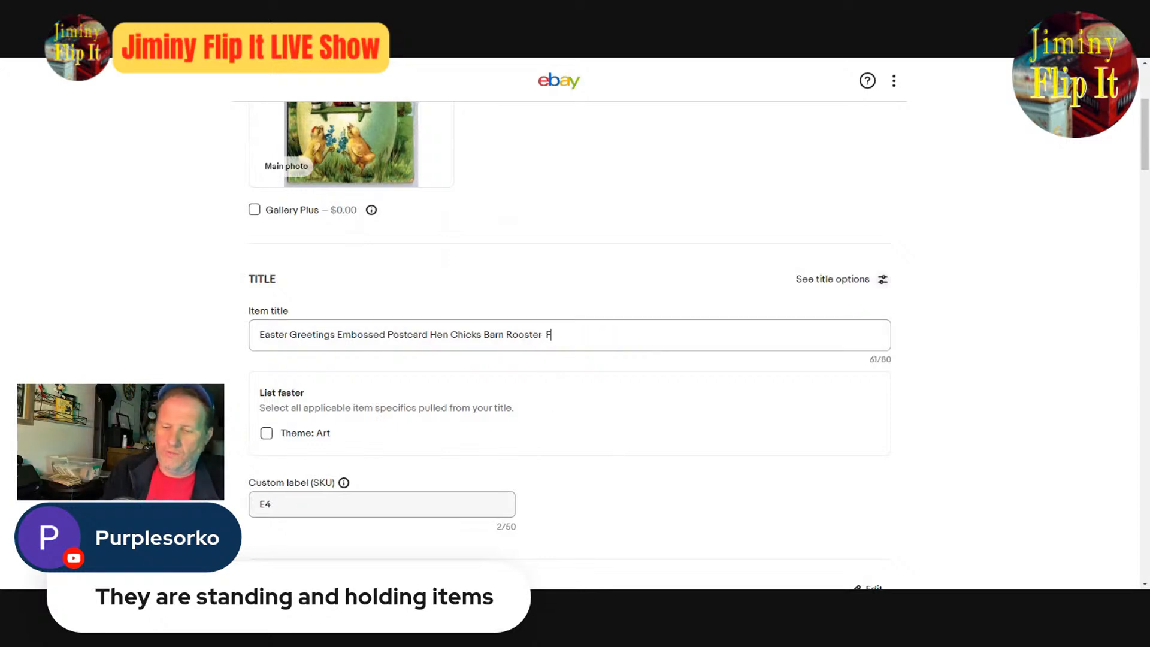
text(orget Me Not s)
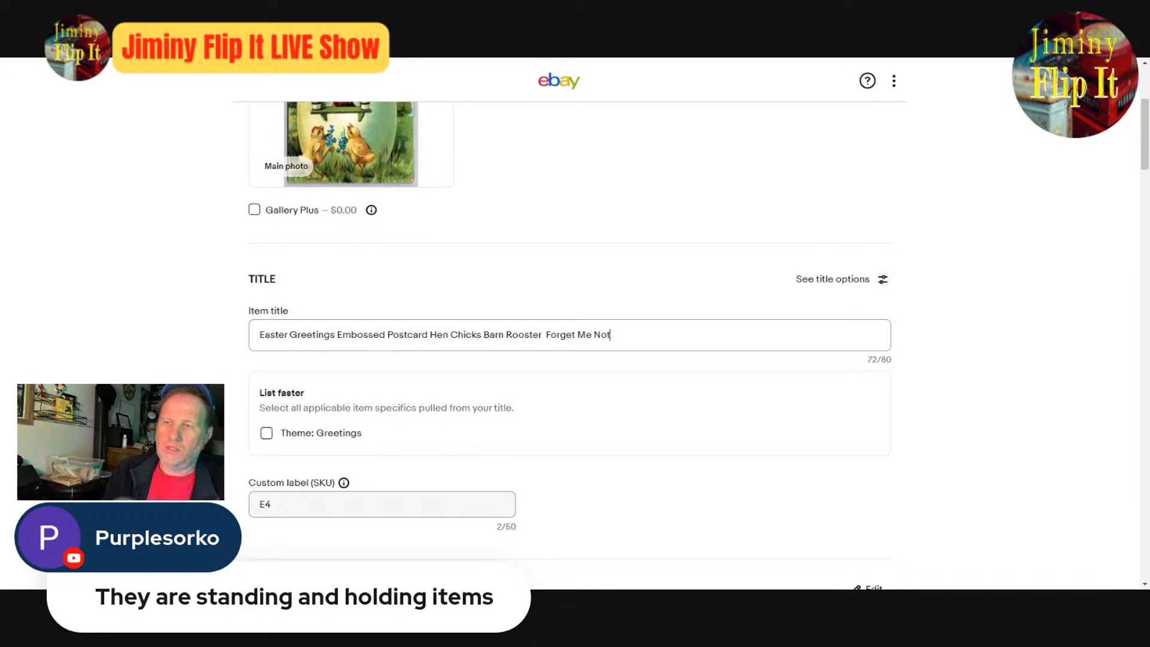
key(BackSpace)
key(BackSpace)
text(ss)
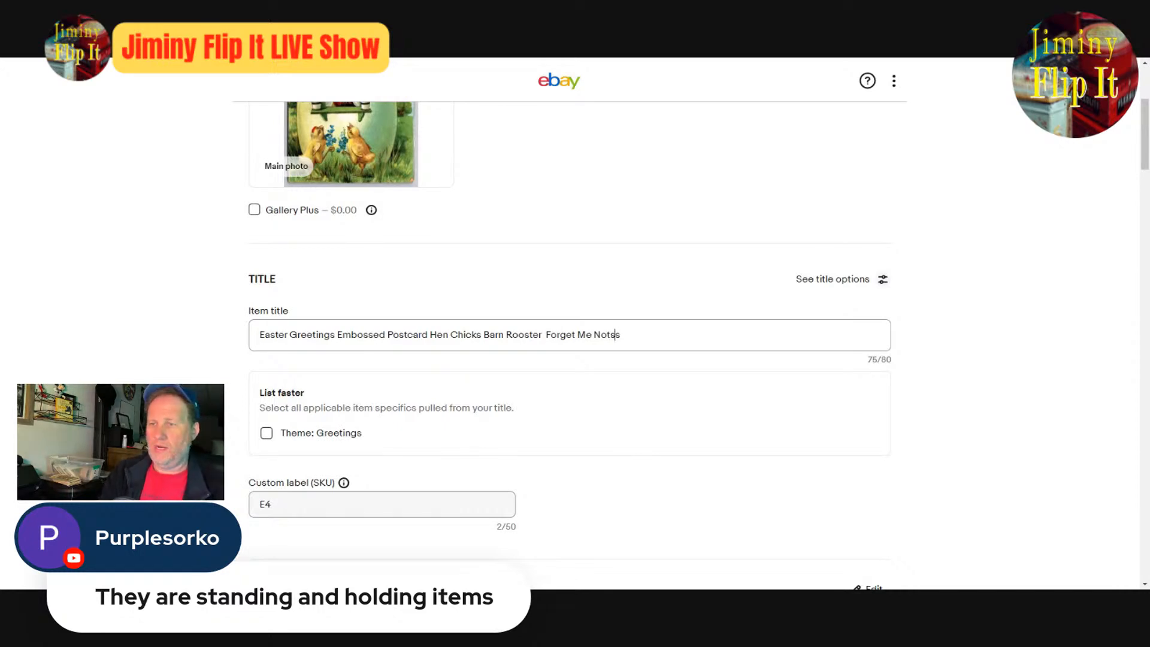
- Remove "Rooster" from before "Forget Me Nots" in the item title
key(Left)
key(Left)
key(Left)
key(Left)
key(Left)
key(Left)
key(Left)
key(Left)
key(Left)
key(Left)
key(Left)
key(Left)
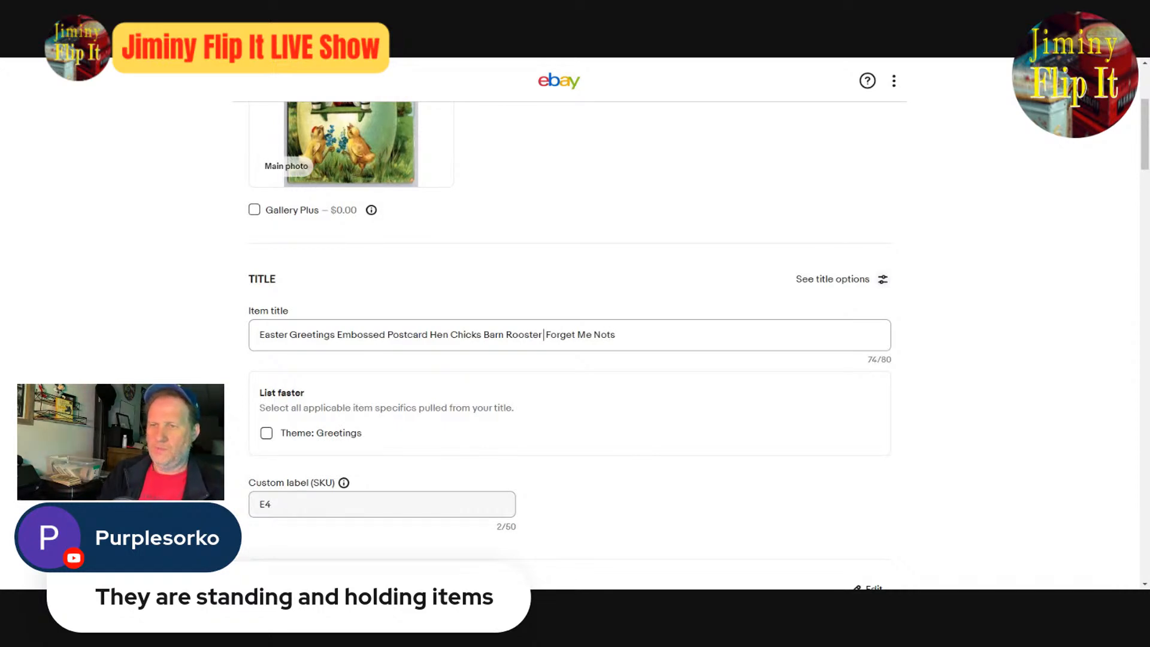
key(BackSpace)
key(BackSpace)
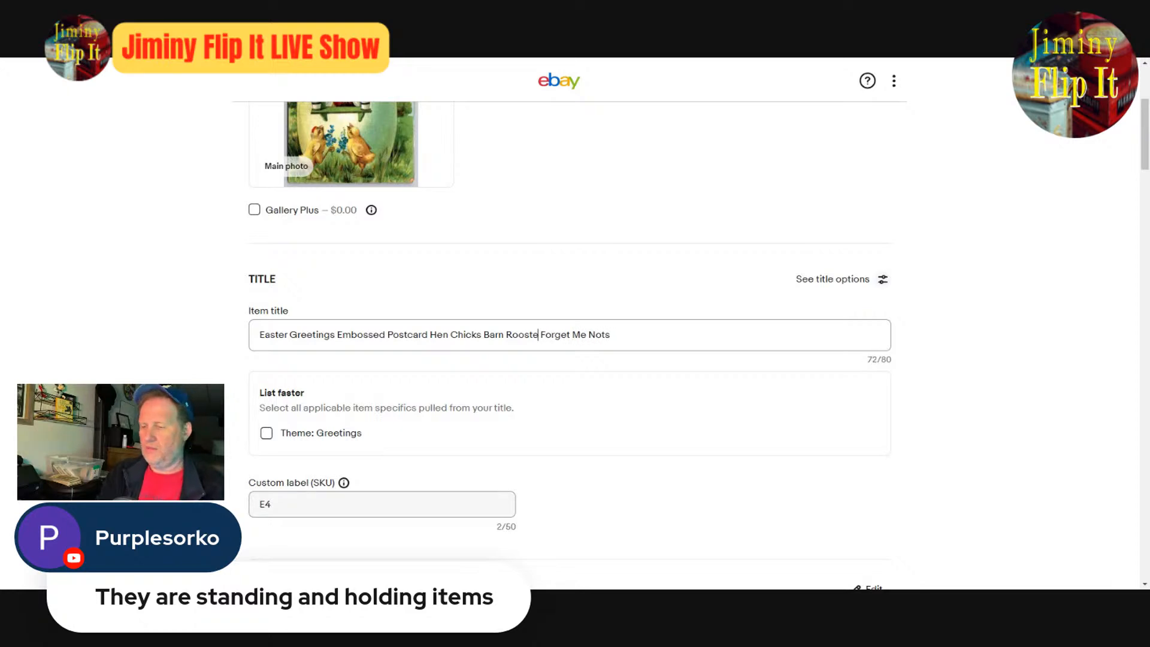
key(BackSpace)
key(BackSpace)
key(BackSpace)
key(BackSpace)
key(BackSpace)
key(BackSpace)
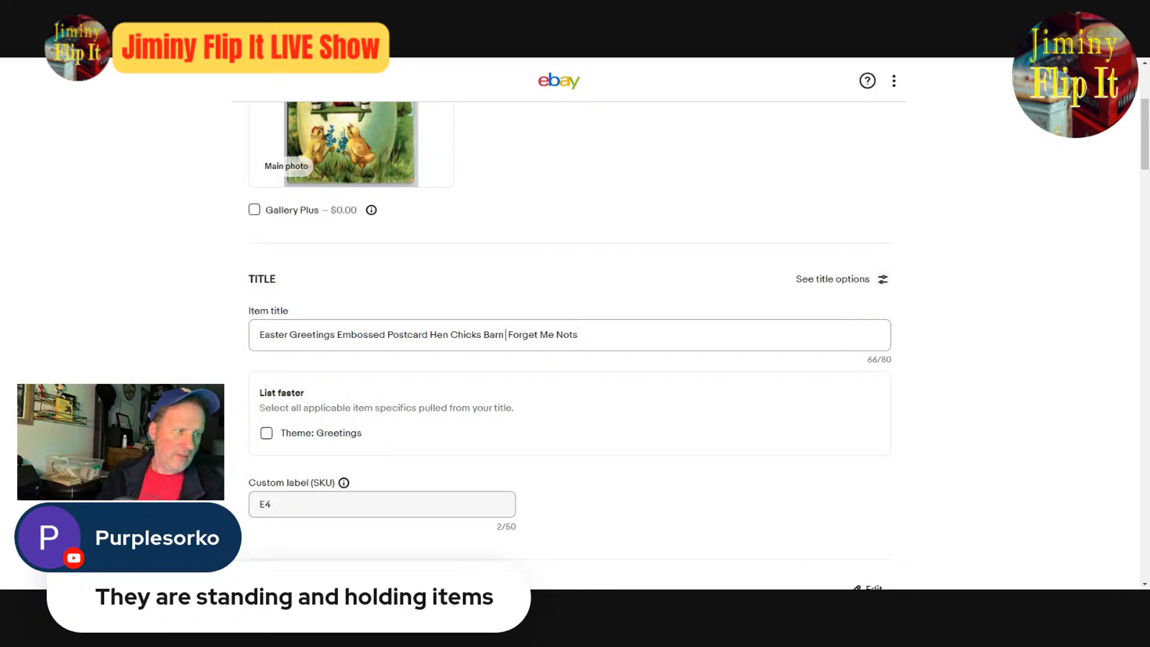
- Replace "Hen" after "Postcard" in the item title with "Anthropromorphic"
key(Left)
key(Left)
key(Left)
key(Left)
key(Left)
key(Left)
key(Left)
key(Left)
key(Left)
key(Left)
key(Left)
key(Left)
key(Left)
key(Left)
key(Left)
key(Left)
key(Left)
key(Left)
key(Left)
key(Left)
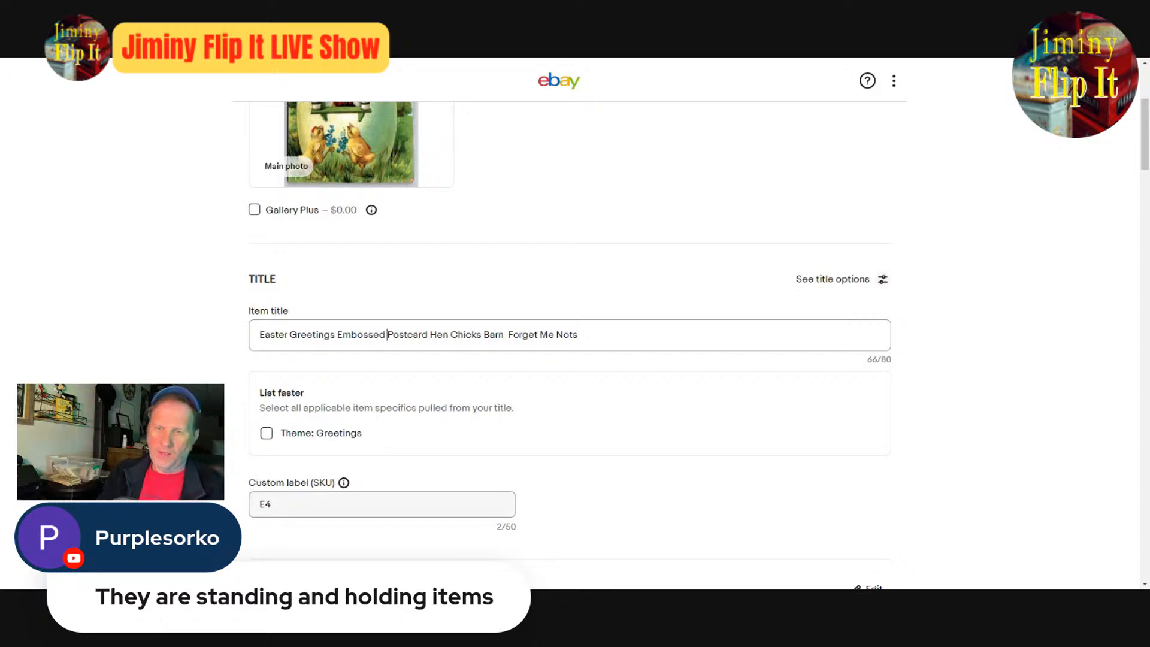
key(Right)
key(Right)
key(Right)
key(Right)
key(Right)
key(Right)
key(Right)
key(Right)
key(Right)
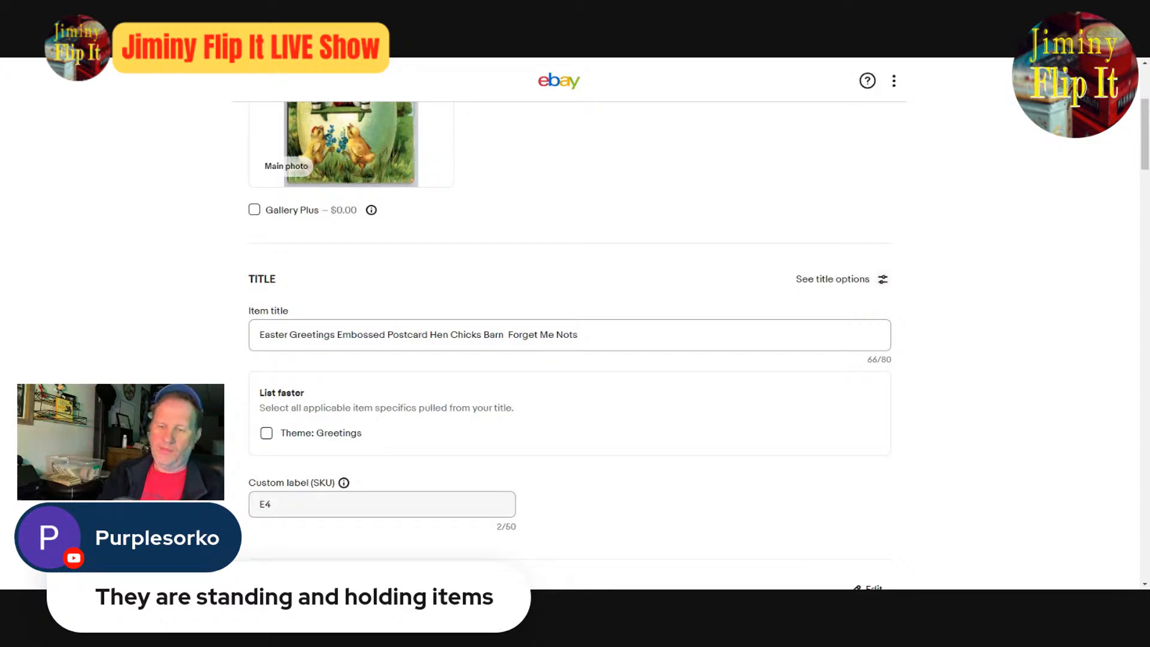
text(Anthr)
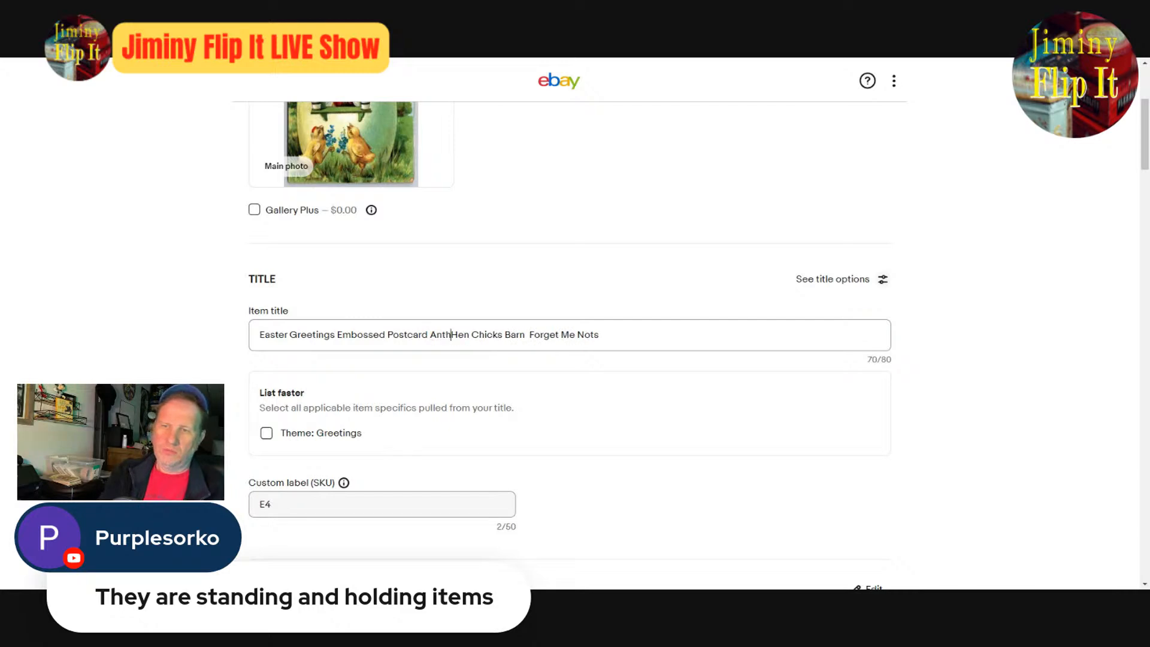
text(o)
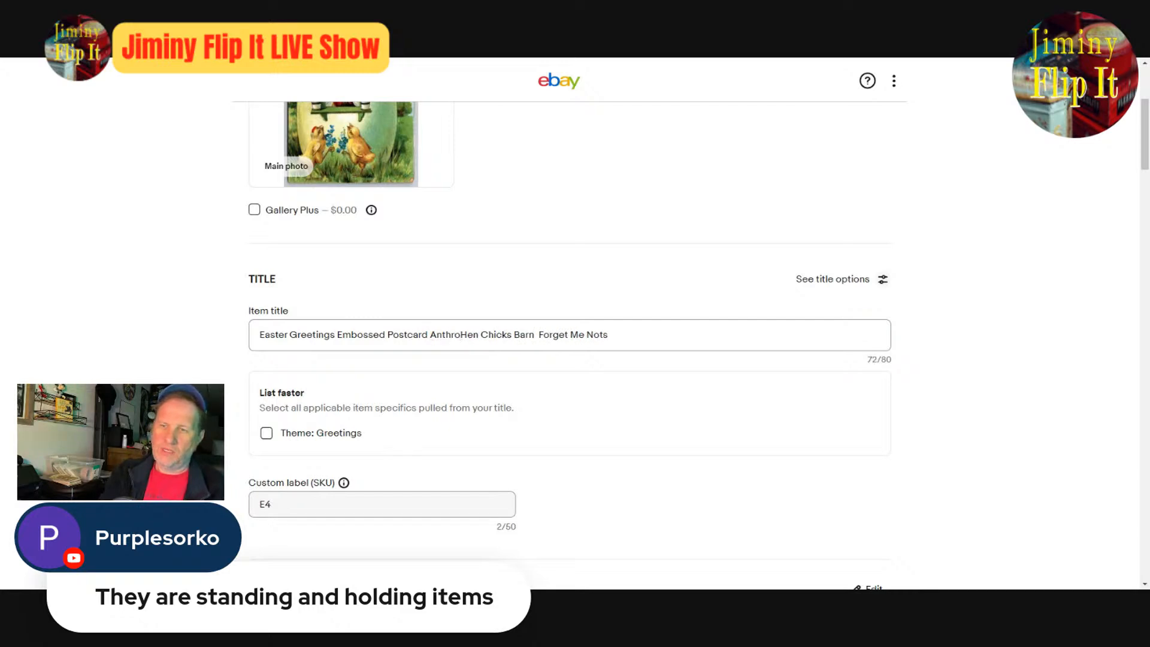
text(promorph)
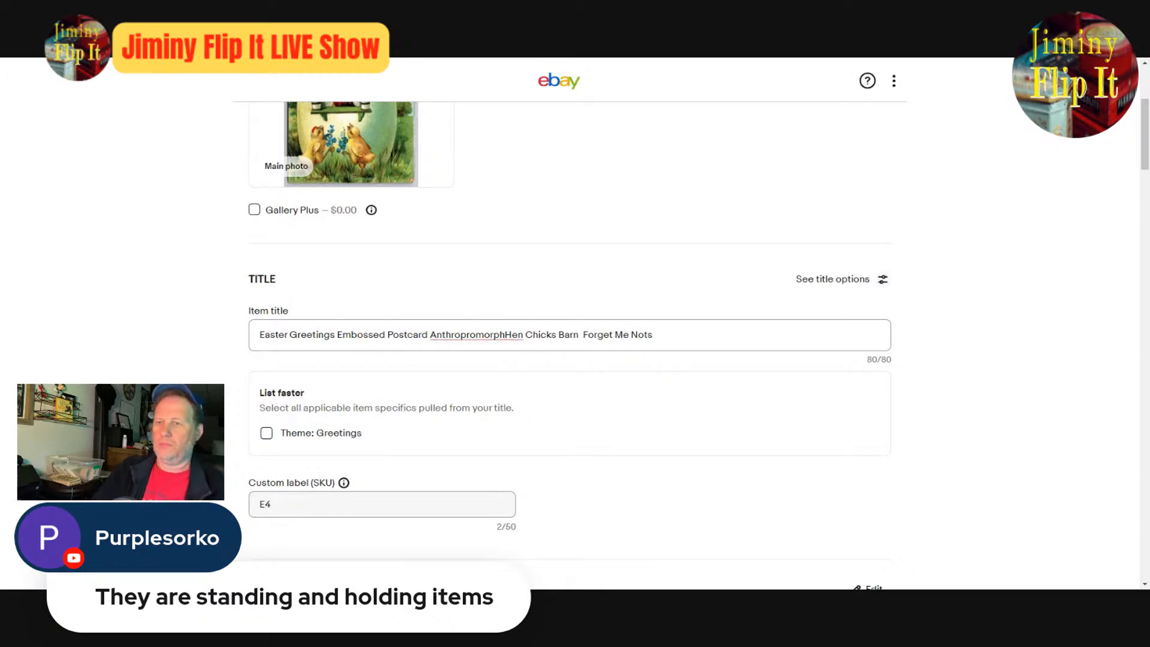
key(Delete)
key(Delete)
key(Delete)
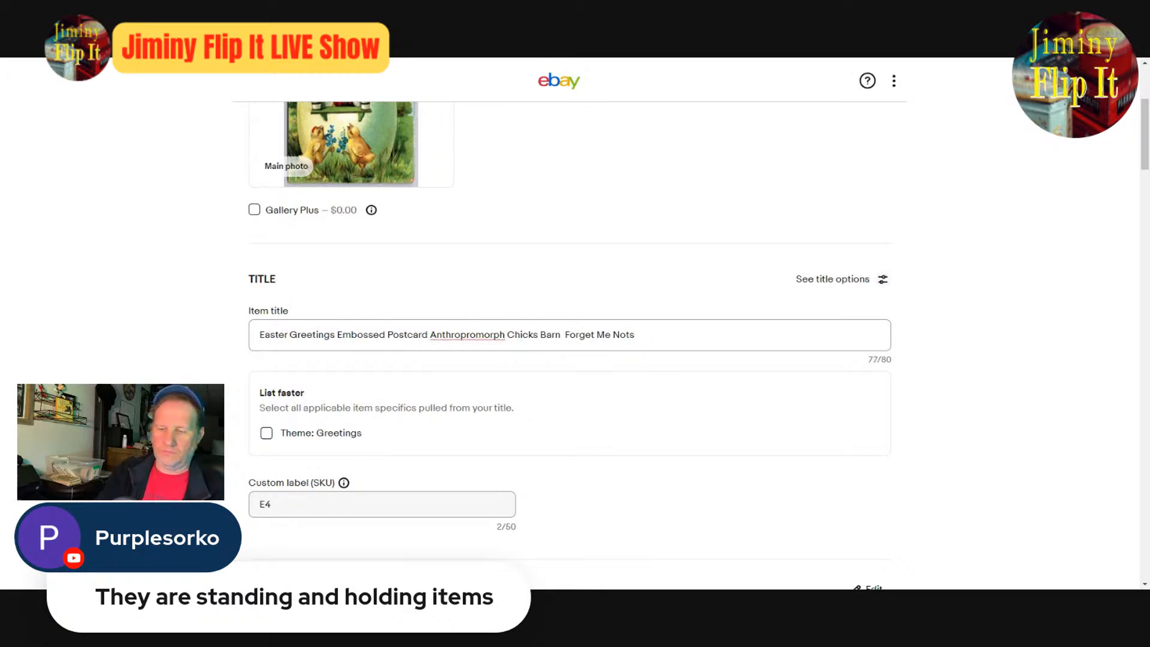
text(ic)
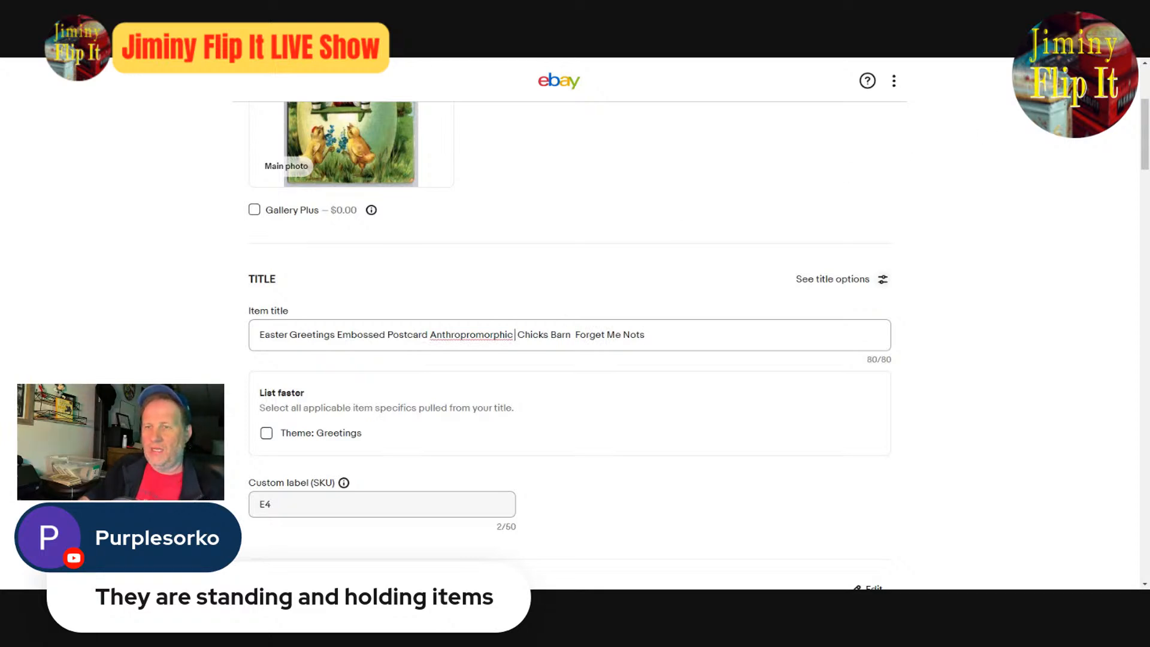
- Correct the misspelled word in the item title to "Anthropomorphic" and remove the extra space before "Chicks"
double_click(455, 335)
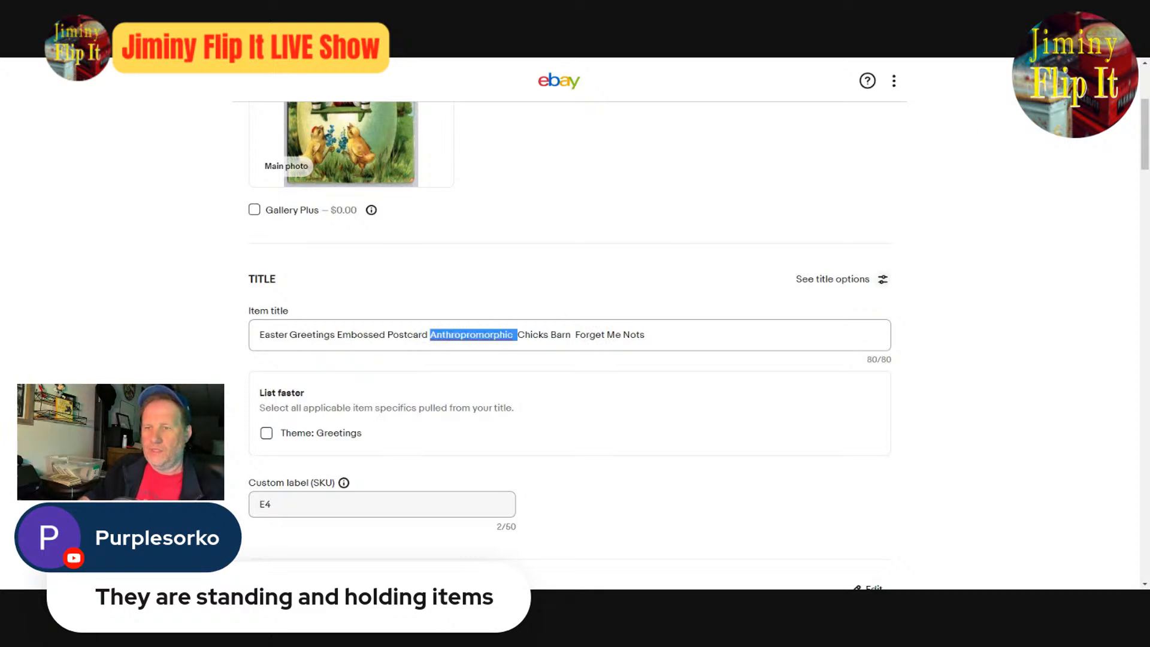
click(509, 349)
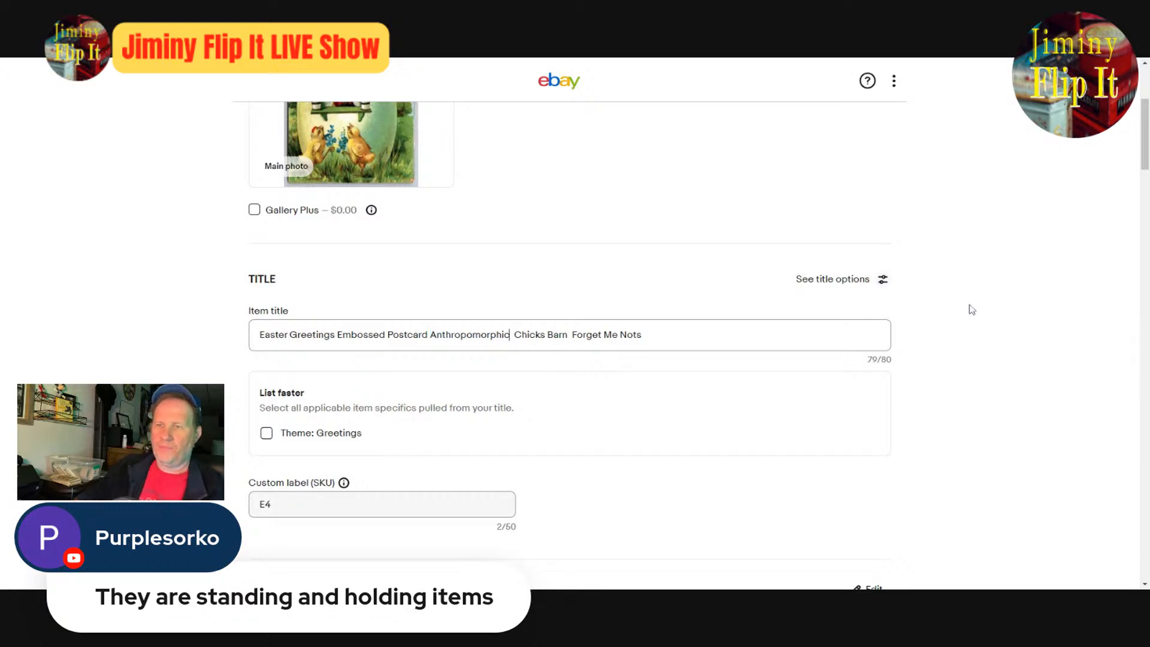
key(Delete)
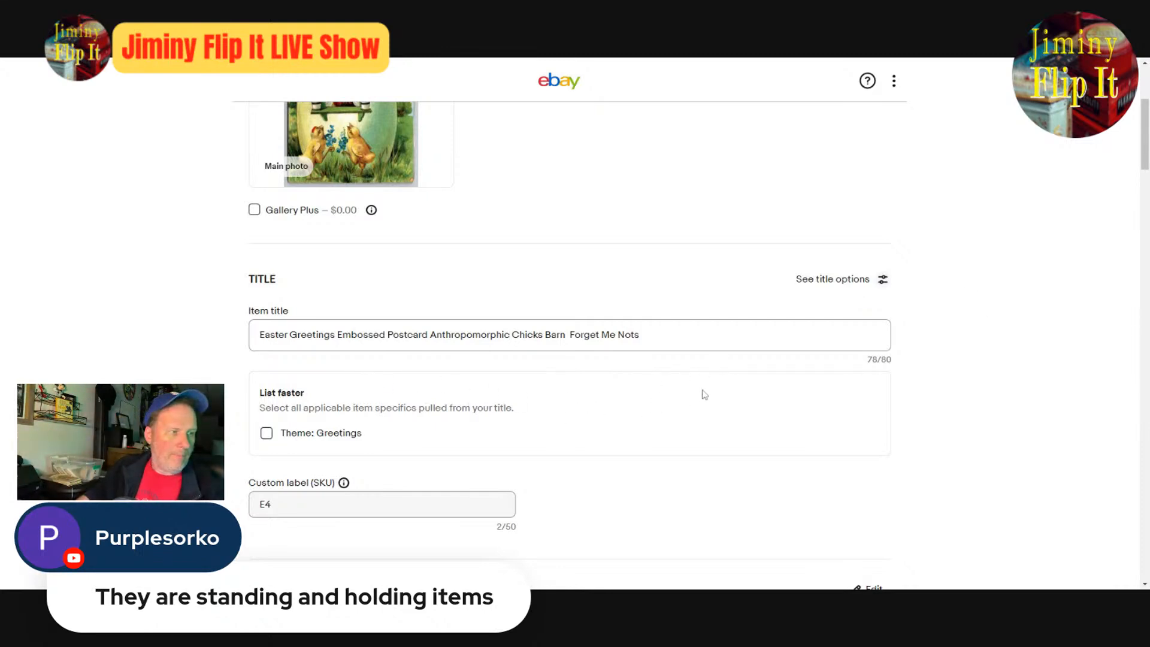
- Enlarge the main photo to check the egg house scene against the revised item title
scroll(719, 383, up, 4)
mouse_move(371, 358)
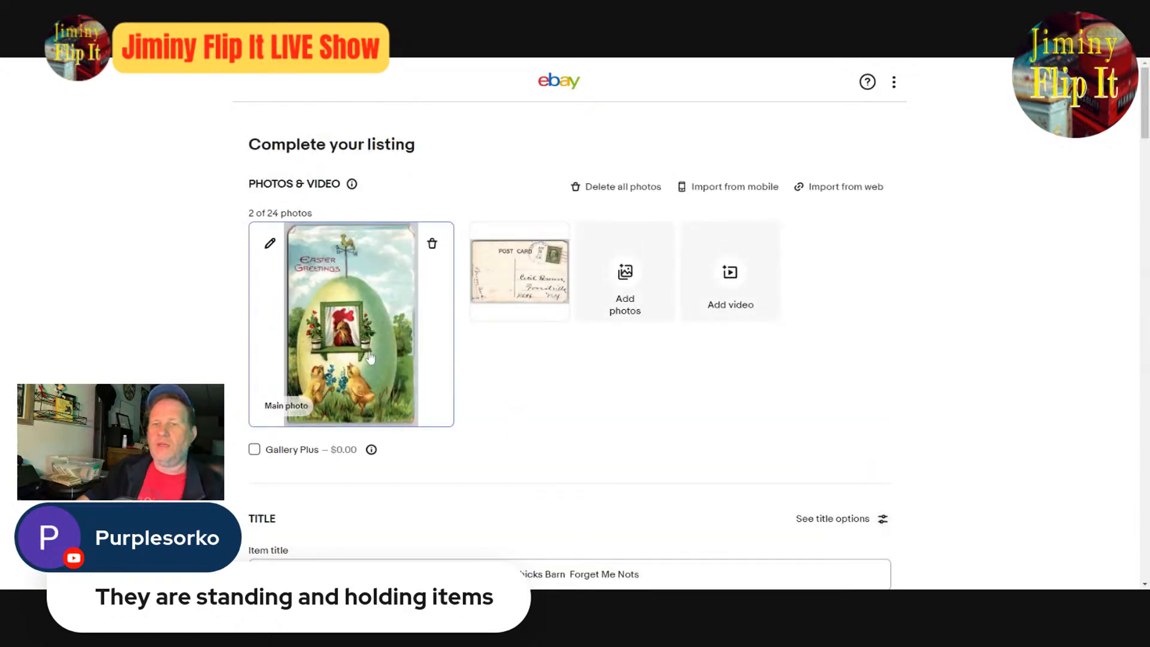
click(371, 358)
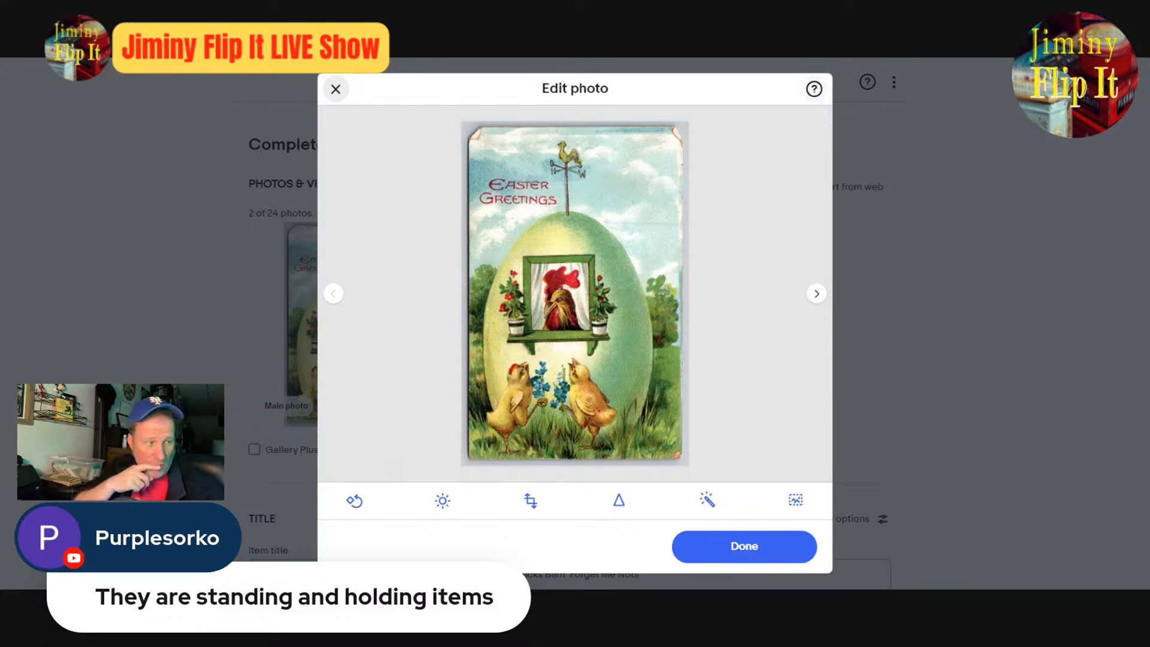
- Review the listing's title and item specifics, and compare them with the enlarged main photo of the egg house
click(728, 546)
scroll(705, 474, down, 4)
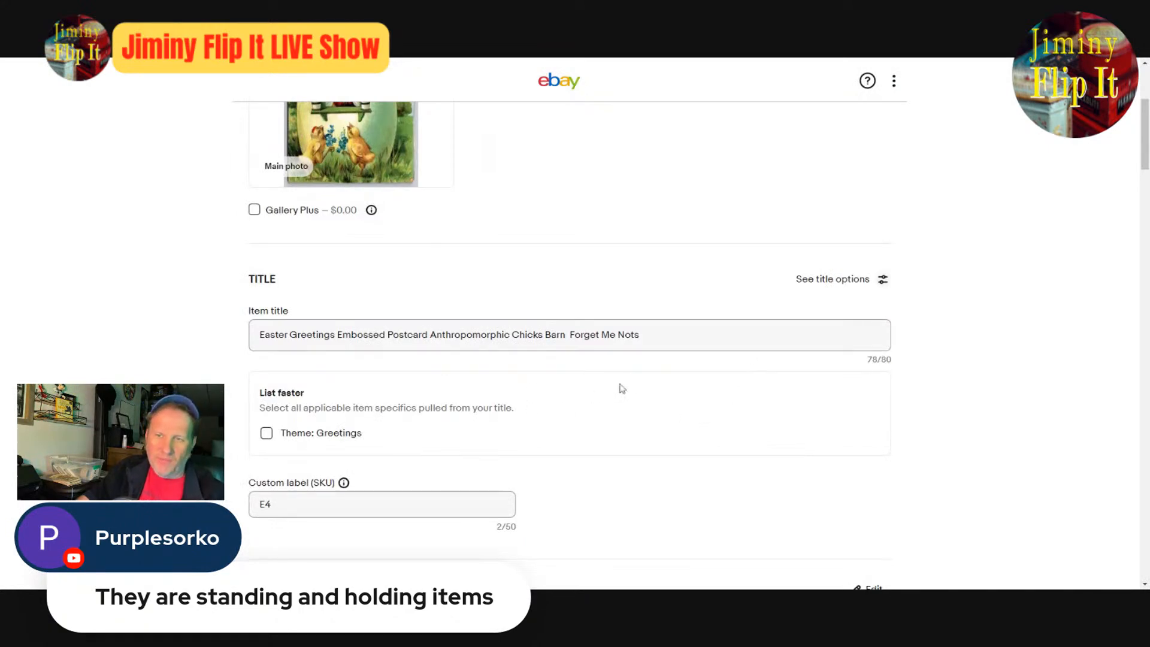
scroll(619, 388, down, 4)
scroll(586, 428, down, 4)
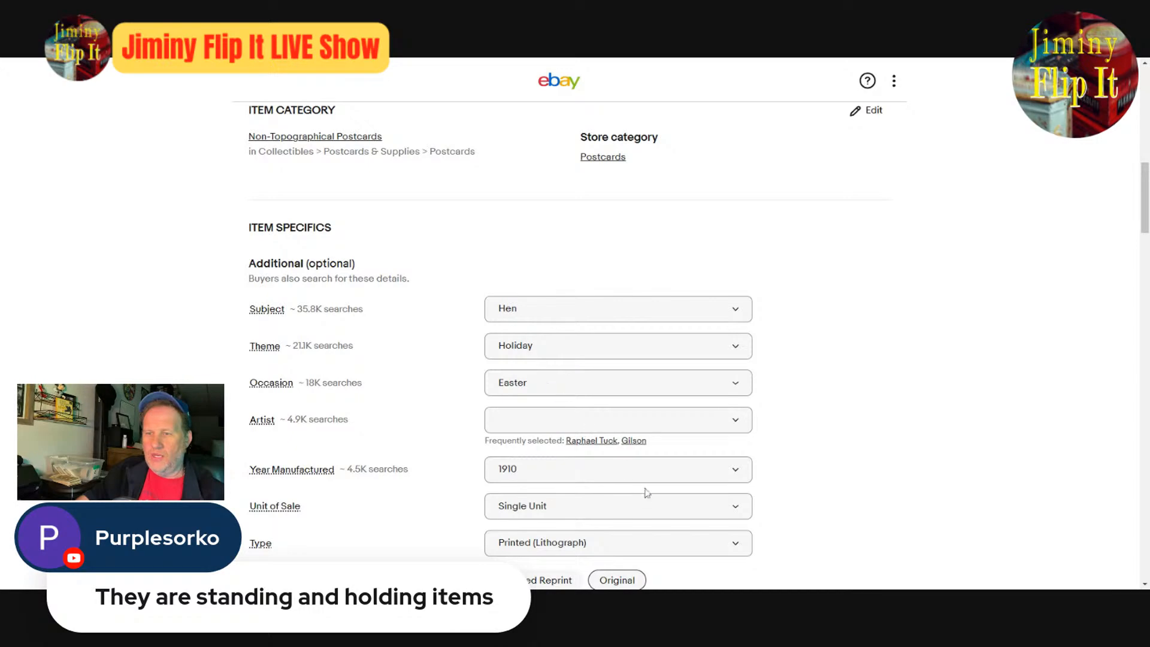
scroll(648, 495, down, 4)
scroll(665, 499, up, 15)
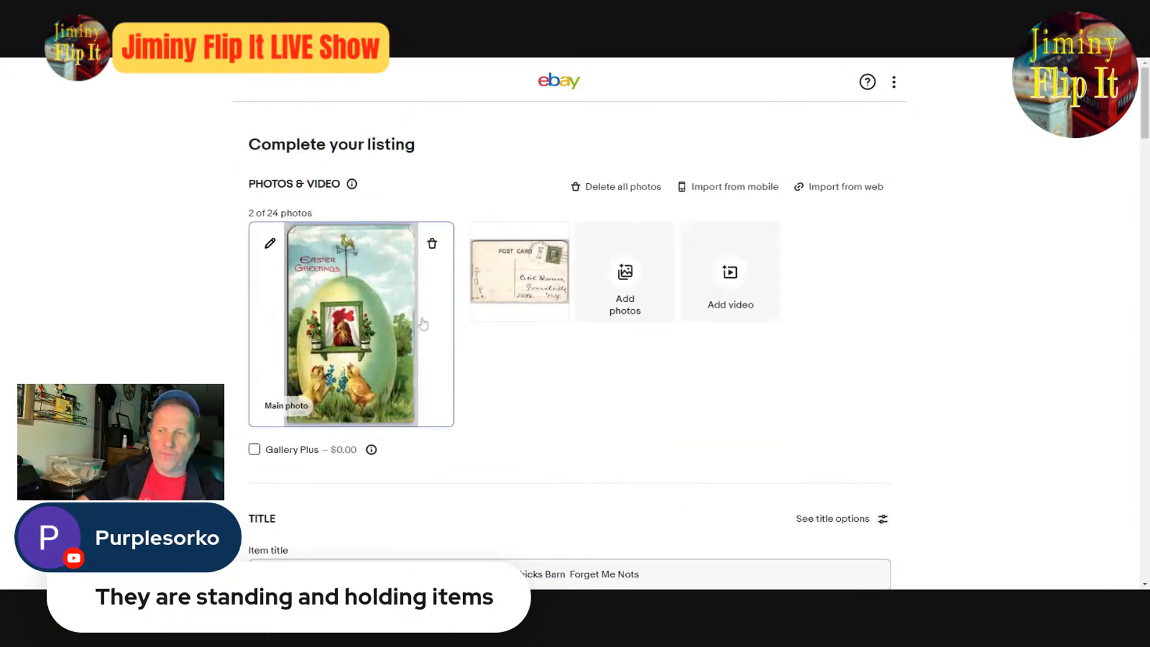
click(383, 304)
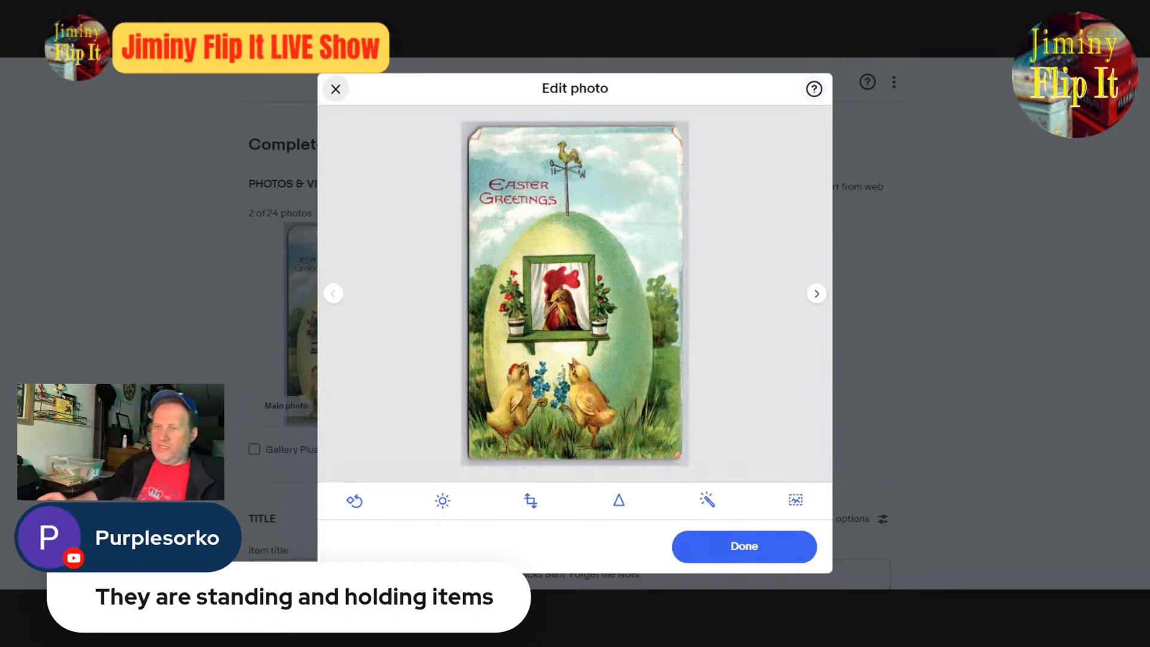
click(764, 543)
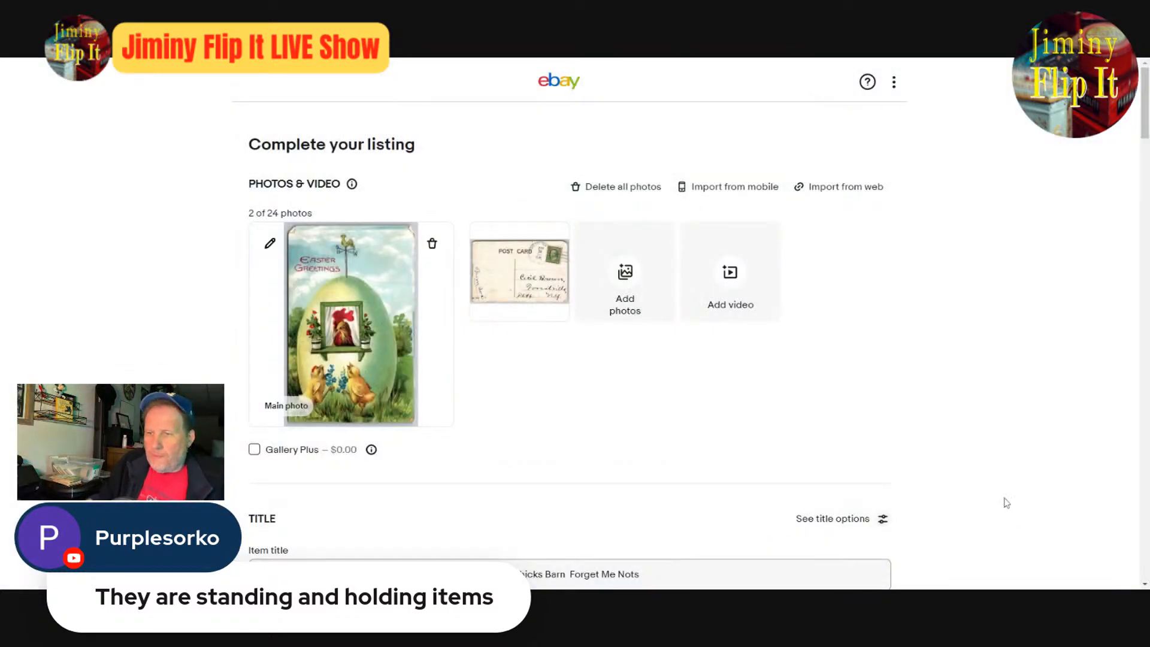
- Remove the extra space between "Barn" and "Forget Me Nots" in the item title
scroll(1005, 502, down, 8)
scroll(1057, 477, up, 4)
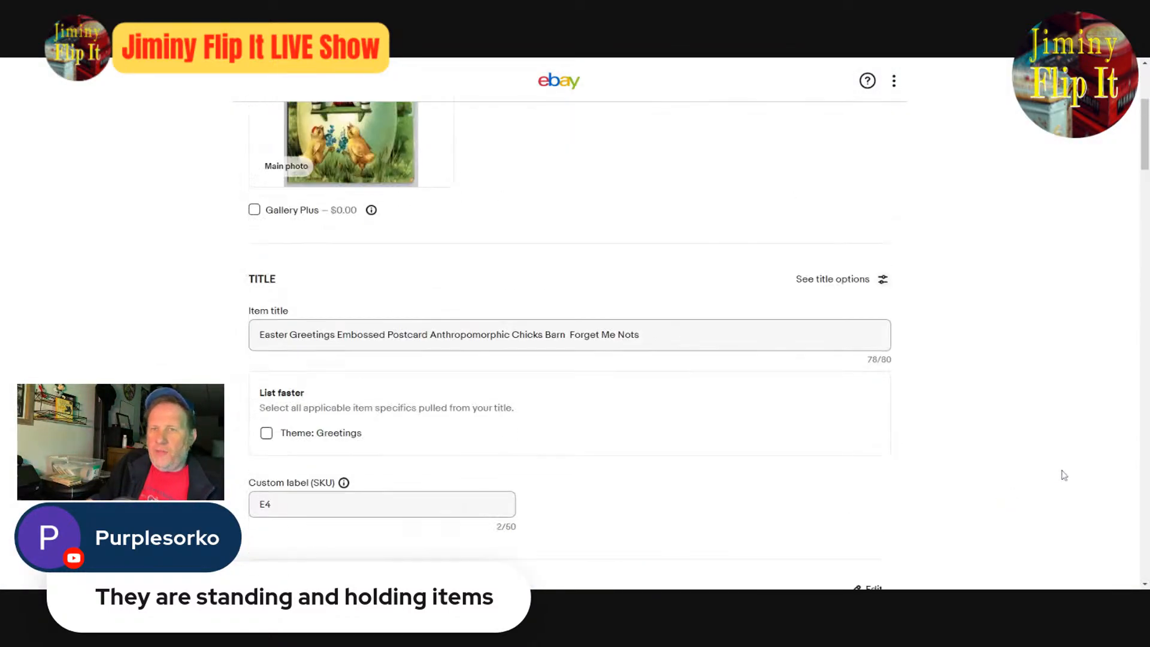
drag(1144, 136, 1144, 156)
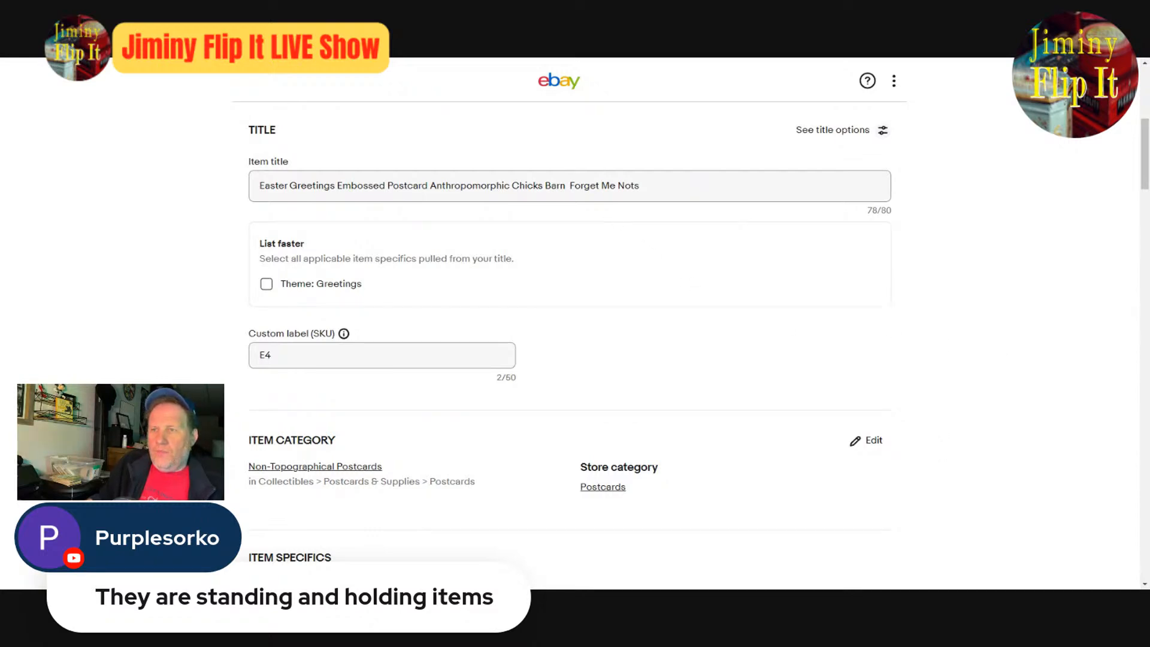
key(BackSpace)
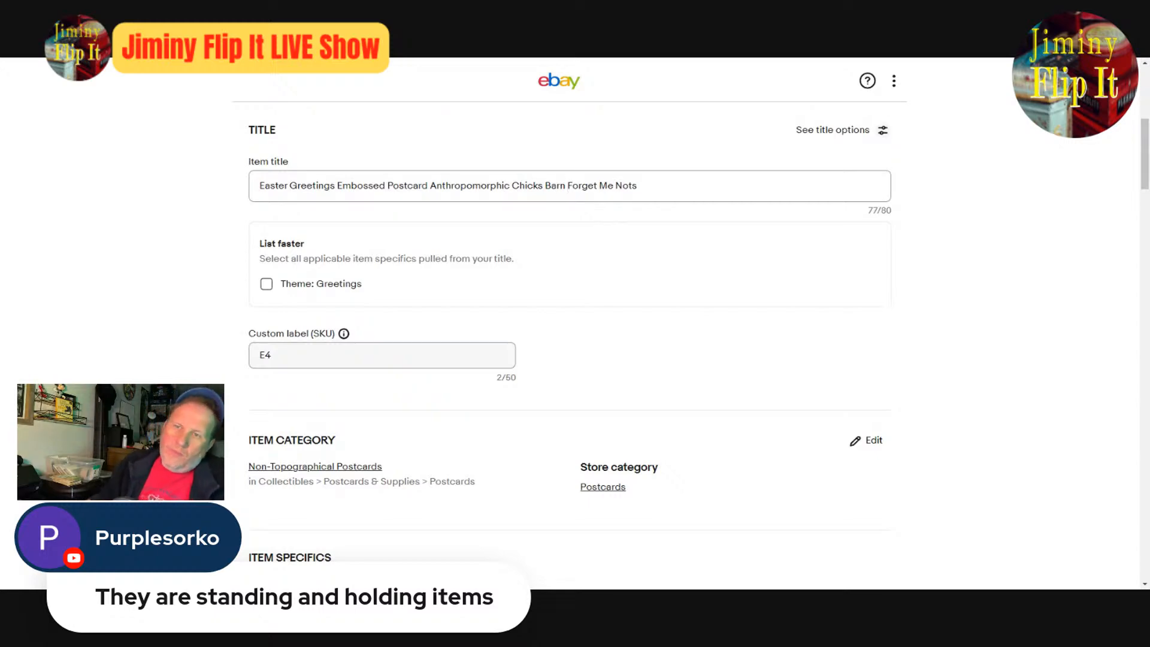
- Check the main photo at full size and delete "Greetings" from after "Easter" in the item title
scroll(1064, 461, up, 6)
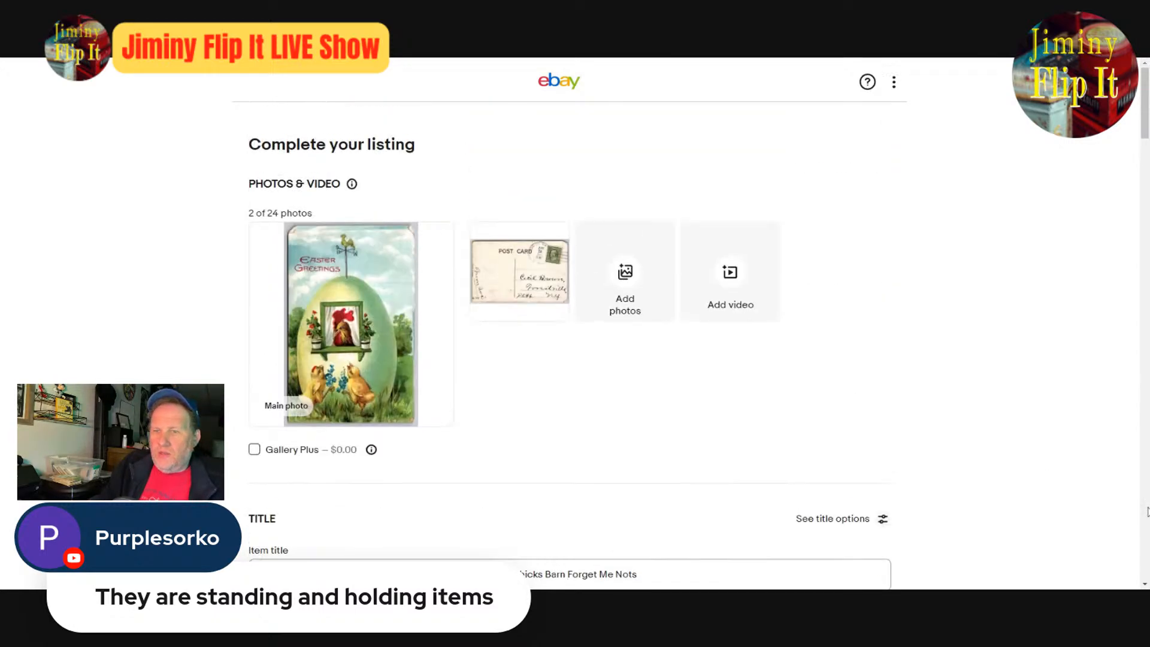
click(372, 348)
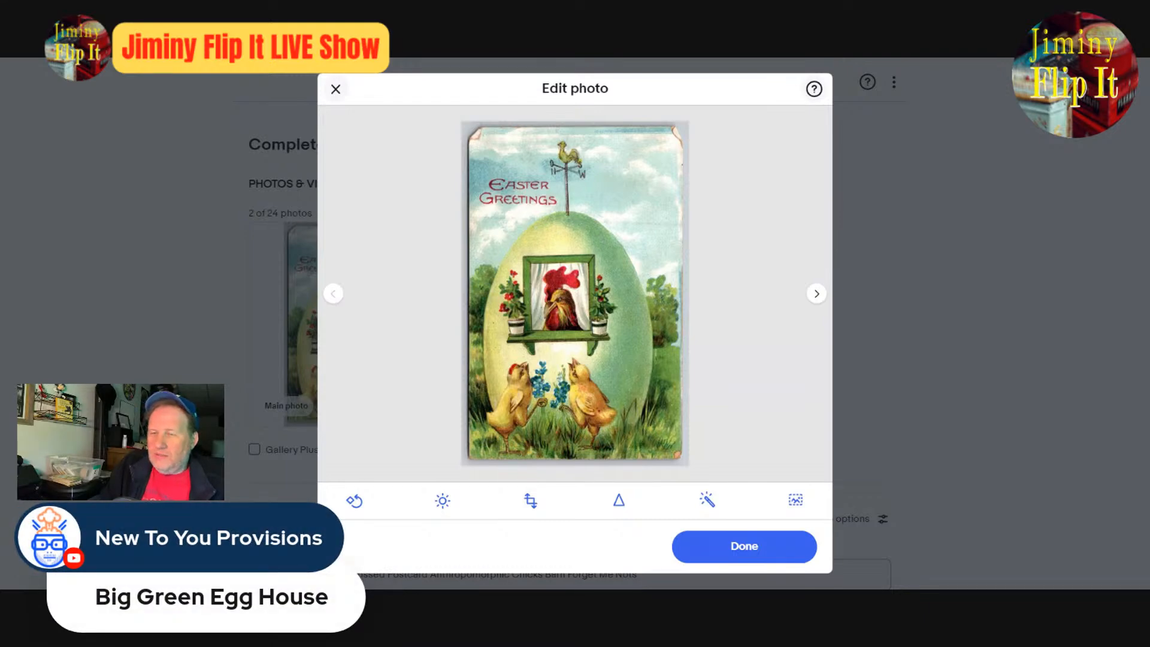
click(702, 538)
scroll(621, 457, down, 4)
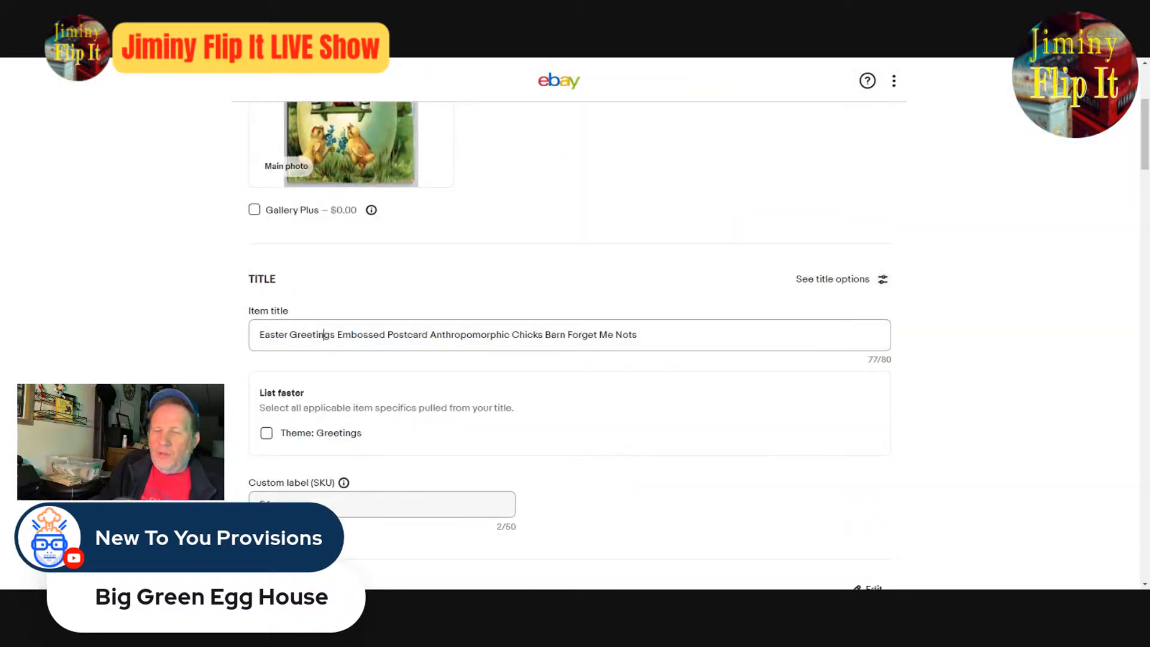
double_click(313, 334)
key(BackSpace)
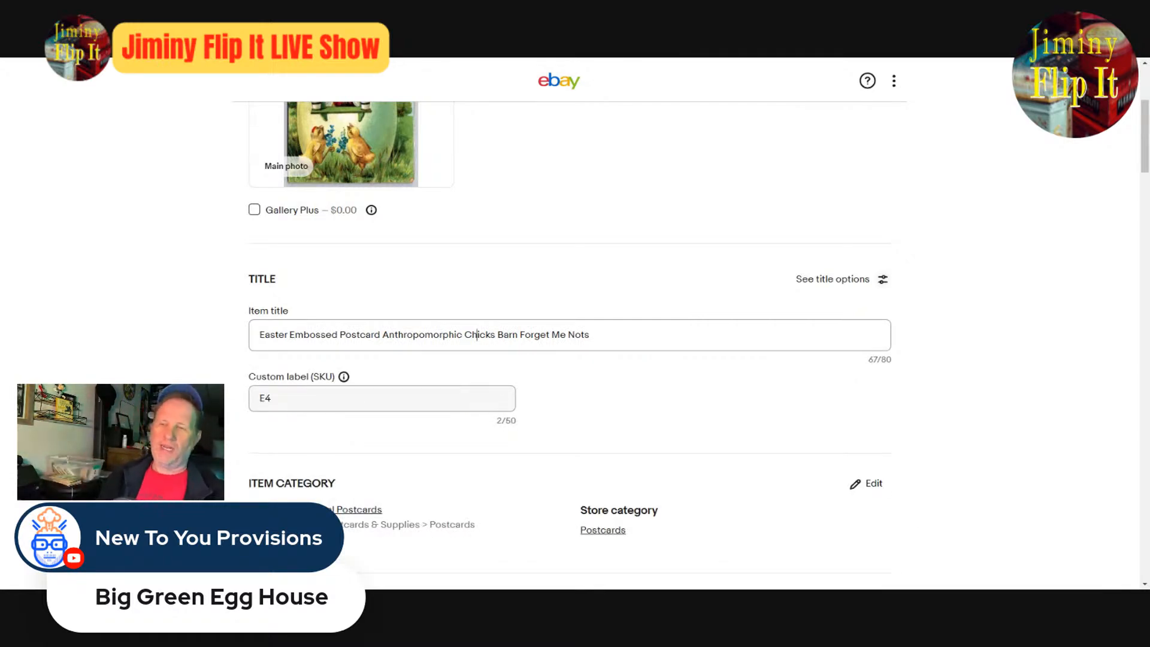
- Insert "Egg House" between "Anthropomorphic" and "Chicks" in the item title
text(Egg Hous)
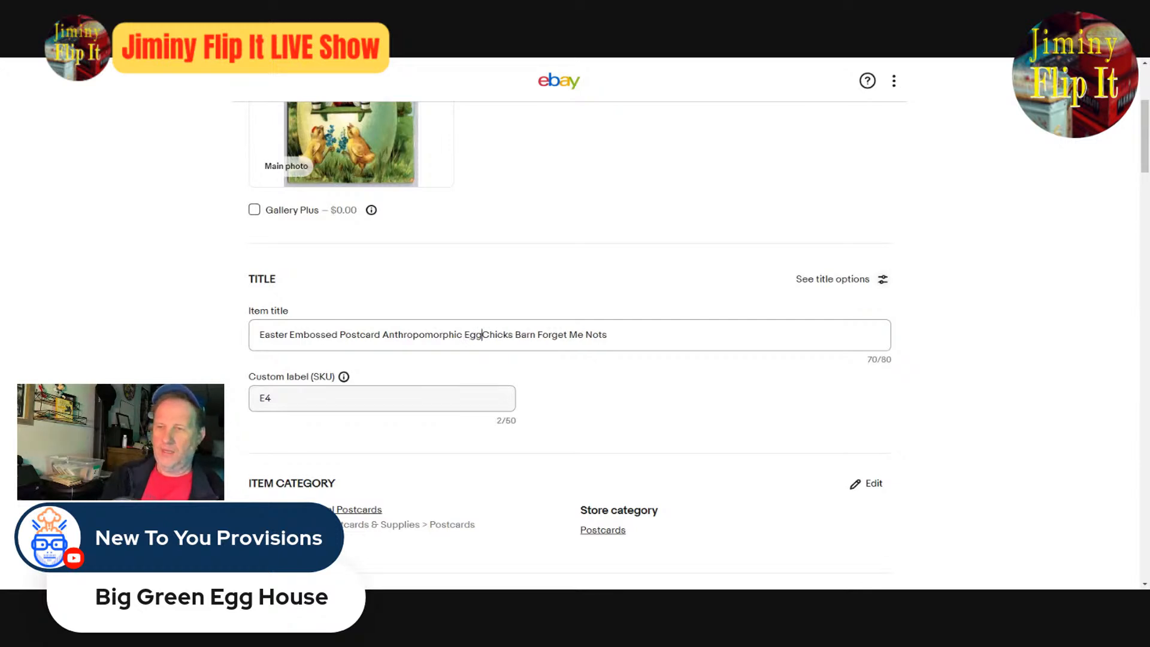
text(e)
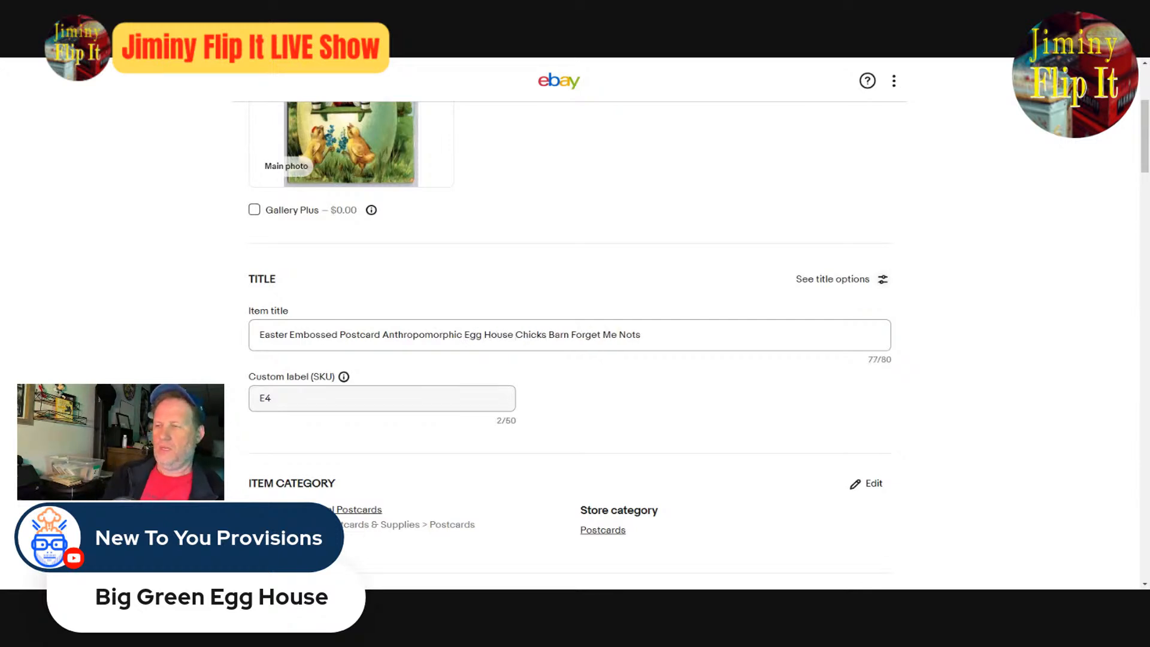
key(ctrl+Left)
key(ctrl+Left)
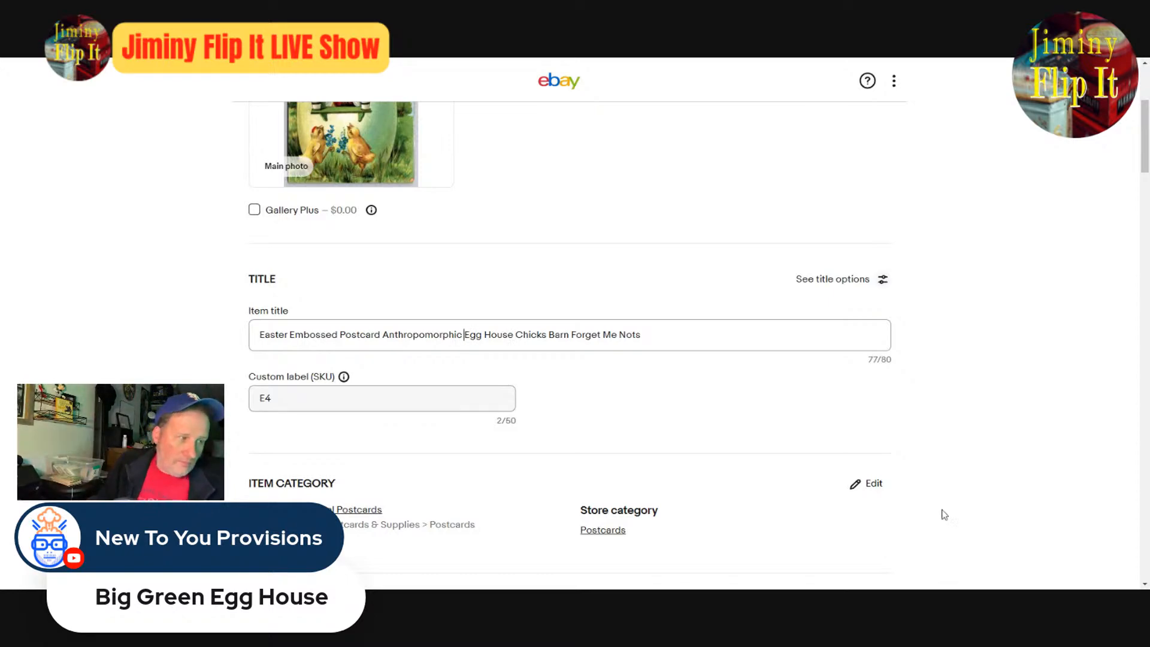
- Review the listing's photos, title, item specifics, description, pricing and shipping before publishing
scroll(586, 462, up, 4)
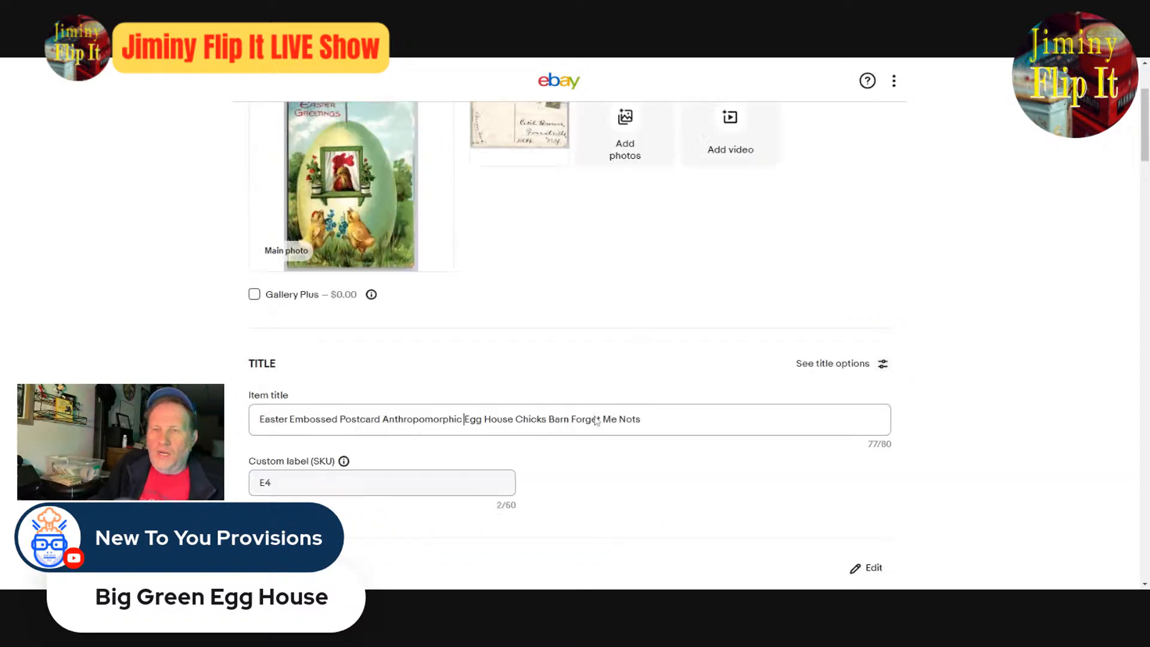
scroll(885, 418, down, 8)
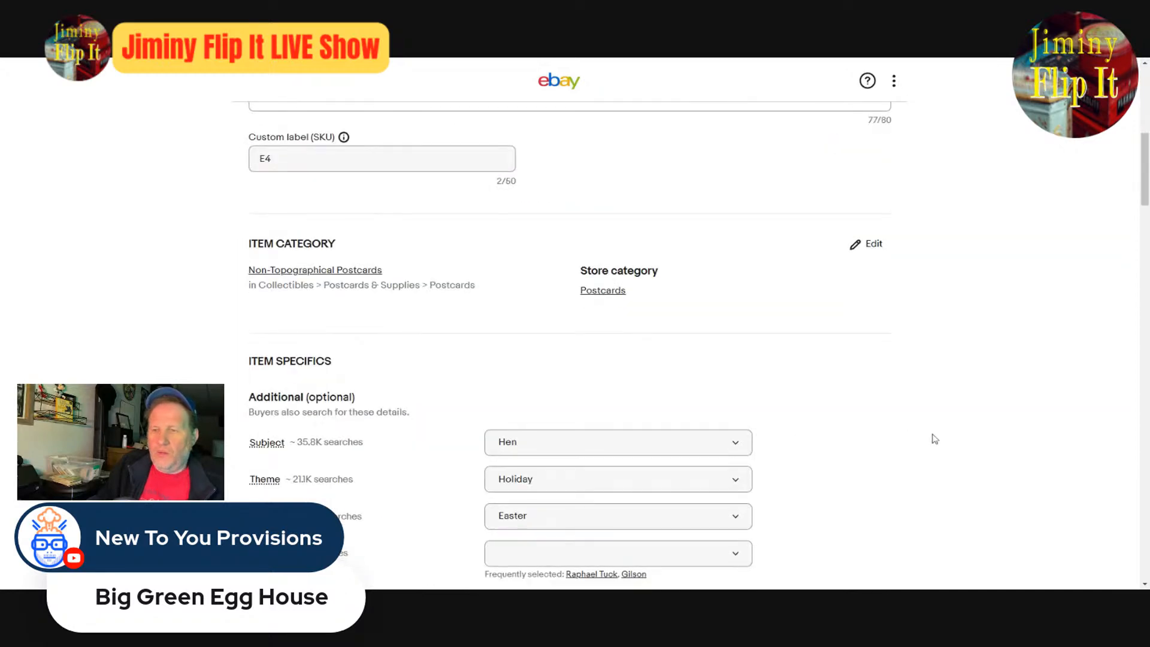
scroll(936, 441, down, 15)
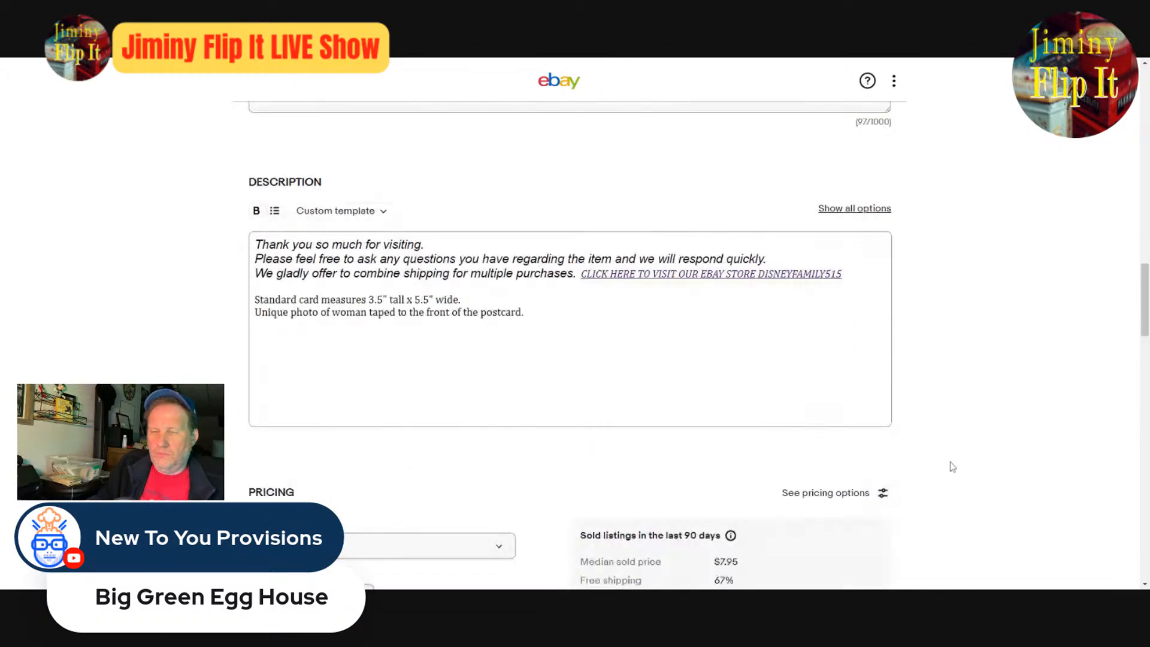
scroll(971, 476, down, 12)
scroll(973, 478, up, 3)
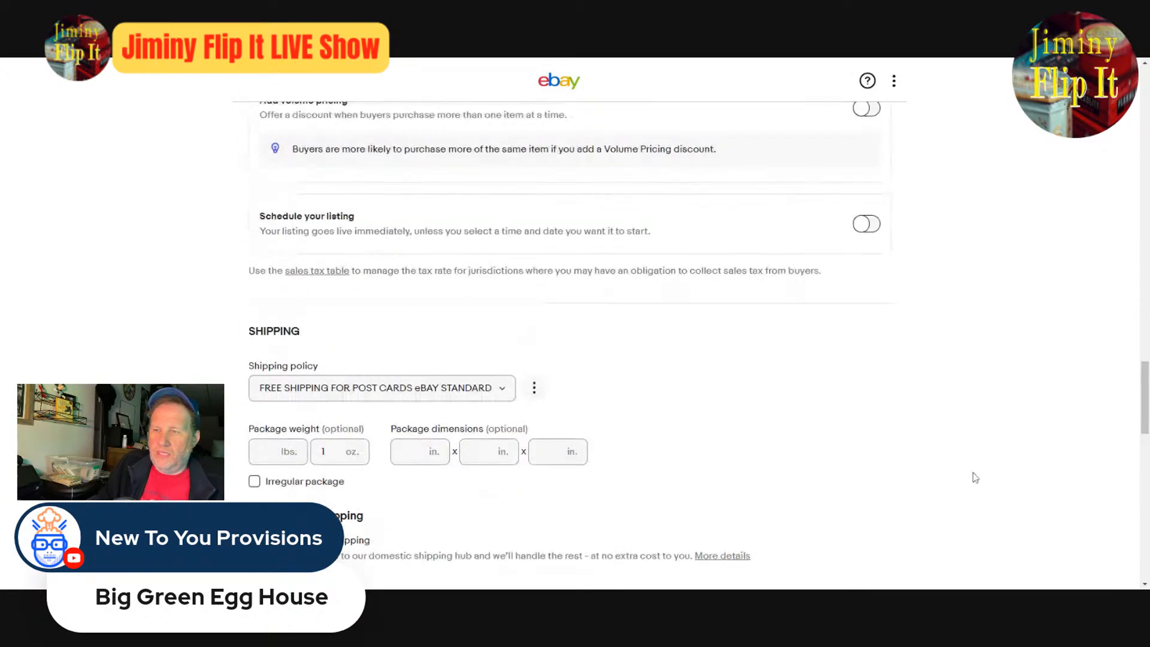
scroll(976, 478, up, 20)
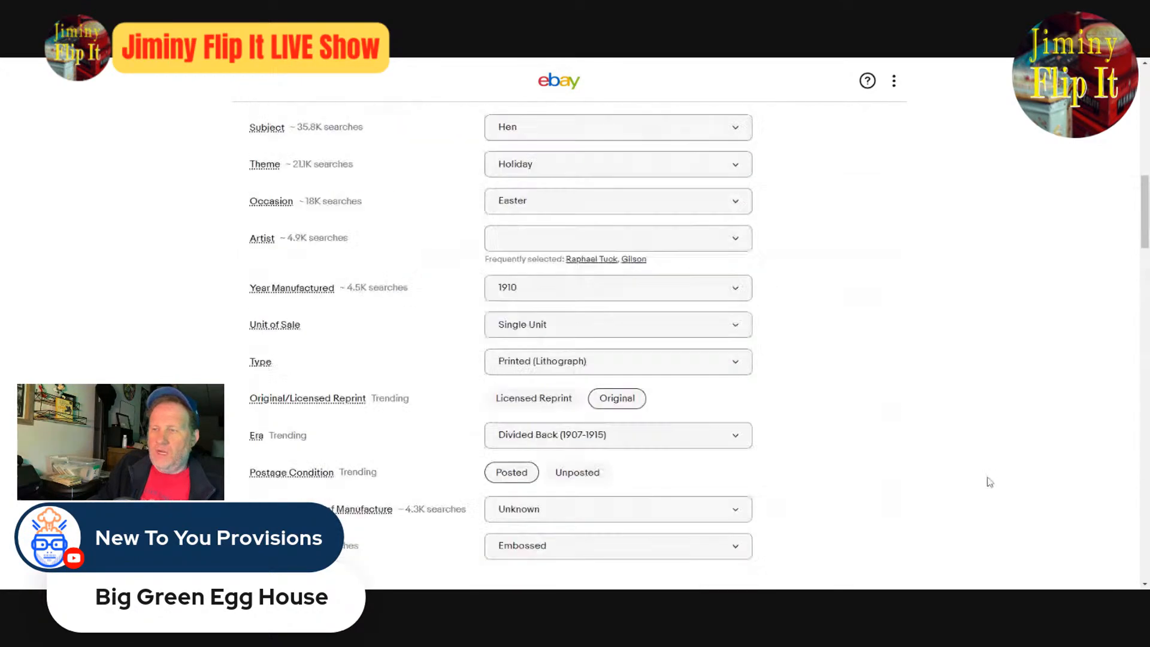
scroll(989, 481, down, 15)
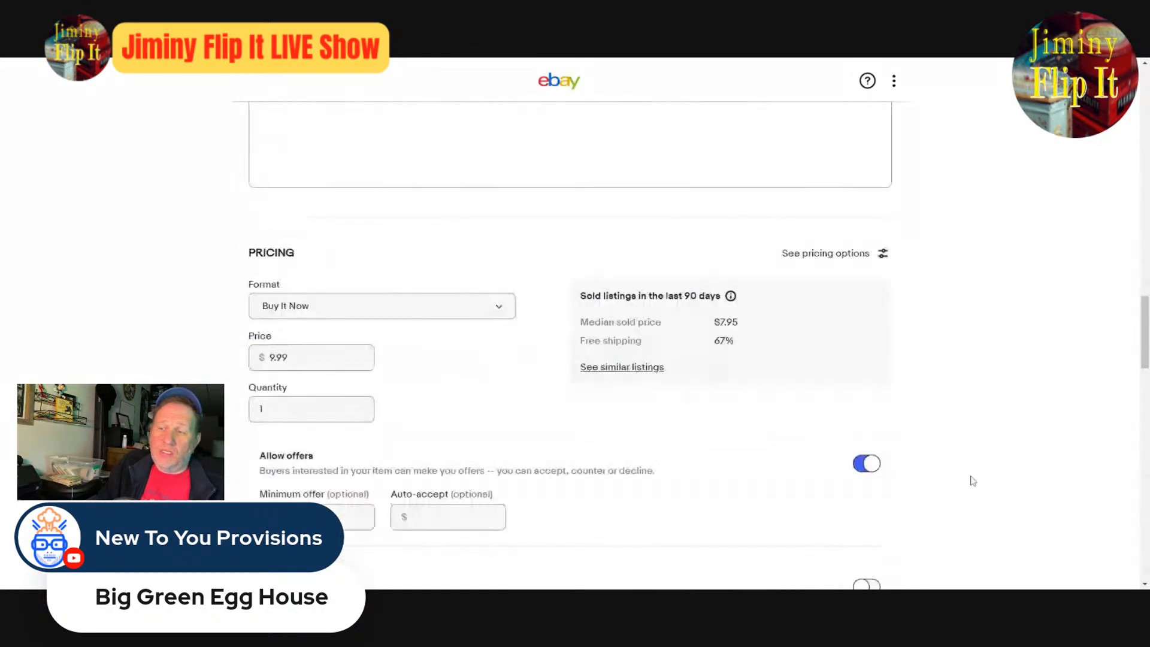
scroll(977, 481, up, 8)
scroll(971, 481, up, 10)
scroll(604, 509, down, 4)
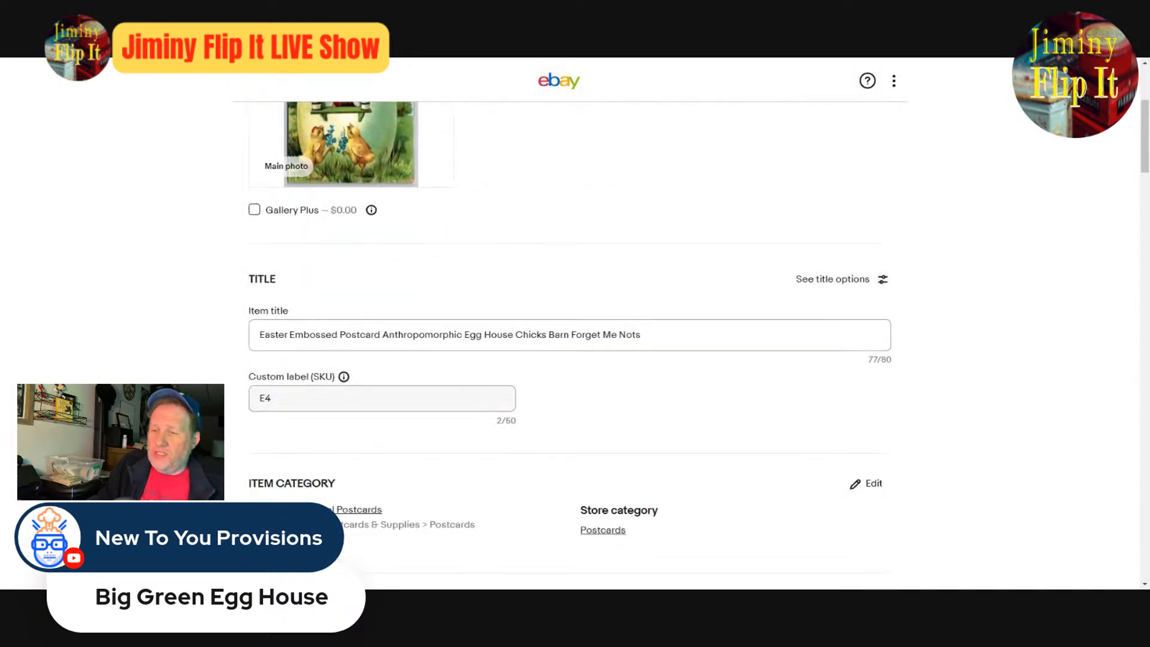
- Publish the finished egg house Easter postcard listing
drag(641, 334, 258, 365)
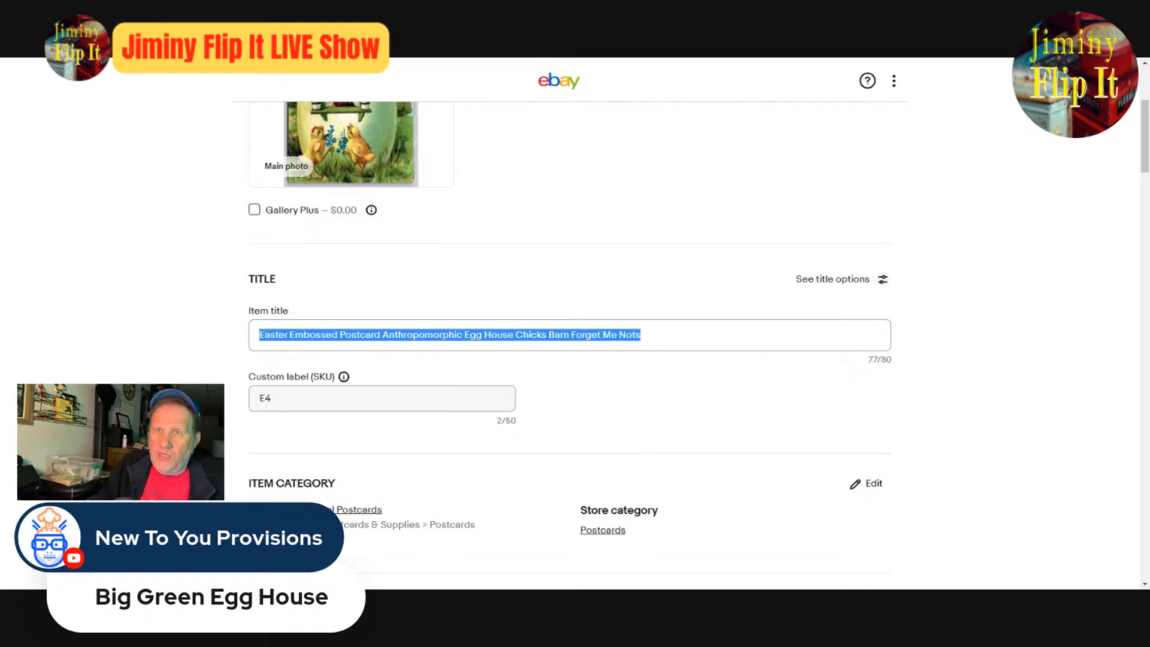
key(alt+Tab)
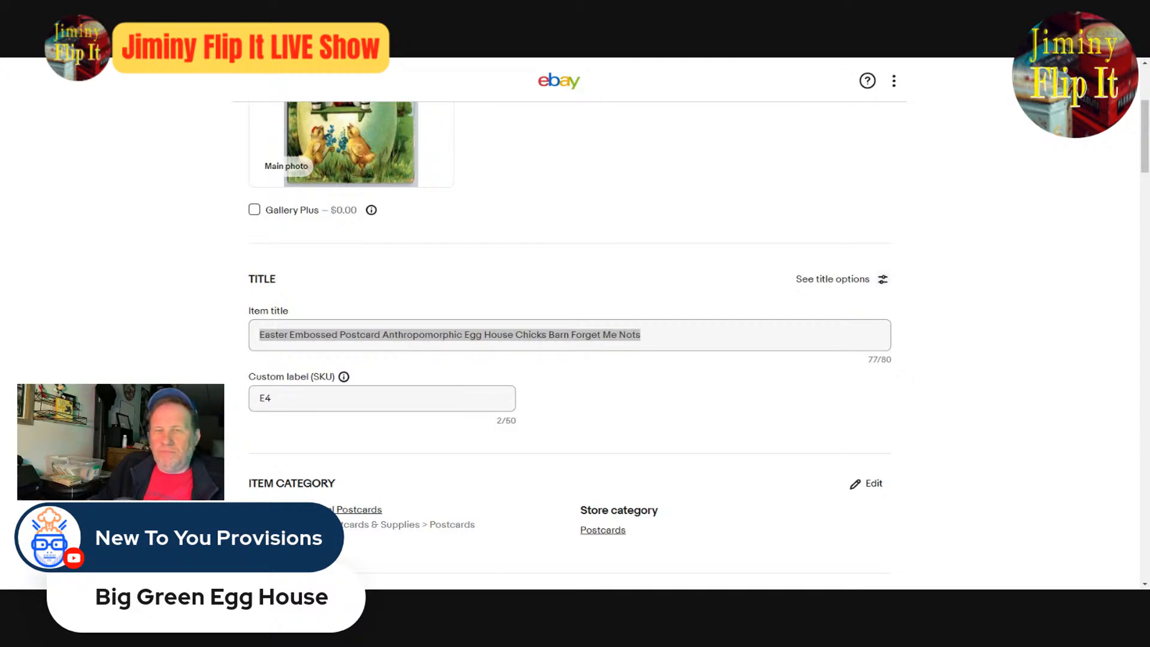
click(758, 392)
scroll(764, 389, down, 20)
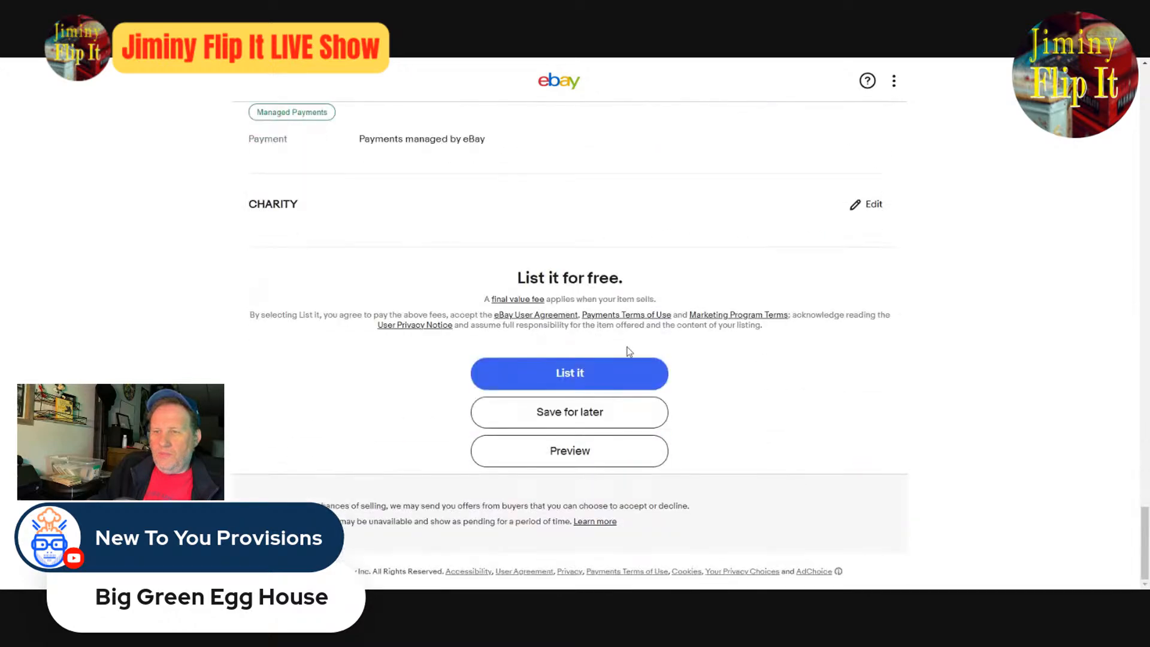
click(580, 380)
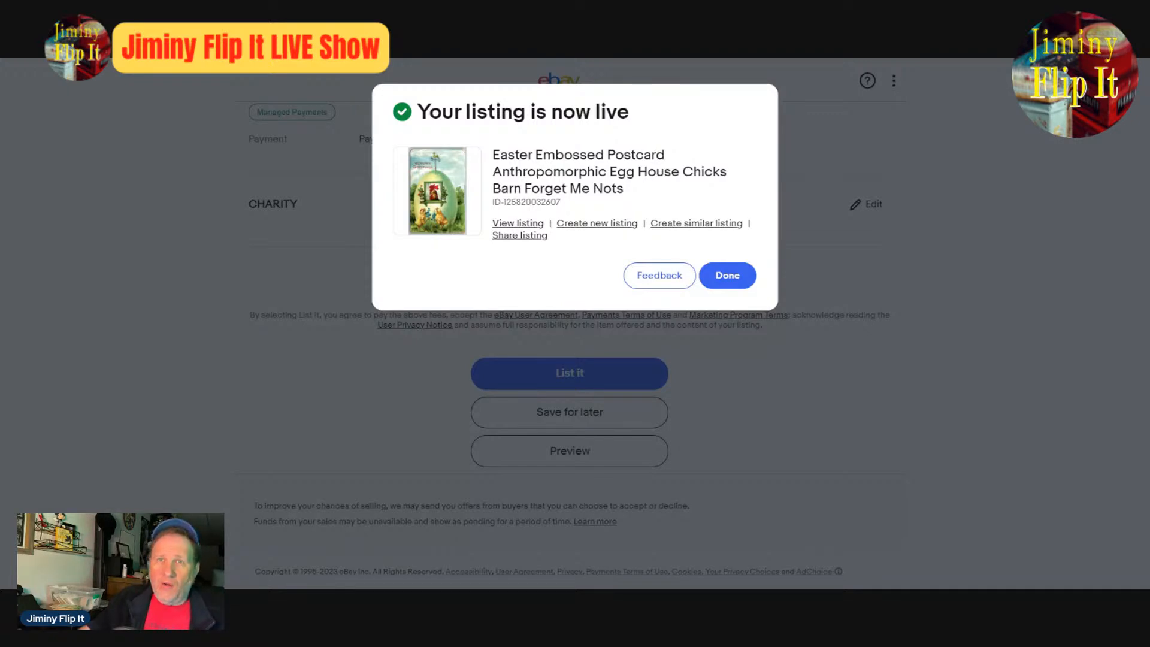
- Create a similar listing from the published egg house postcard and delete both of its existing photos
click(695, 229)
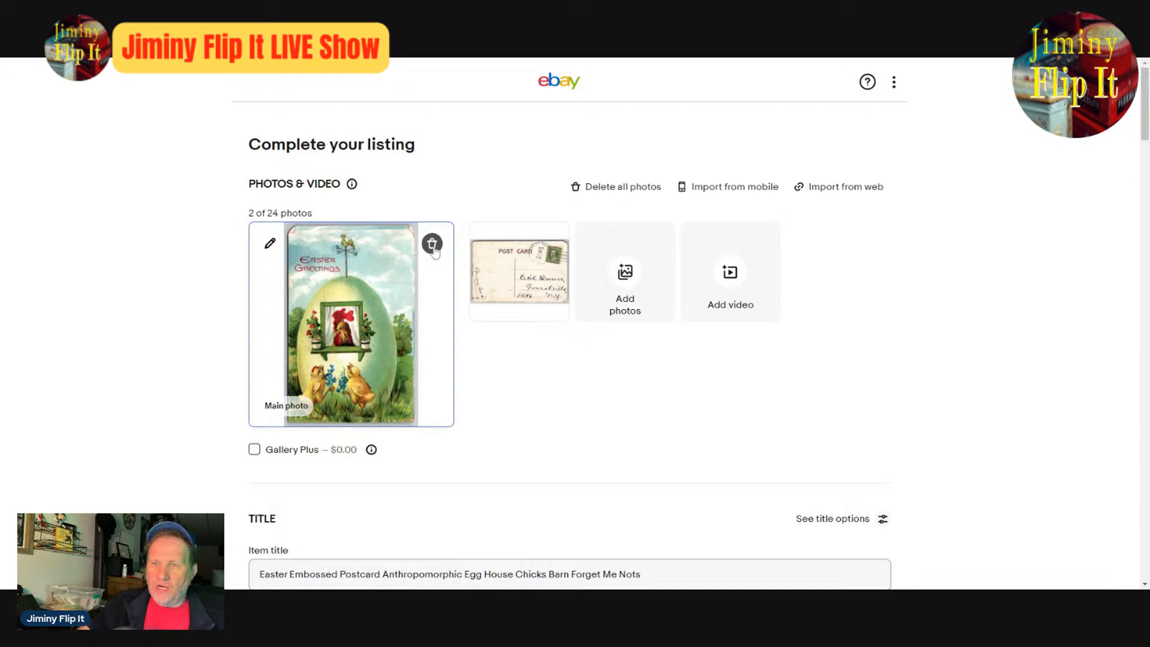
click(432, 245)
click(432, 244)
scroll(634, 411, down, 4)
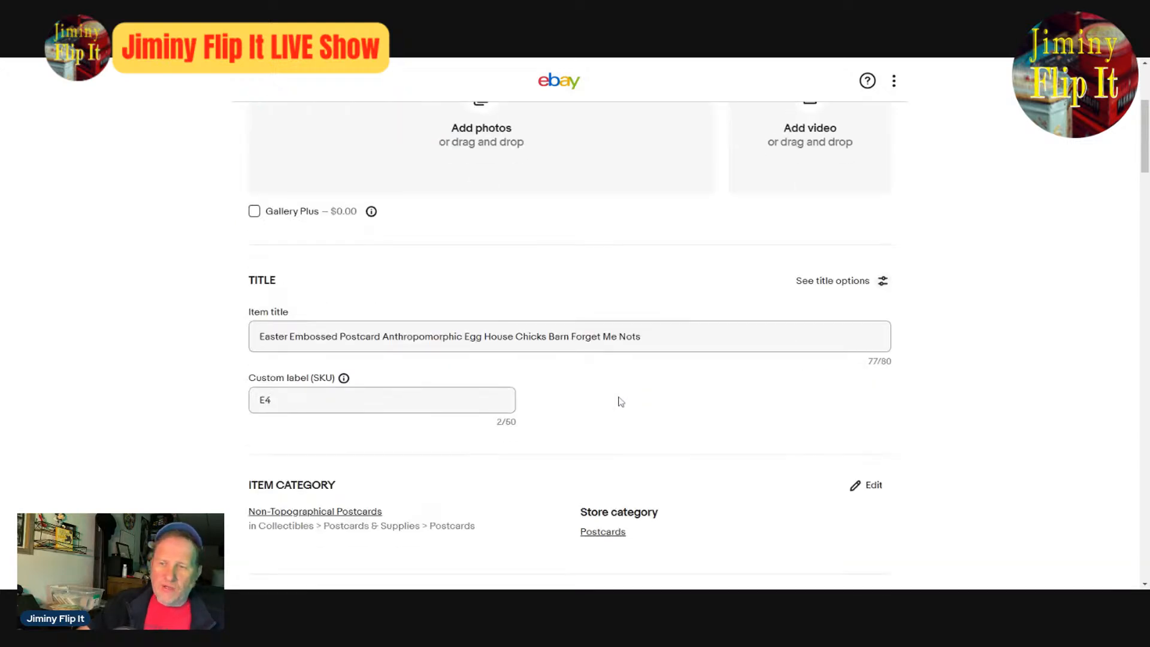
scroll(515, 388, up, 4)
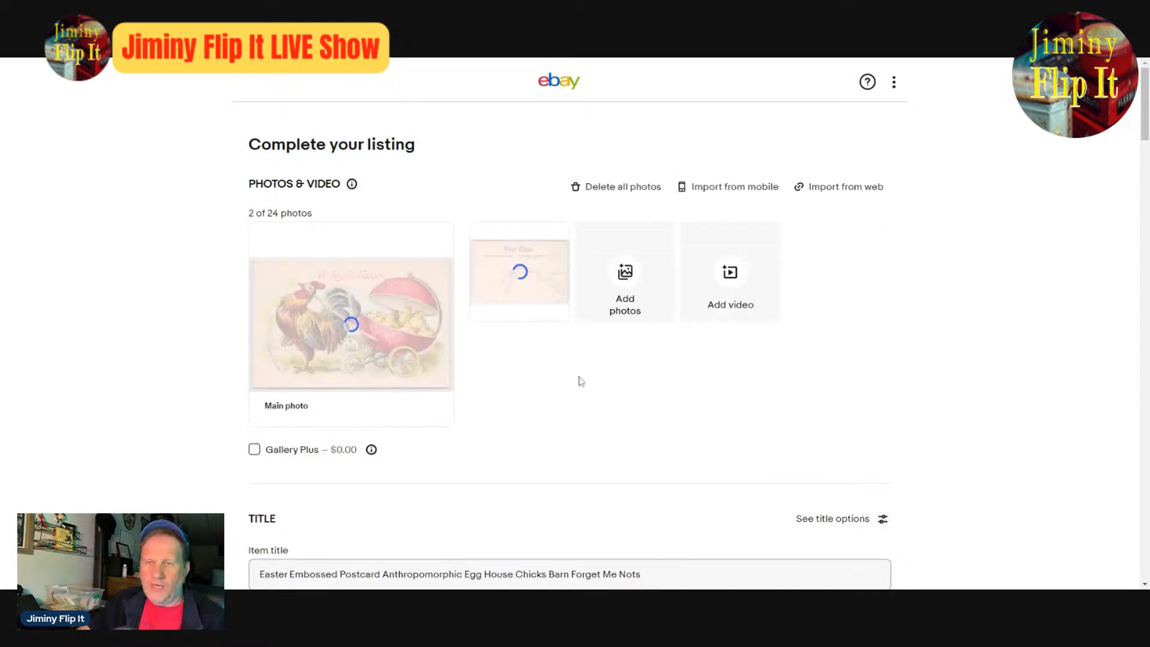
- Enlarge the front and back photos of the "A Joyful Easter" rooster postcard to inspect both sides
click(381, 334)
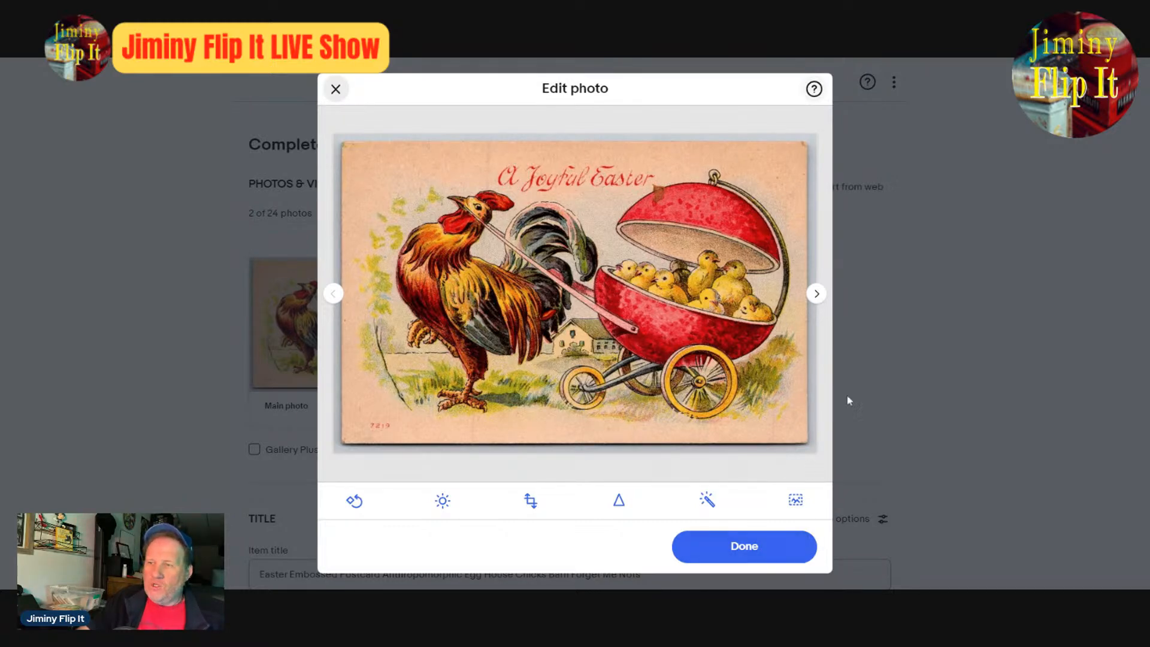
click(815, 297)
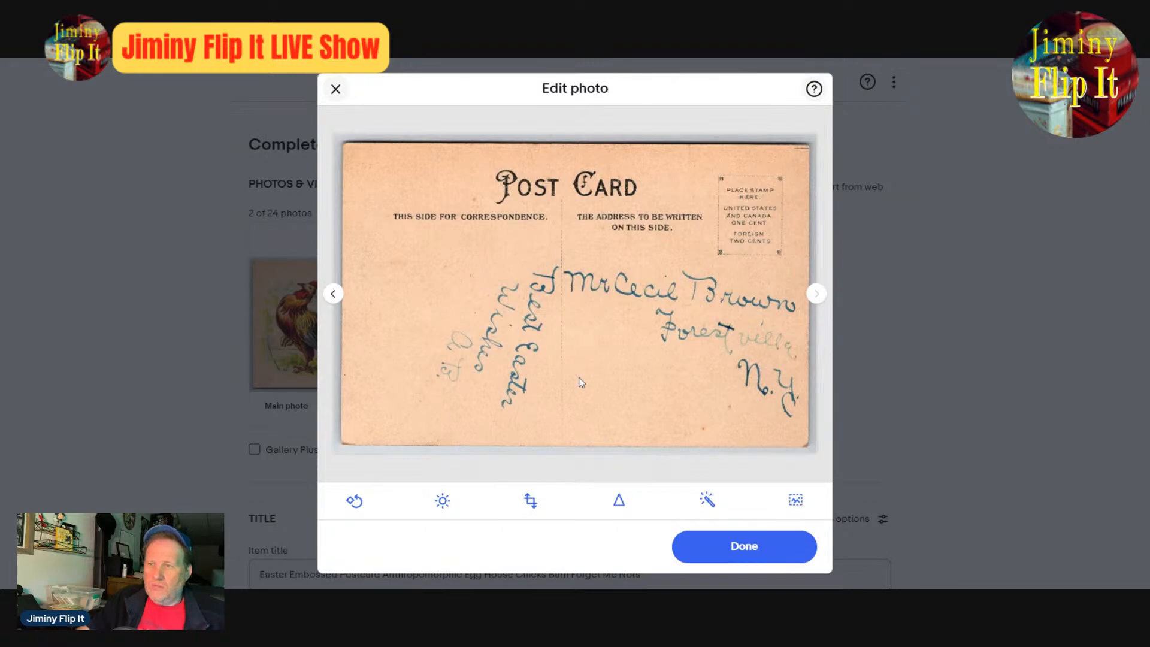
click(767, 553)
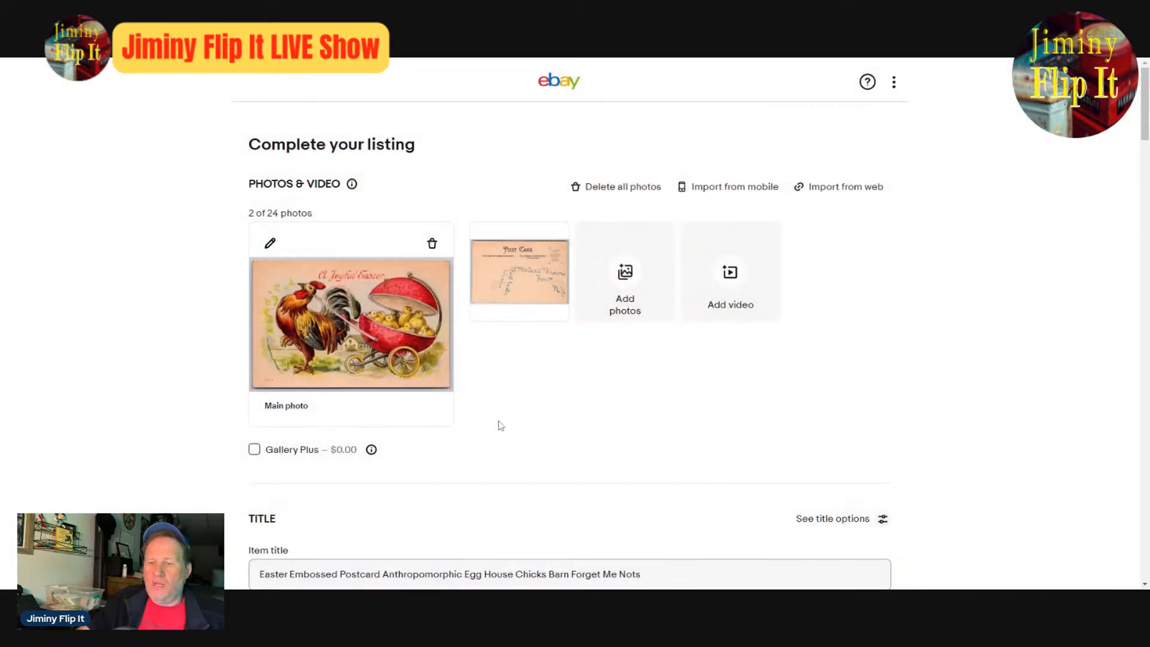
- Remove "Embossed" from the item title and add "A Joyful" before "Easter"
double_click(314, 574)
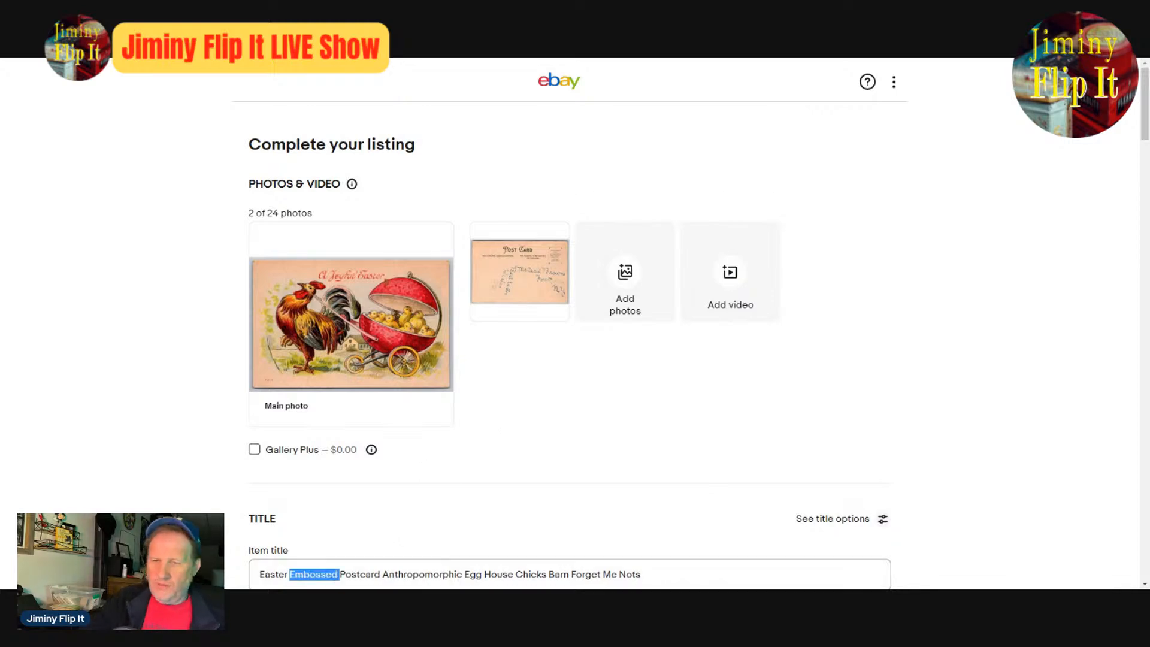
key(BackSpace)
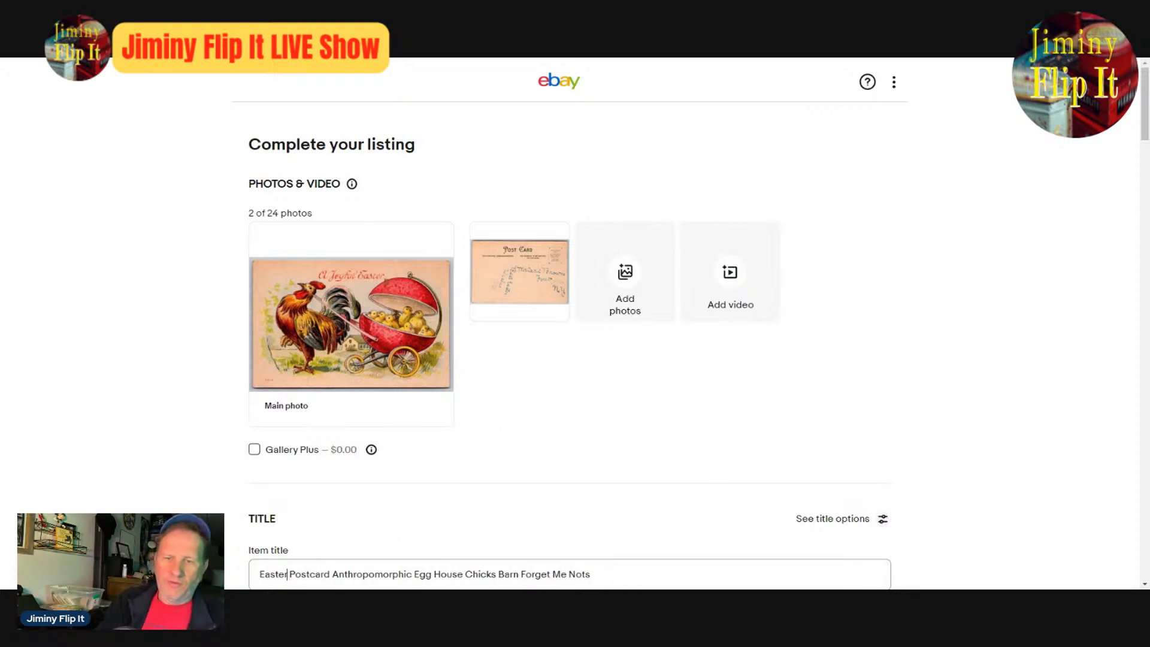
text(A Joyfu)
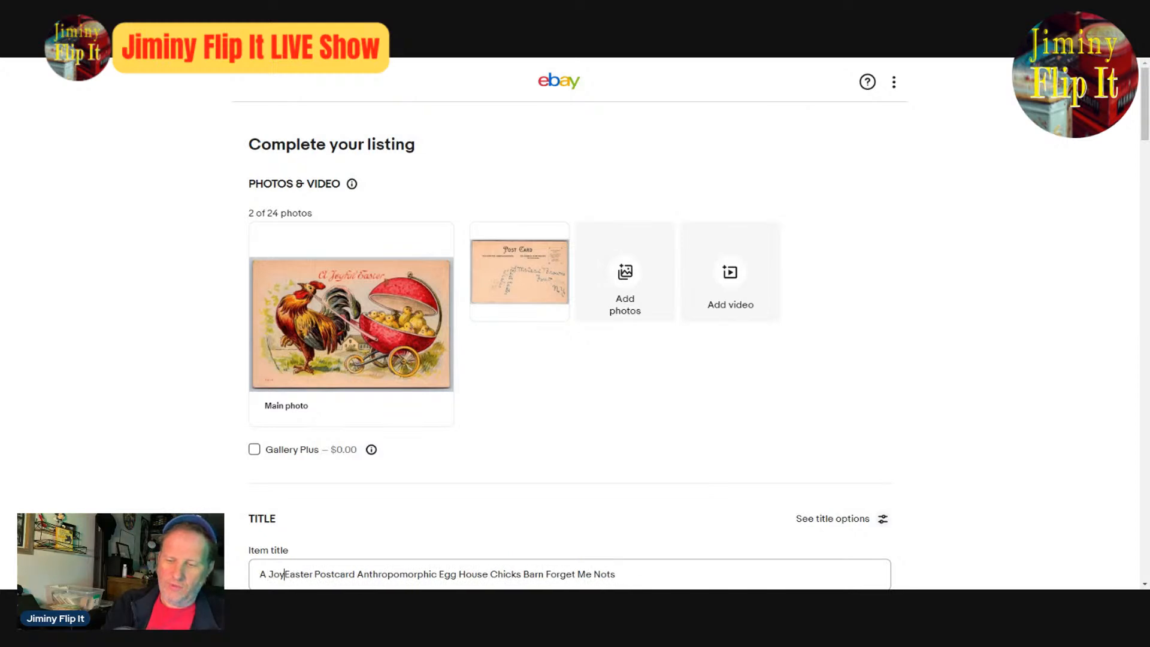
text(l)
- Delete "Egg House" and "Barn Forget Me Nots" from the item title, keeping "Chicks"
key(Right)
key(Right)
key(Right)
key(Right)
key(Right)
key(Right)
key(Right)
key(Right)
key(Right)
key(Right)
key(Right)
key(Right)
key(Right)
key(Right)
key(Right)
key(Right)
key(Right)
key(Right)
key(Right)
key(Right)
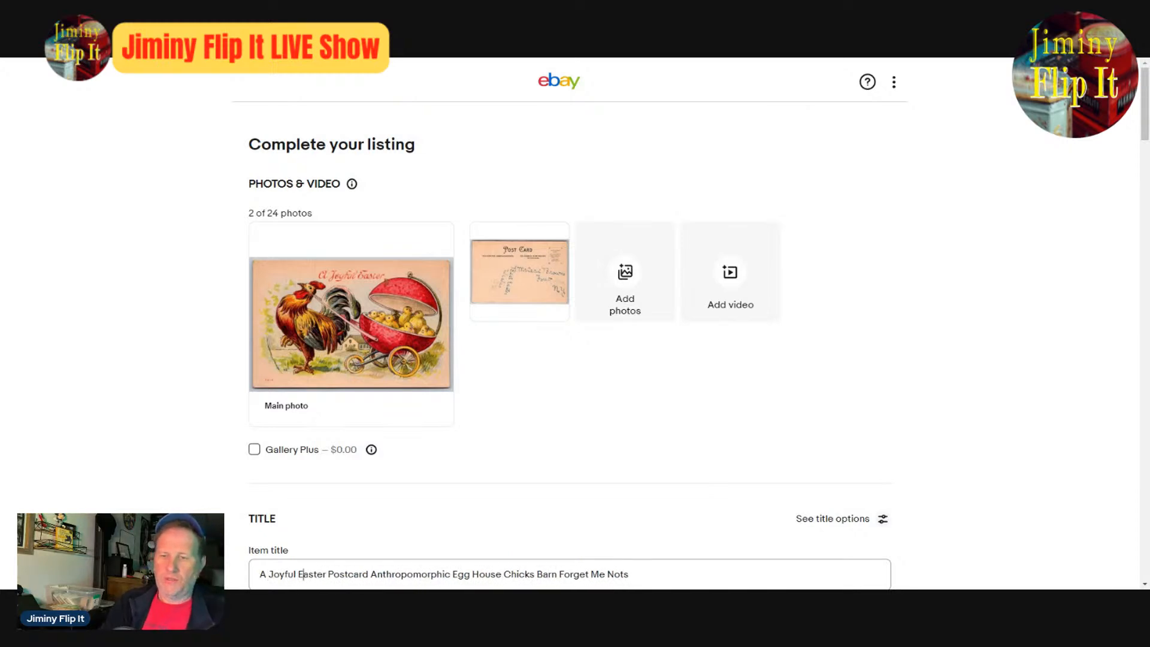
key(Right)
key(Right)
key(Right)
key(Right)
key(Right)
key(Right)
key(Right)
key(Right)
key(Right)
key(Right)
key(Right)
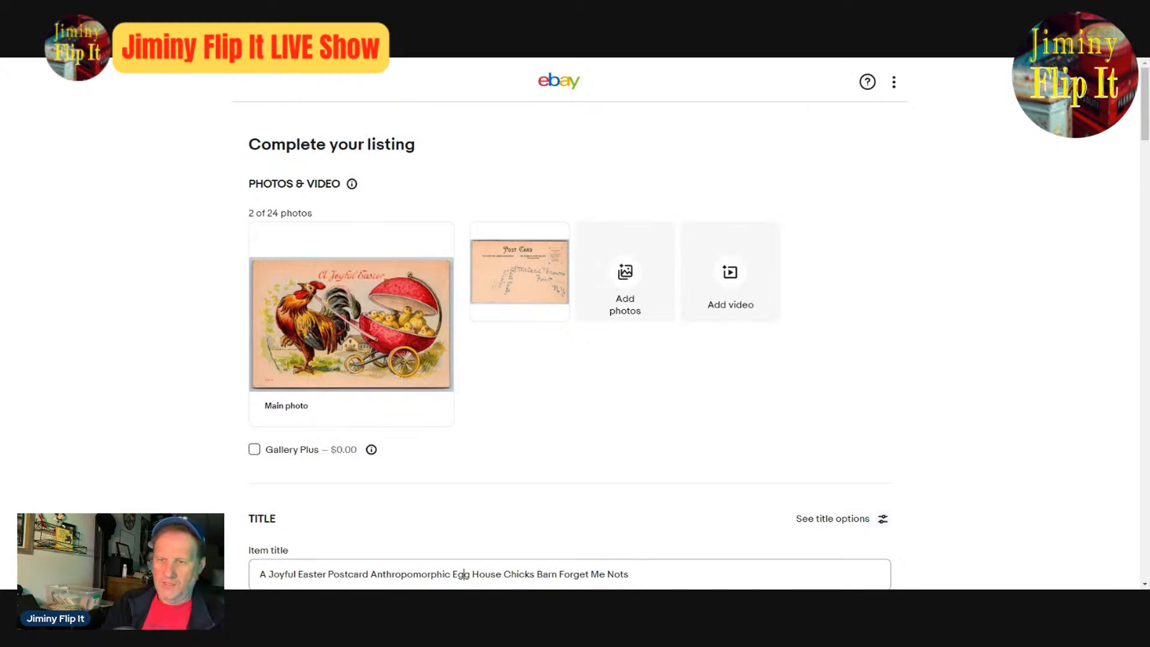
key(BackSpace)
key(Delete)
key(Delete)
key(Delete)
key(Delete)
key(Delete)
key(Delete)
key(Delete)
key(Delete)
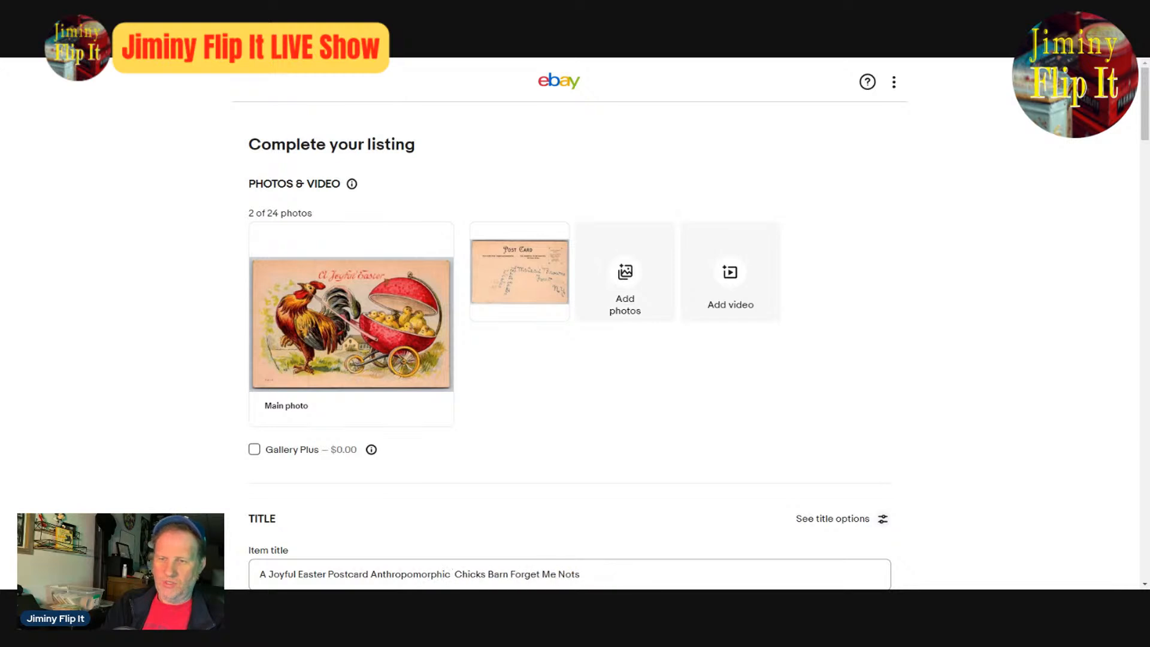
key(Right)
key(Right)
key(Right)
key(Right)
key(Right)
key(Right)
key(Right)
key(Delete)
key(Delete)
key(Delete)
key(Delete)
key(Delete)
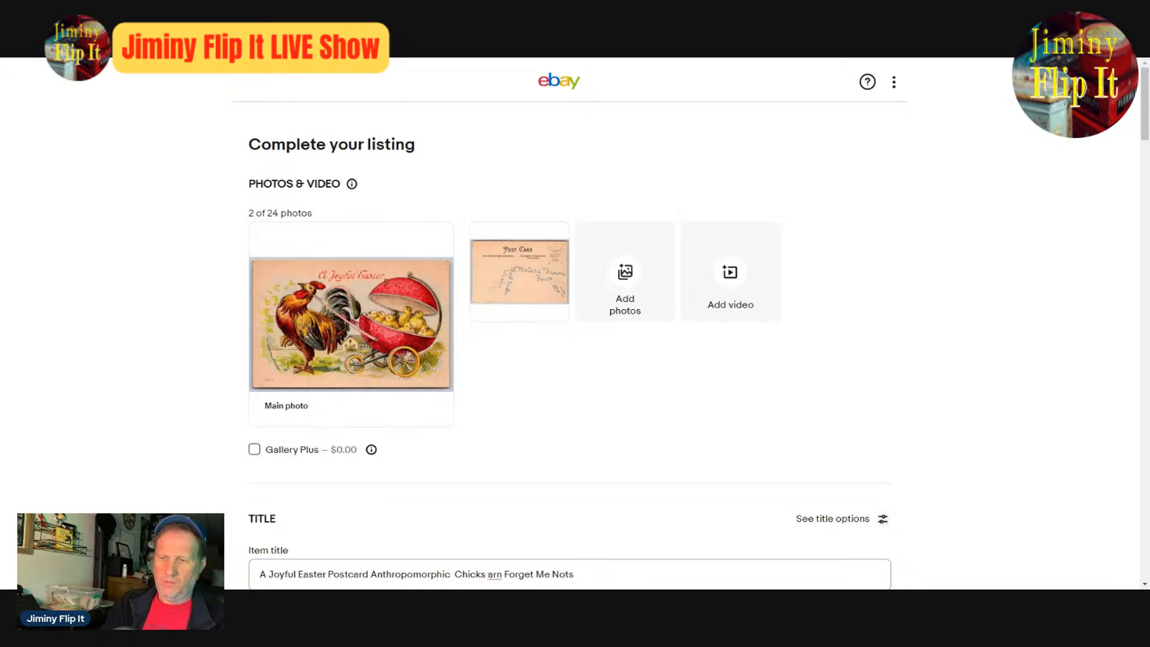
key(Delete)
key(Delete)
key(Delete)
key(Delete)
key(Delete)
key(Delete)
key(Delete)
key(Delete)
key(Delete)
key(Delete)
key(Delete)
key(Delete)
key(Delete)
key(Delete)
key(Delete)
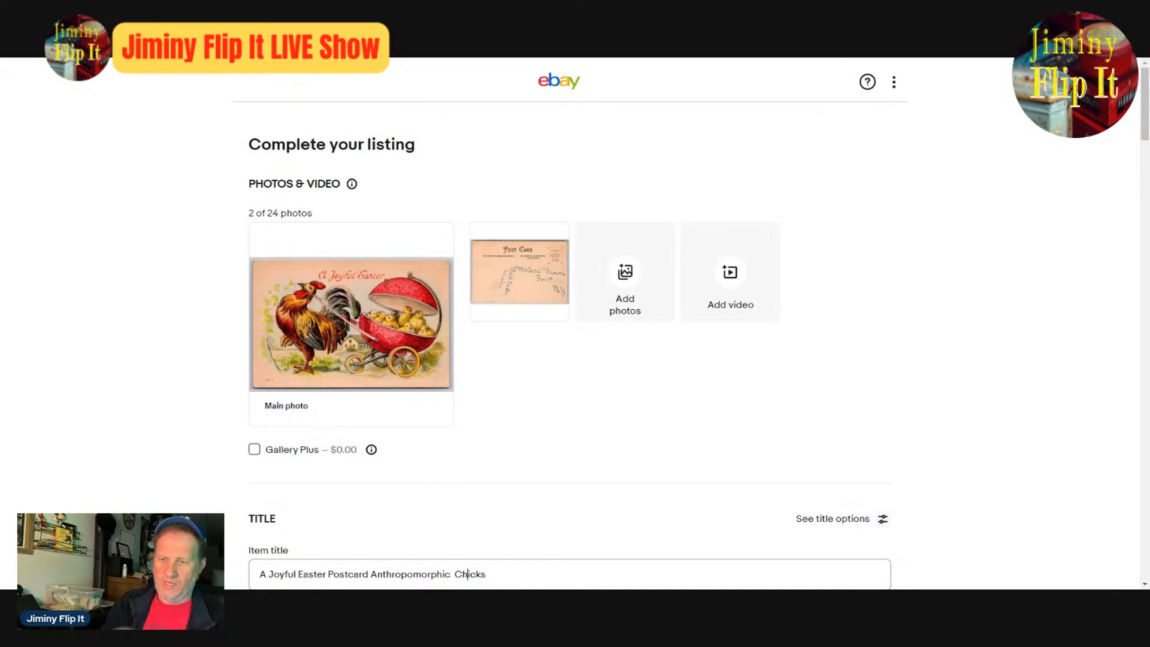
- Insert "Rooster" before "Chicks" in the item title and add "Pulling" at its end
key(Left)
key(Left)
key(Left)
text(Rooster)
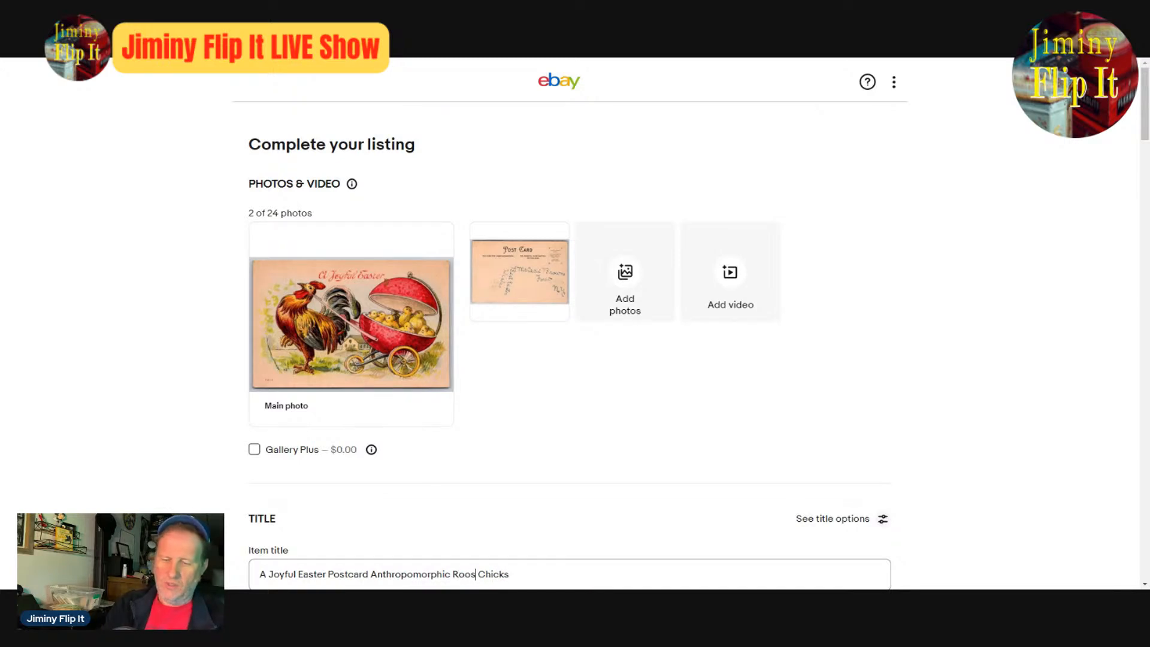
key(End)
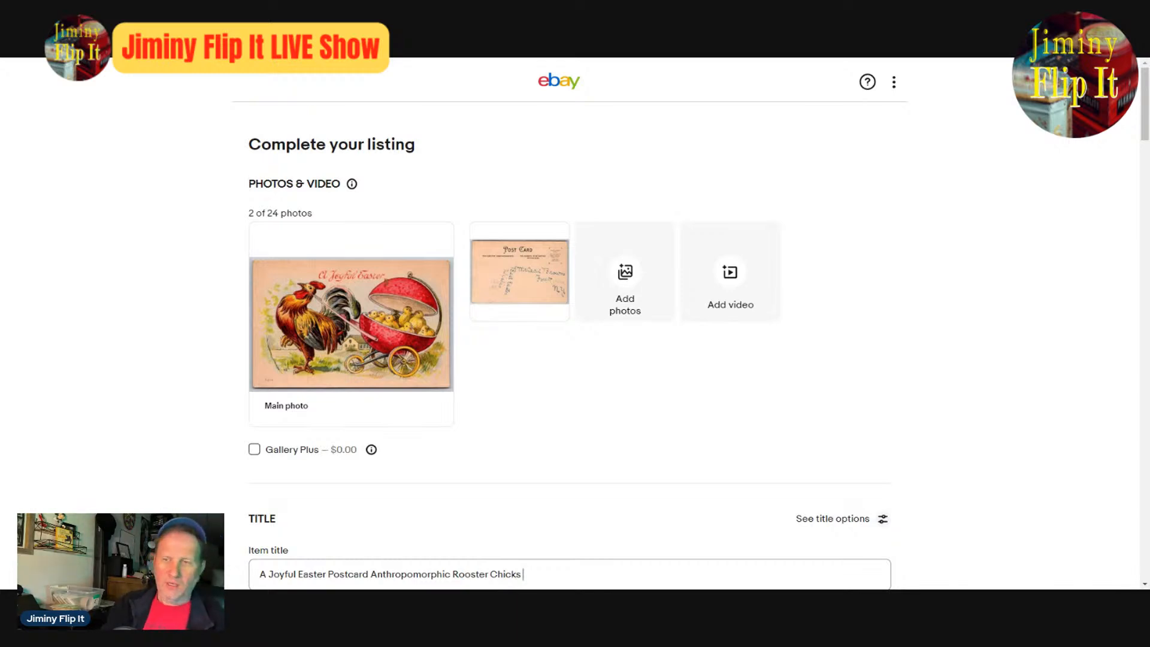
text(Pulling)
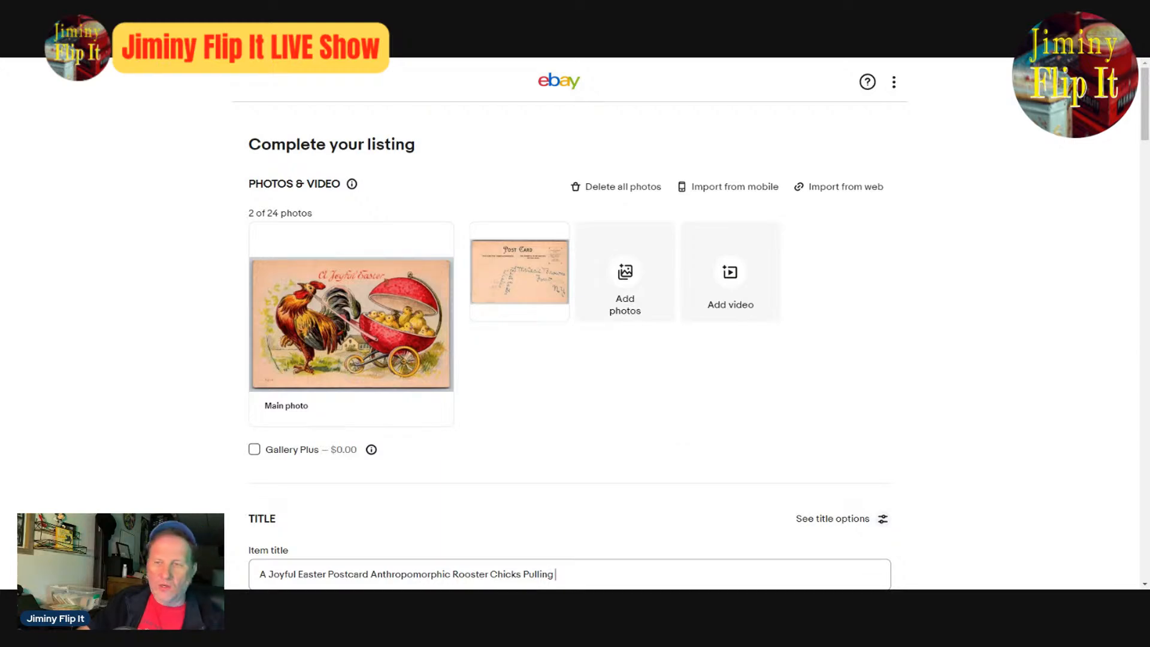
scroll(672, 426, down, 4)
scroll(674, 427, up, 4)
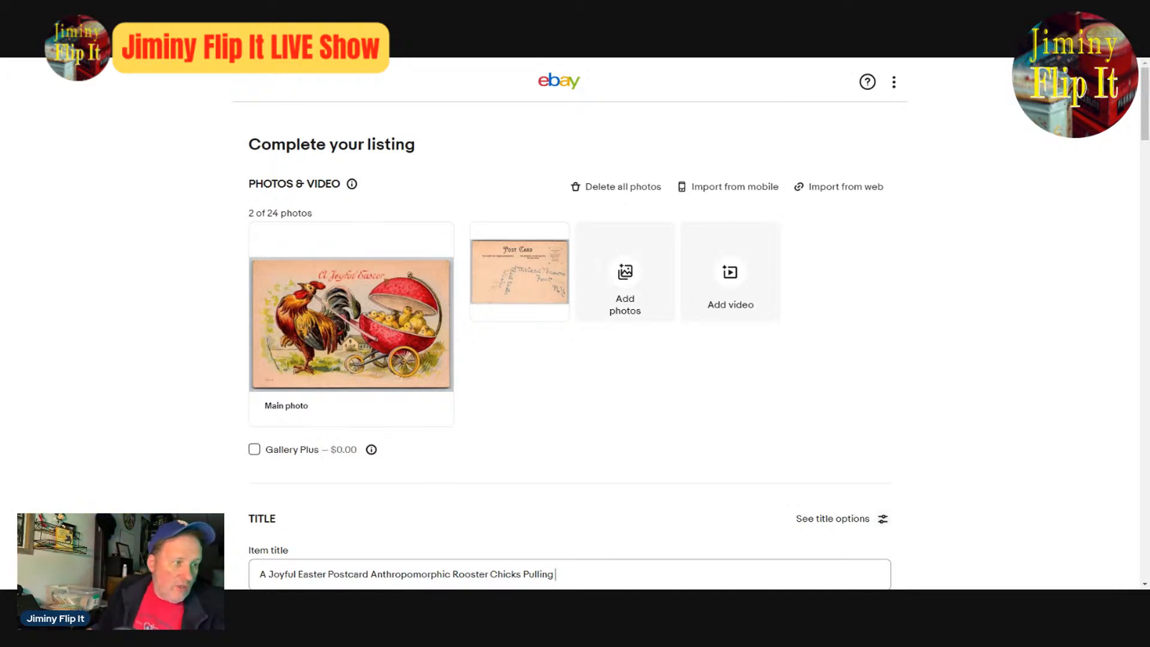
- Set the Subject item specific to the custom value "Rooster"
scroll(719, 362, down, 4)
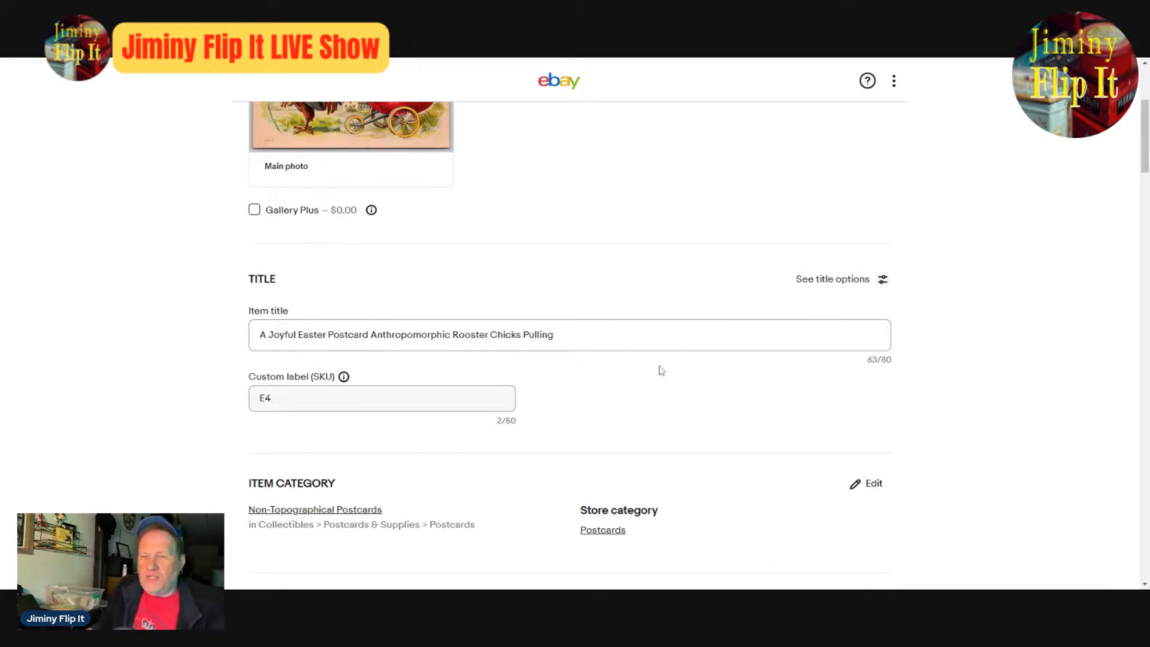
scroll(581, 353, down, 4)
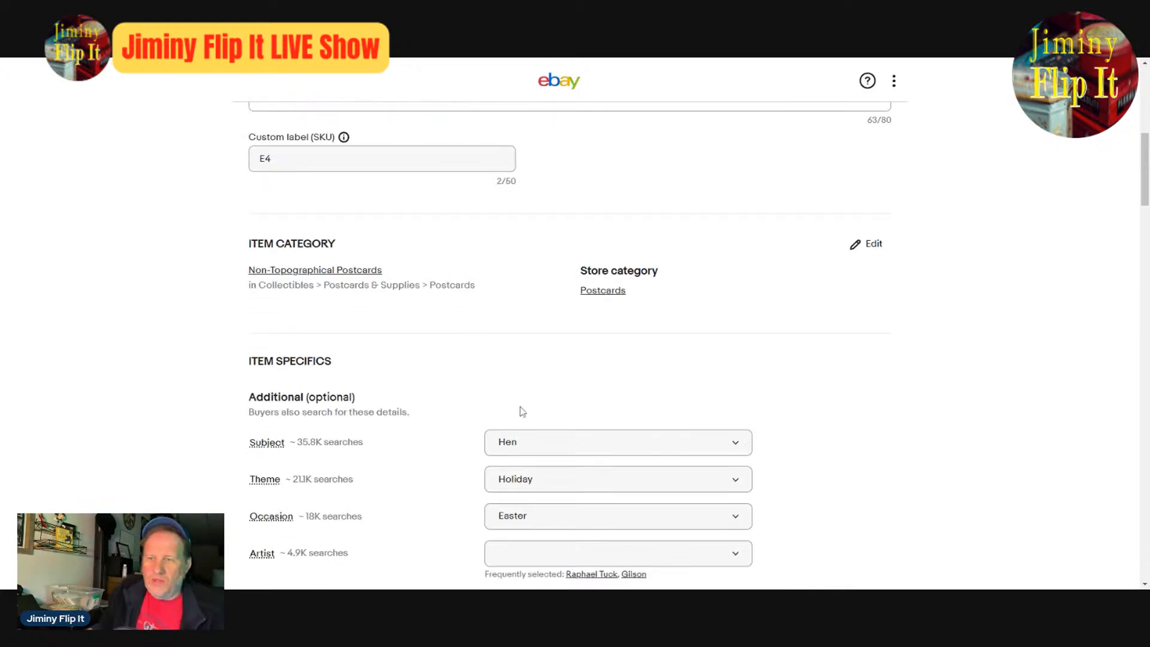
click(580, 447)
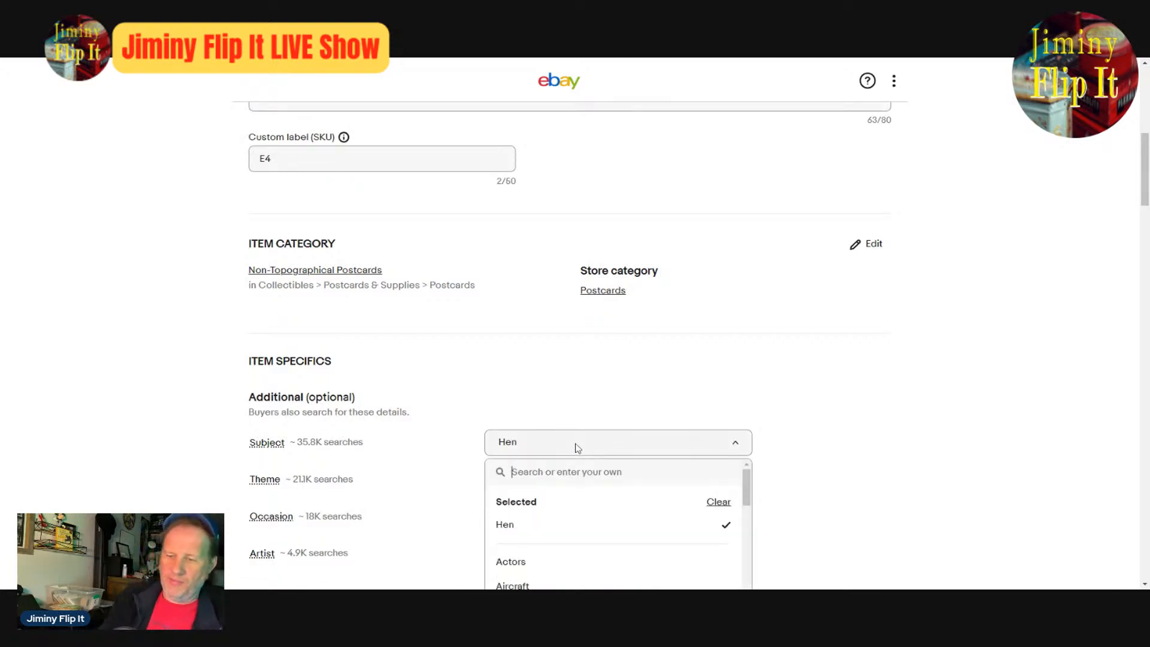
click(578, 447)
click(582, 446)
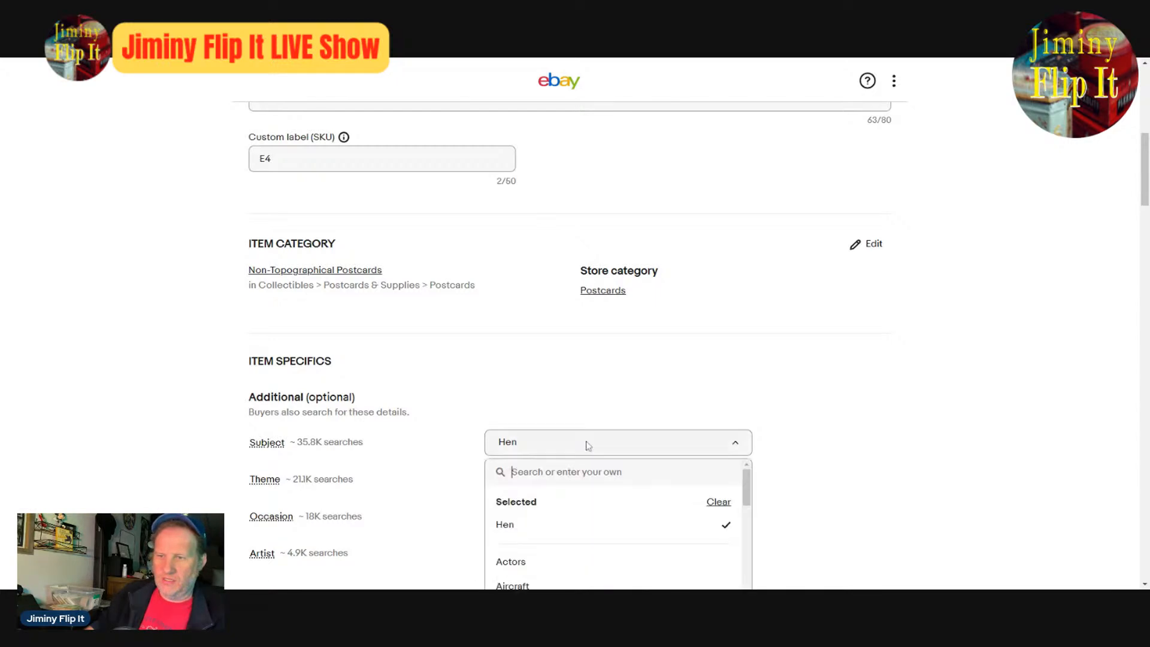
click(552, 448)
click(518, 448)
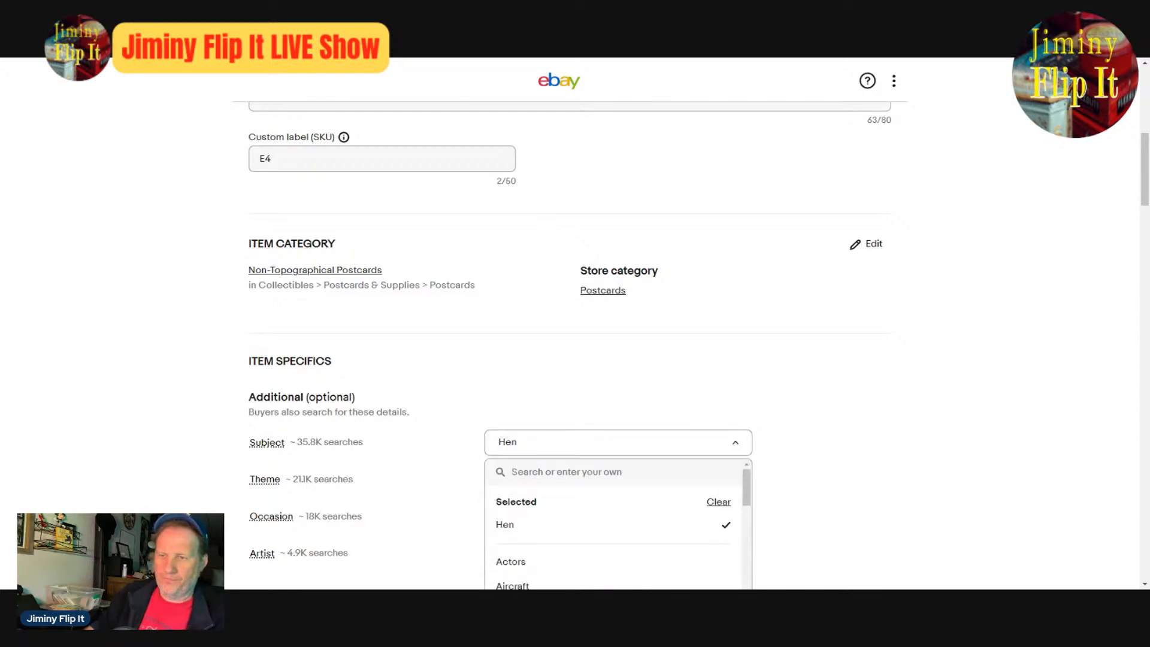
text(Roote)
key(BackSpace)
key(BackSpace)
key(BackSpace)
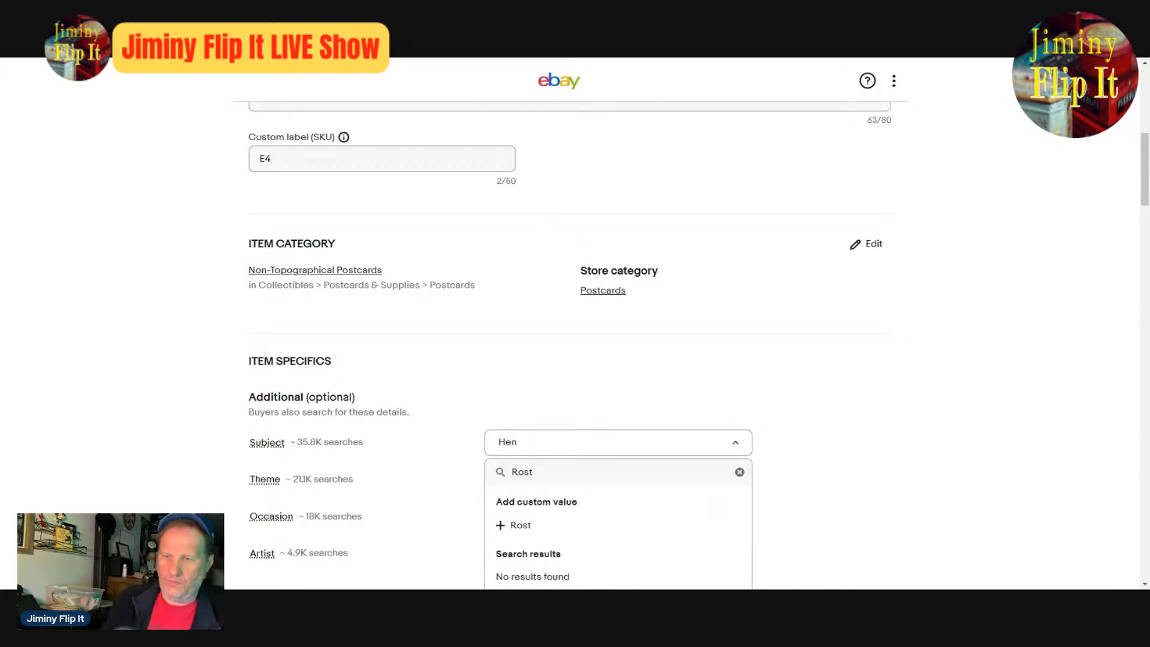
text(oster)
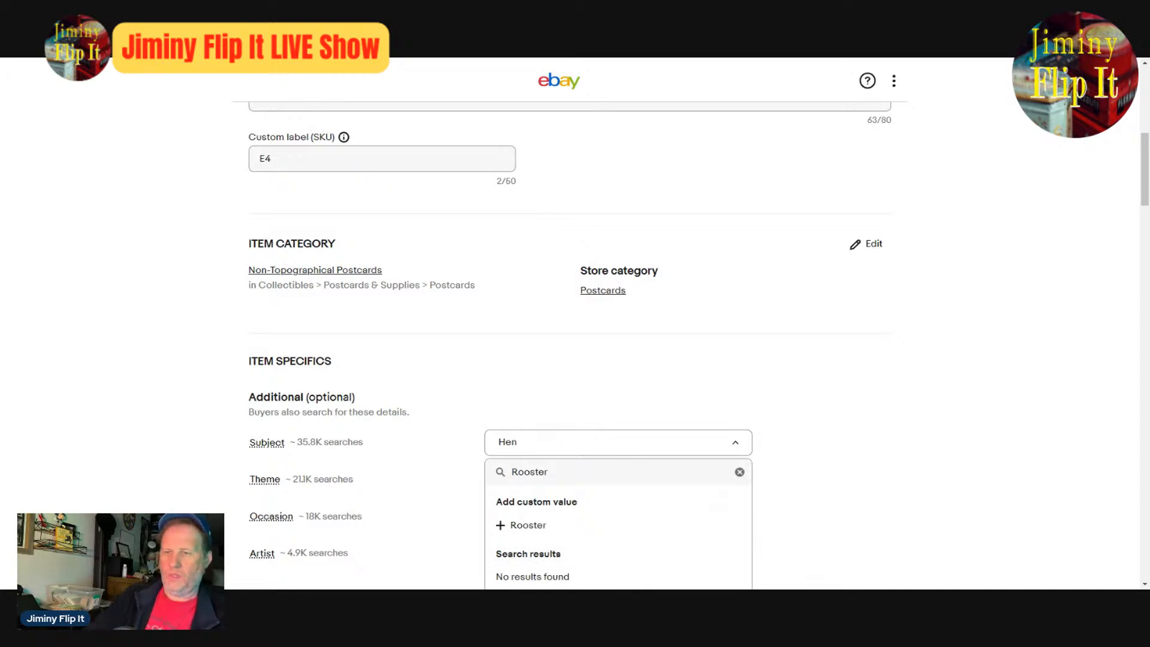
click(560, 526)
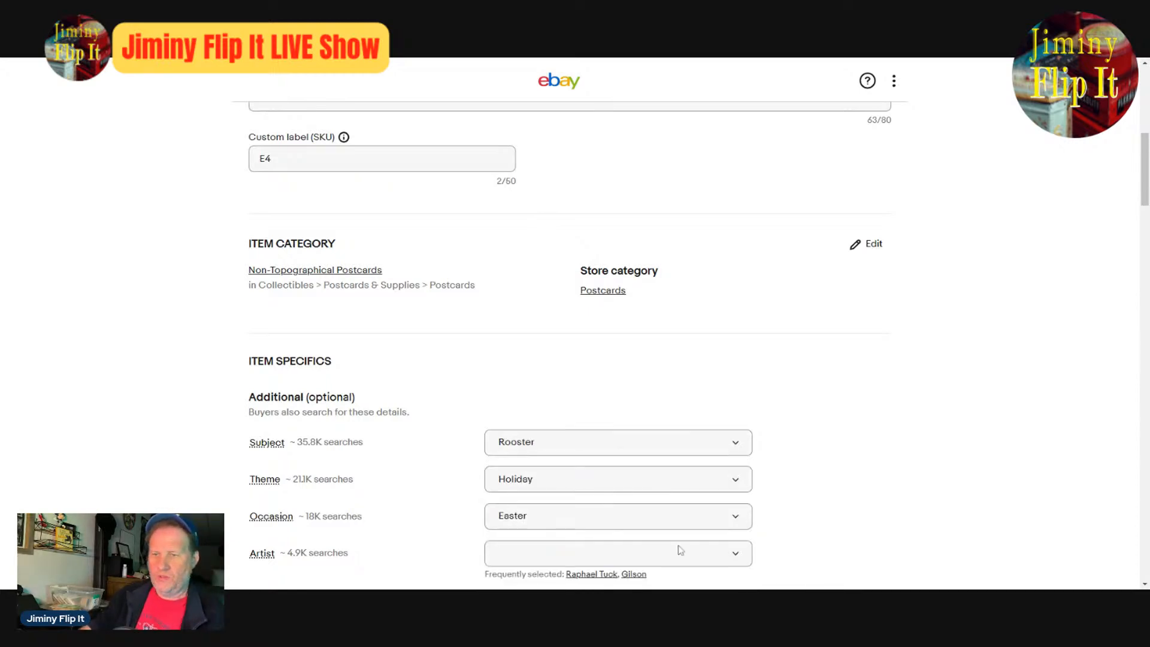
- Check the remaining item specifics and set the Buy It Now price to $14.99
scroll(765, 488, down, 1)
scroll(764, 488, down, 4)
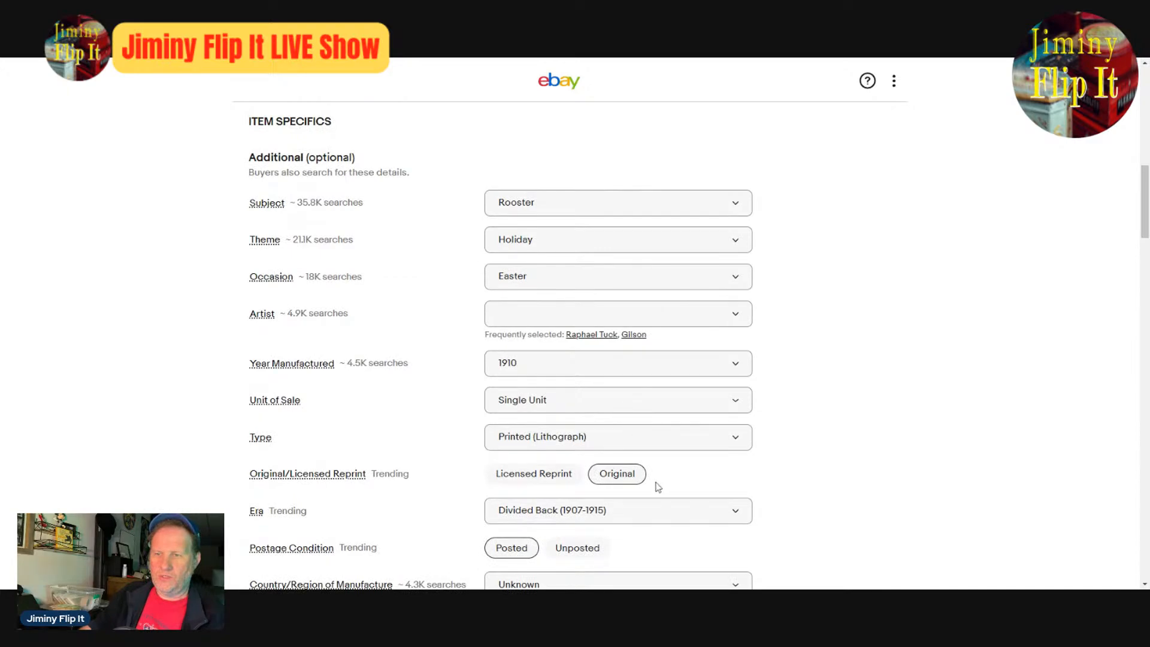
scroll(696, 482, down, 4)
scroll(714, 441, up, 10)
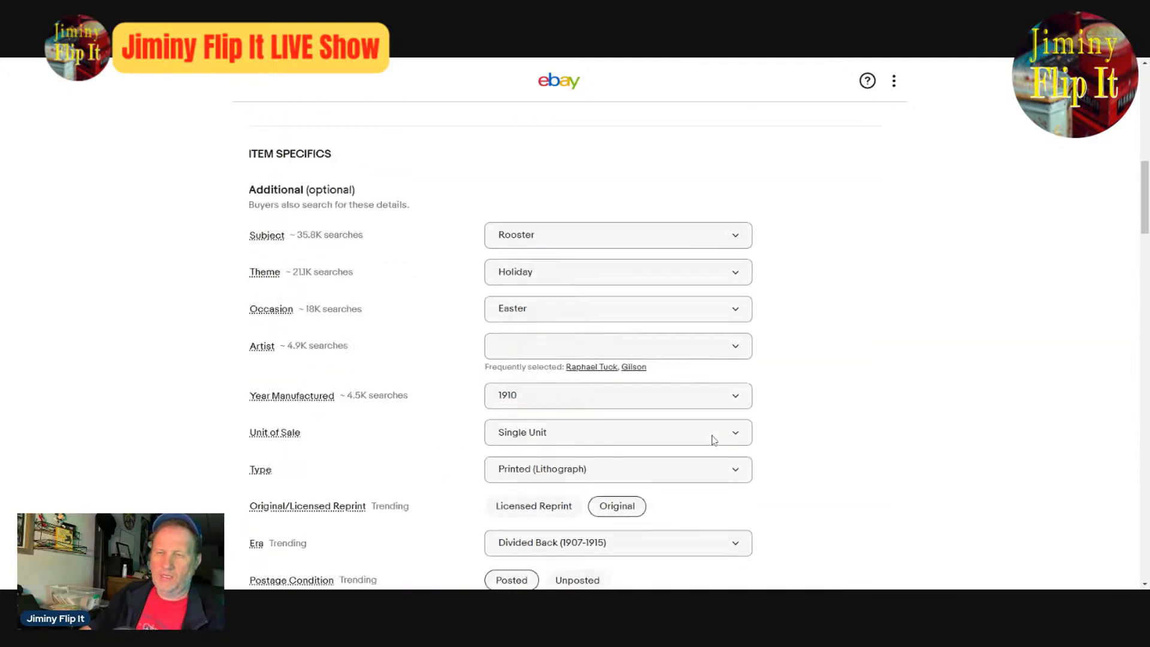
scroll(713, 442, up, 5)
scroll(713, 441, down, 15)
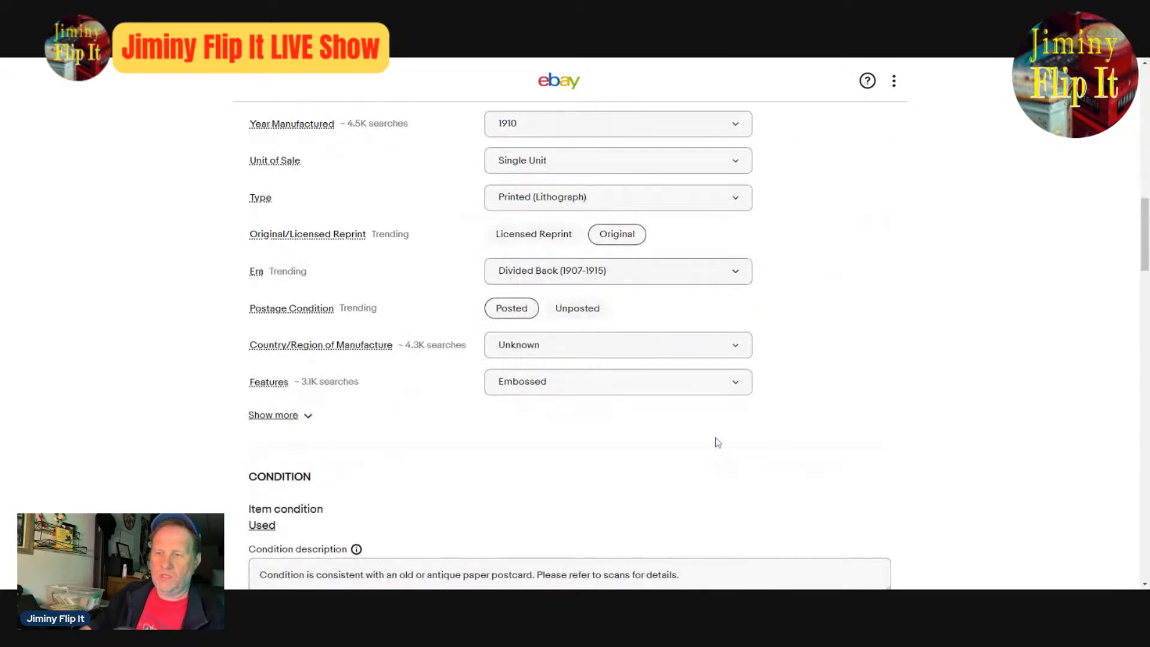
scroll(730, 443, down, 13)
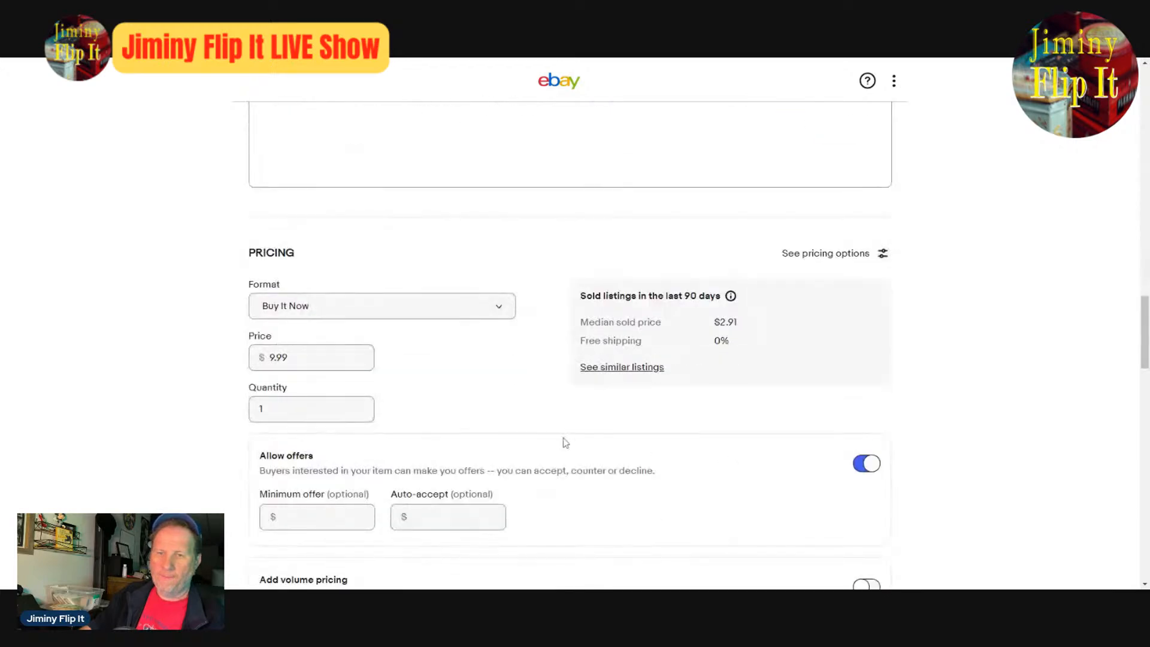
drag(360, 358, 269, 357)
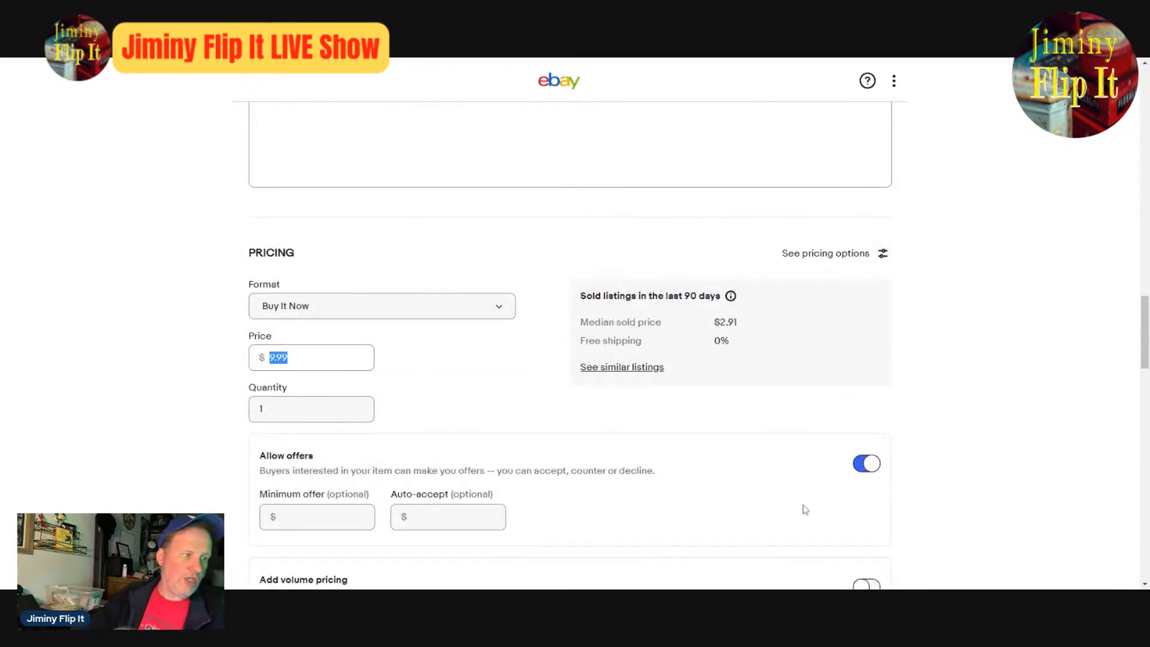
text(14.99)
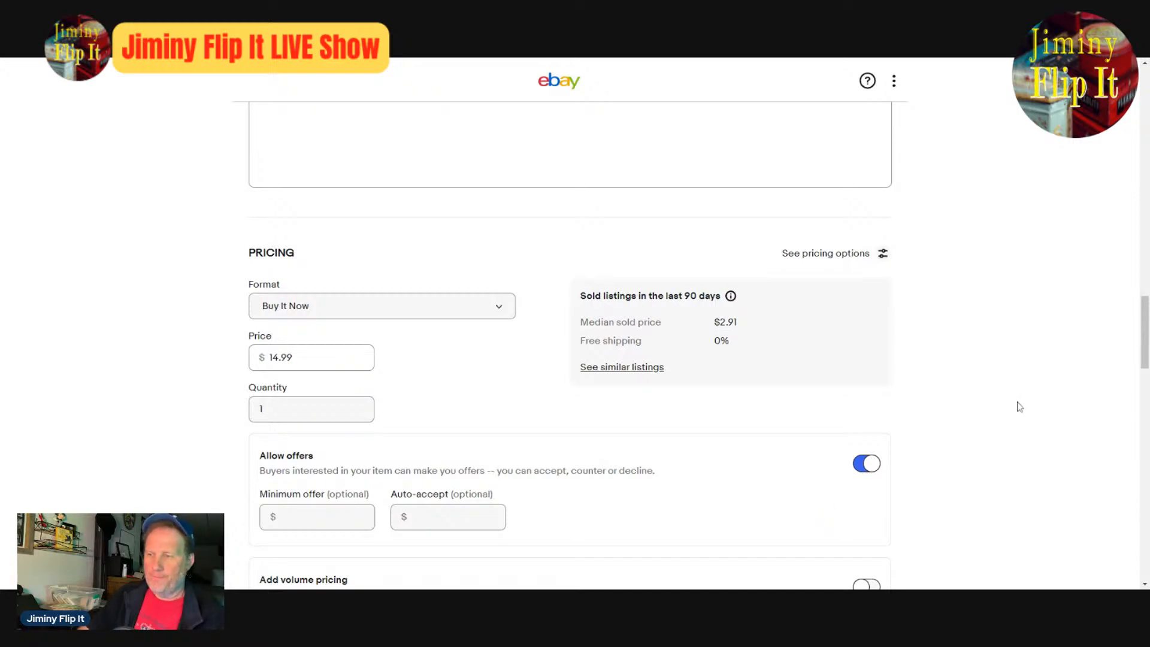
- Remove "Chicks" before "Pulling" in the item title and finish the title with "Egg Wagon With Chicks"
scroll(993, 421, up, 8)
scroll(996, 425, up, 4)
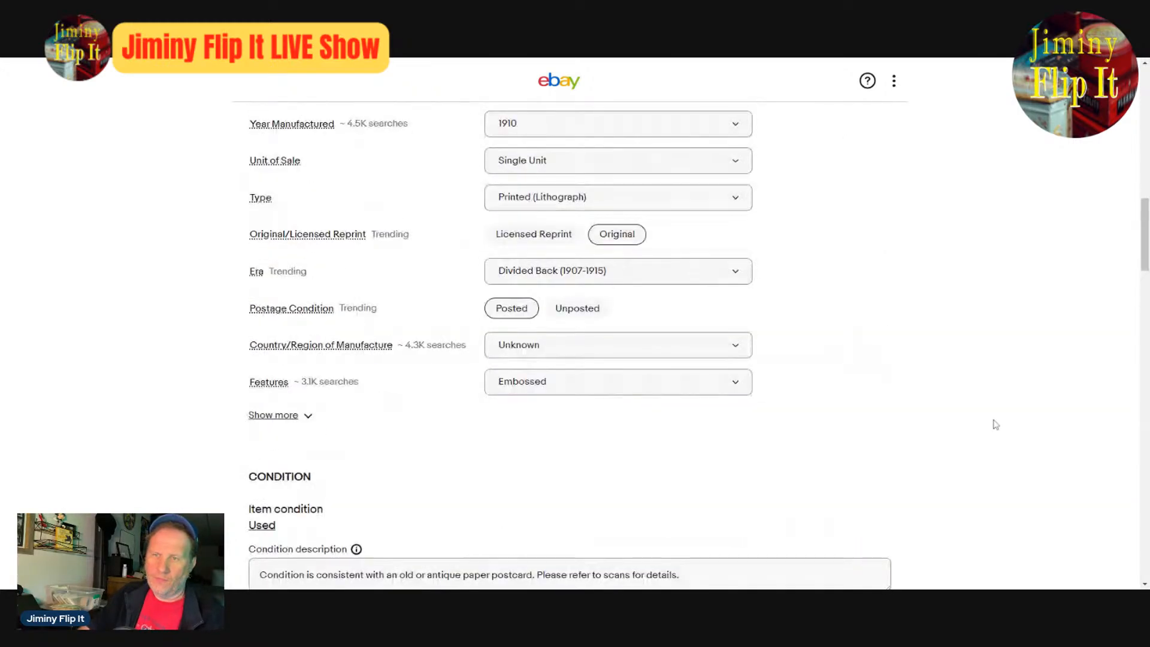
scroll(996, 425, up, 15)
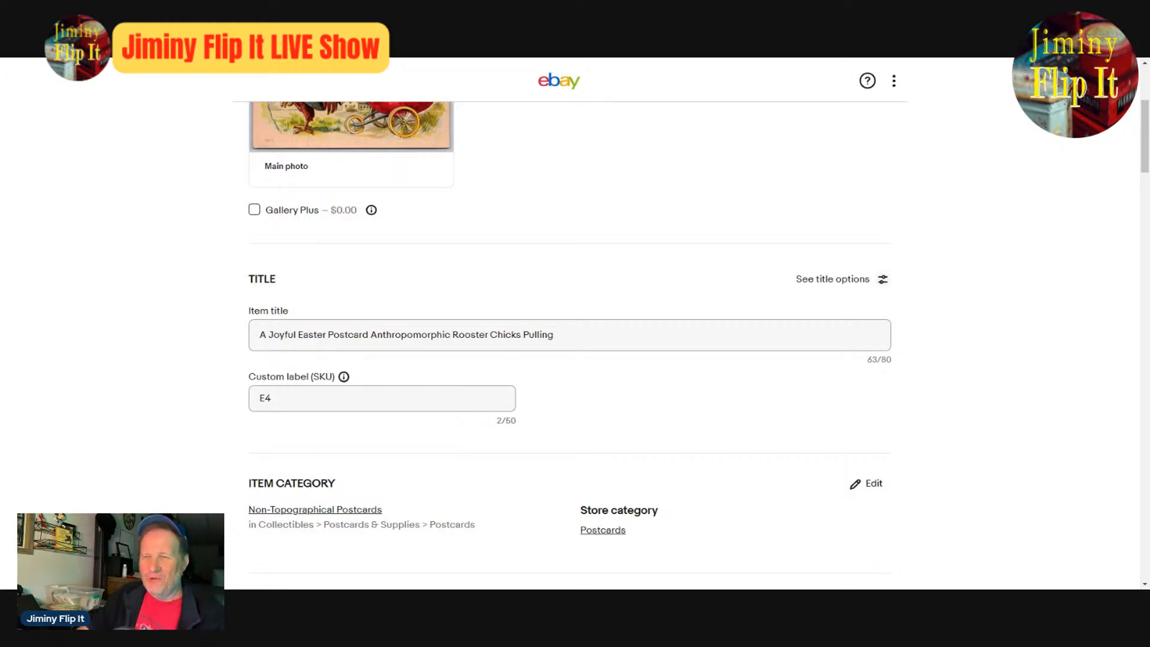
click(555, 335)
double_click(506, 335)
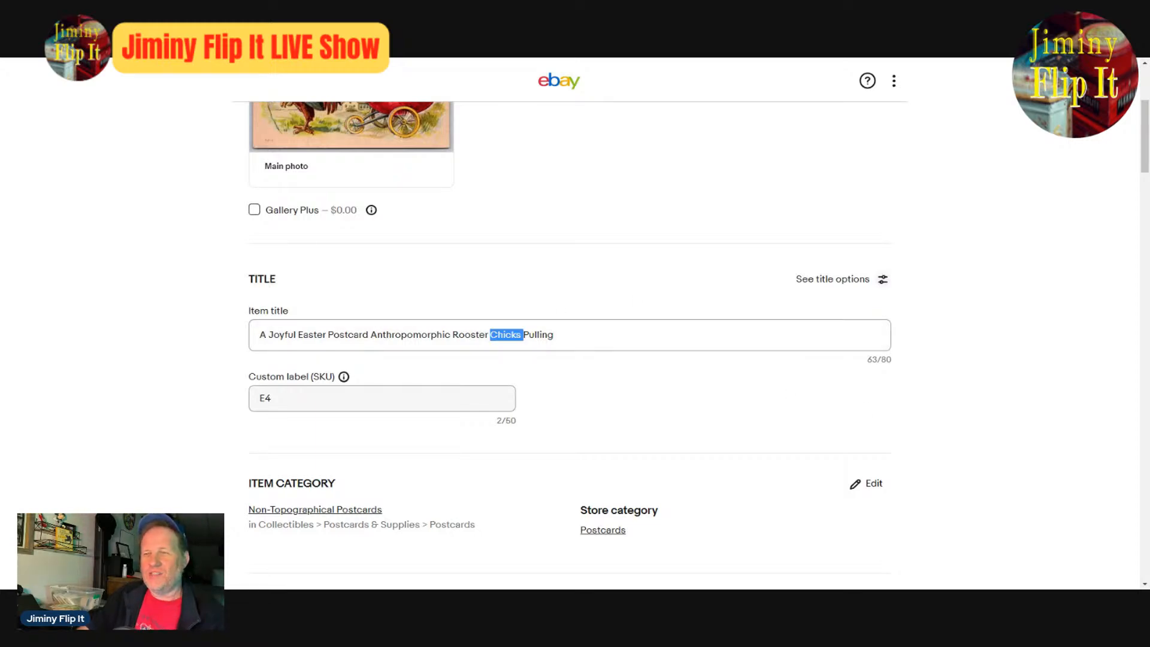
key(BackSpace)
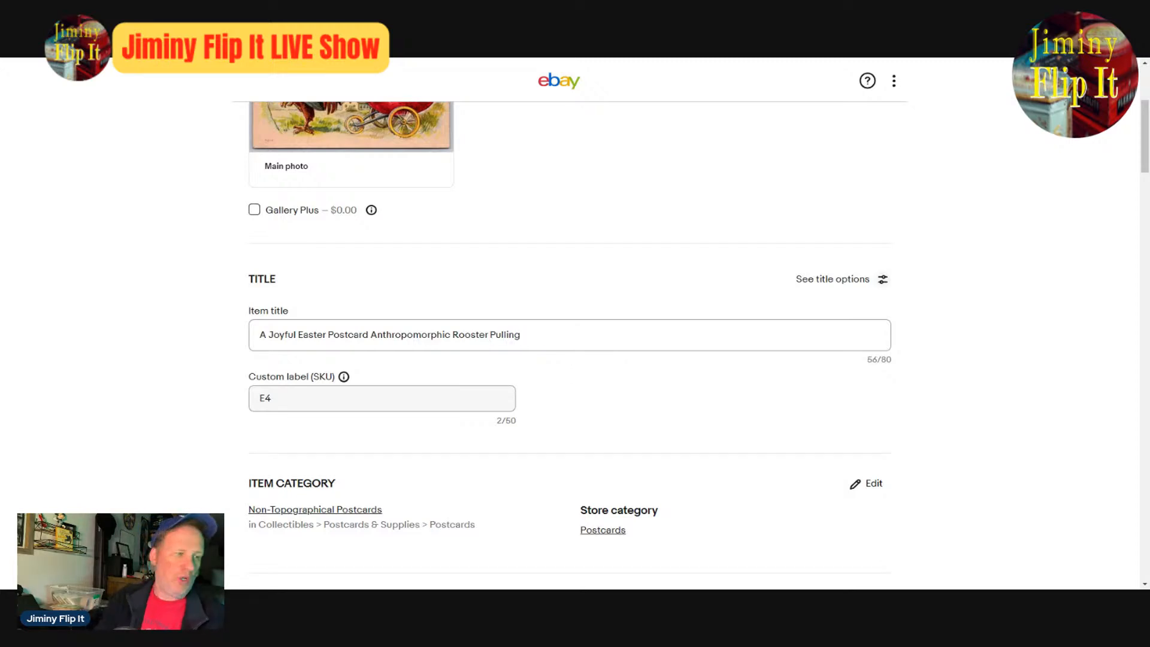
text(Egg)
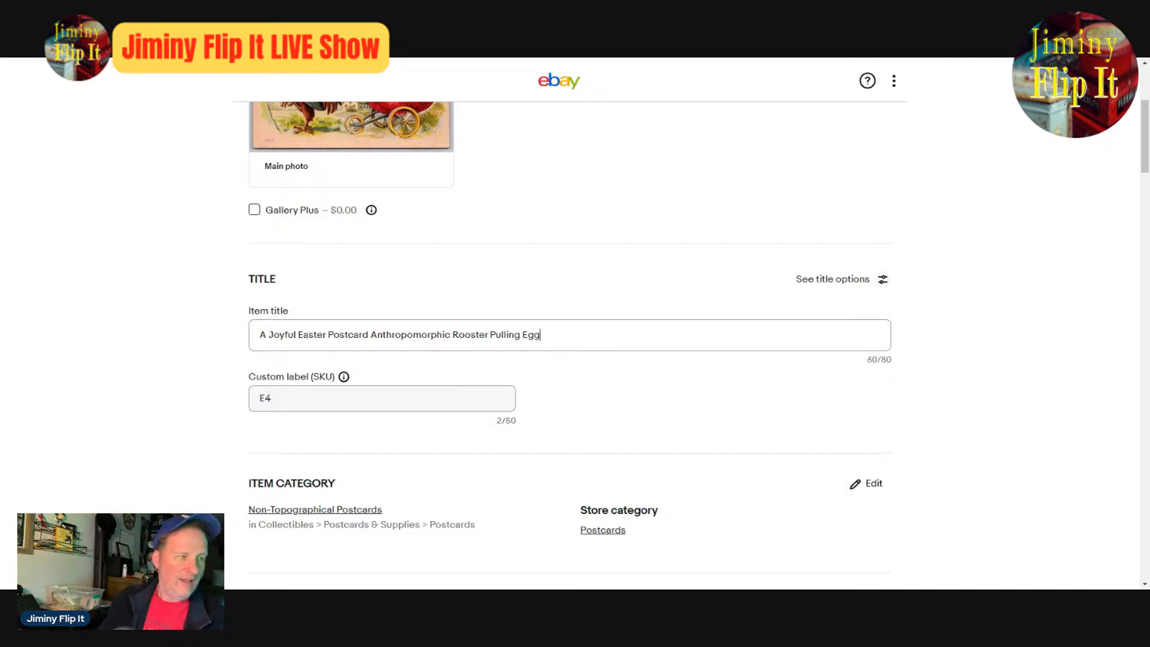
text( Wagon Wo)
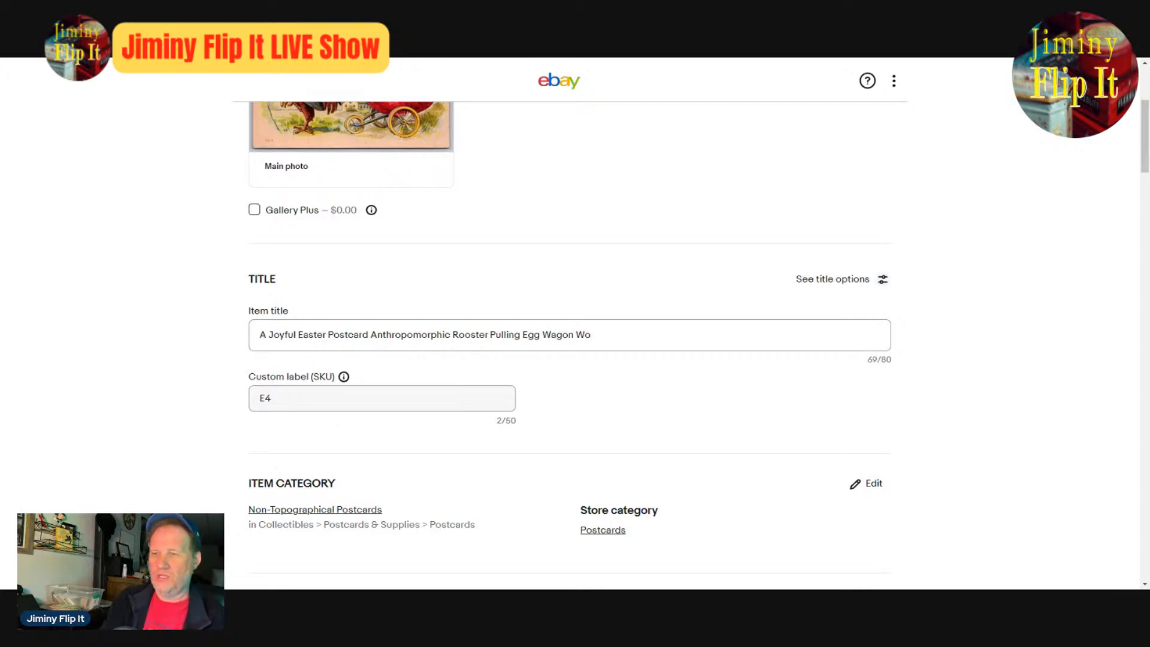
key(BackSpace)
text(ith )
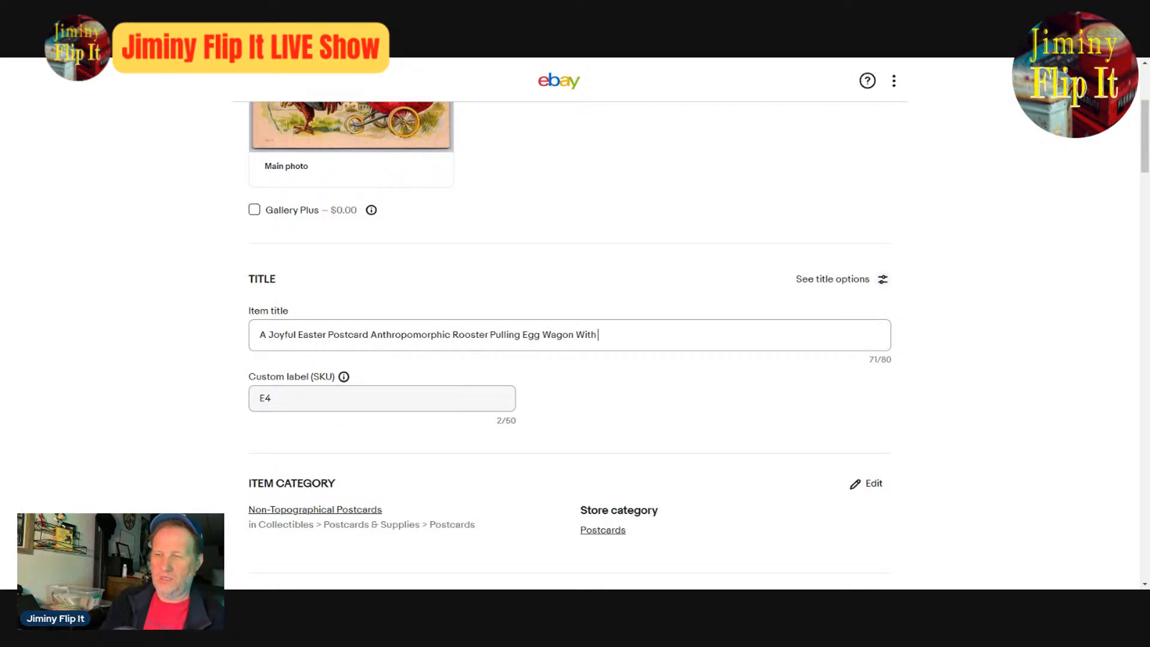
text(Chicks)
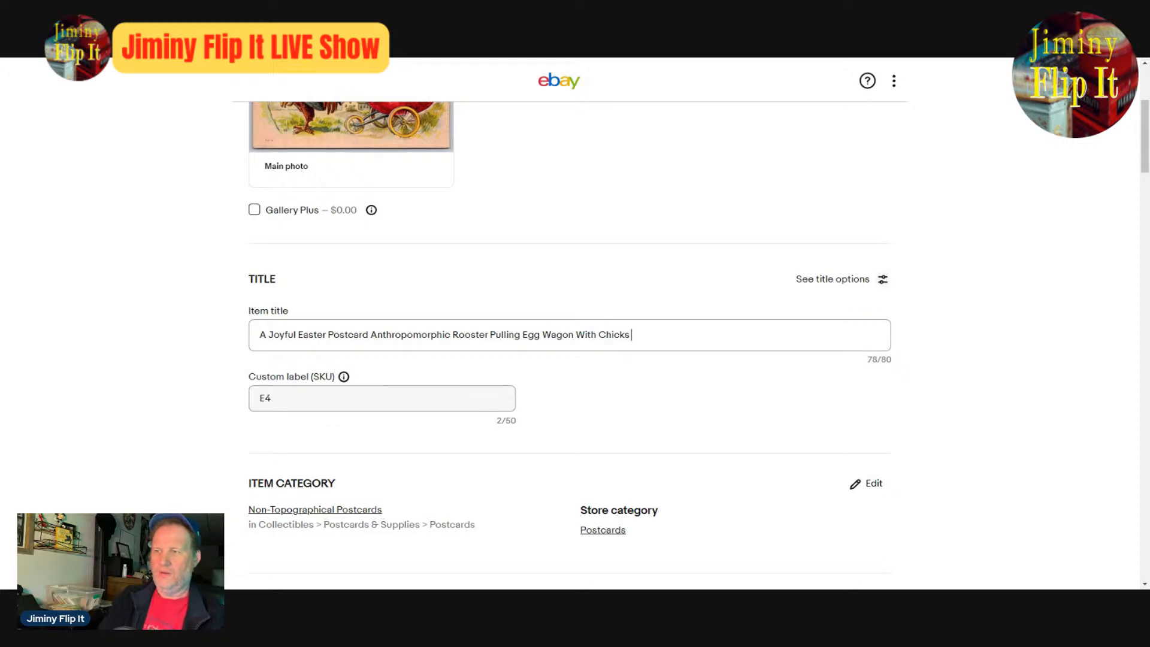
scroll(586, 353, up, 4)
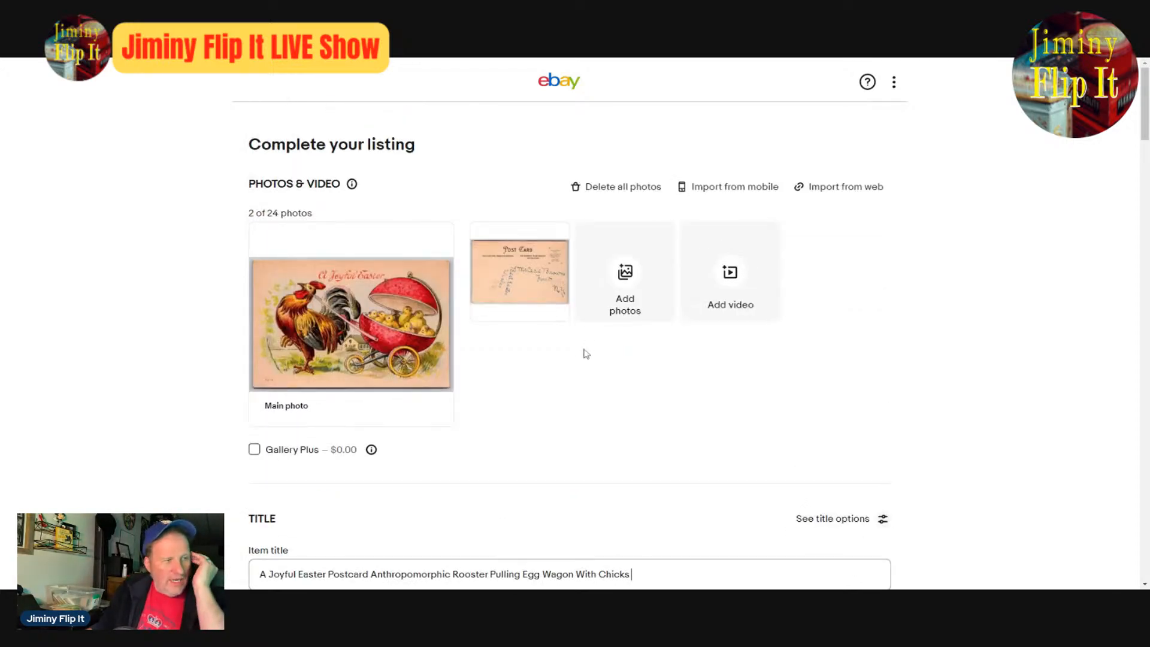
- Move "Anthropomorphic" from before "Rooster" to the end of the item title
scroll(901, 422, down, 3)
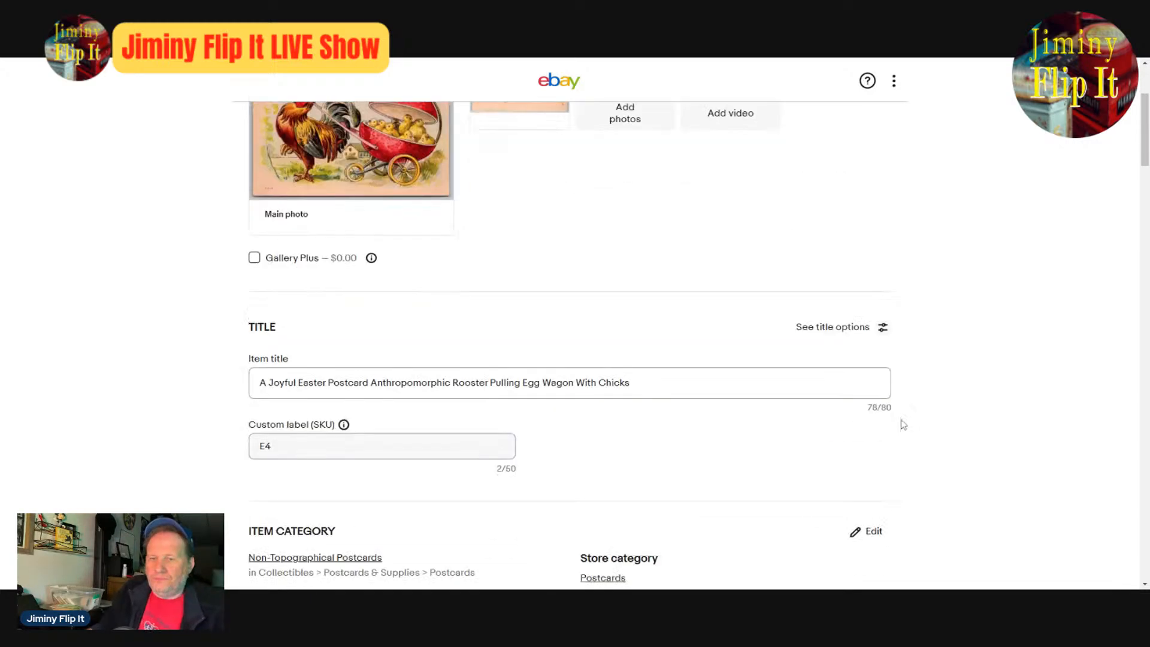
scroll(903, 425, down, 1)
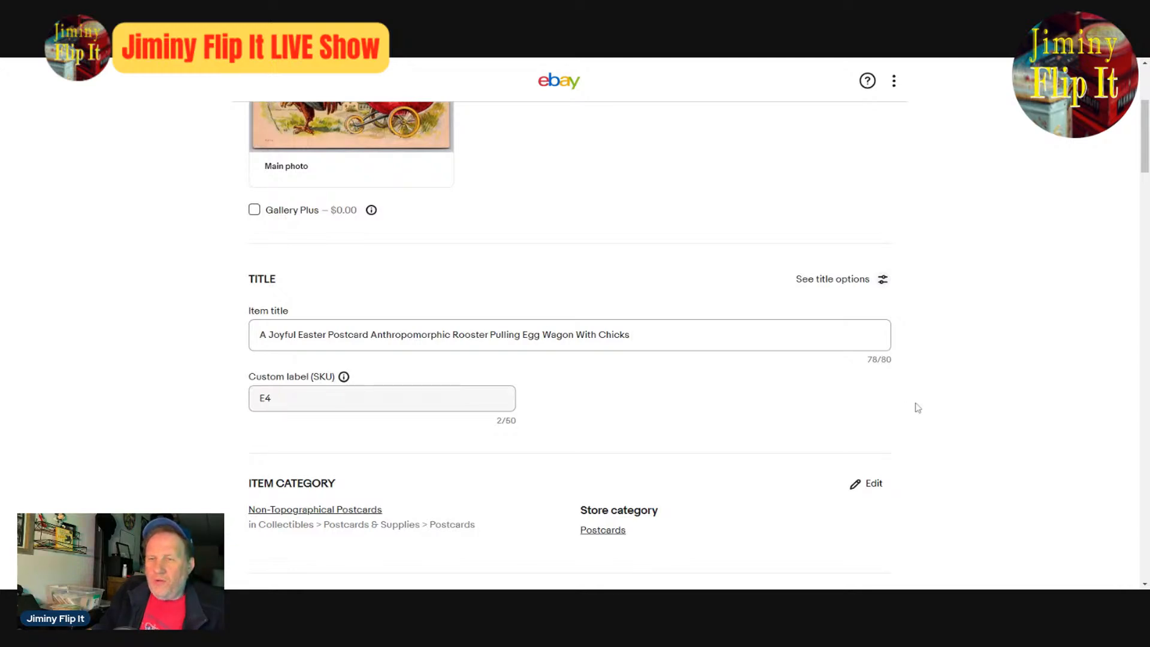
scroll(966, 409, up, 5)
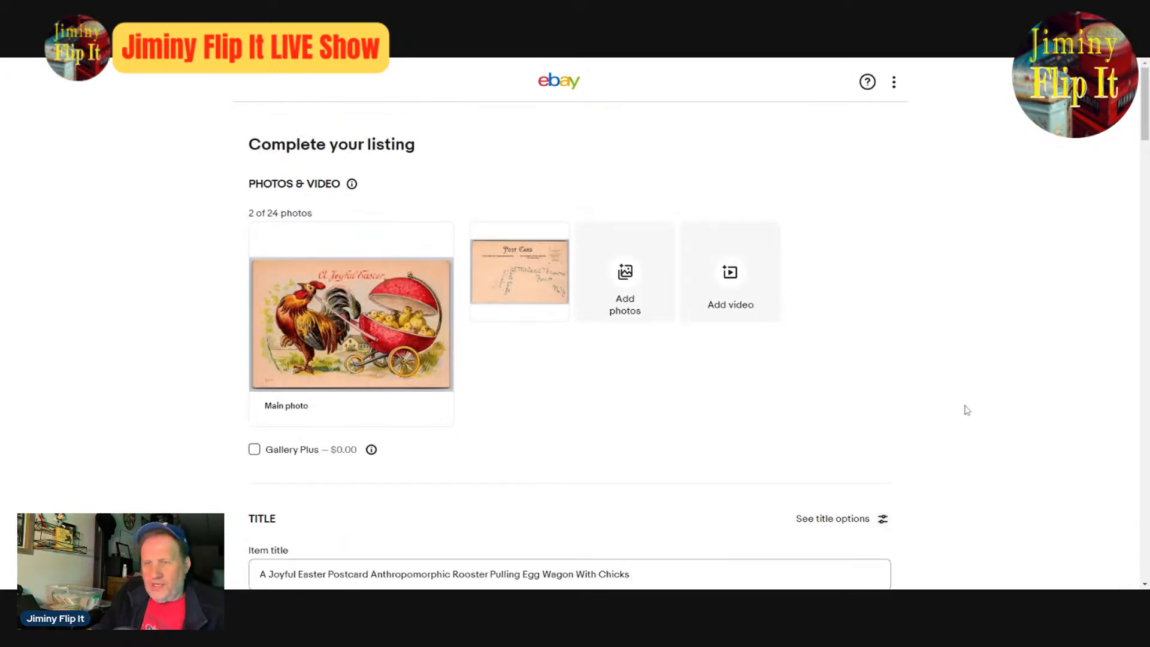
scroll(966, 409, down, 5)
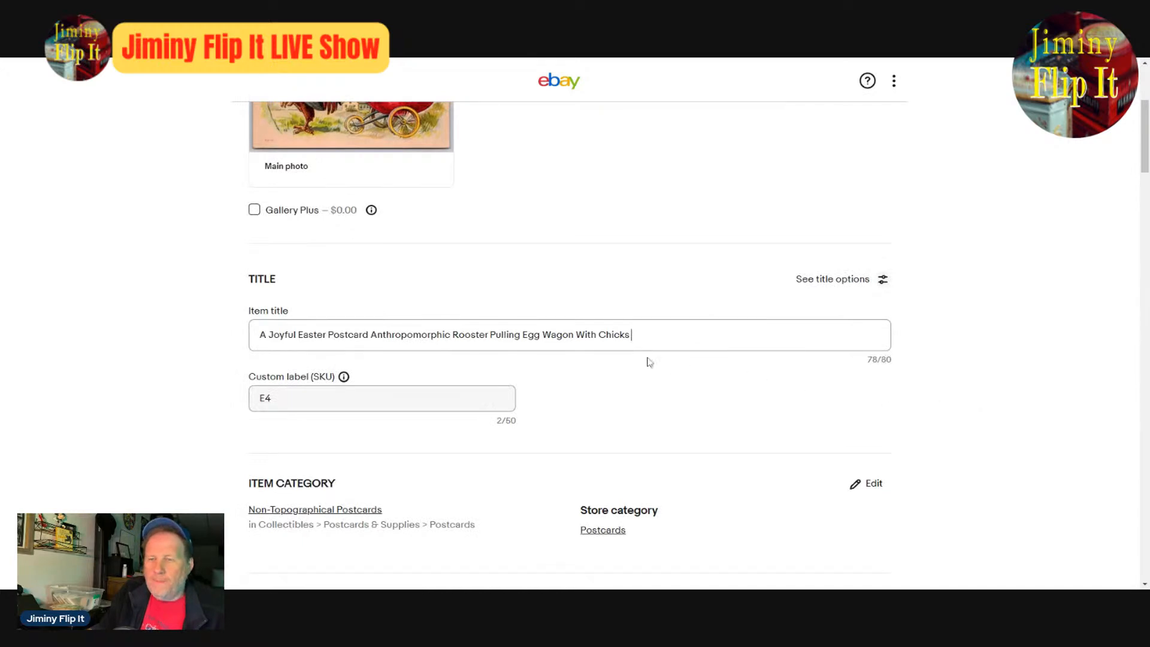
double_click(411, 335)
key(ctrl+c)
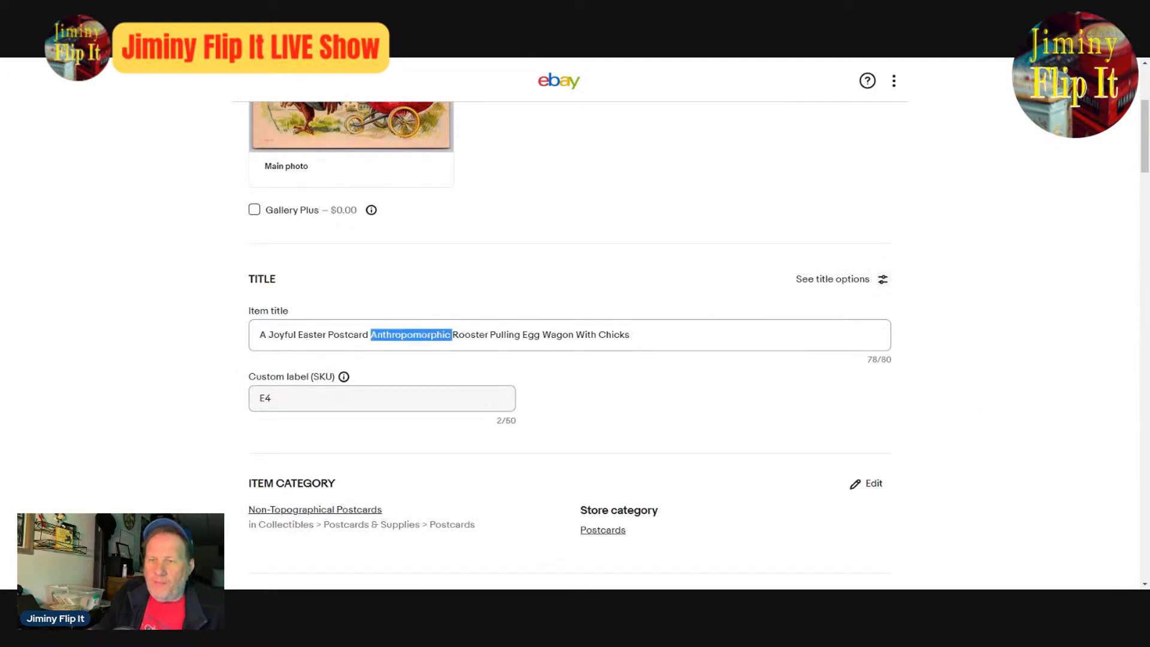
key(BackSpace)
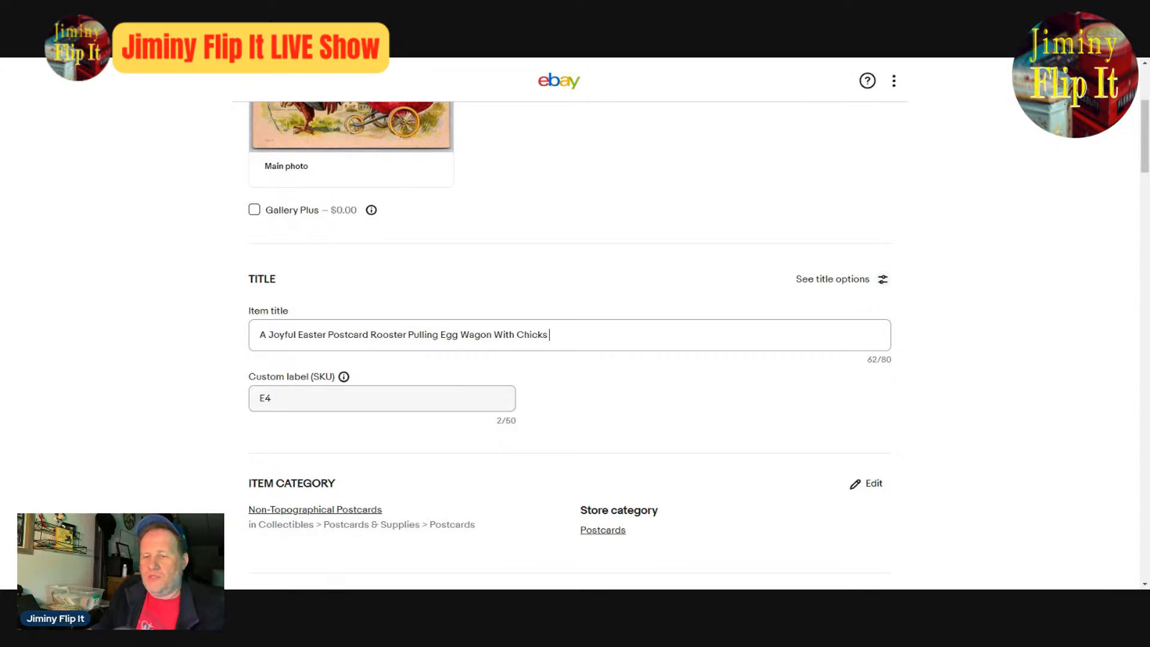
key(ctrl+v)
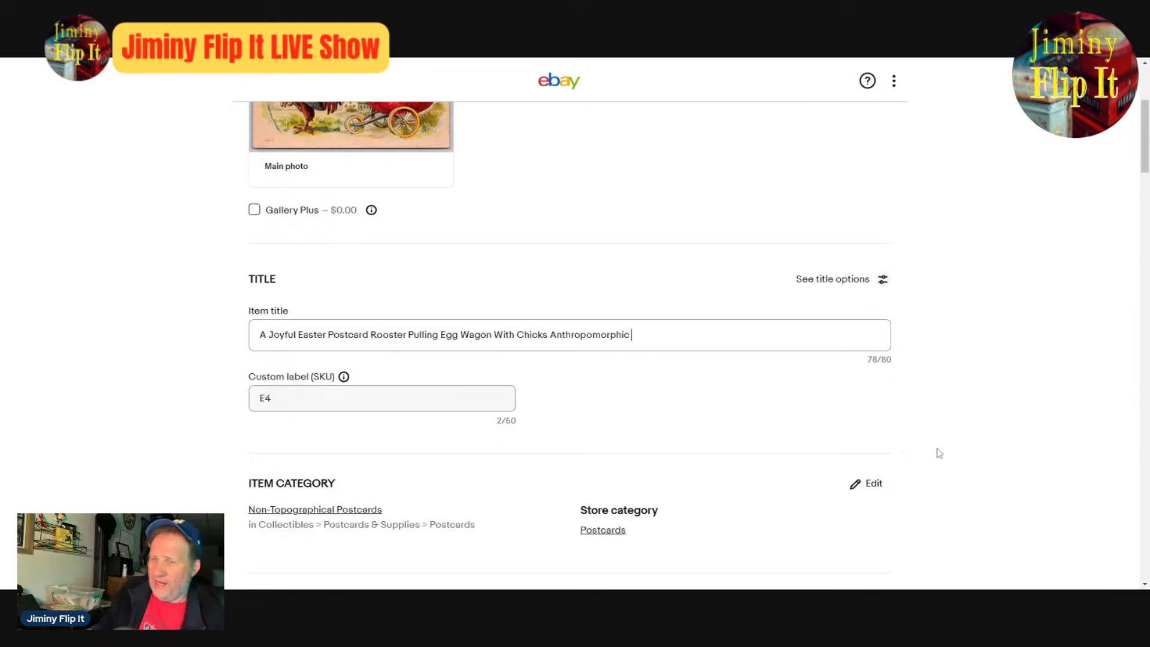
- Review the remaining listing sections, publish the rooster postcard listing and start a similar listing from it
scroll(1029, 508, down, 10)
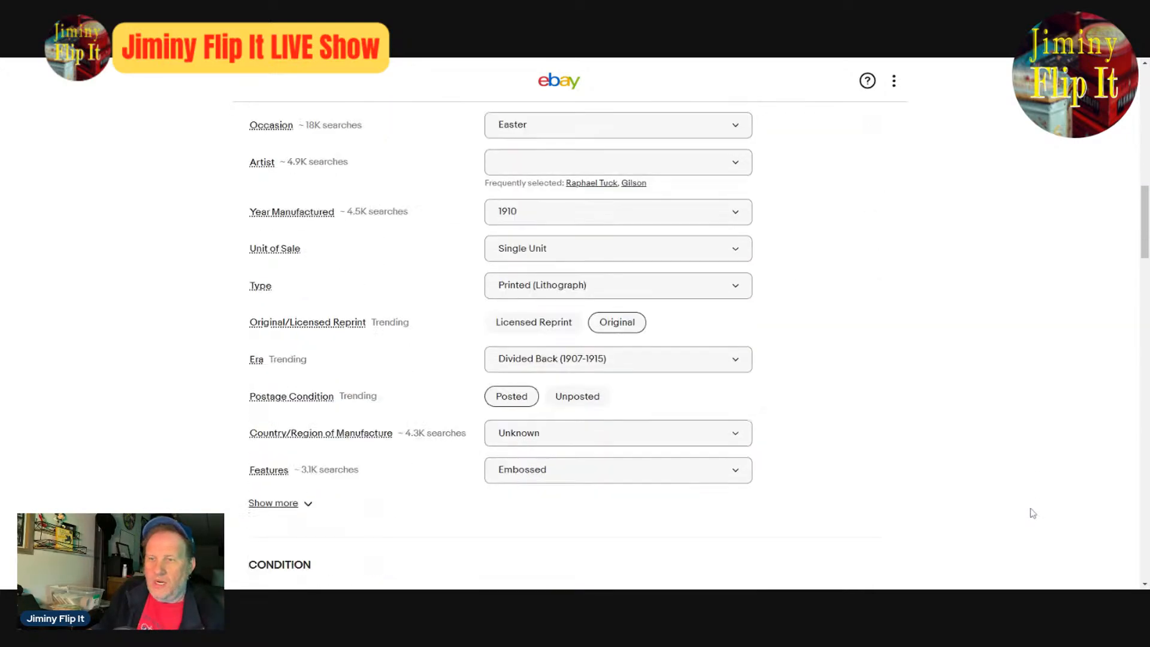
scroll(1042, 516, down, 15)
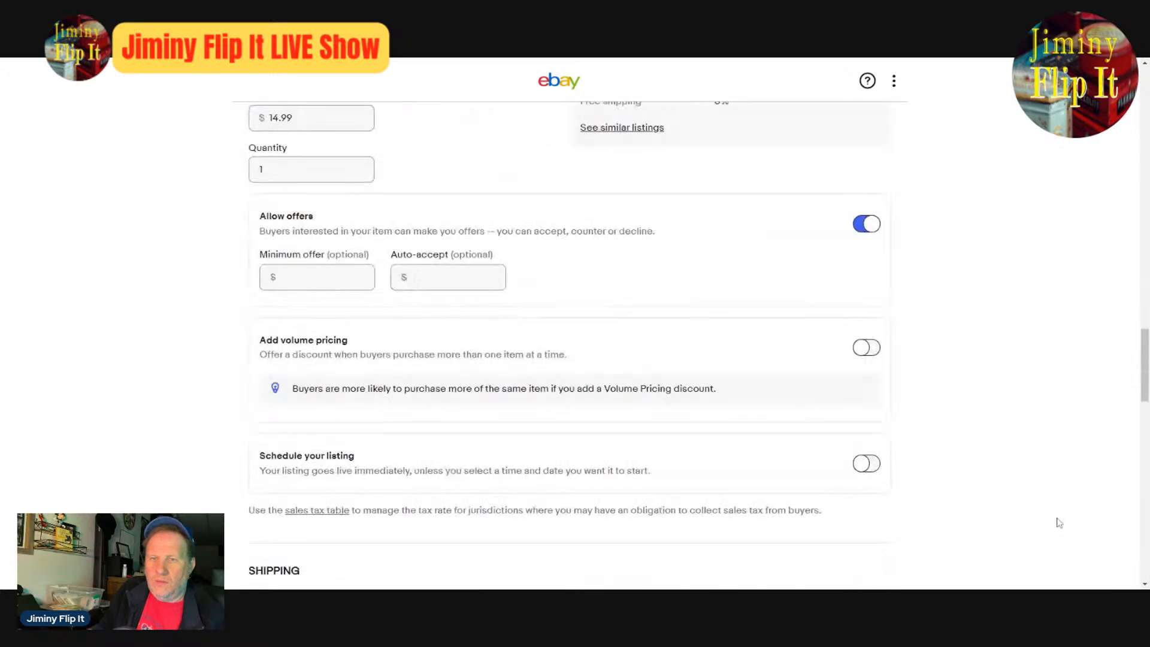
scroll(1062, 523, down, 12)
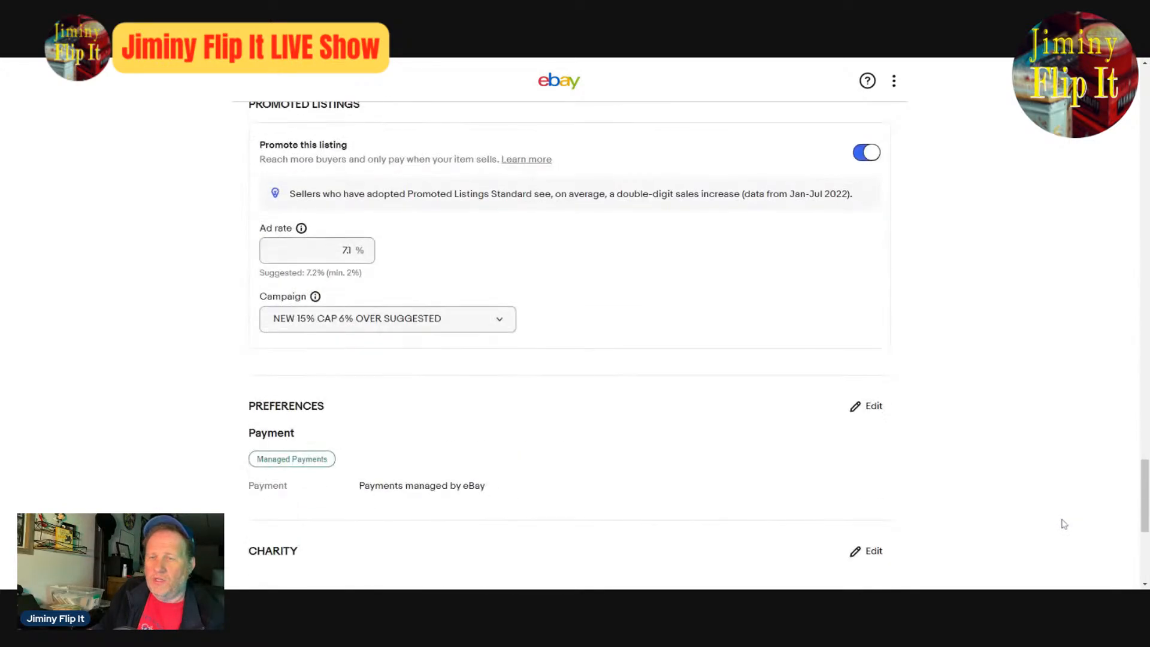
scroll(1064, 524, up, 8)
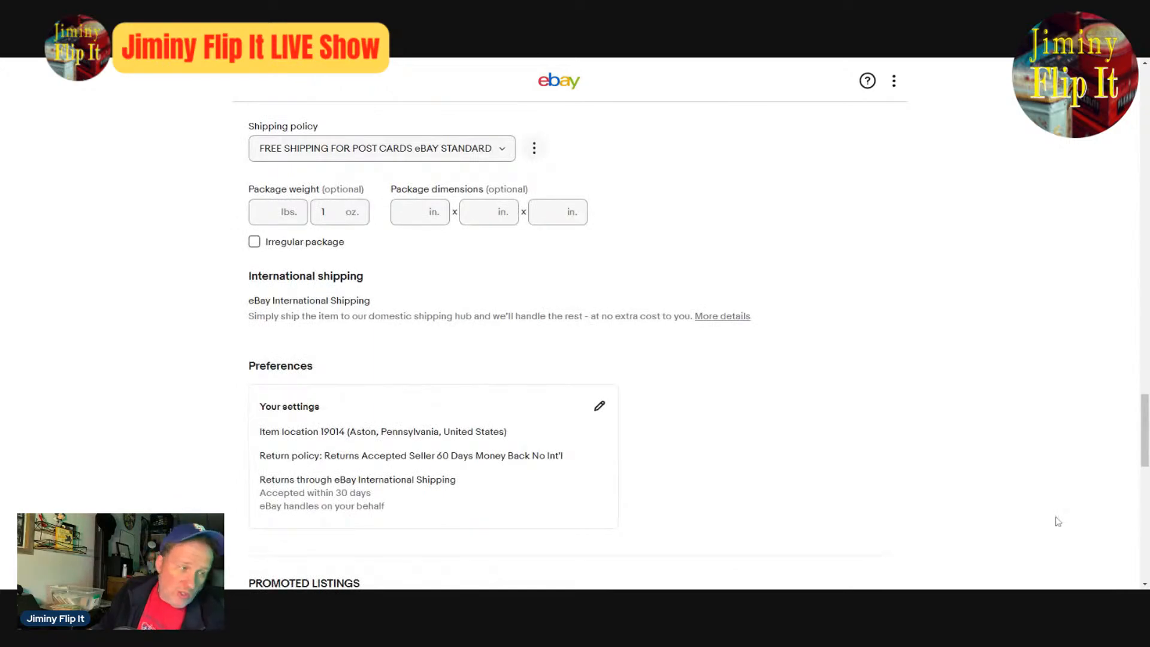
scroll(1058, 521, down, 15)
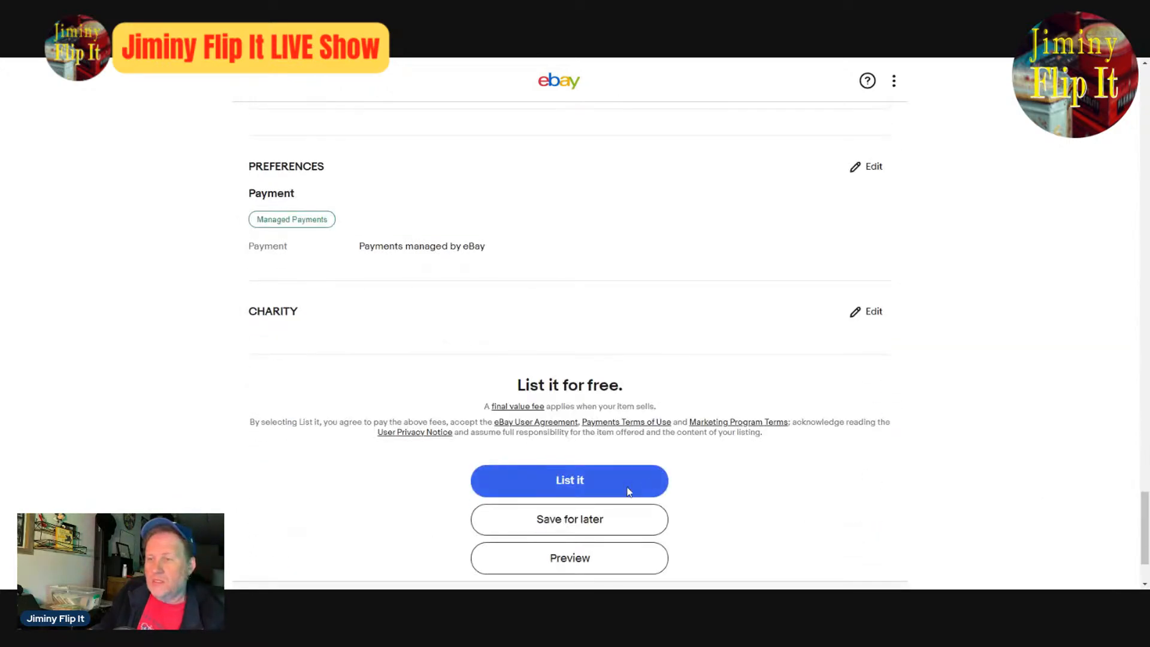
click(592, 486)
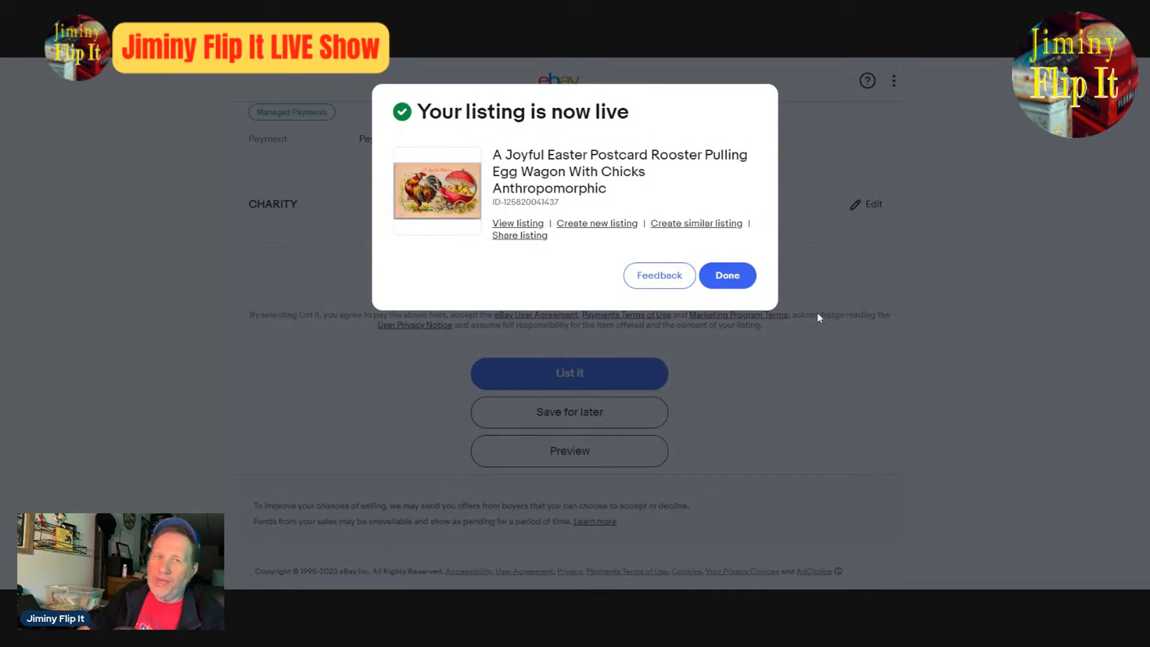
click(683, 223)
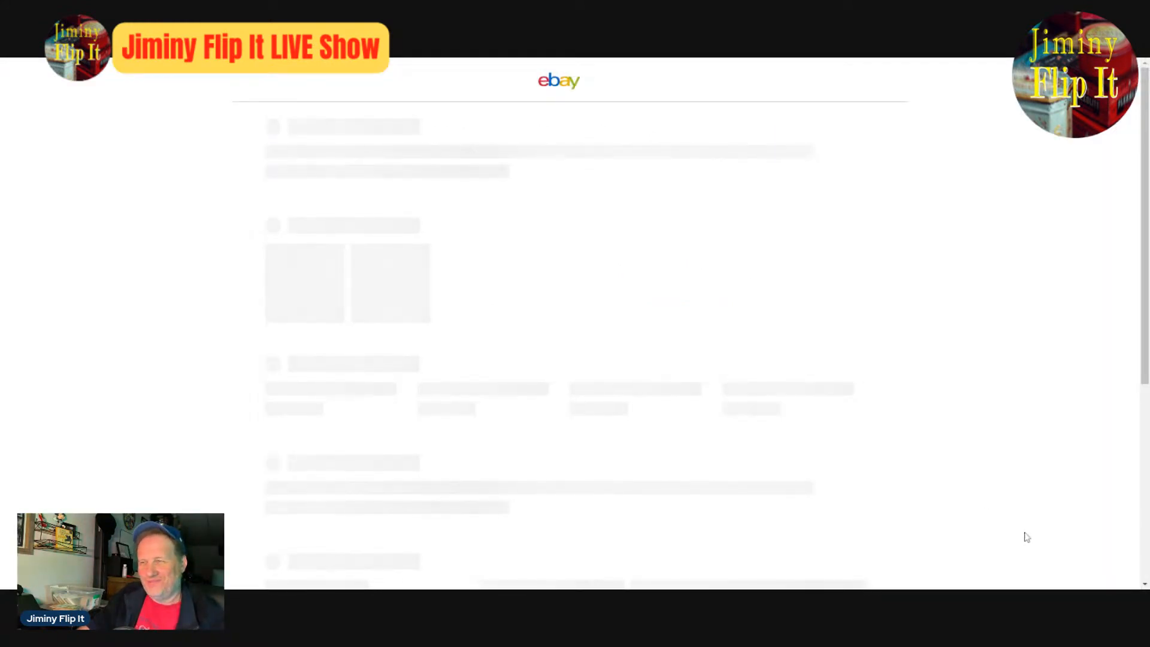
- Cut the copied item title down to "Easter Postcard R" by removing "A Joyful" and the rooster description
scroll(758, 533, down, 4)
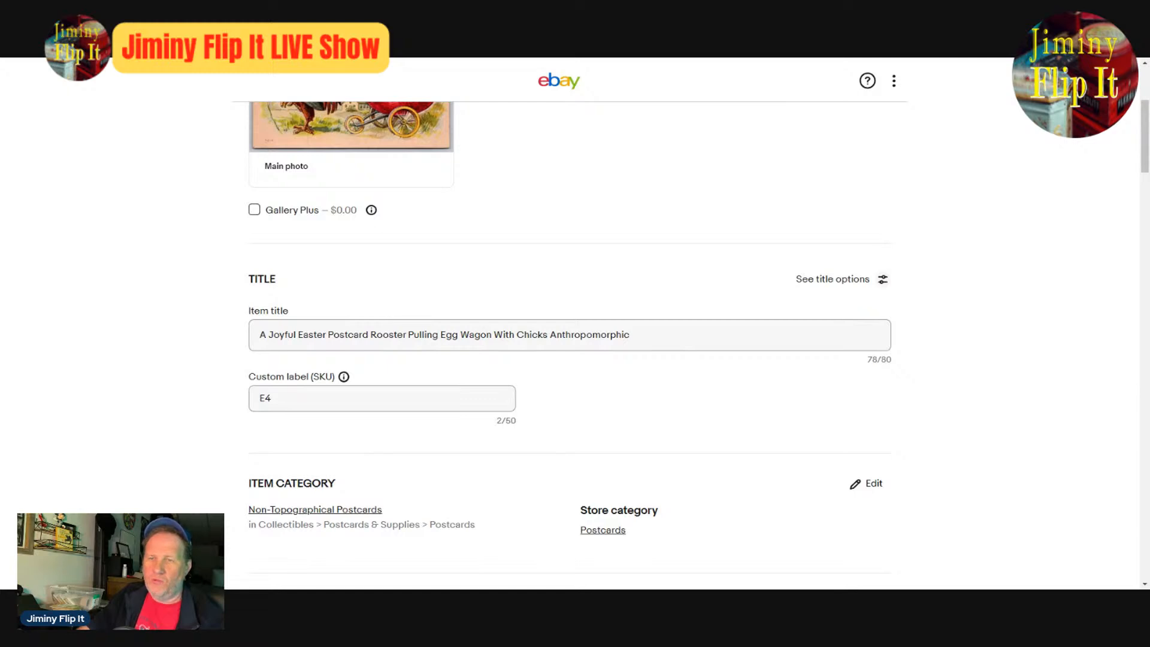
drag(375, 334, 630, 335)
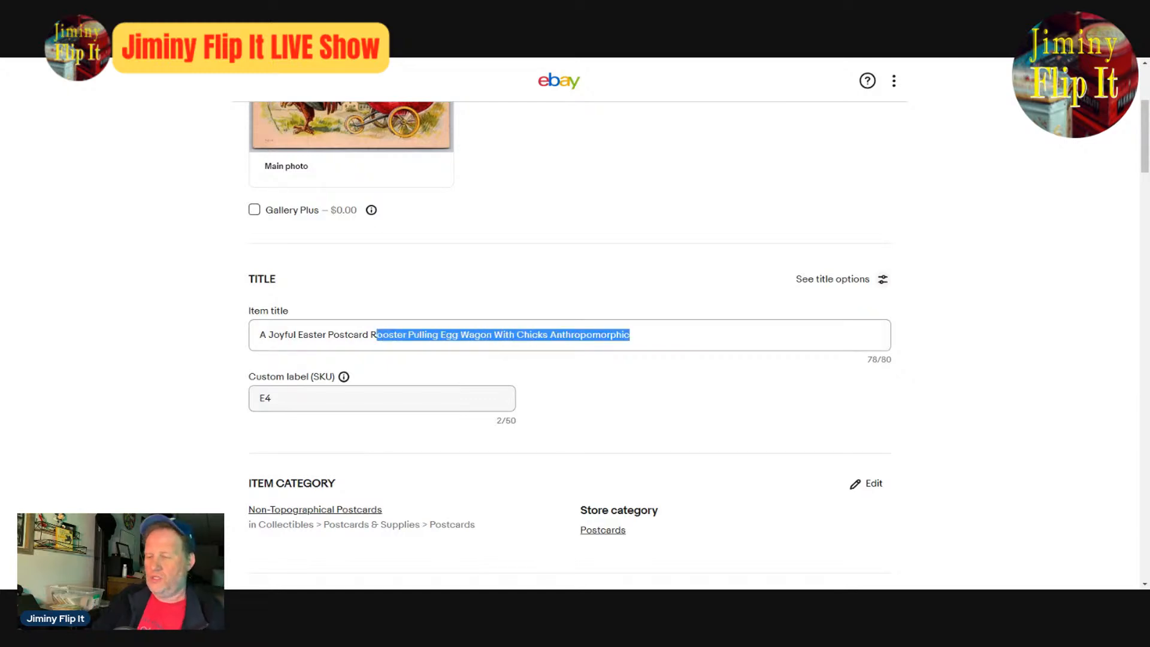
key(BackSpace)
key(ctrl+Left)
key(ctrl+Left)
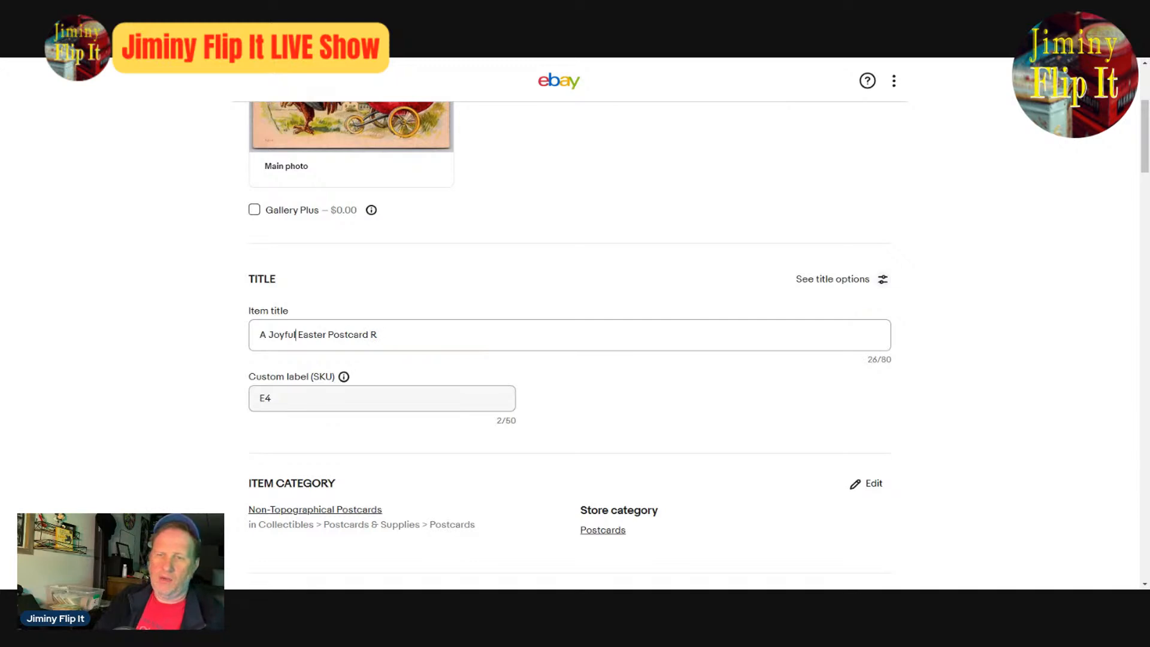
key(BackSpace)
key(BackSpace)
key(BackSpace)
key(BackSpace)
key(BackSpace)
key(BackSpace)
key(BackSpace)
key(BackSpace)
key(BackSpace)
key(BackSpace)
key(BackSpace)
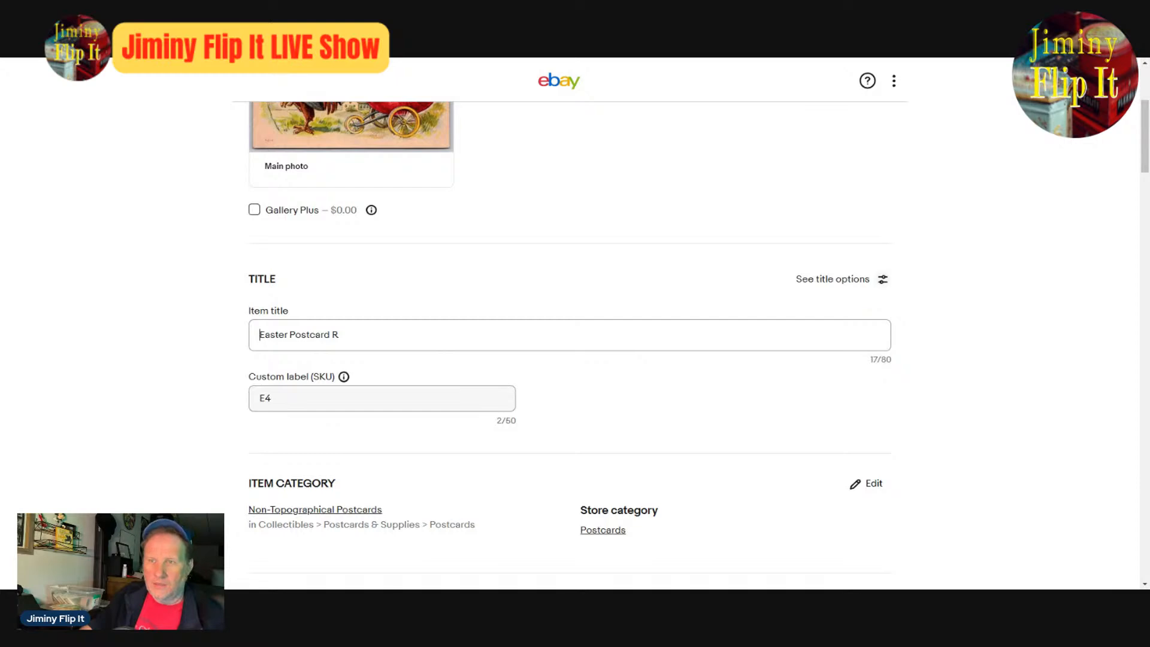
- Delete both copied rooster postcard photos from the new listing
scroll(693, 311, up, 4)
click(432, 244)
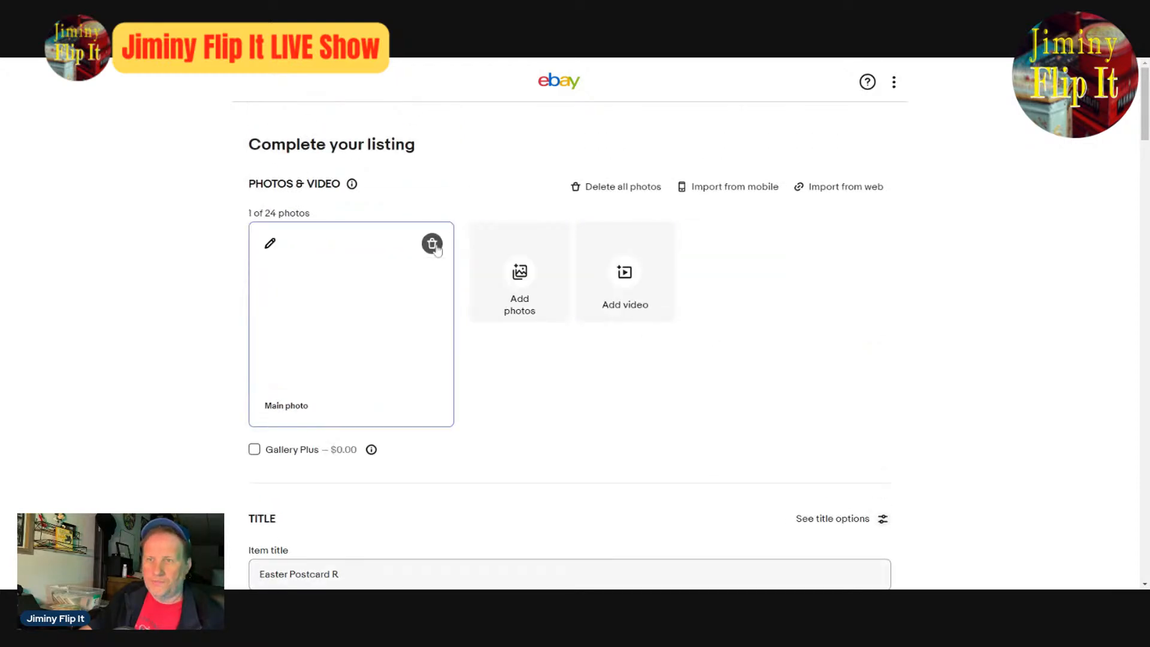
click(431, 244)
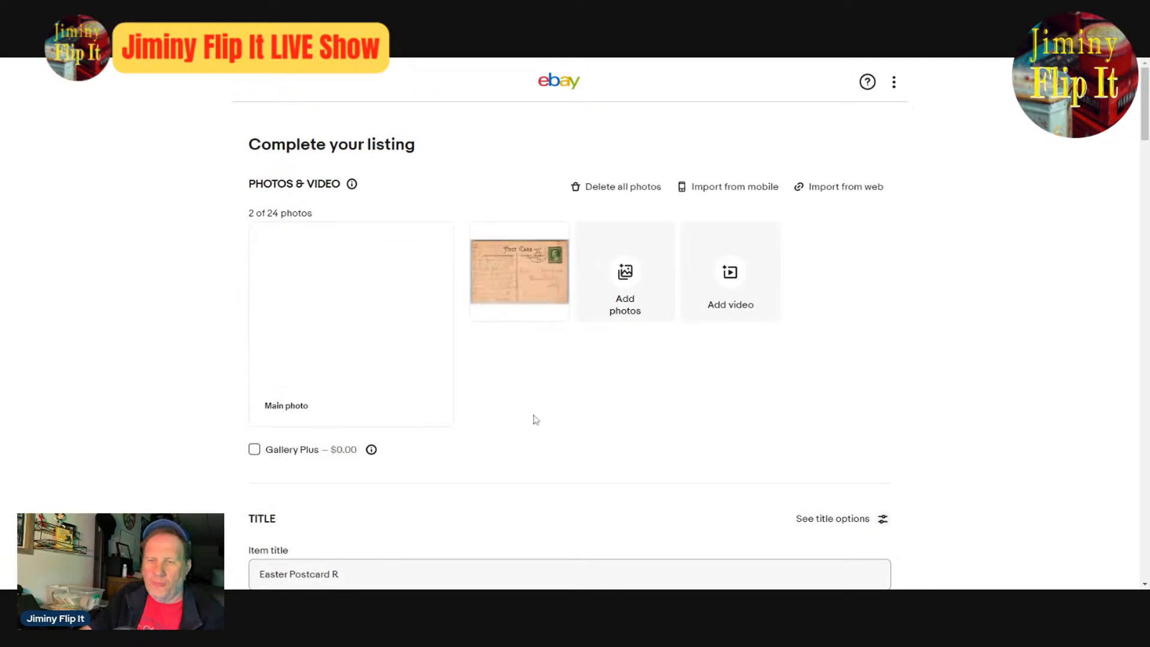
- Examine the enlarged front and back photos of the "Loving Easter Greetings" postcard for its design, message and postmark
click(342, 310)
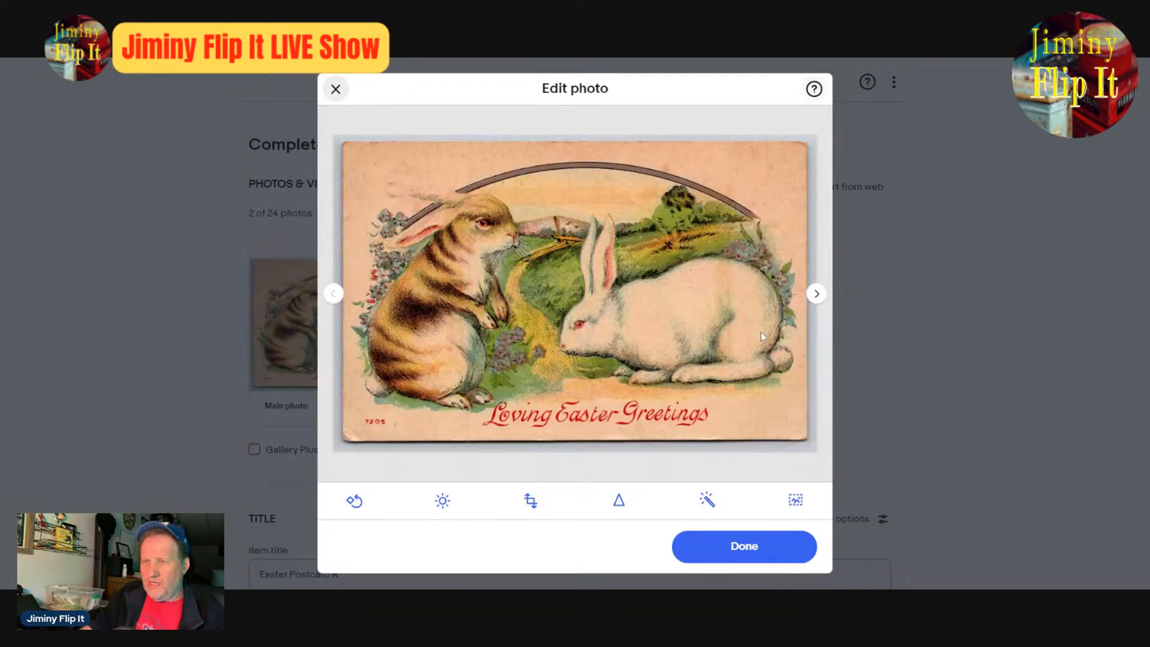
click(818, 296)
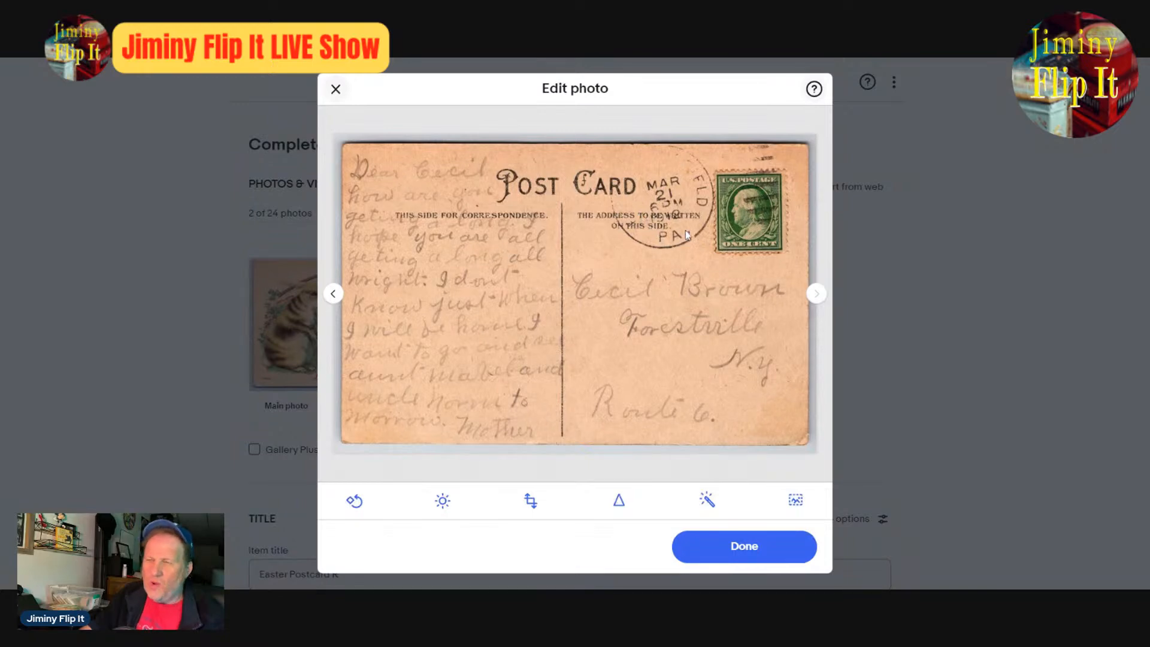
click(334, 293)
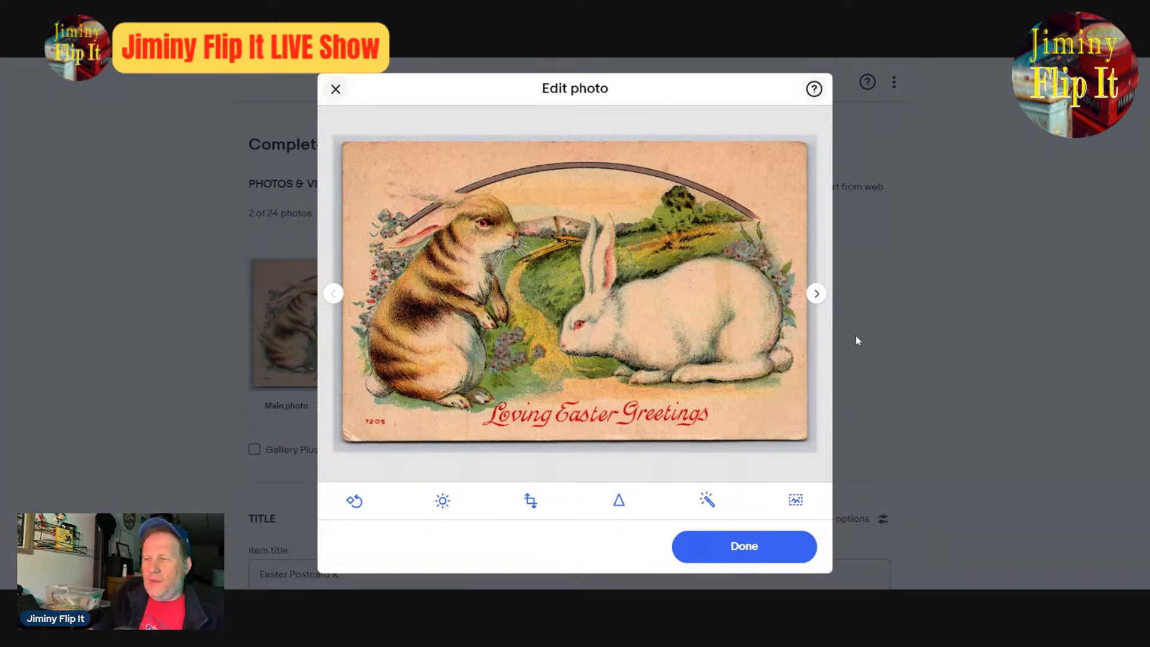
click(816, 295)
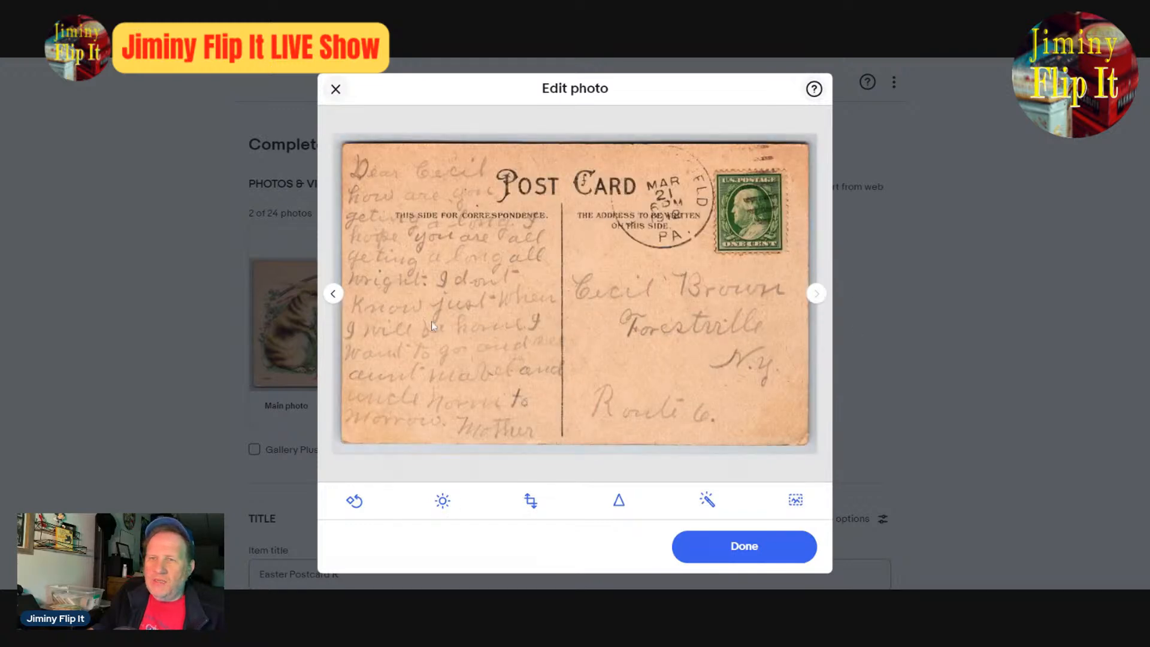
click(337, 298)
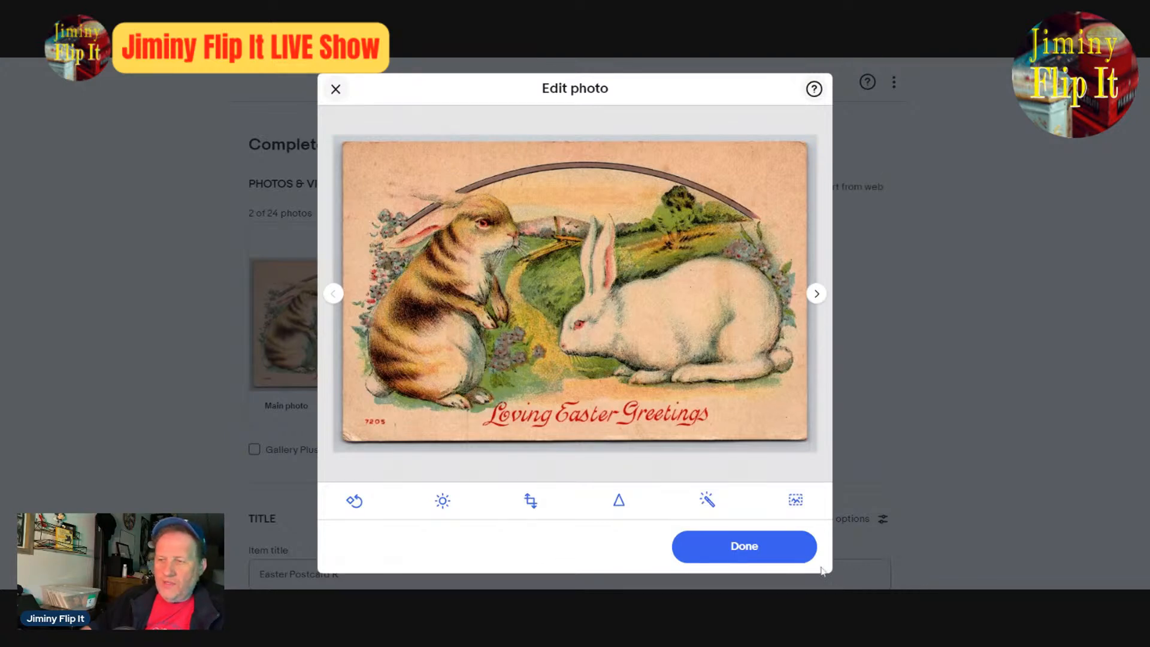
click(771, 546)
- Remove the leftover "R" after "Postcard" in the item title and insert "Loving" before "Easter"
scroll(923, 375, down, 4)
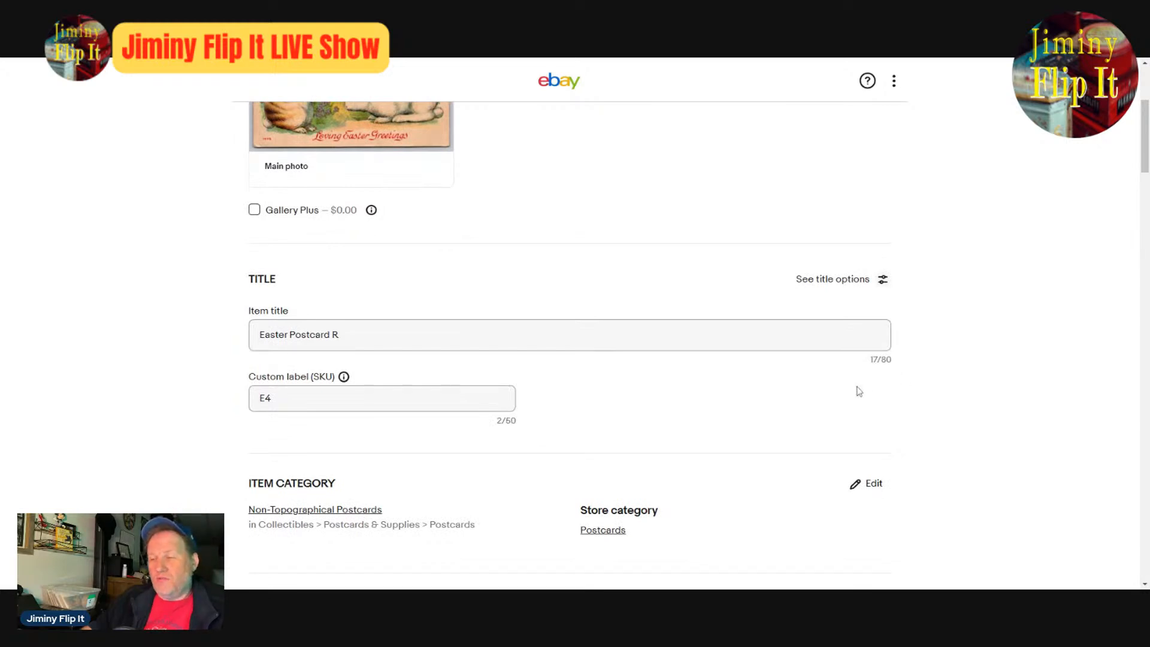
scroll(412, 424, up, 4)
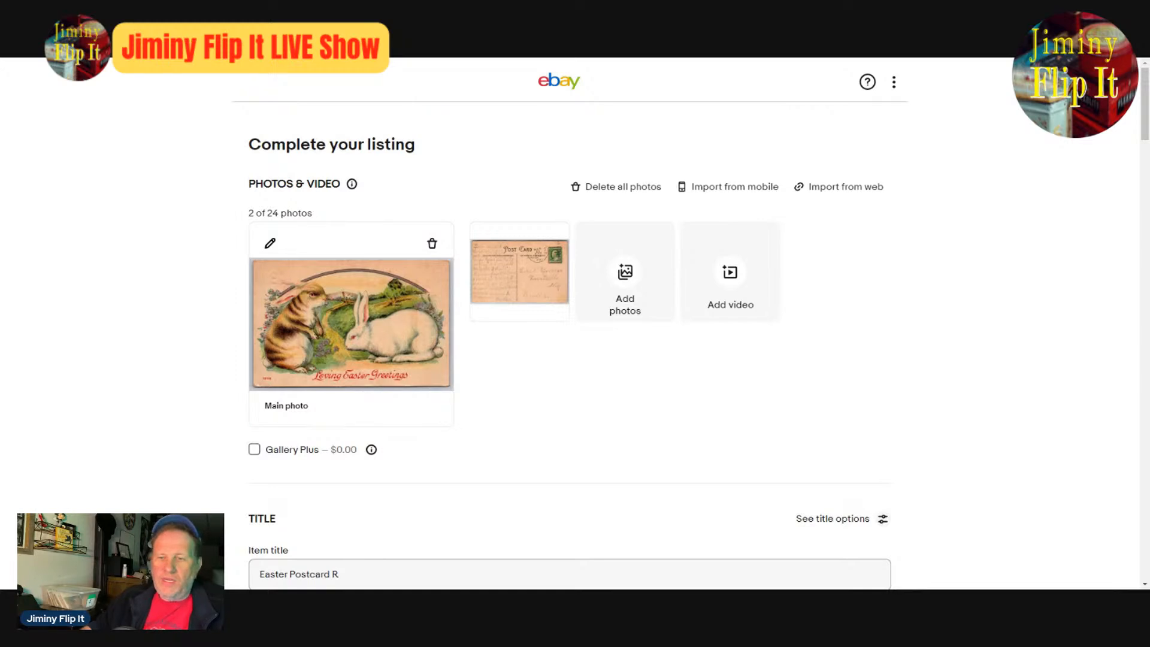
click(342, 575)
key(BackSpace)
key(BackSpace)
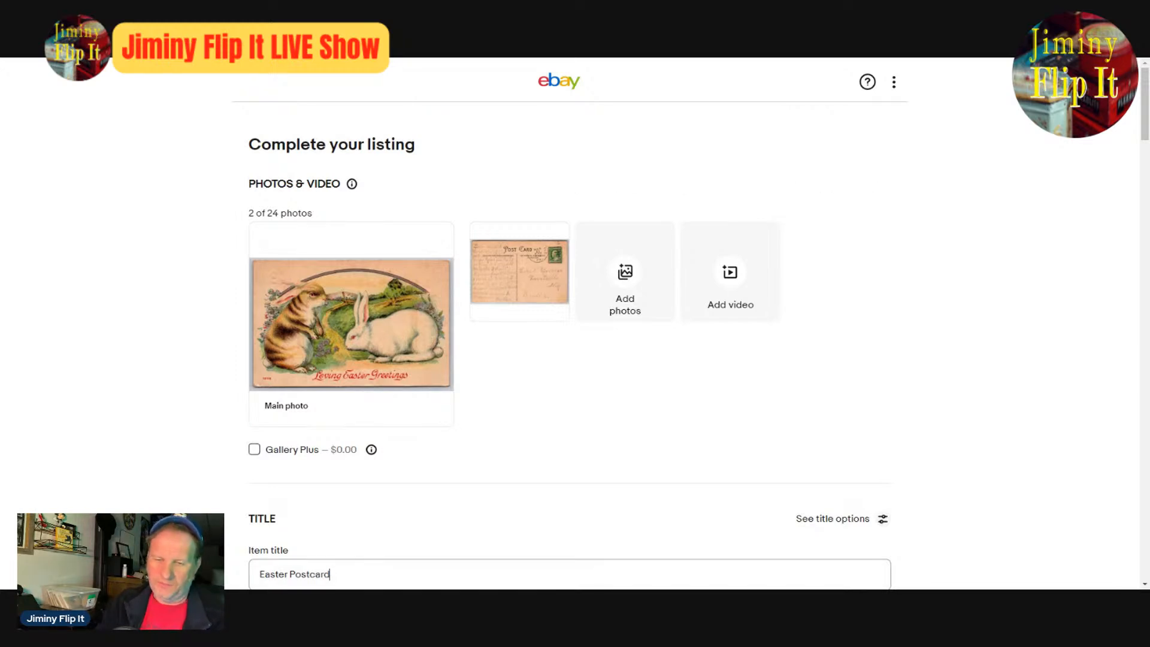
key(Left)
key(Left)
key(Left)
key(Left)
key(Left)
key(Left)
key(Left)
key(Left)
key(Left)
key(Left)
key(Left)
key(Left)
key(Left)
key(Left)
key(Left)
text(Lo)
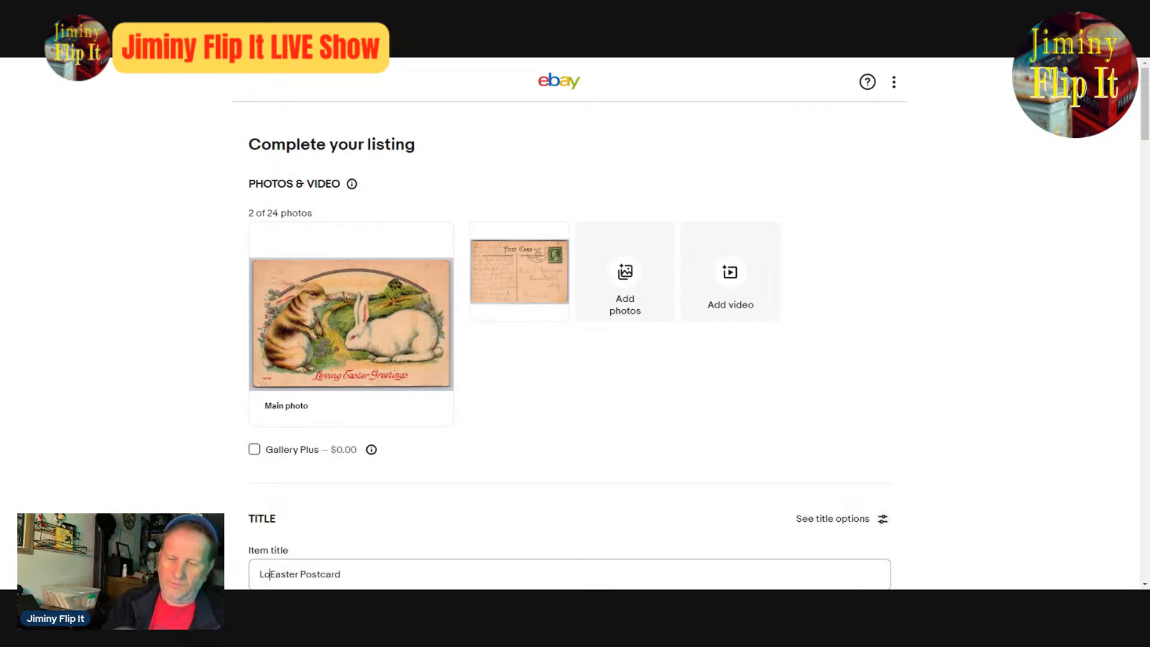
text(ving)
- Insert "Greetings" before "Postcard" in the item title and add "Bunnies" at its end
key(Right)
key(Right)
key(Right)
key(Right)
key(Right)
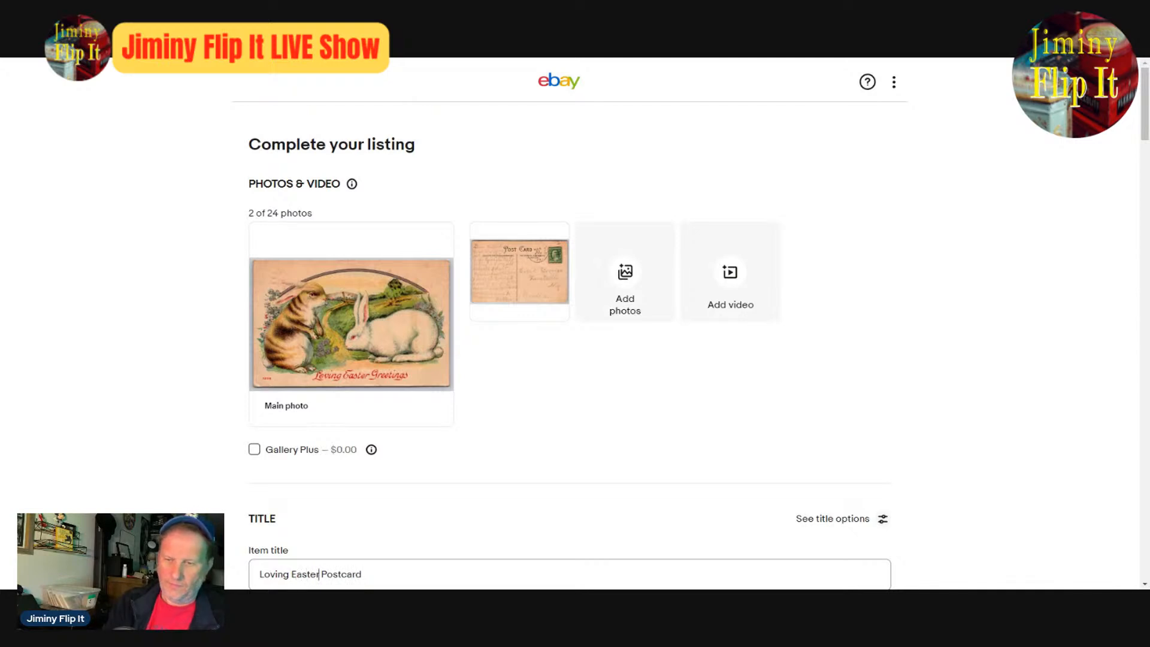
text(Greetings)
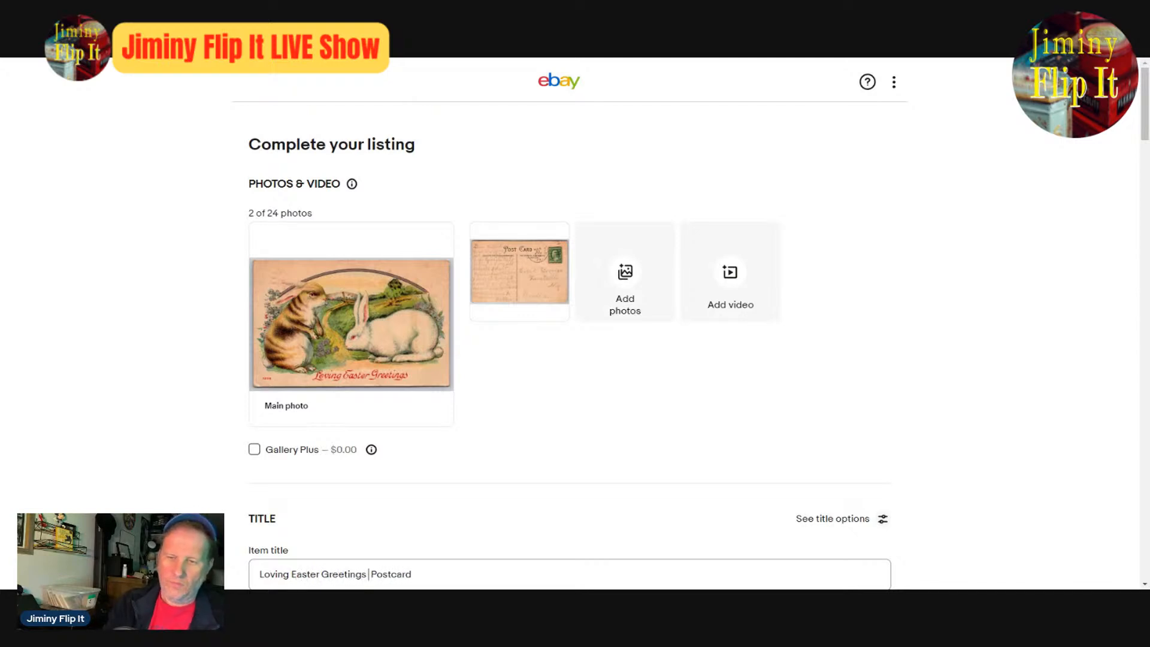
key(Delete)
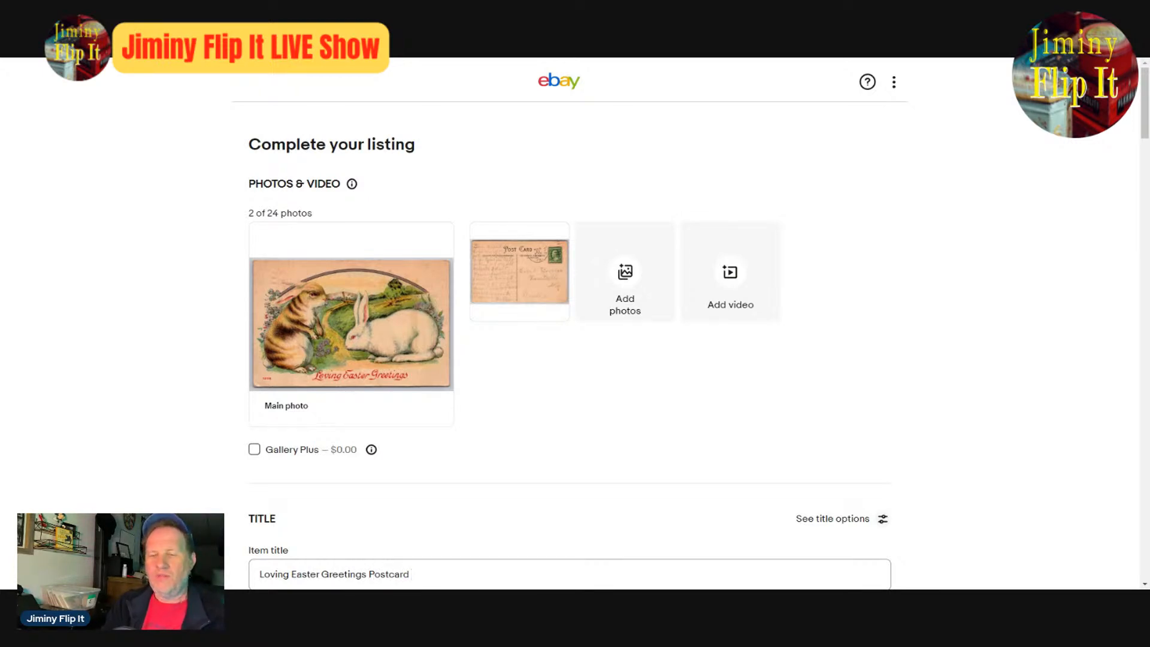
text(Bi)
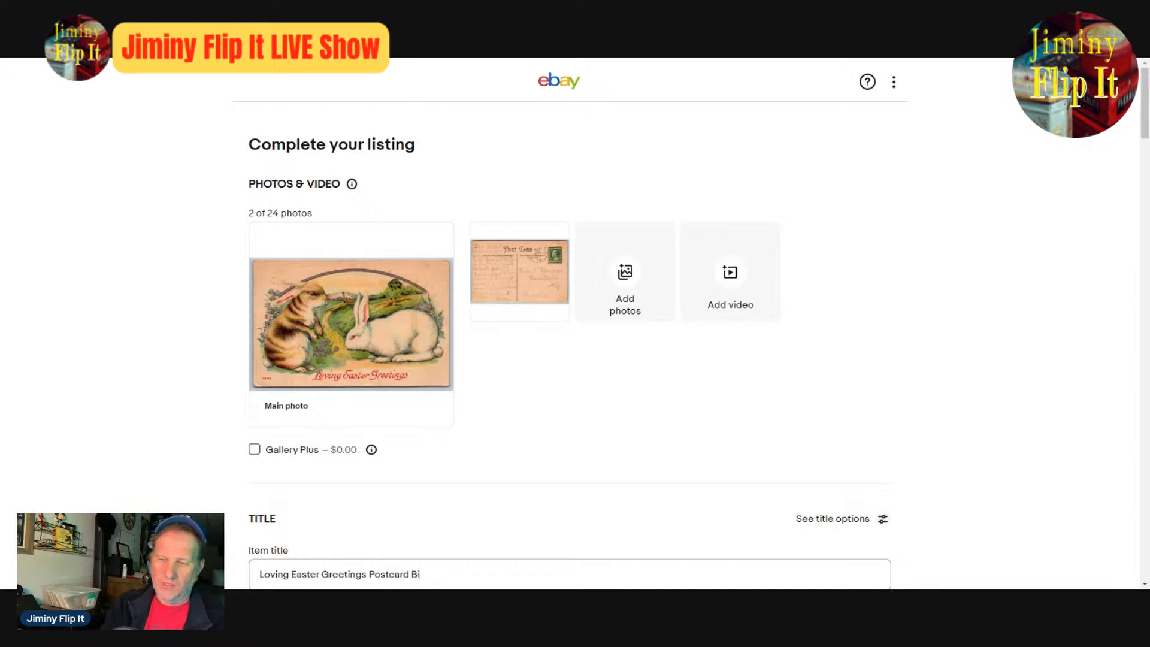
key(BackSpace)
text(unnies)
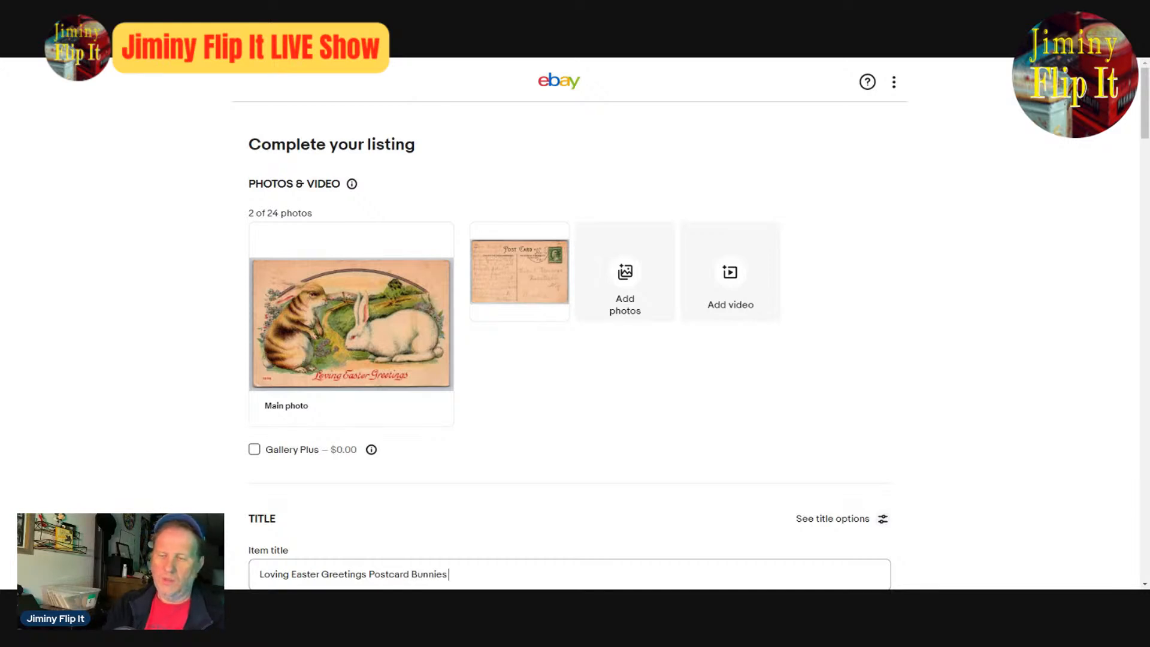
- Examine the enlarged front and back photos of the bunnies postcard, including its handwritten message, stamp and postmark
click(382, 283)
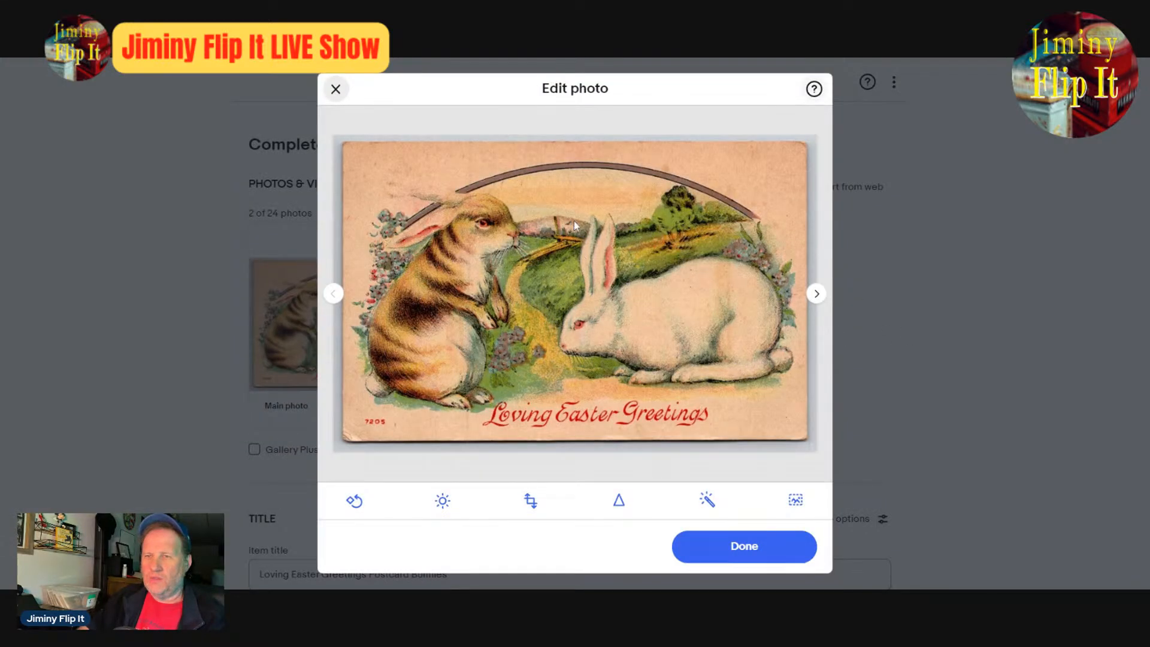
click(817, 294)
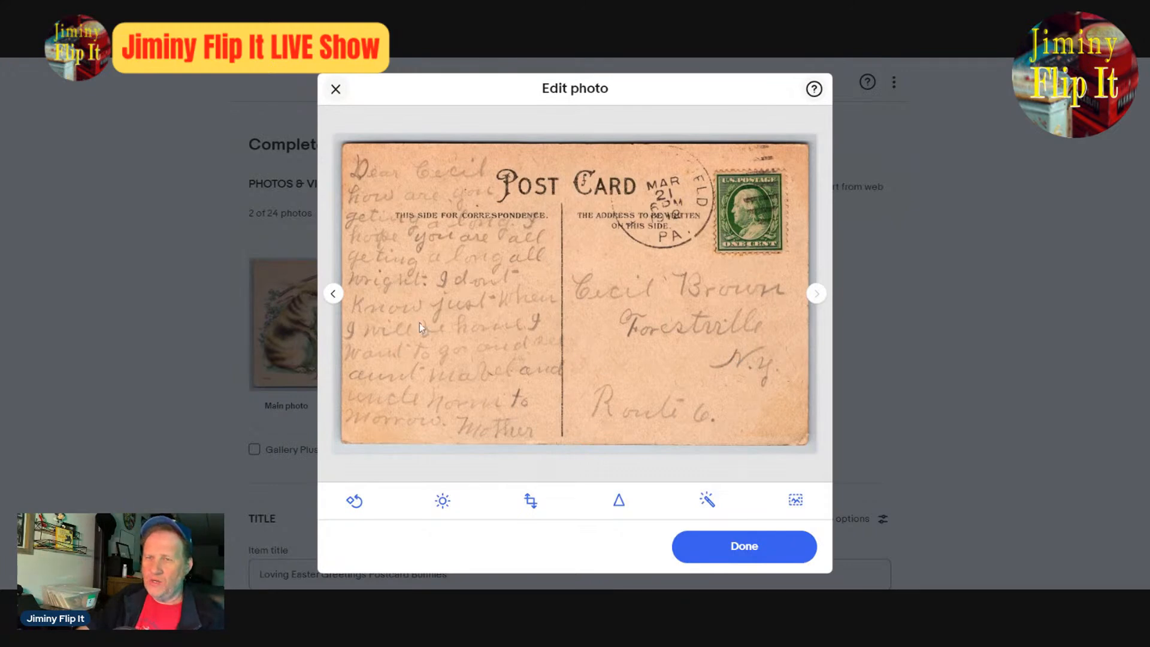
click(336, 295)
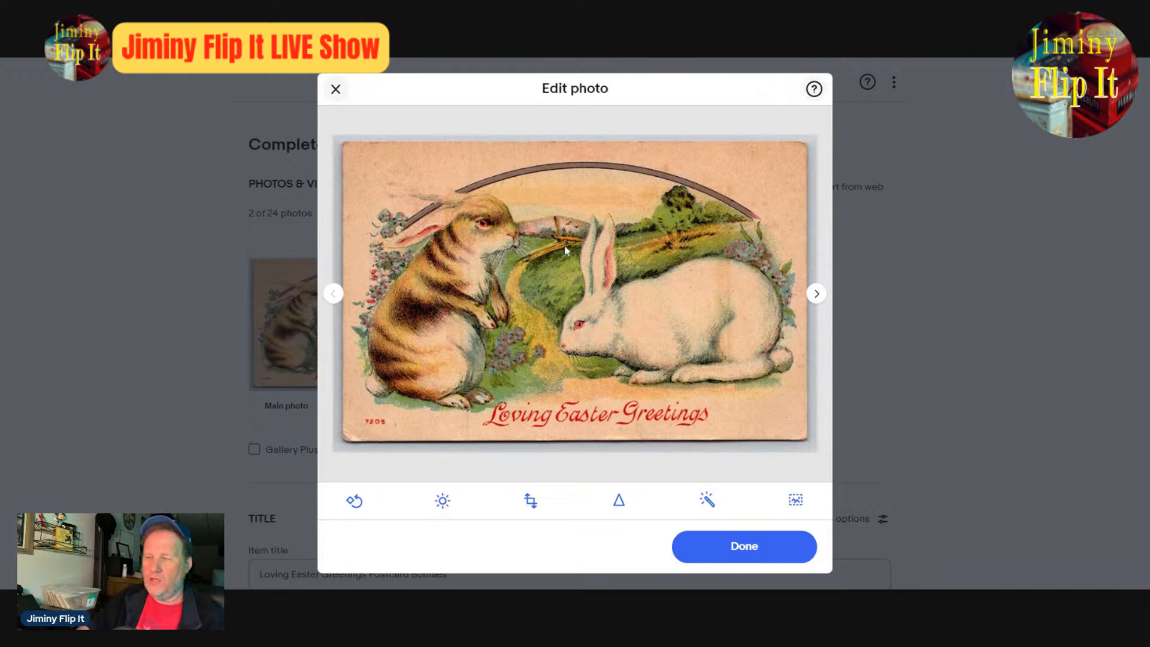
click(744, 546)
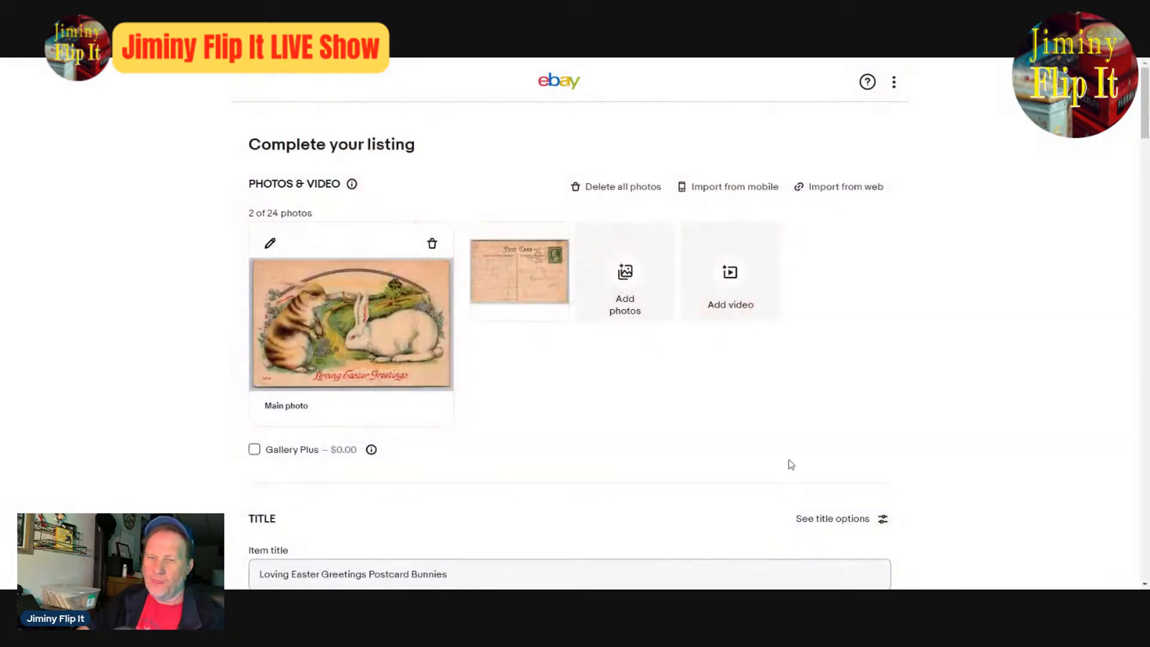
- Set the Subject item specific to the custom value "Rabbitt"
scroll(792, 464, down, 8)
scroll(753, 459, down, 4)
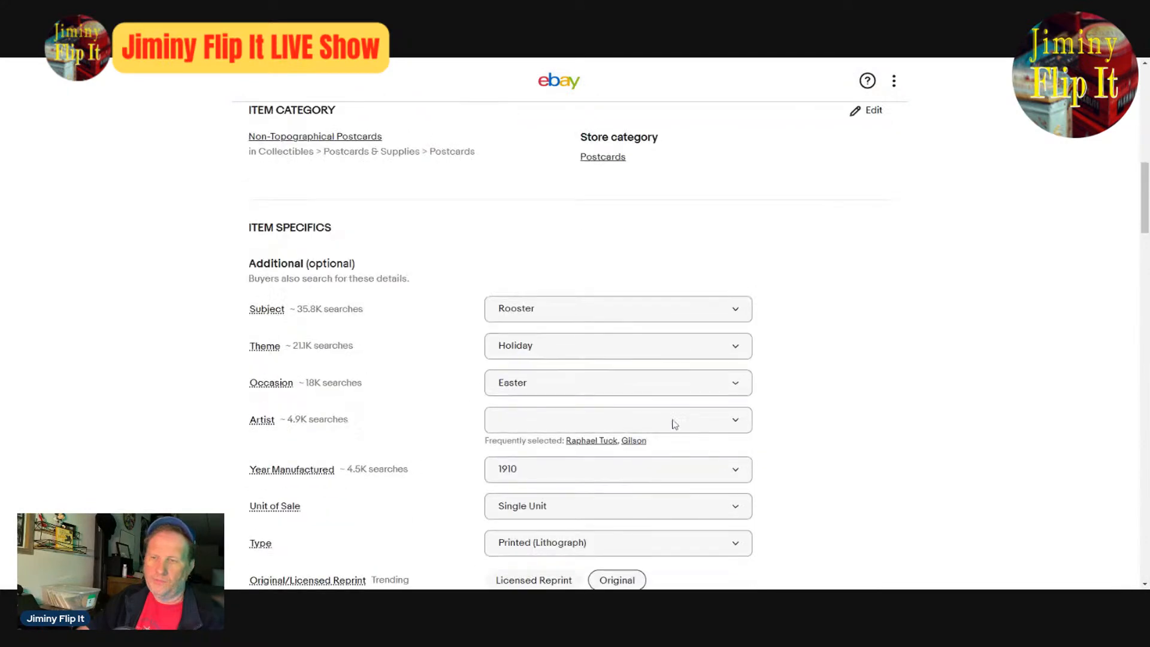
click(590, 312)
text(Rab)
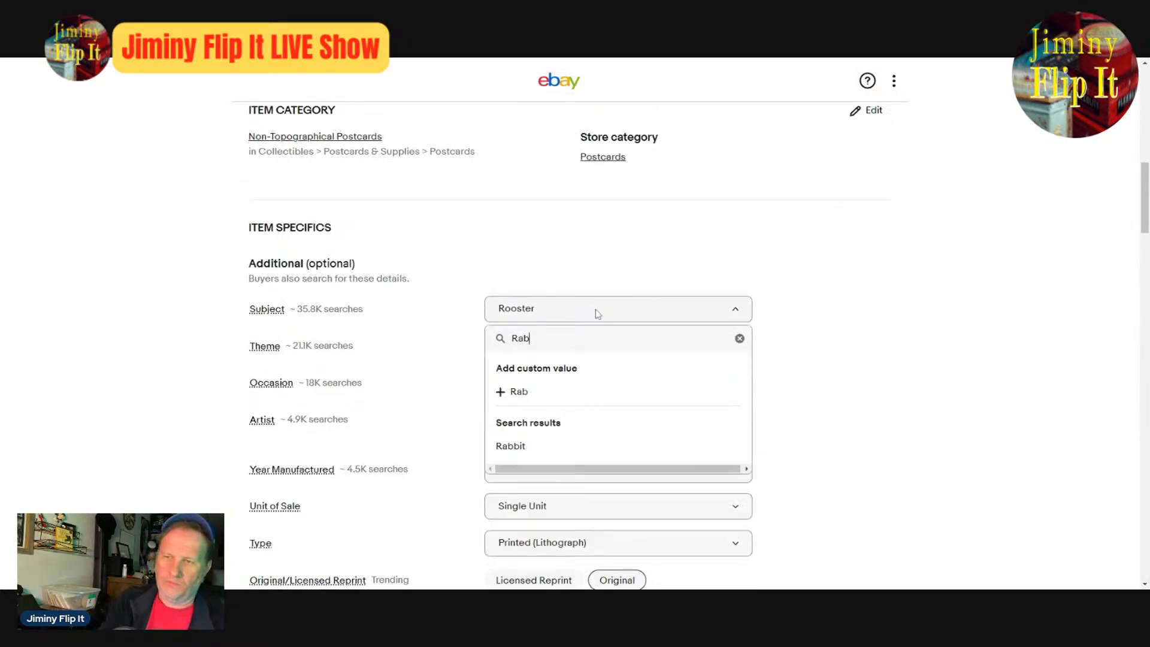
text(bitt)
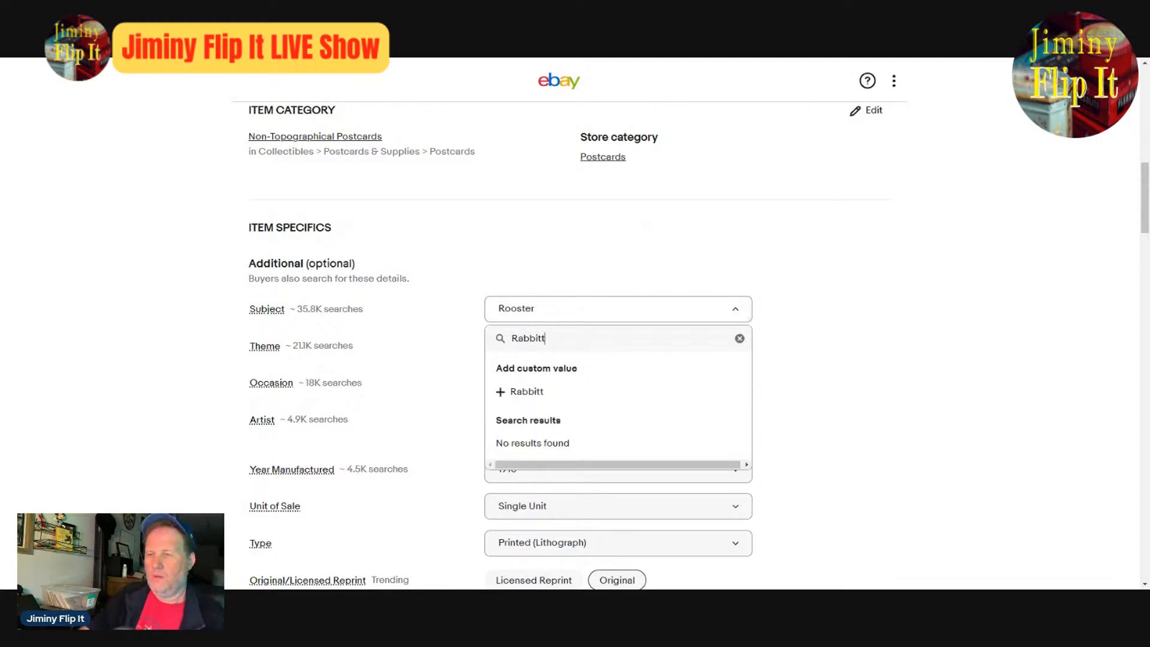
click(532, 390)
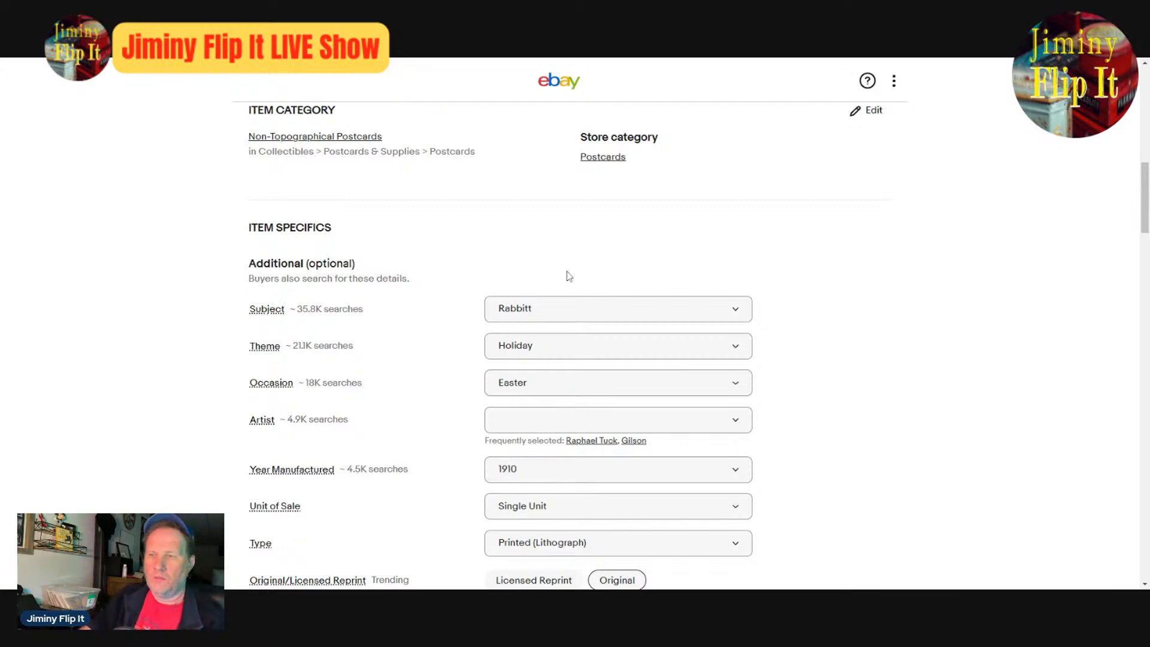
- Correct the Subject item specific to "Rabbit"
click(567, 311)
click(564, 310)
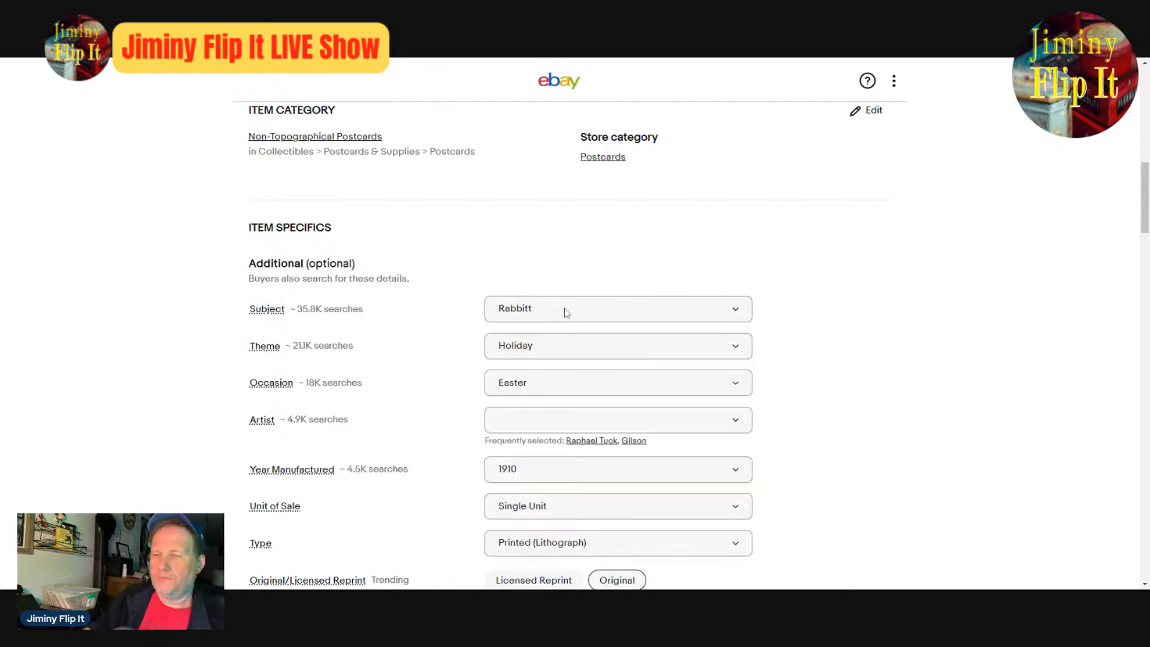
click(559, 319)
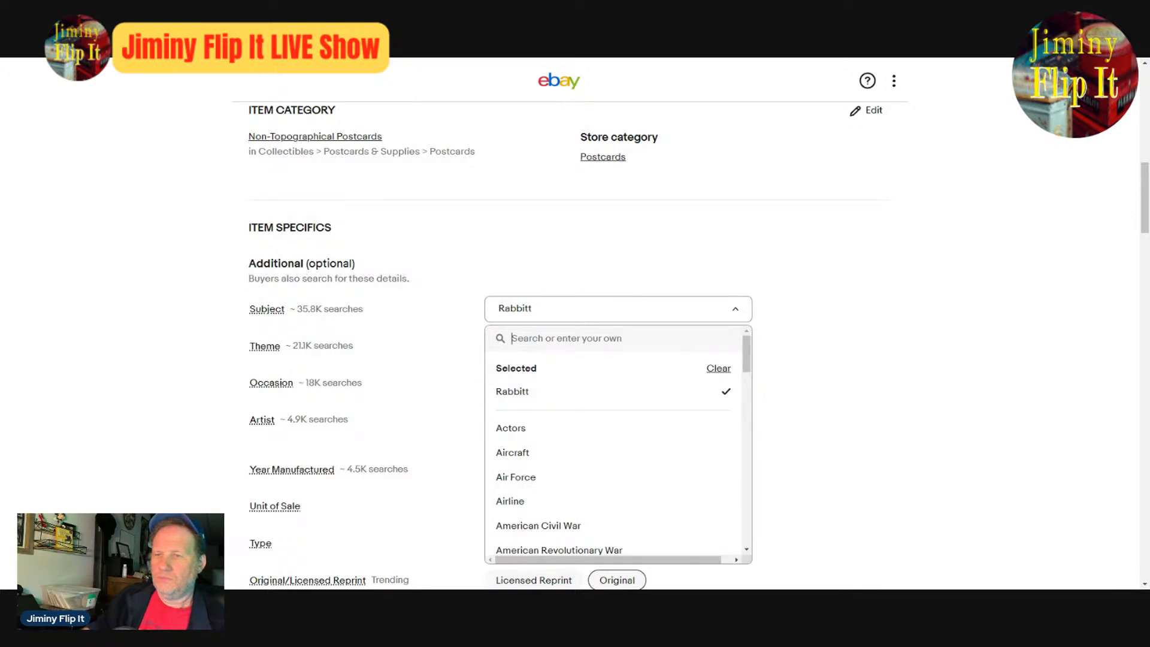
text(Rabbit)
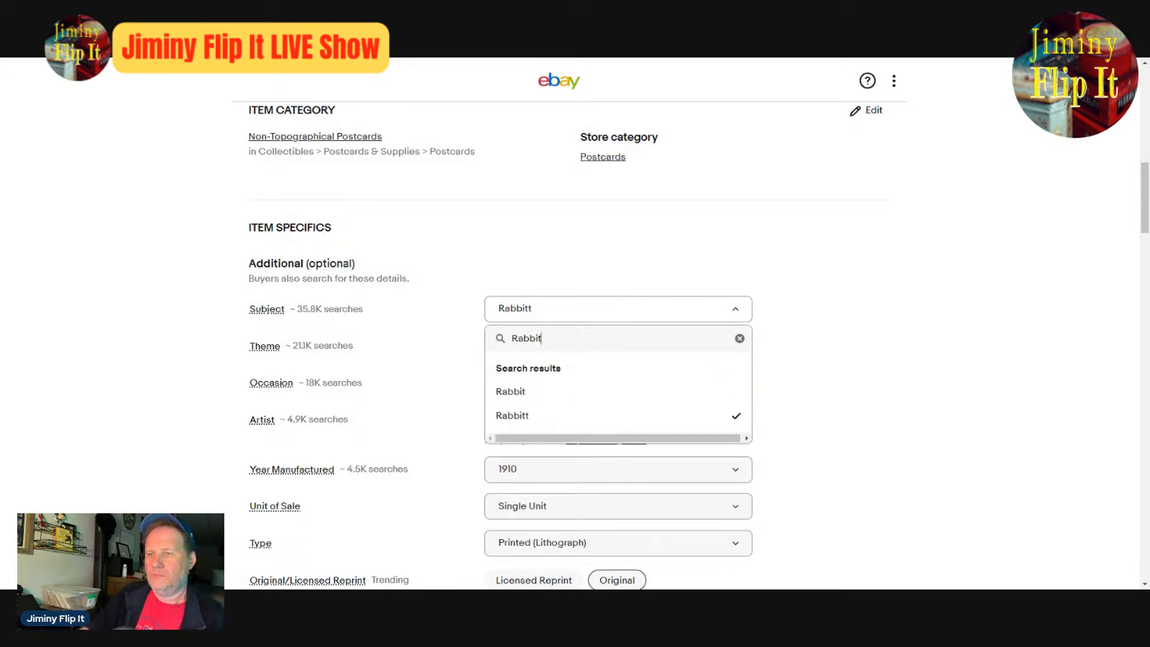
key(Return)
- Review the item specifics and condition description, and check the enlarged front photo of the postcard
scroll(594, 368, down, 4)
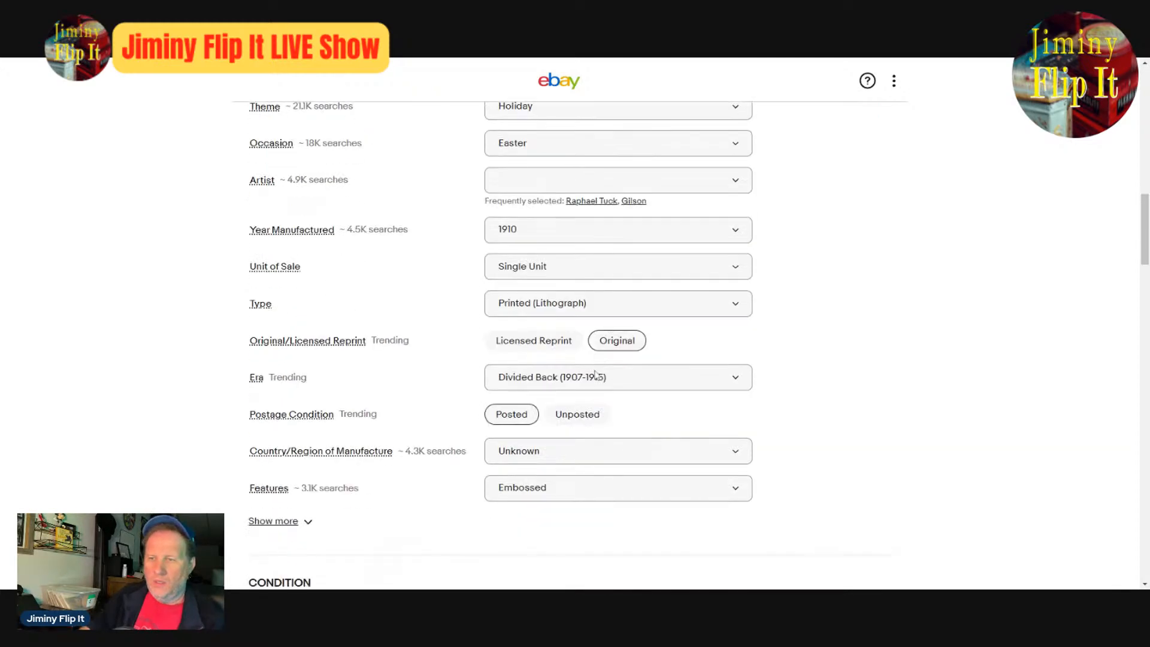
scroll(722, 459, down, 4)
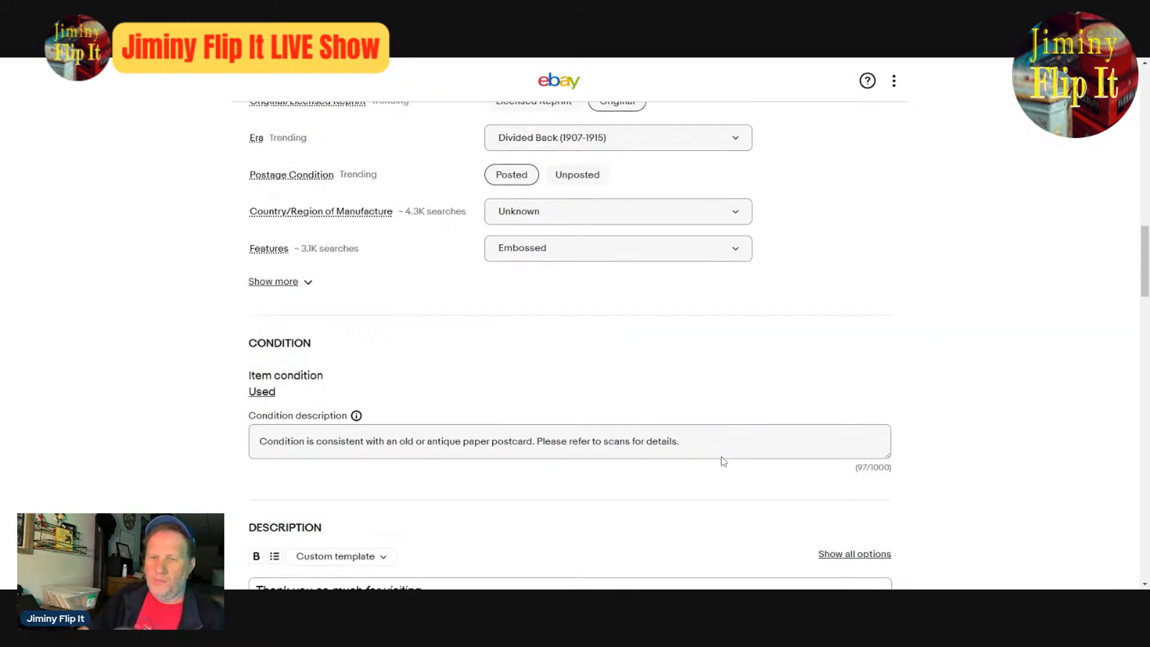
scroll(722, 460, up, 10)
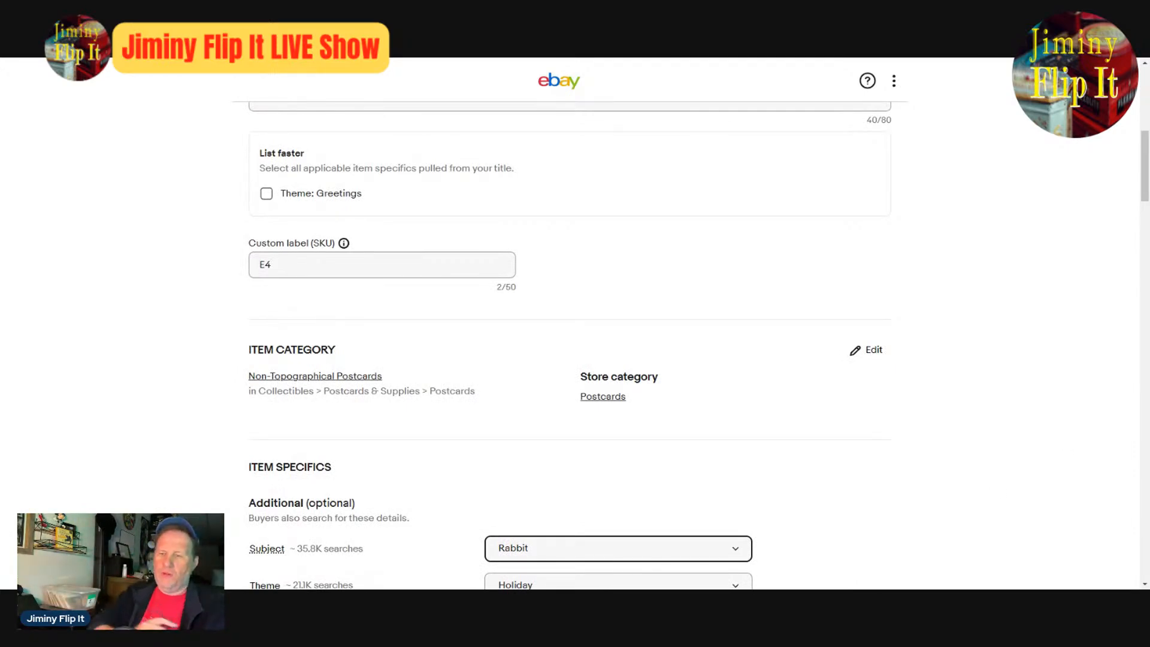
scroll(966, 490, down, 4)
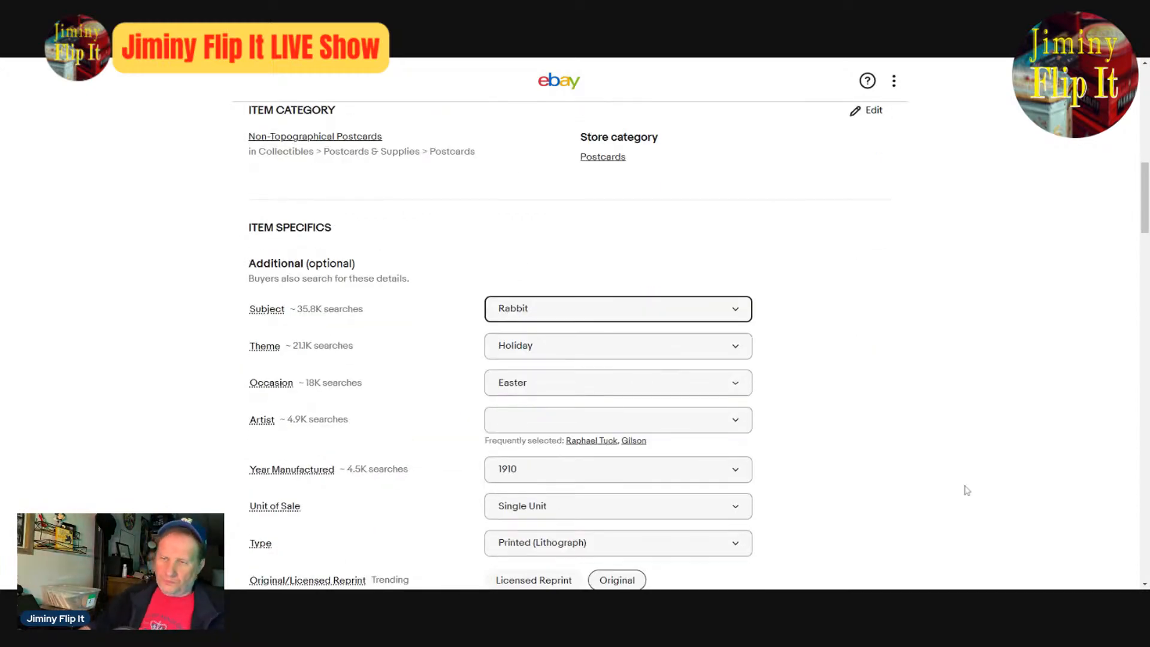
scroll(964, 489, up, 12)
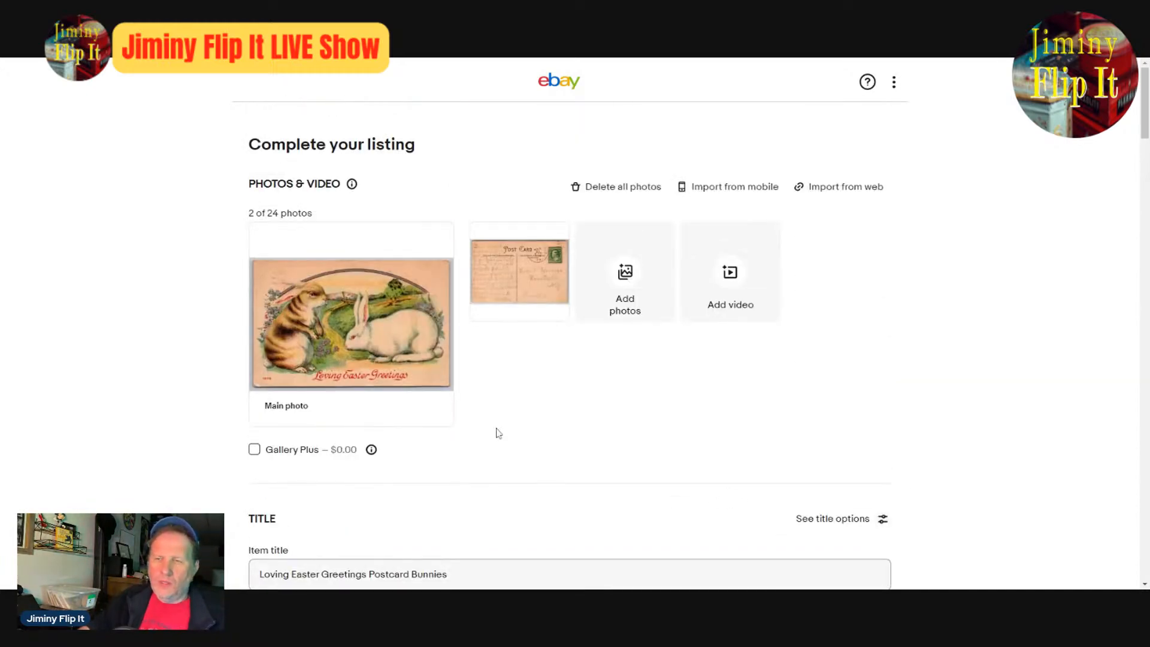
click(315, 308)
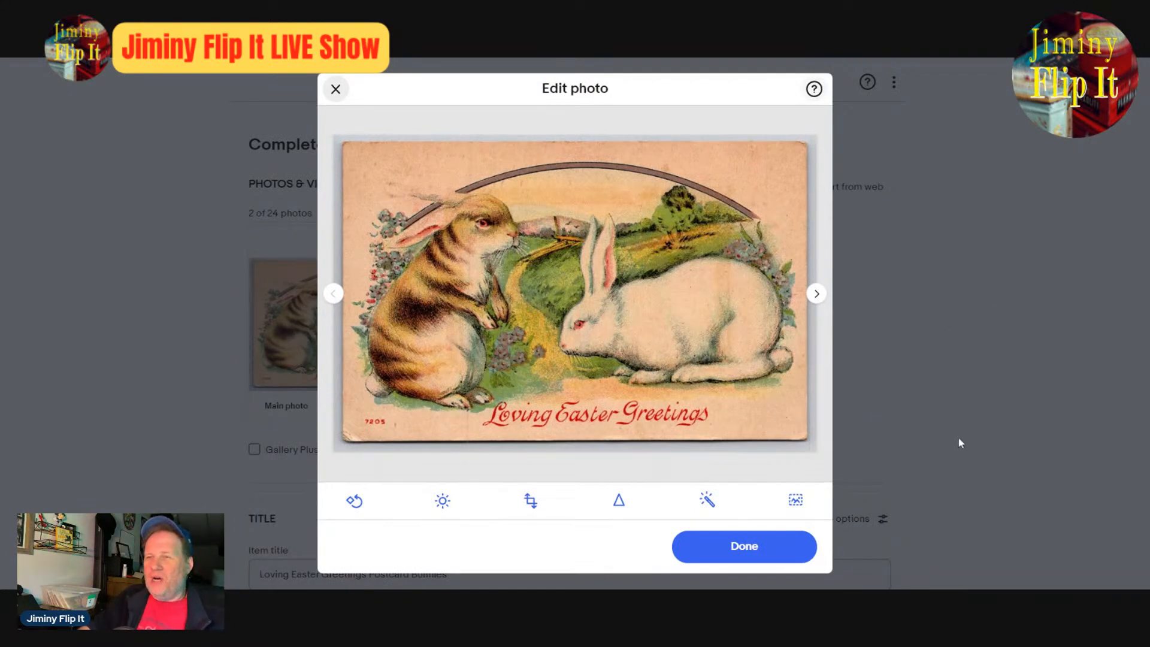
click(775, 547)
- Add "Bunny Trail" to the end of the item title
scroll(773, 539, down, 4)
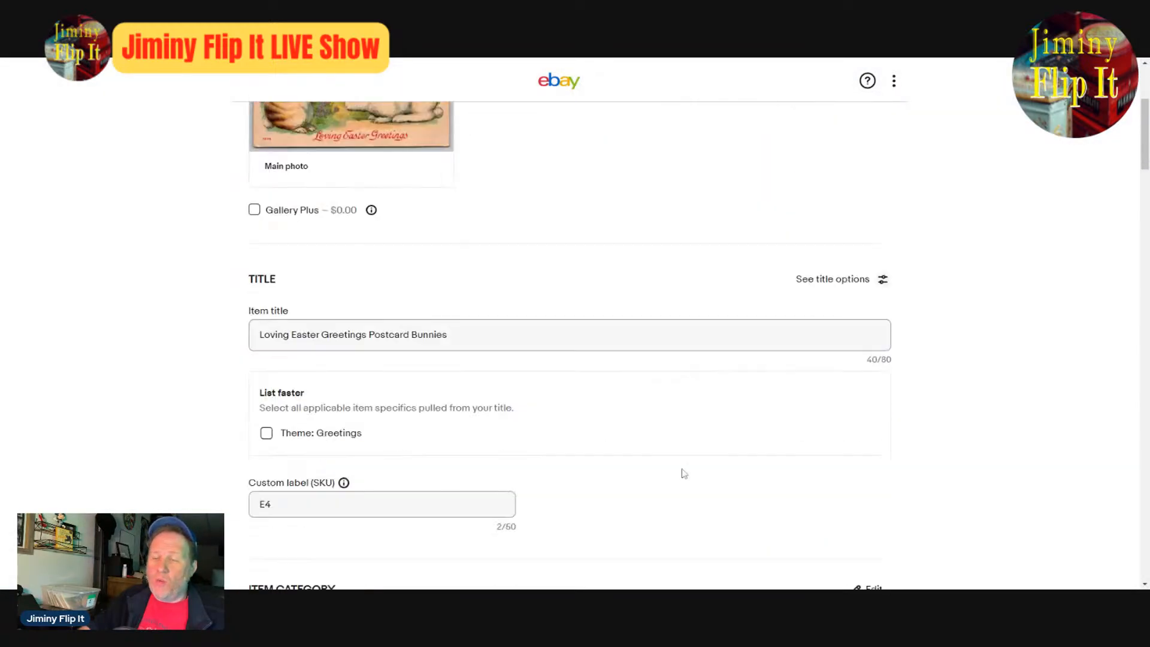
click(448, 335)
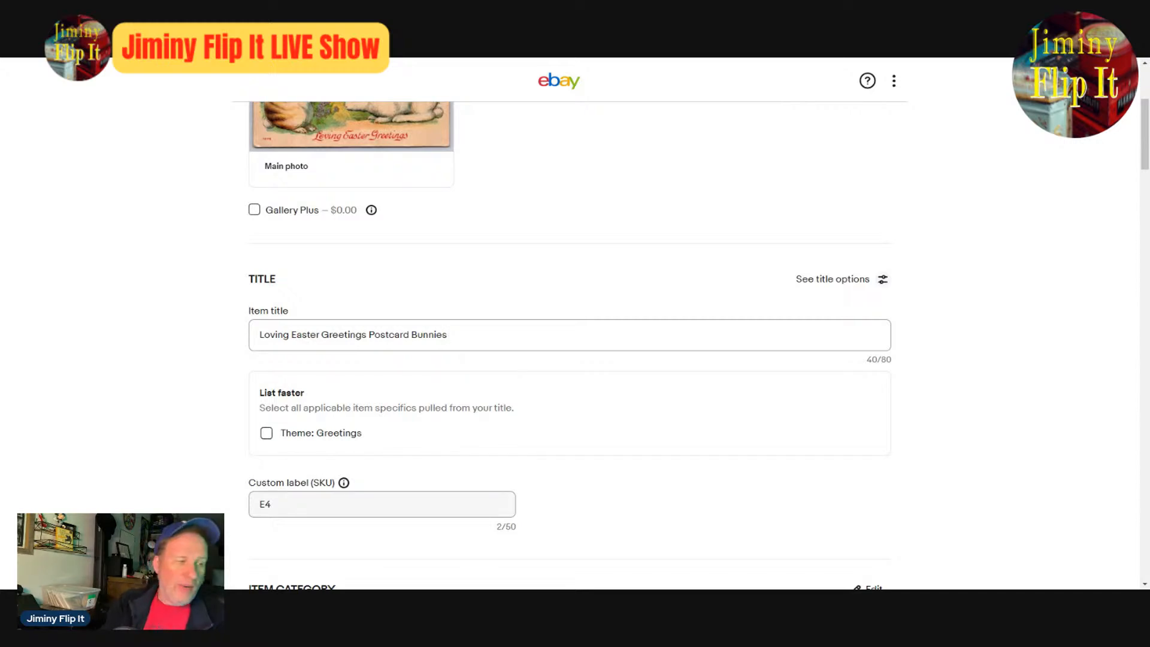
text(B)
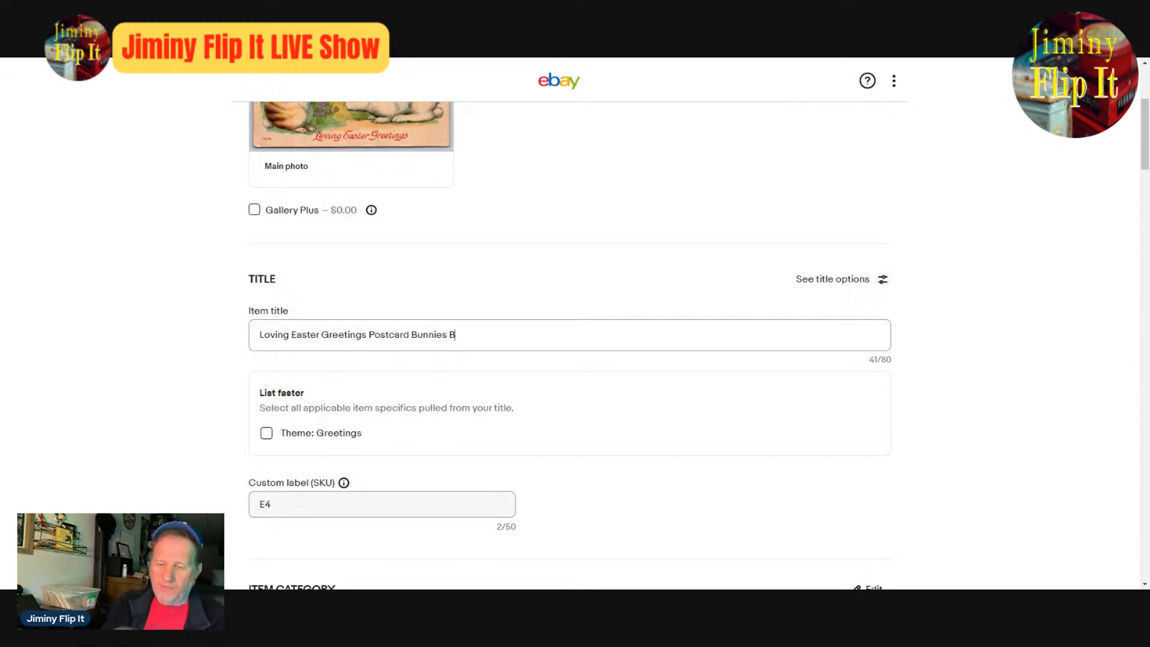
text(unny Trail)
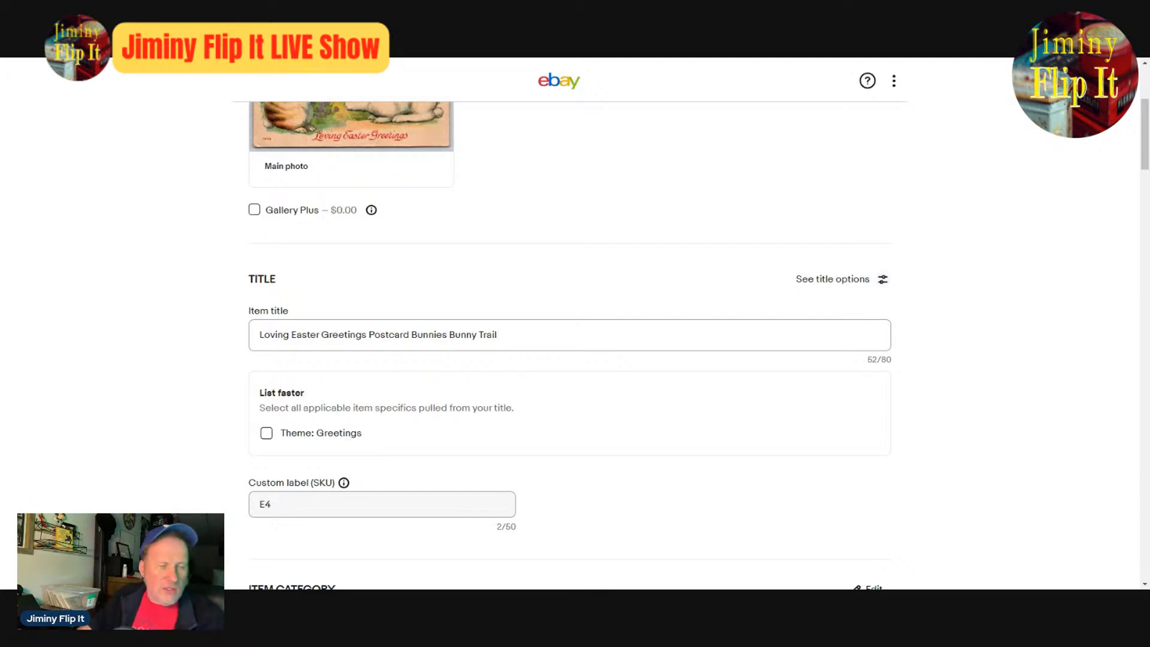
- Check the rabbits in the enlarged front photo and add "Tiger Striped Rabbit" to the end of the item title
scroll(2, 108, up, 4)
scroll(180, 132, down, 4)
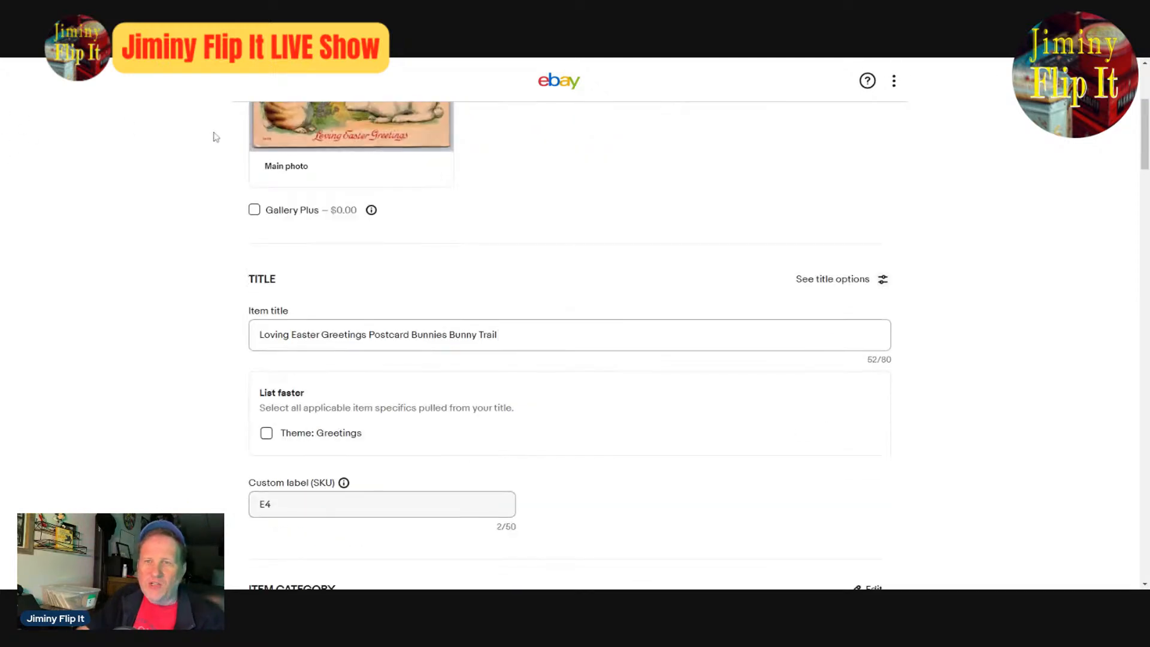
scroll(216, 137, up, 4)
click(372, 345)
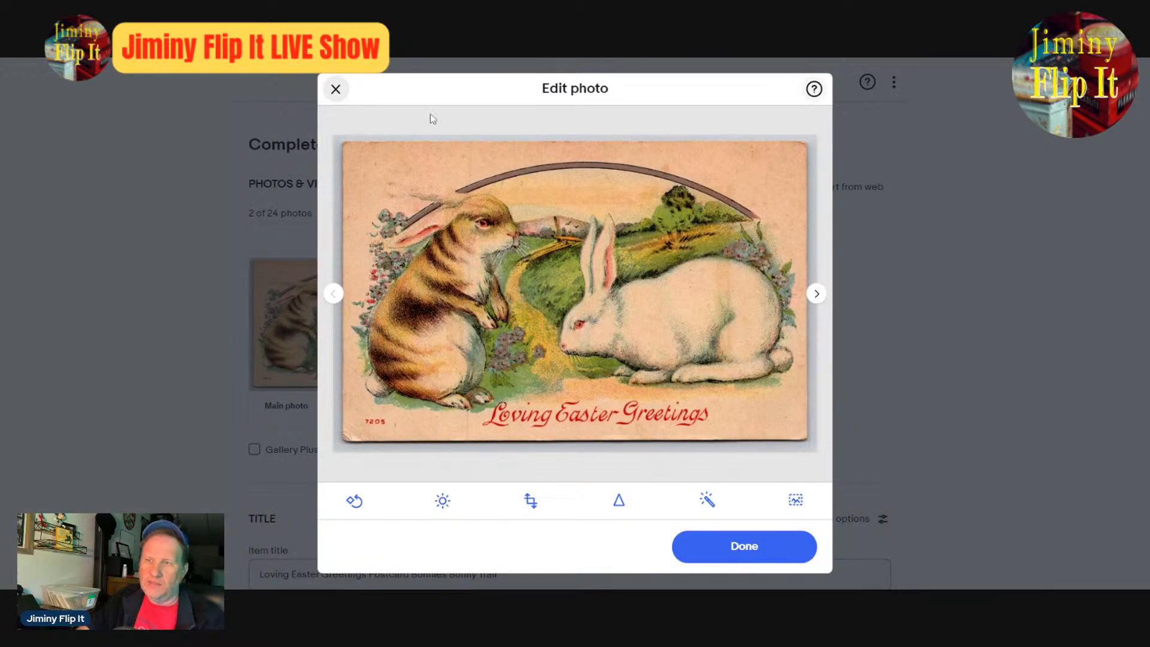
click(336, 89)
scroll(497, 266, down, 4)
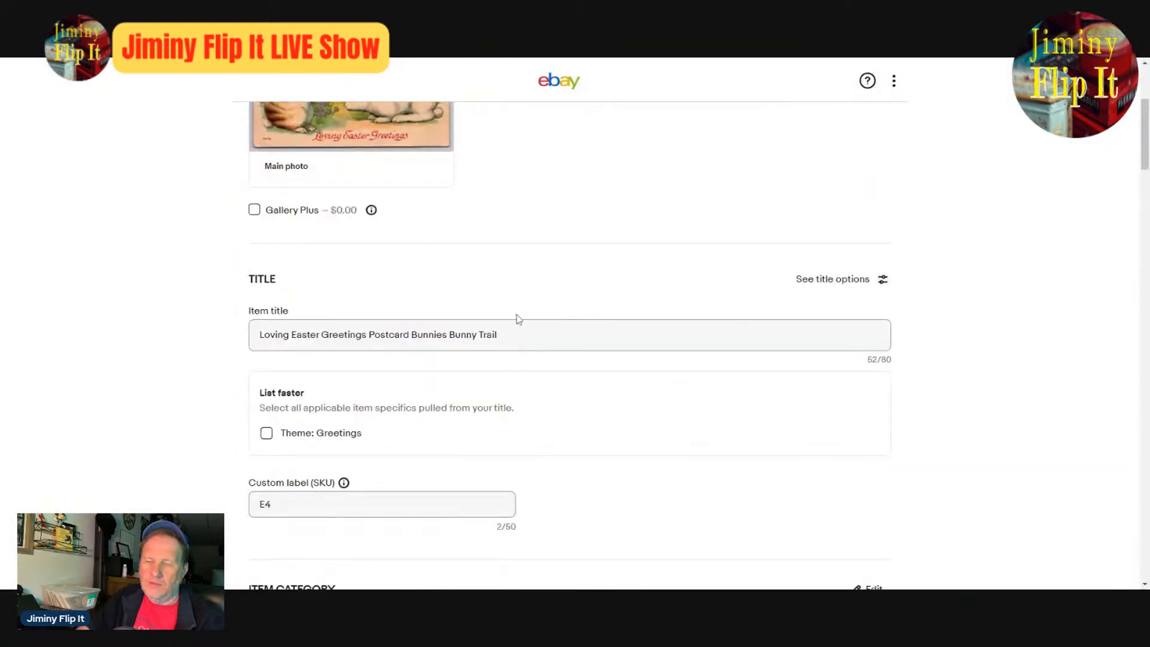
click(520, 326)
text(T)
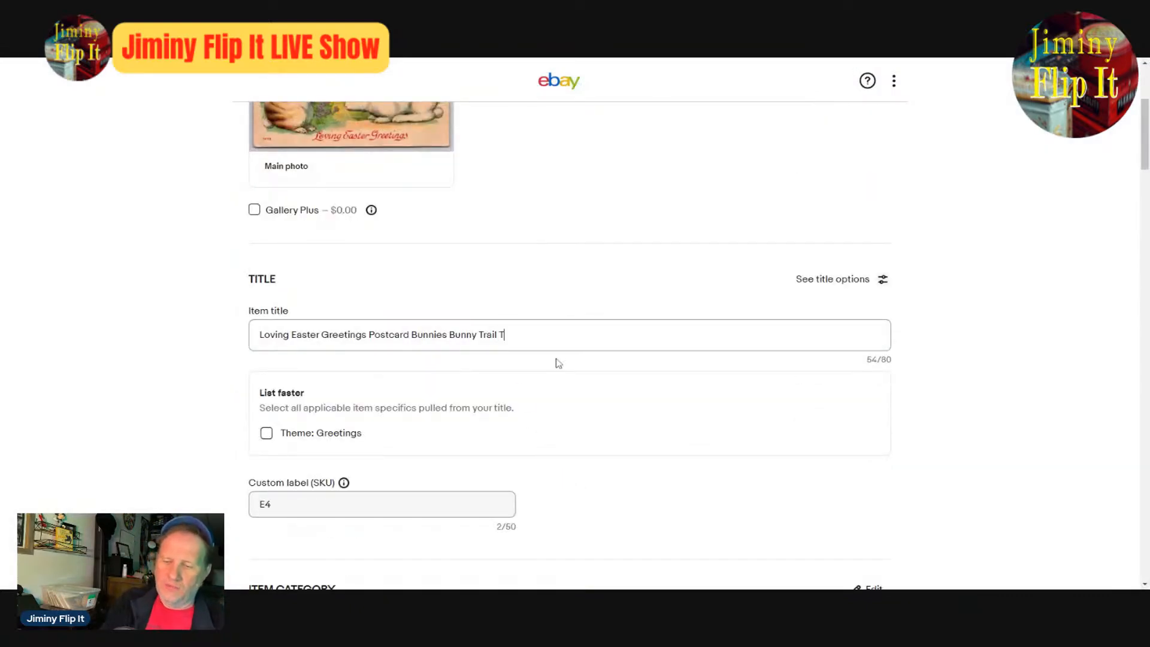
text(iger S)
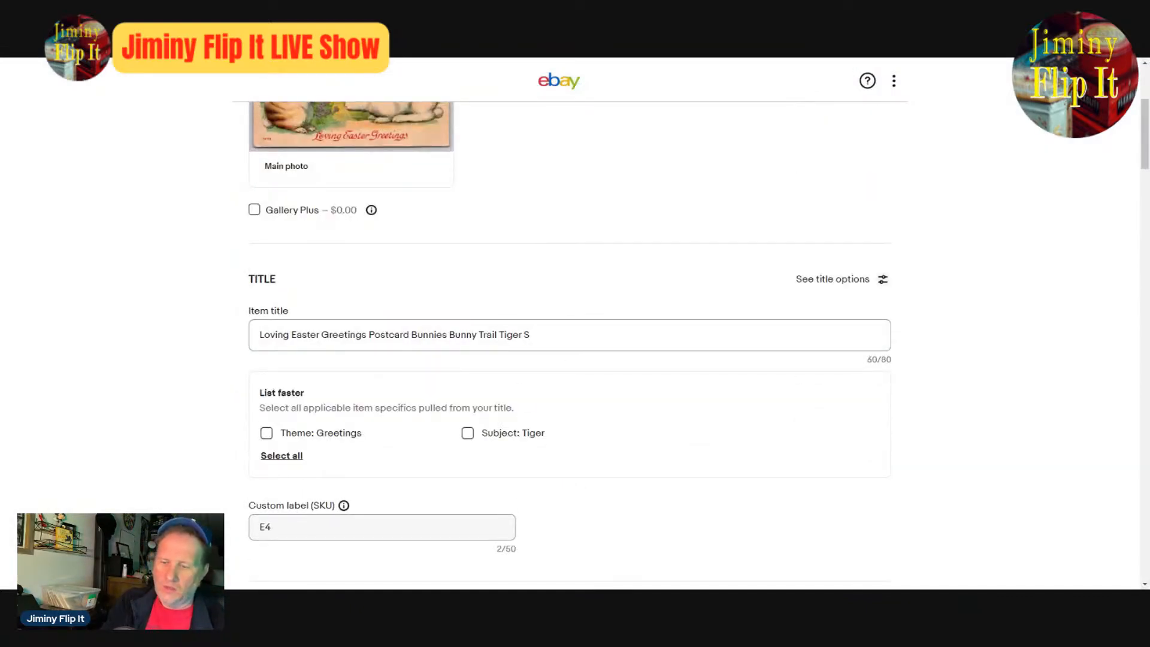
text(t)
text(ripe)
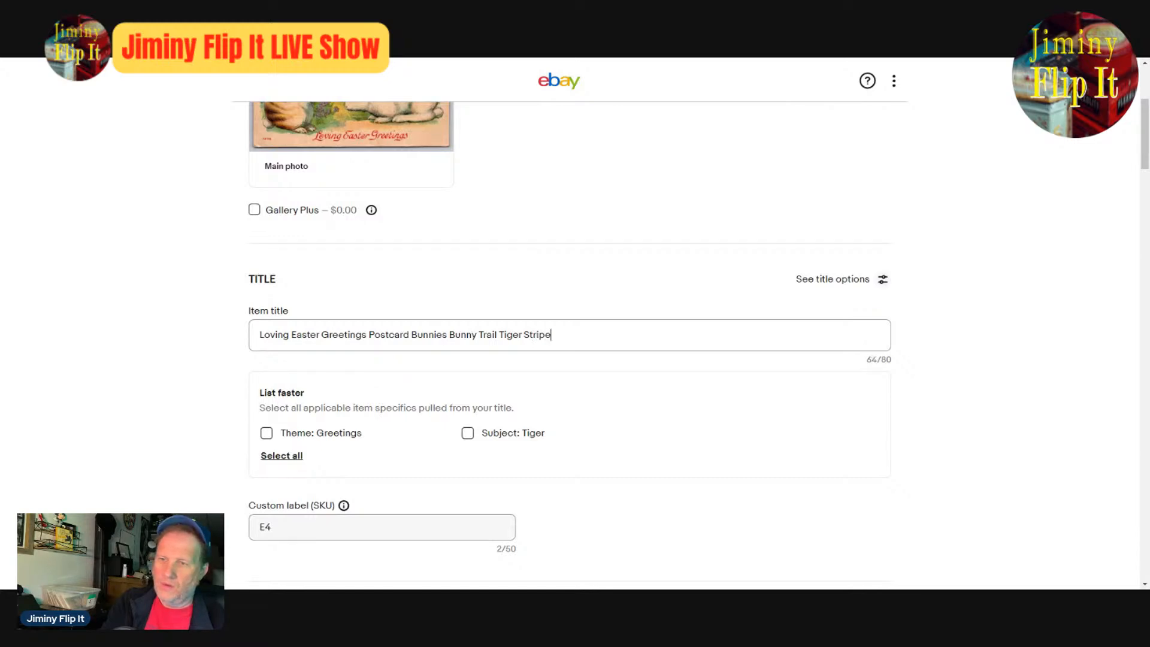
text(d Rabbit)
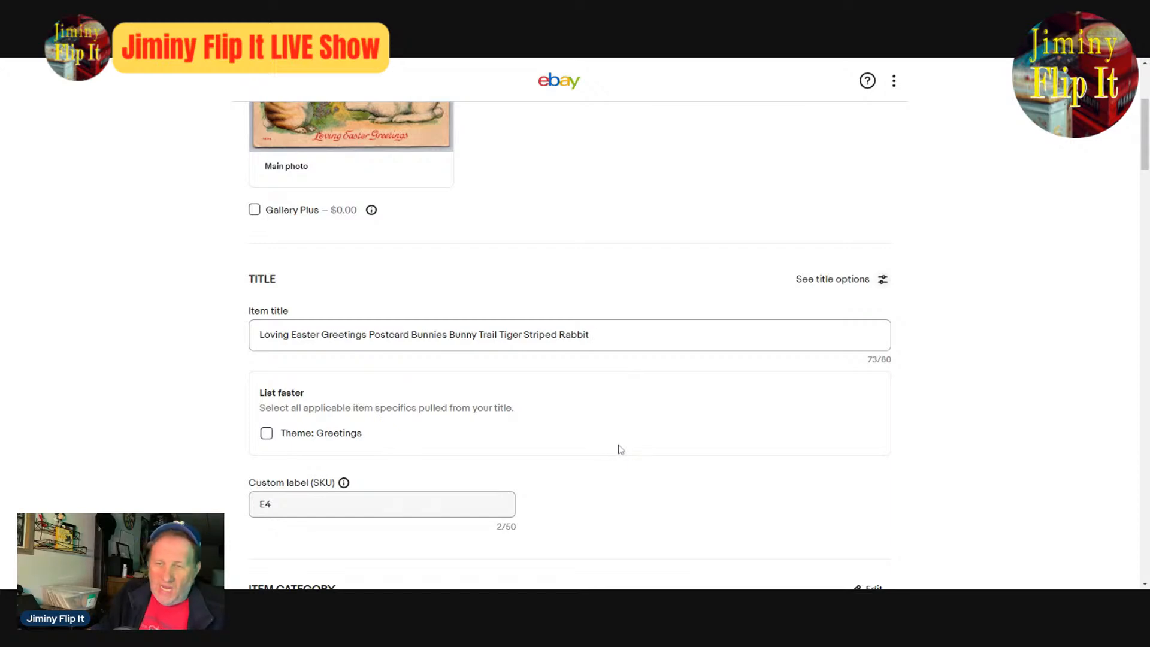
- Look over the listing's specifics and title, and examine the two rabbits in the enlarged main photo again
scroll(620, 449, down, 8)
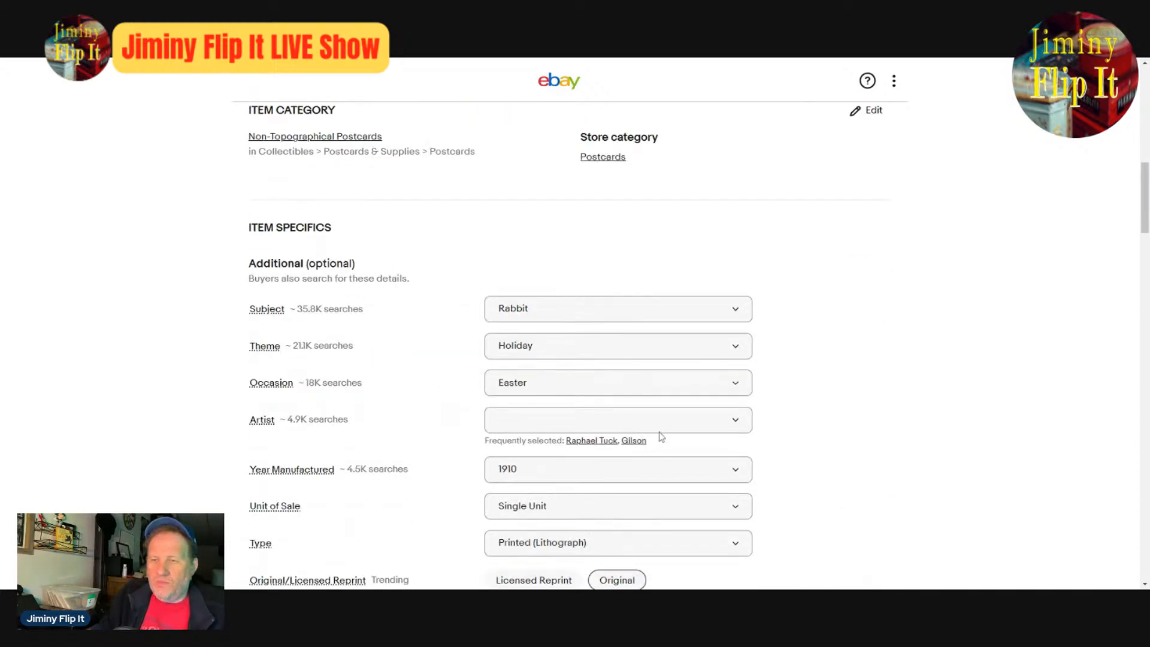
scroll(661, 436, down, 8)
scroll(659, 435, down, 6)
scroll(842, 444, up, 15)
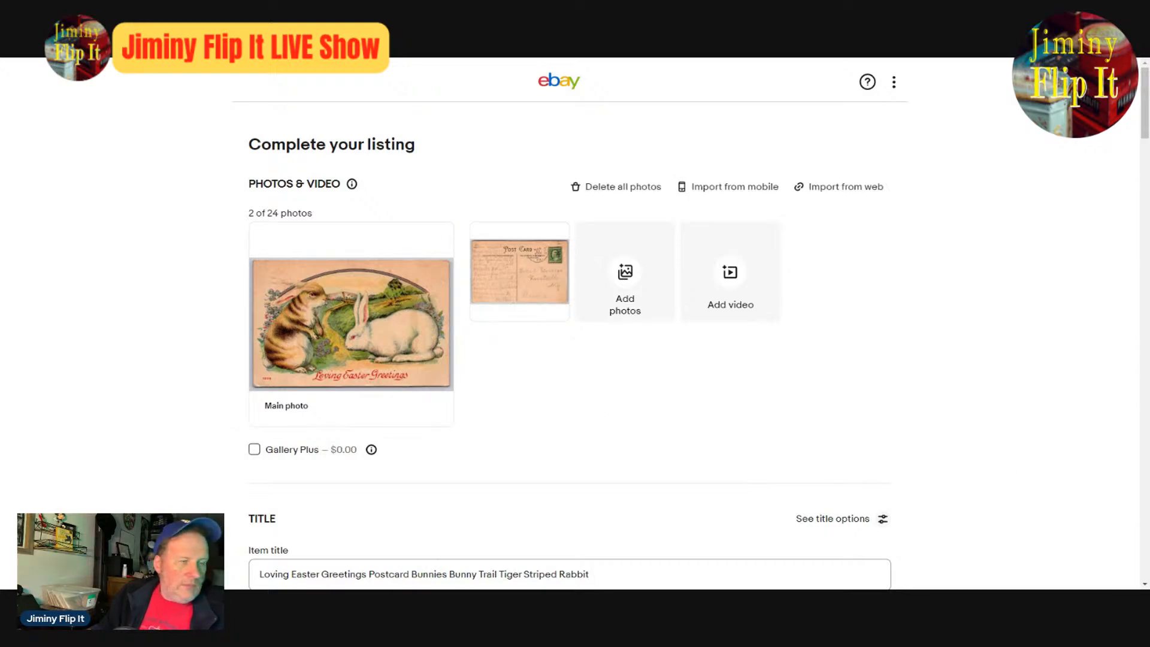
scroll(899, 397, down, 1)
scroll(717, 416, up, 1)
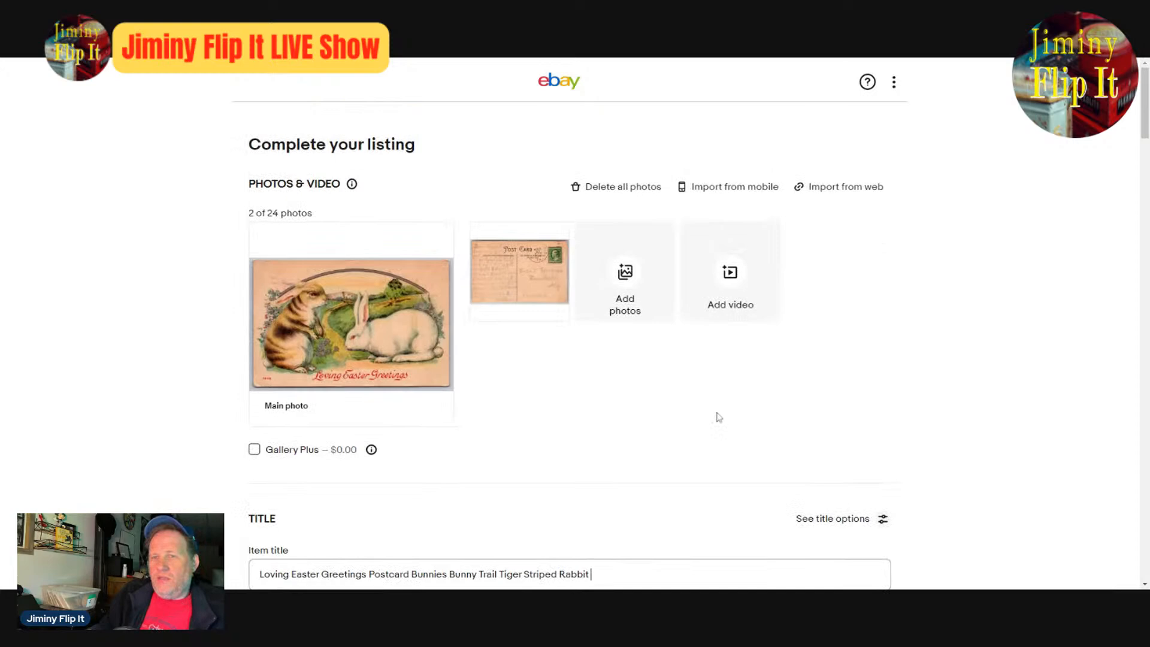
click(289, 337)
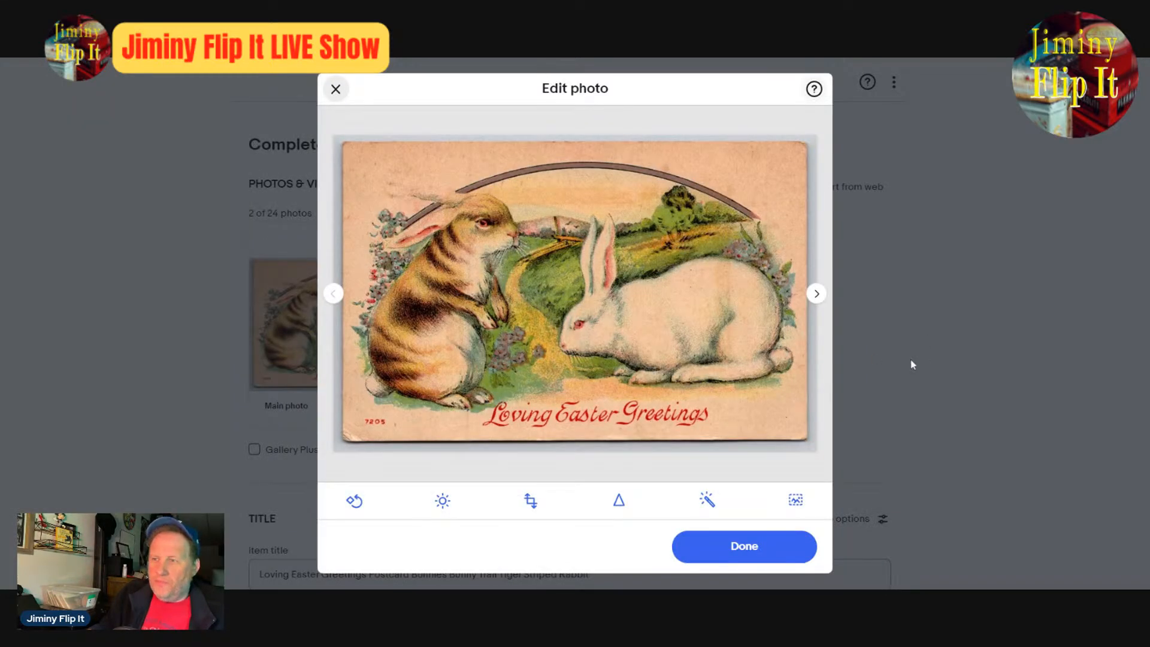
click(759, 553)
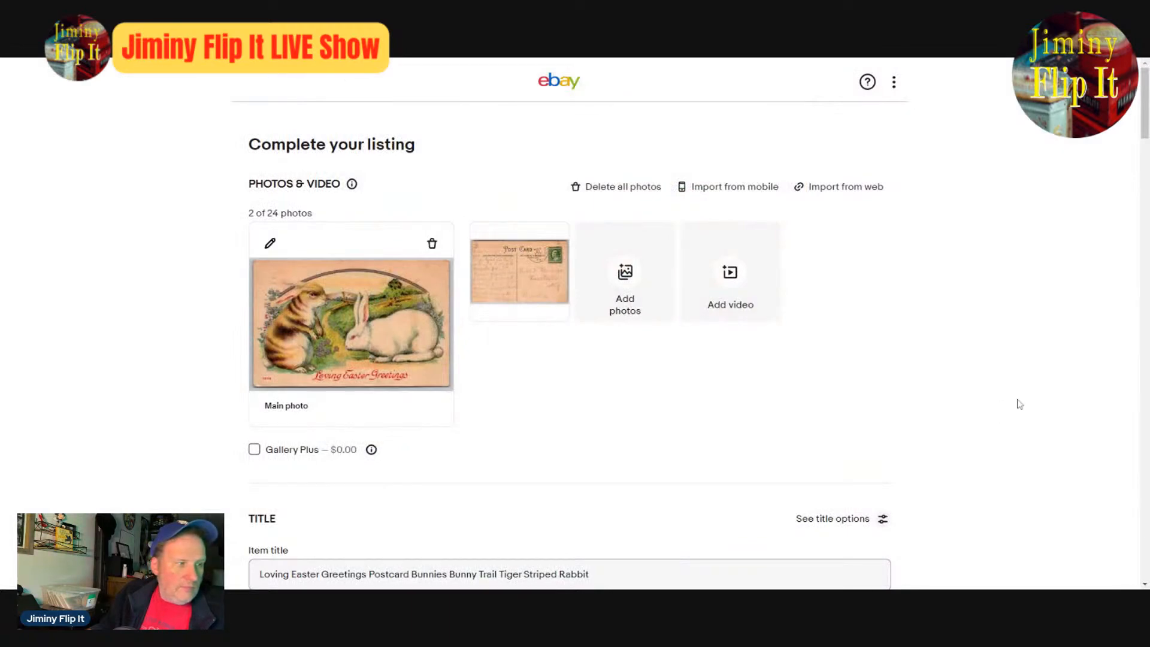
click(359, 368)
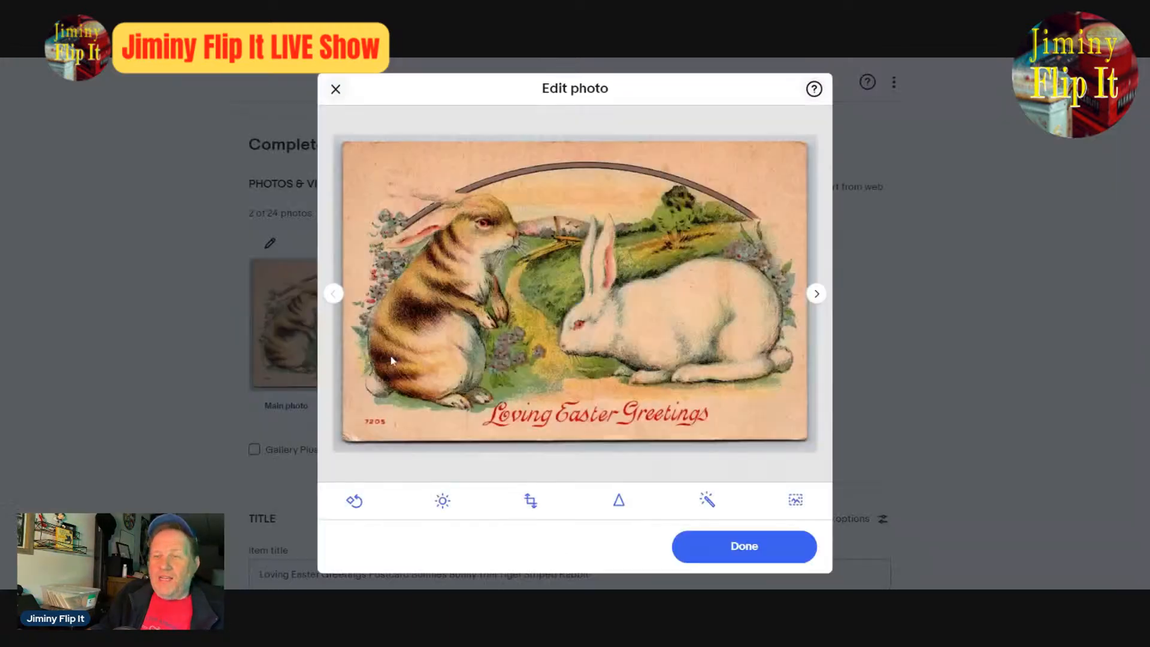
click(344, 93)
scroll(932, 480, down, 4)
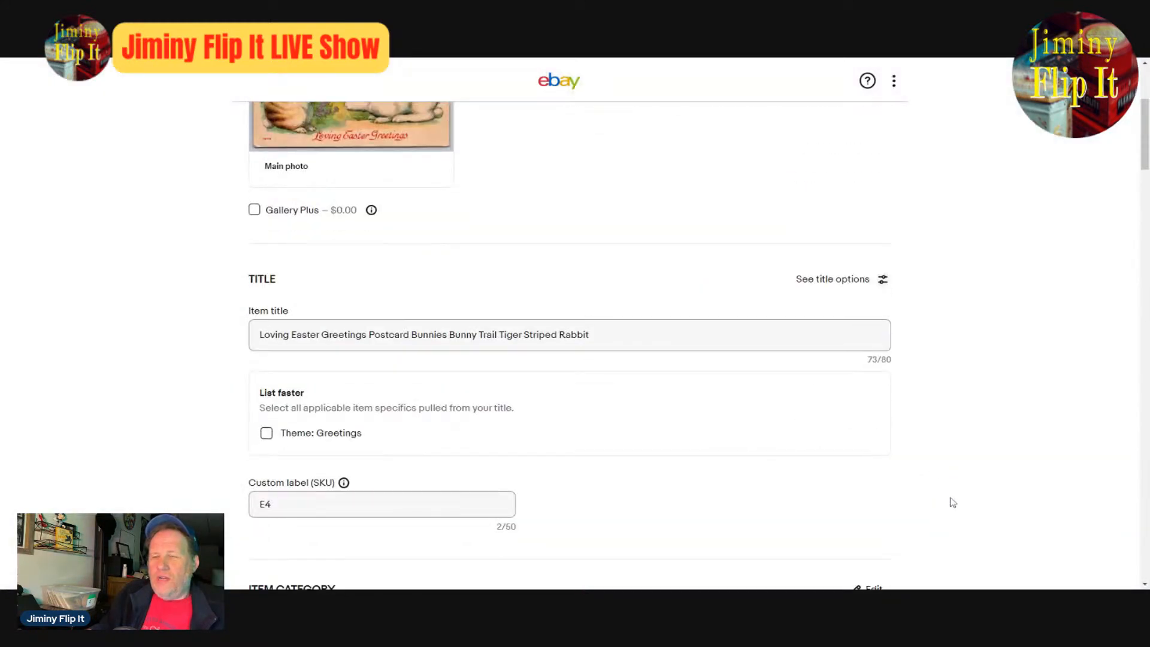
- Publish the "Loving Easter Greetings" bunnies postcard listing and create a similar listing from it
scroll(950, 503, down, 10)
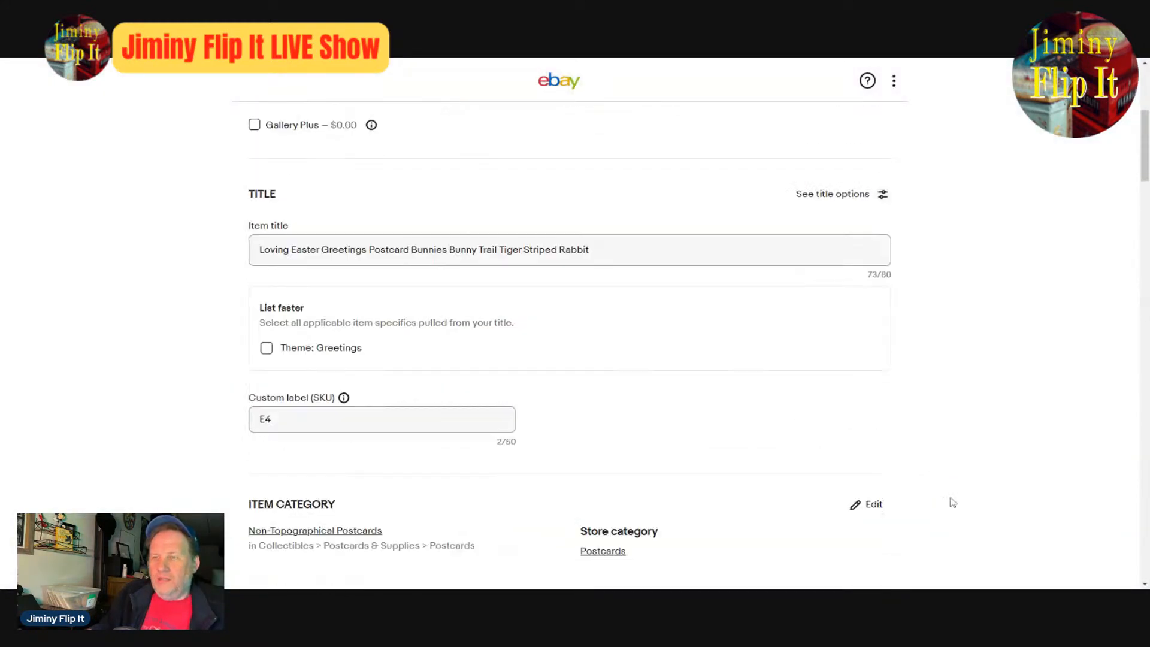
scroll(1016, 477, down, 6)
scroll(1020, 489, down, 15)
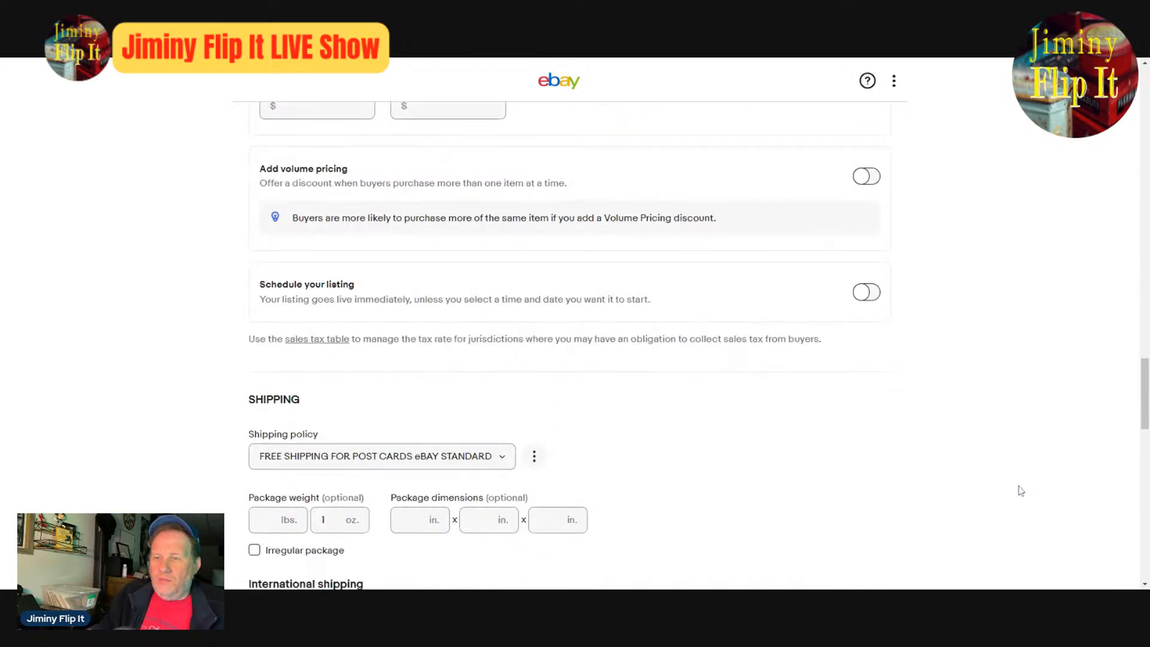
click(593, 377)
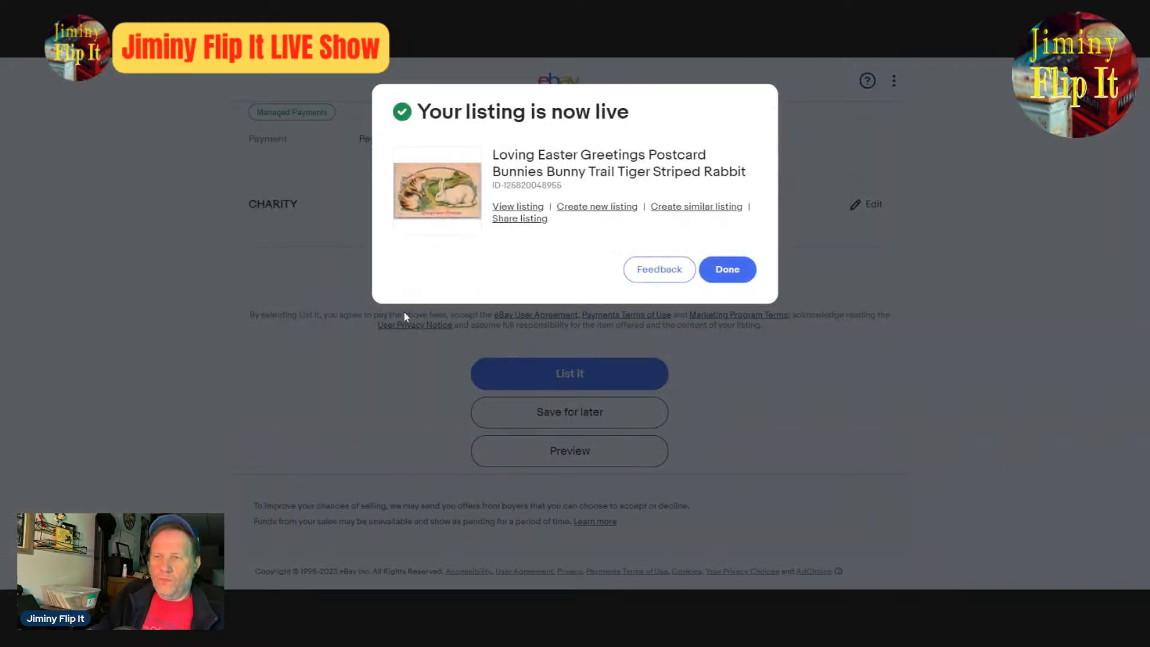
click(686, 213)
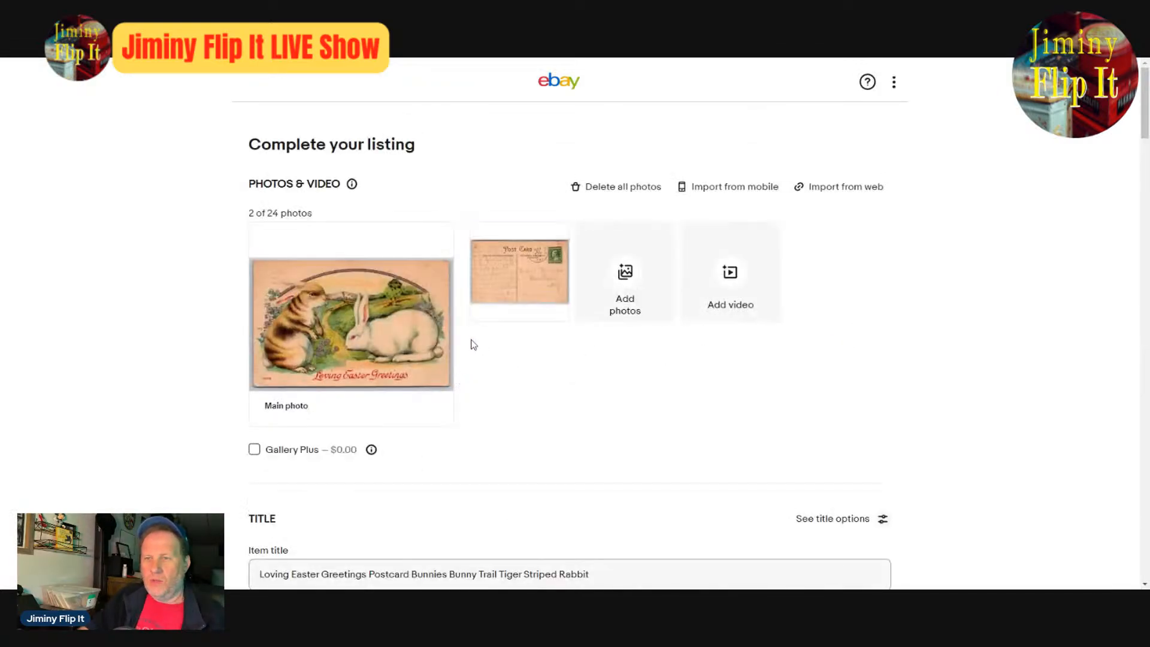
- Delete the front photo of the two rabbits from the new listing and save the draft for later
click(432, 244)
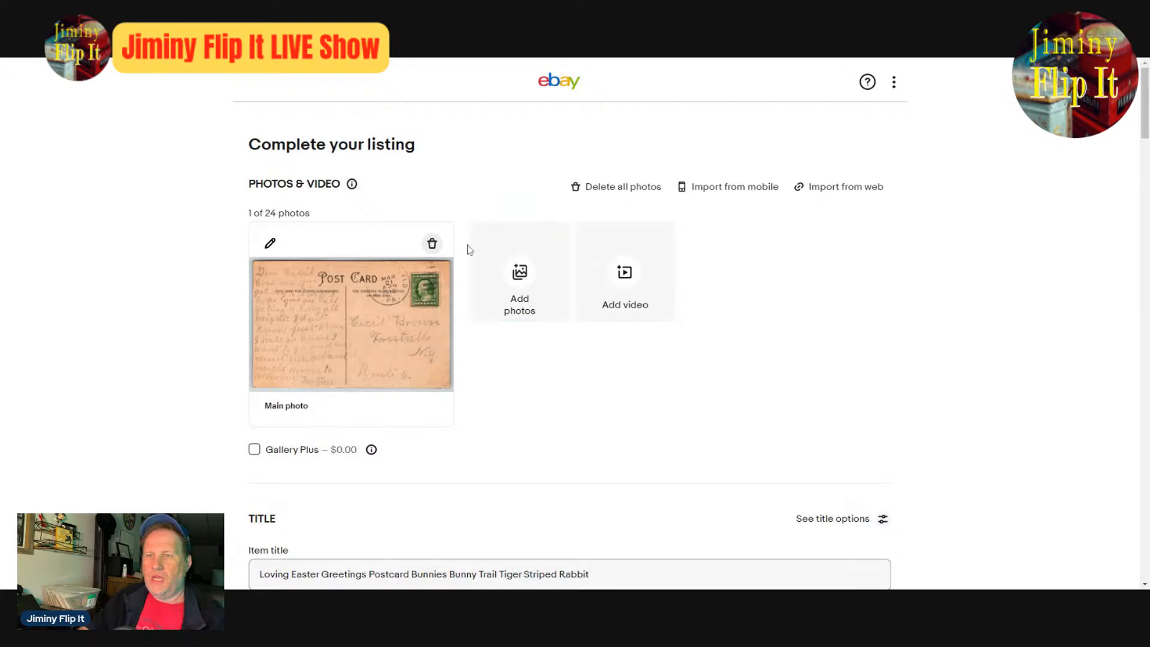
scroll(685, 447, down, 20)
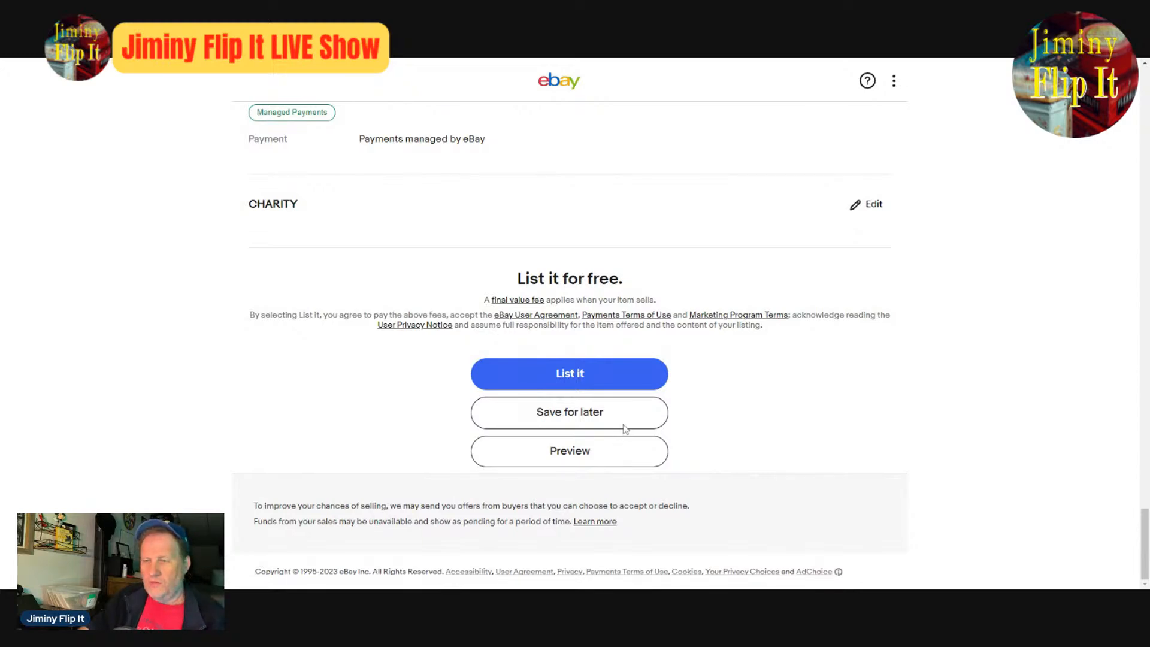
click(602, 420)
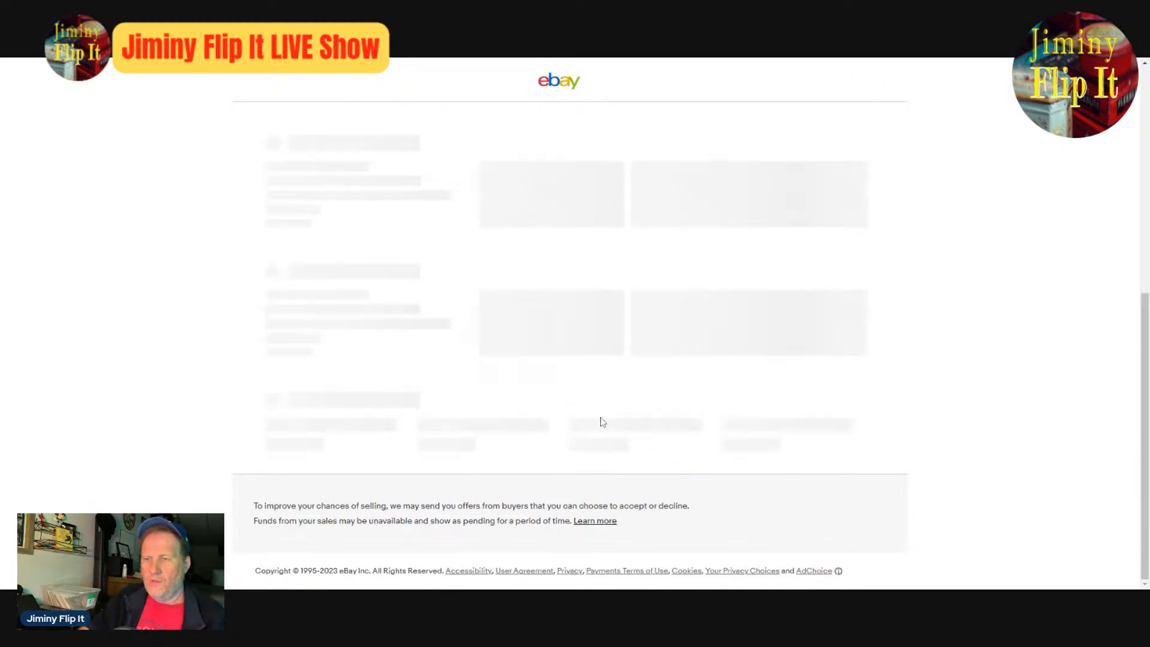